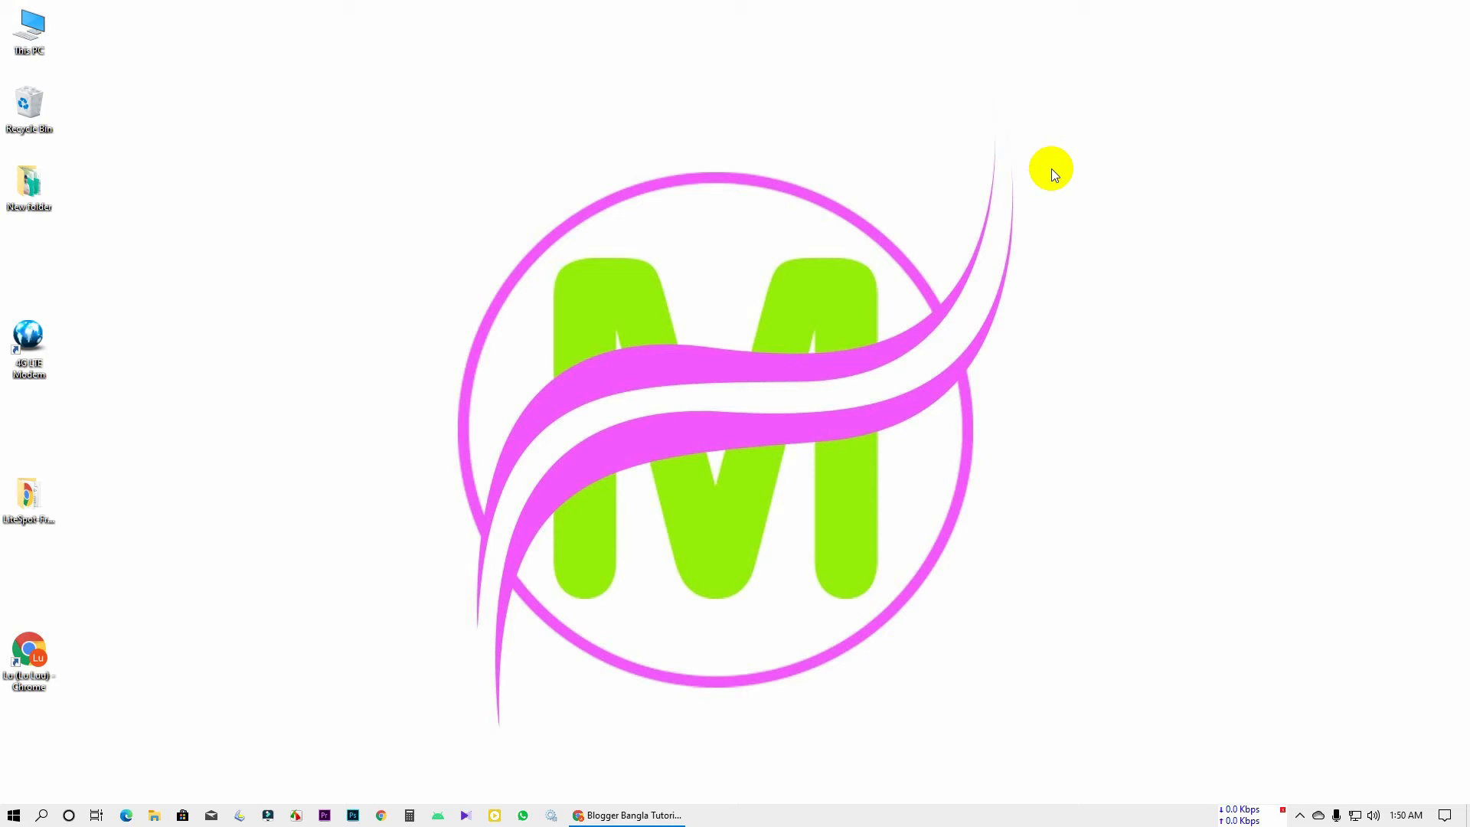
# Refresh the desktop twice and bring the LiteSpot blog's Chrome window back up
pyautogui.rightClick(974, 174)
pyautogui.click(1020, 247)
pyautogui.rightClick(1019, 236)
pyautogui.click(1052, 305)
pyautogui.click(629, 814)
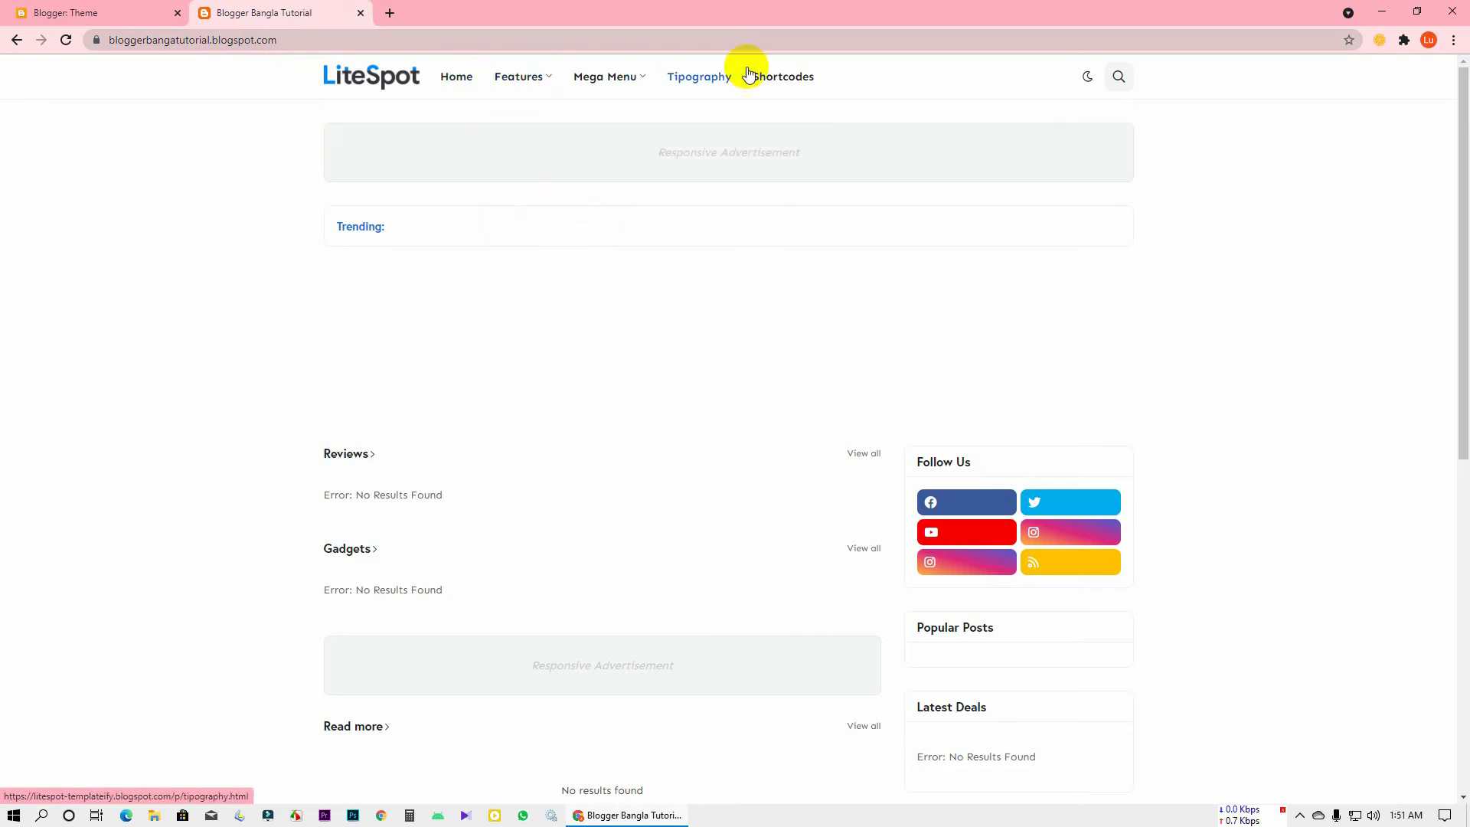
# Scroll up and down through the LiteSpot blog homepage to review its sections
pyautogui.scroll(-1, 291, 295)
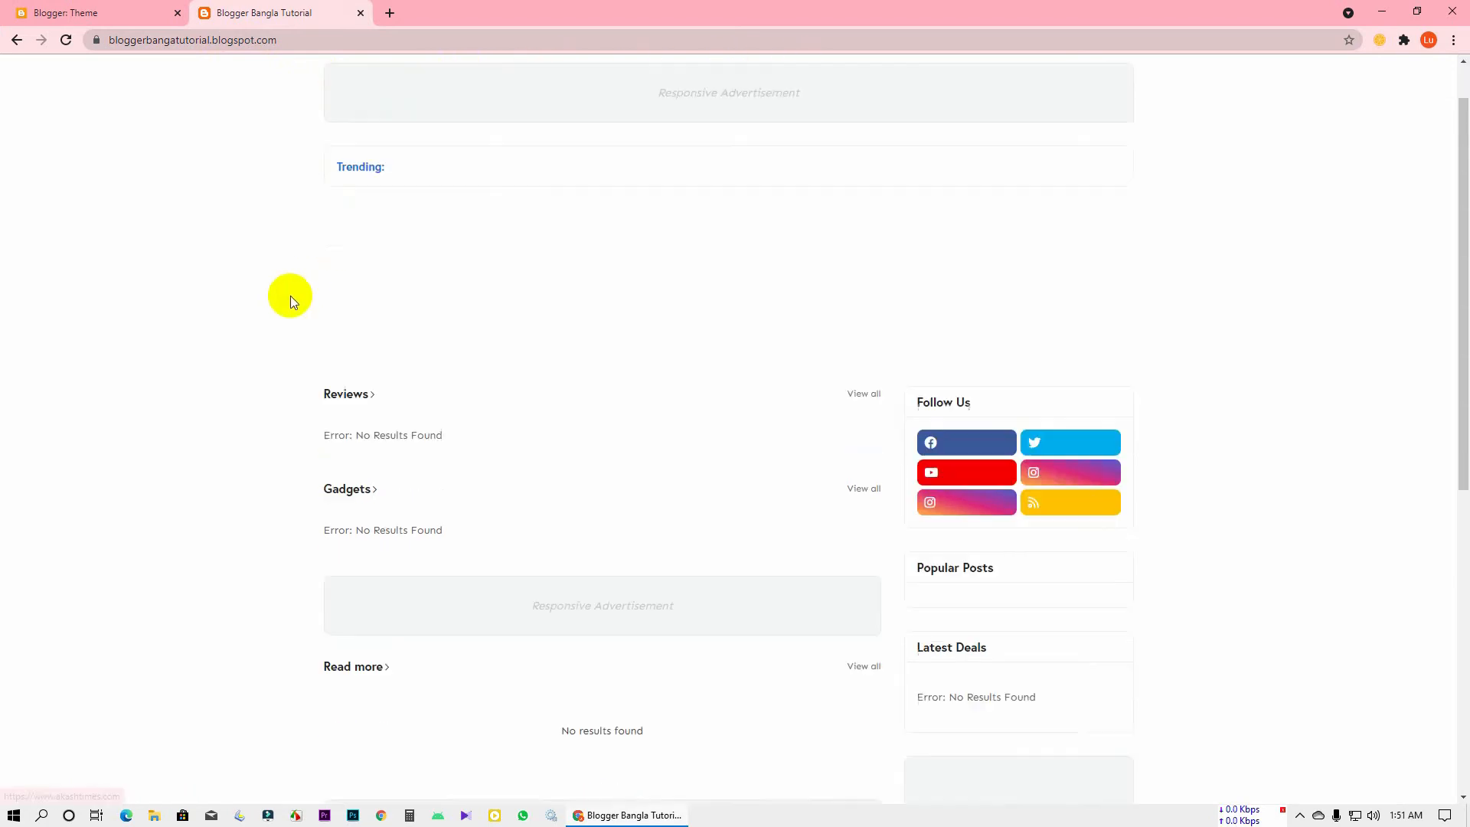
pyautogui.scroll(1, 291, 293)
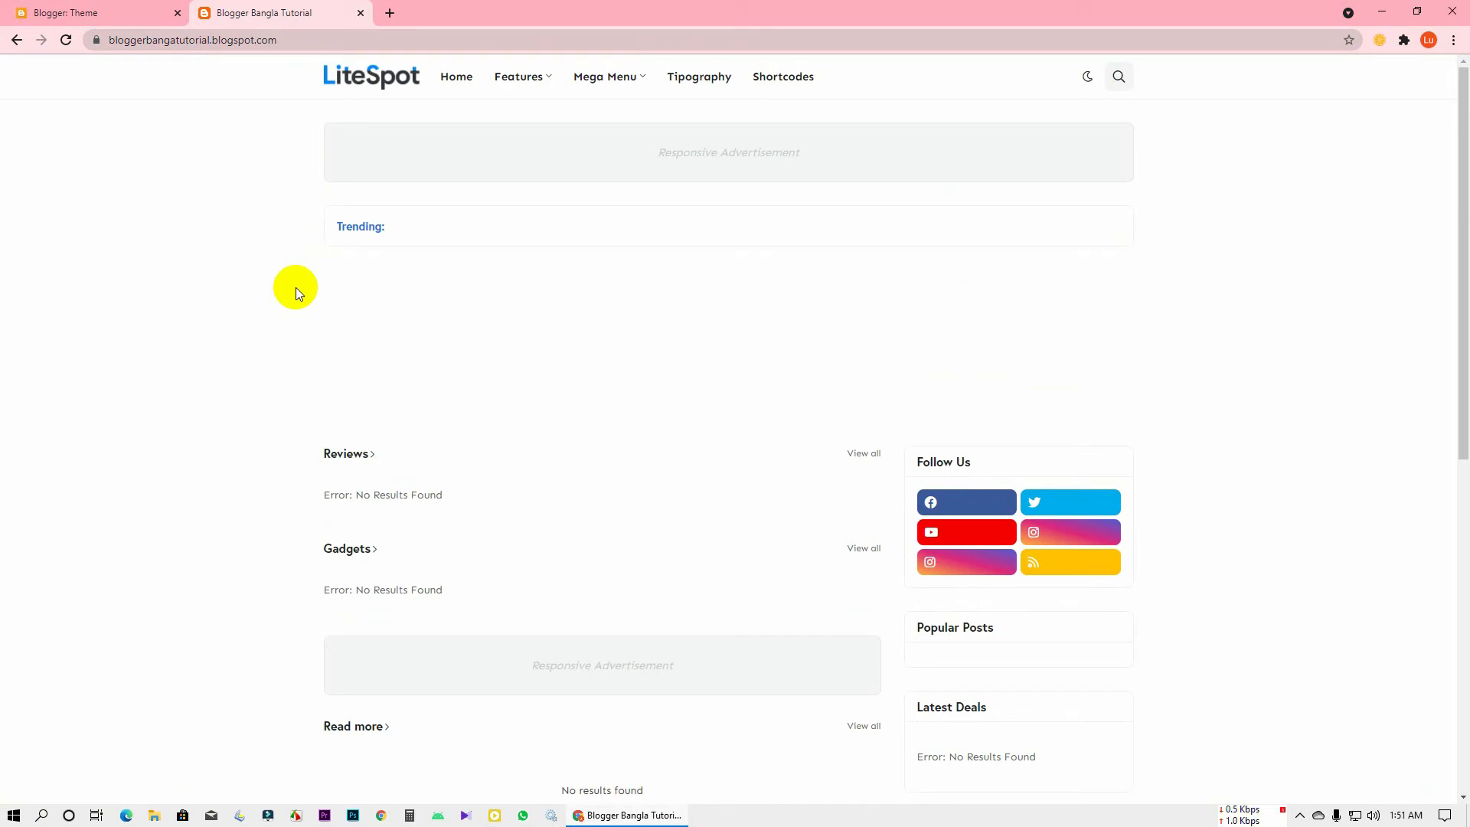
pyautogui.scroll(-6, 295, 288)
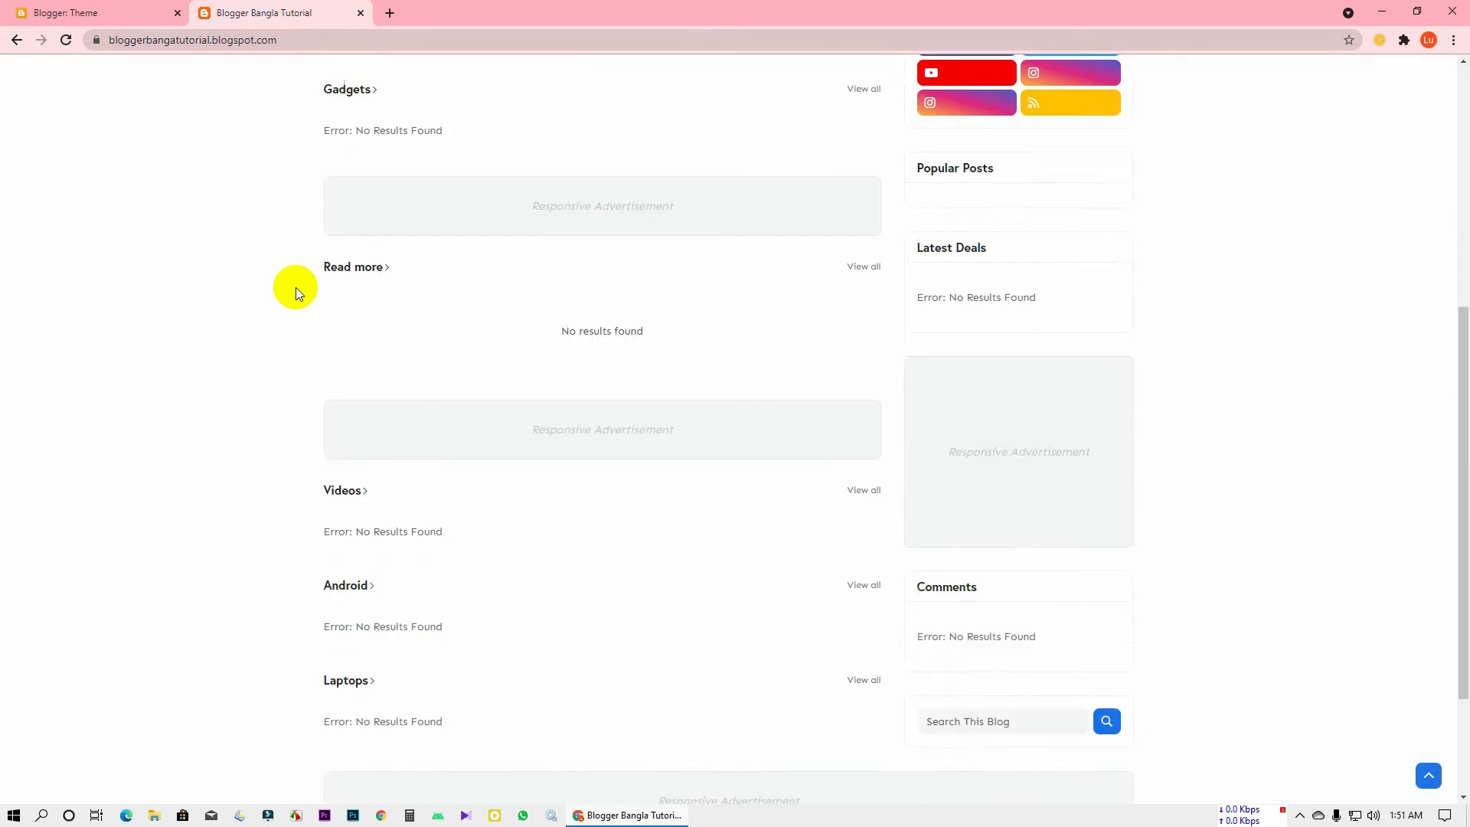
pyautogui.scroll(6, 295, 287)
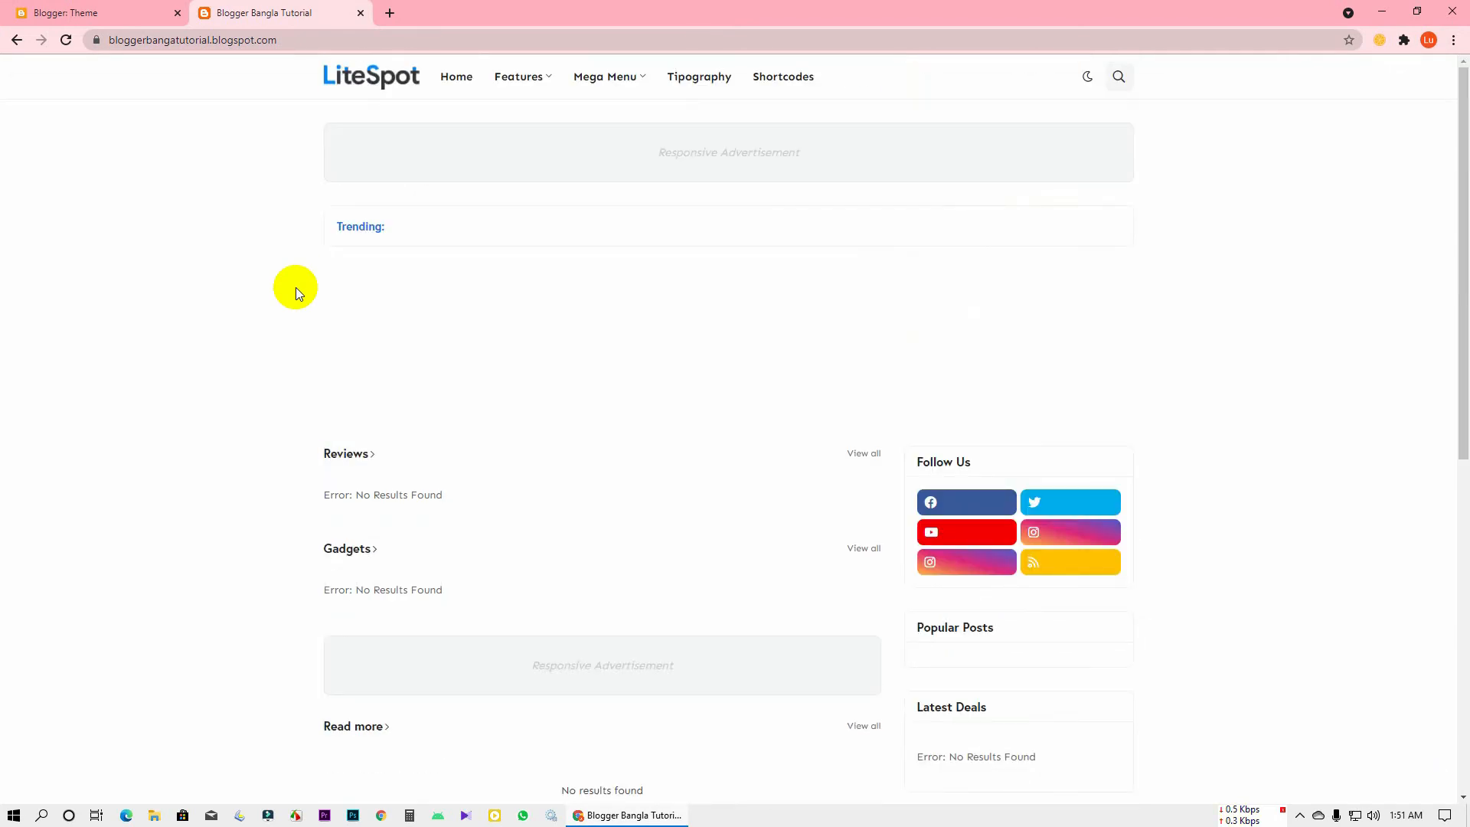
pyautogui.scroll(-8, 297, 291)
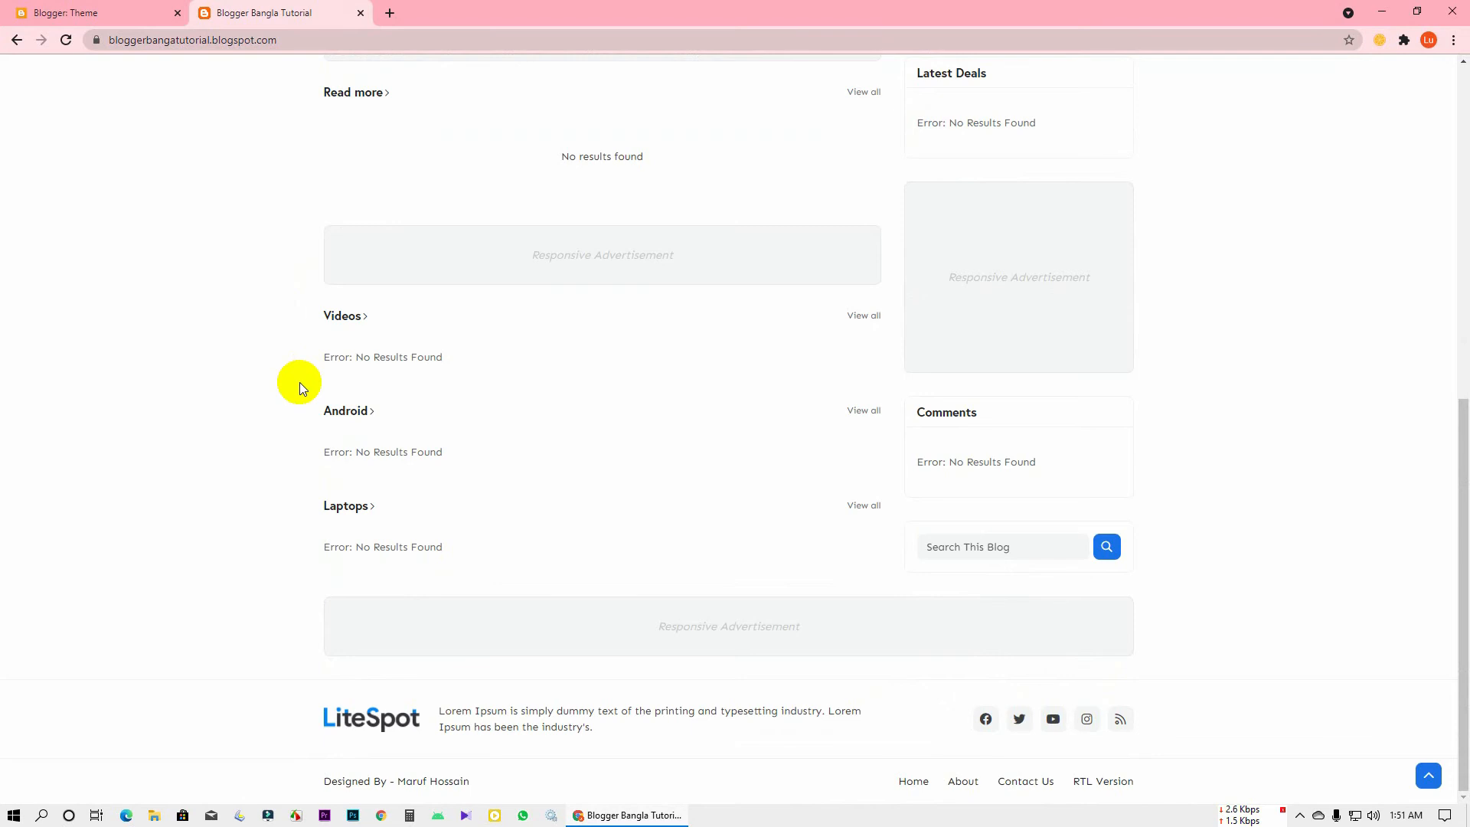
pyautogui.scroll(8, 300, 383)
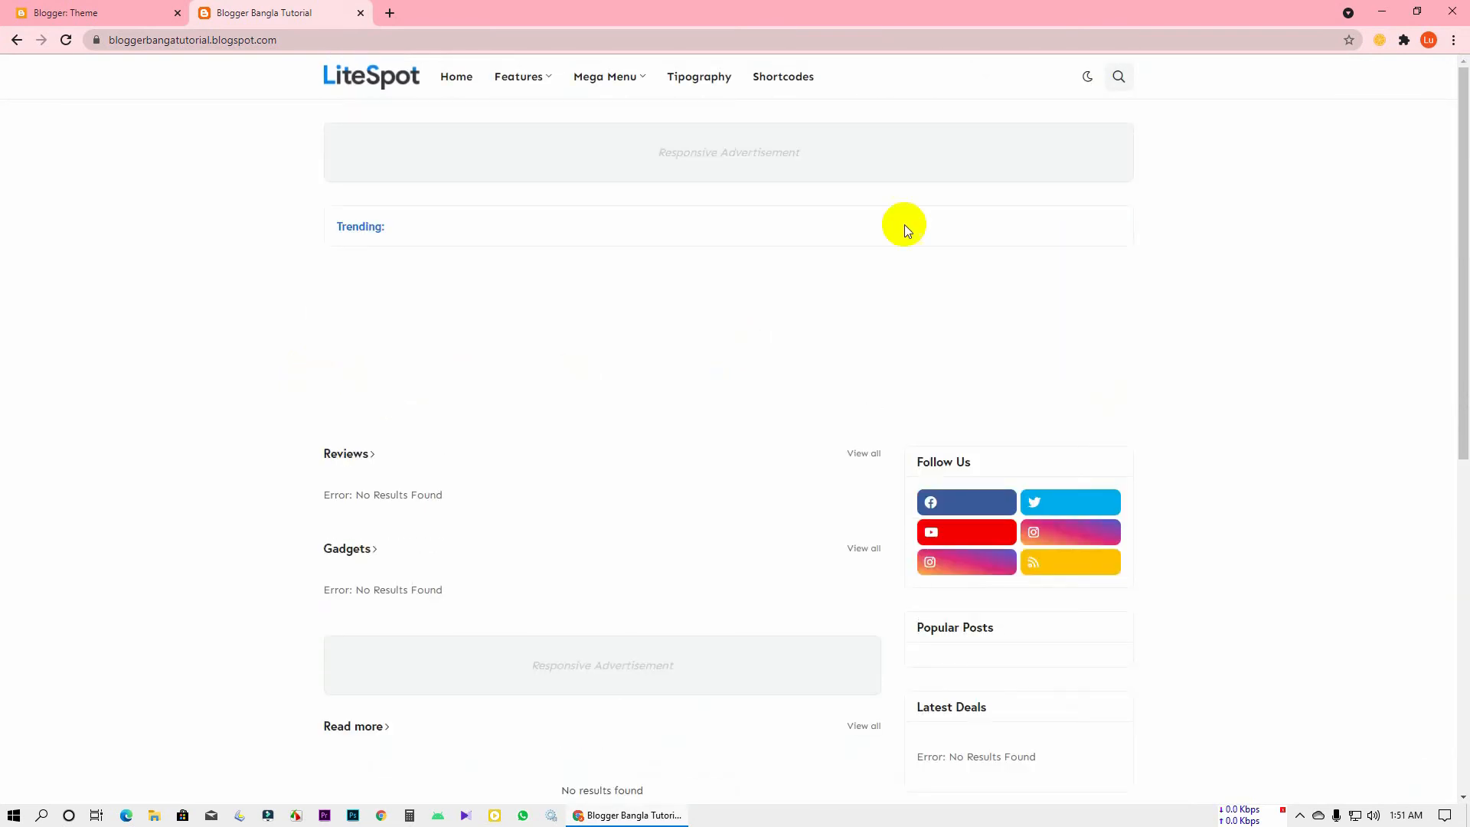
# Toggle the blog's dark mode on and back off, and go to the Blogger Theme page
pyautogui.click(1088, 77)
pyautogui.click(1103, 82)
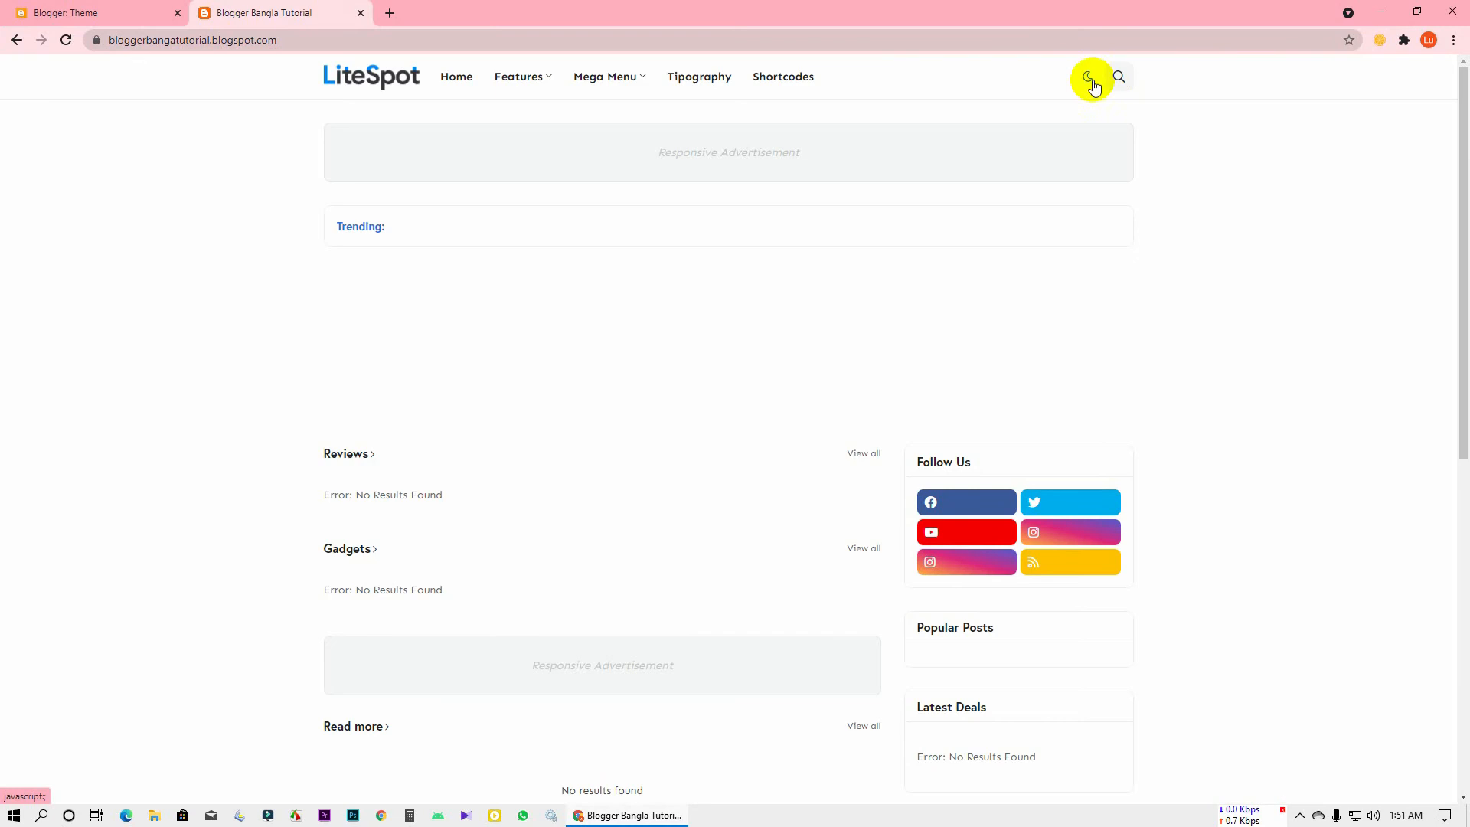
pyautogui.click(46, 13)
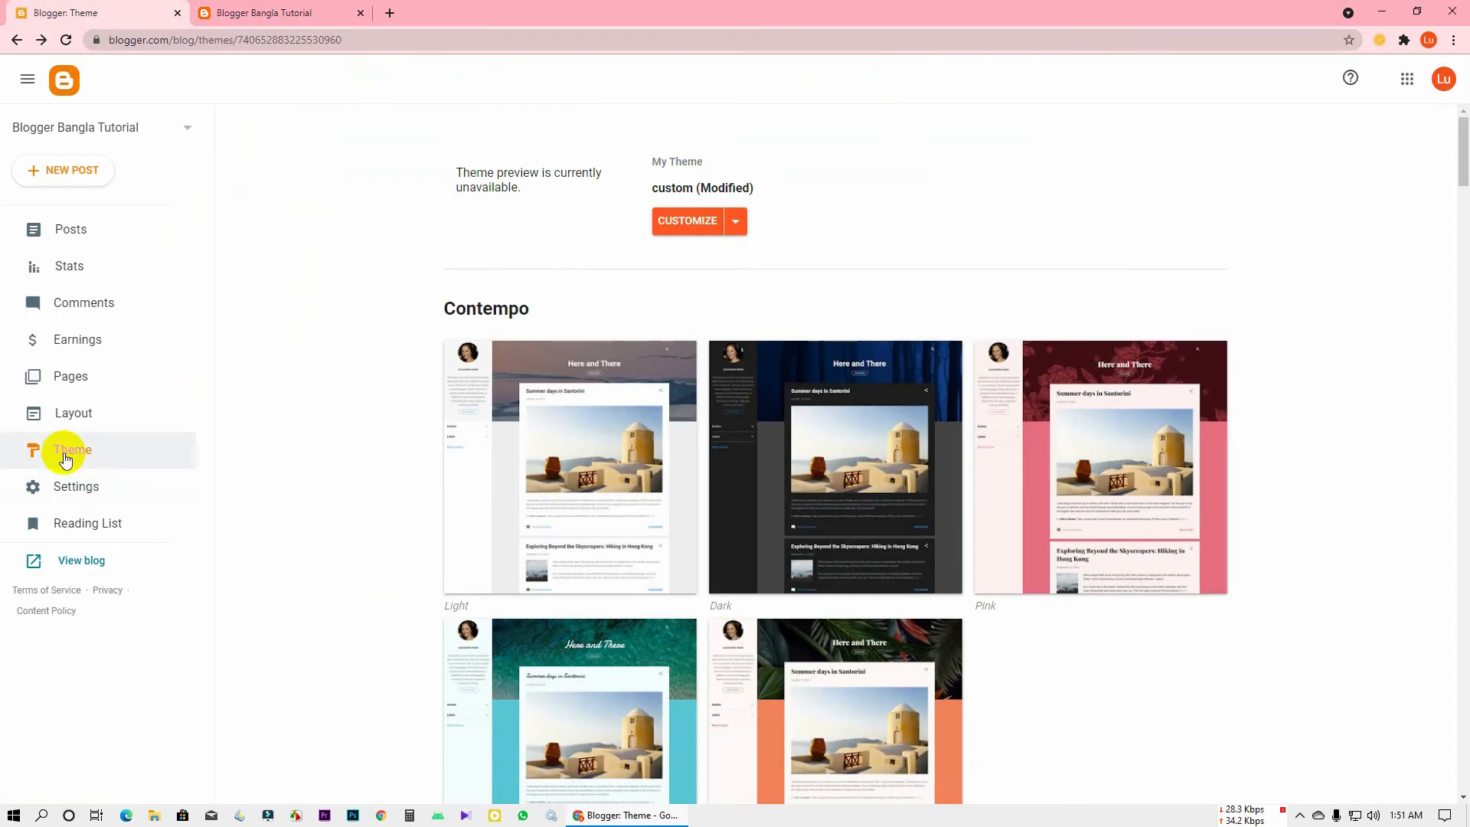
# Start a theme Restore, cancel it, and open the blog's empty Posts list
pyautogui.click(737, 221)
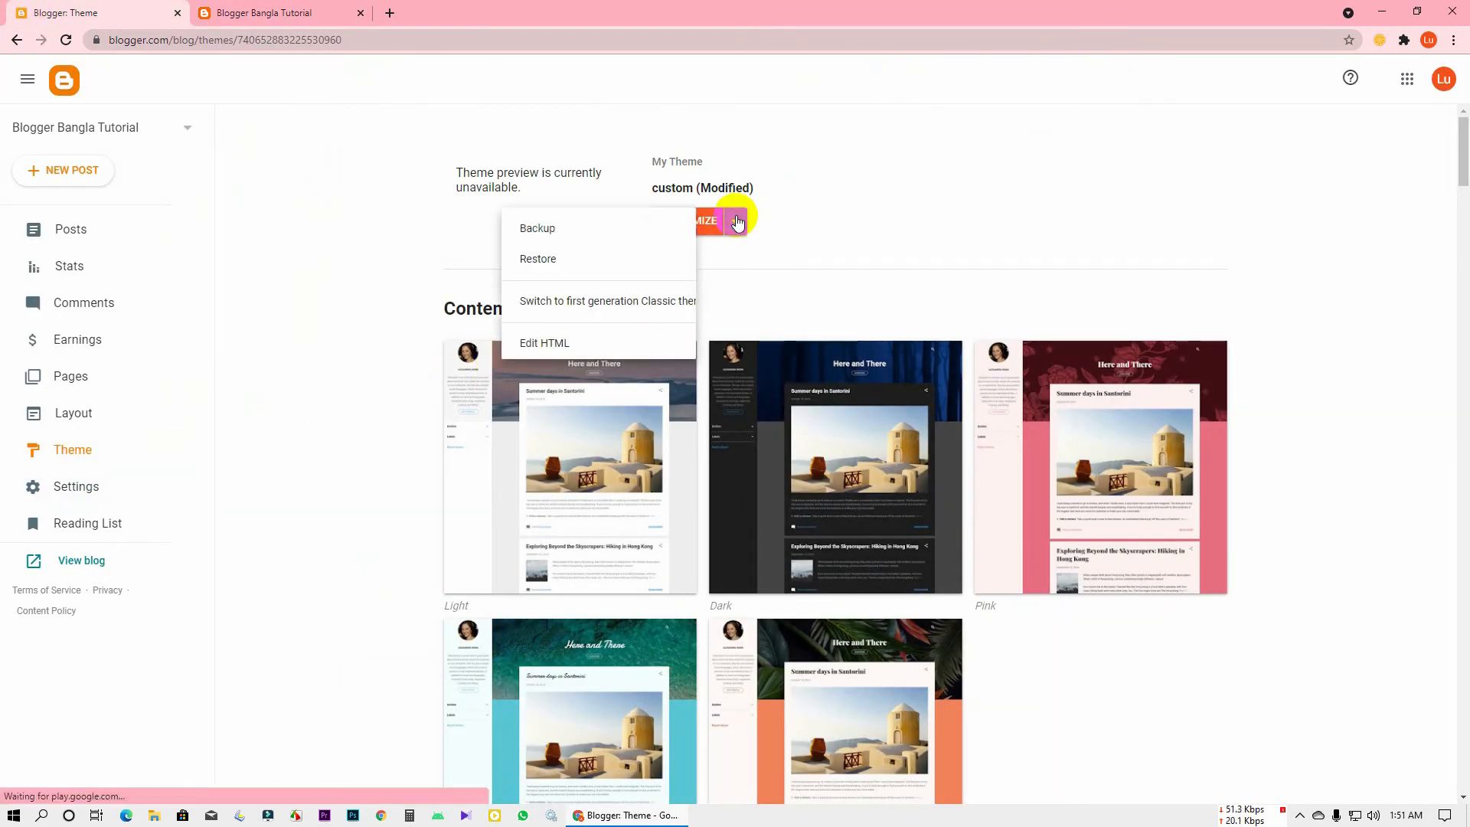
pyautogui.click(550, 261)
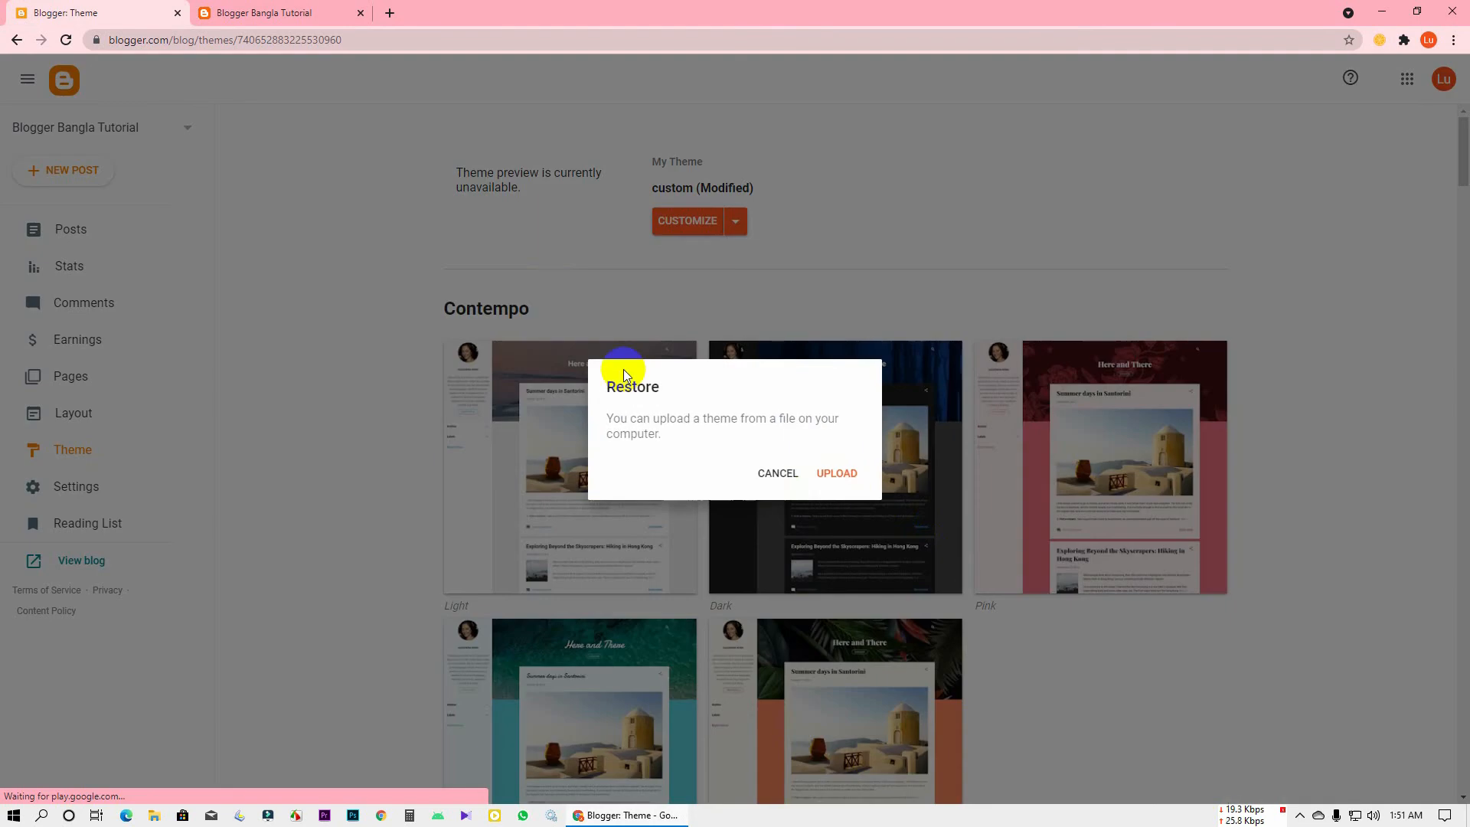
pyautogui.click(775, 470)
pyautogui.click(158, 233)
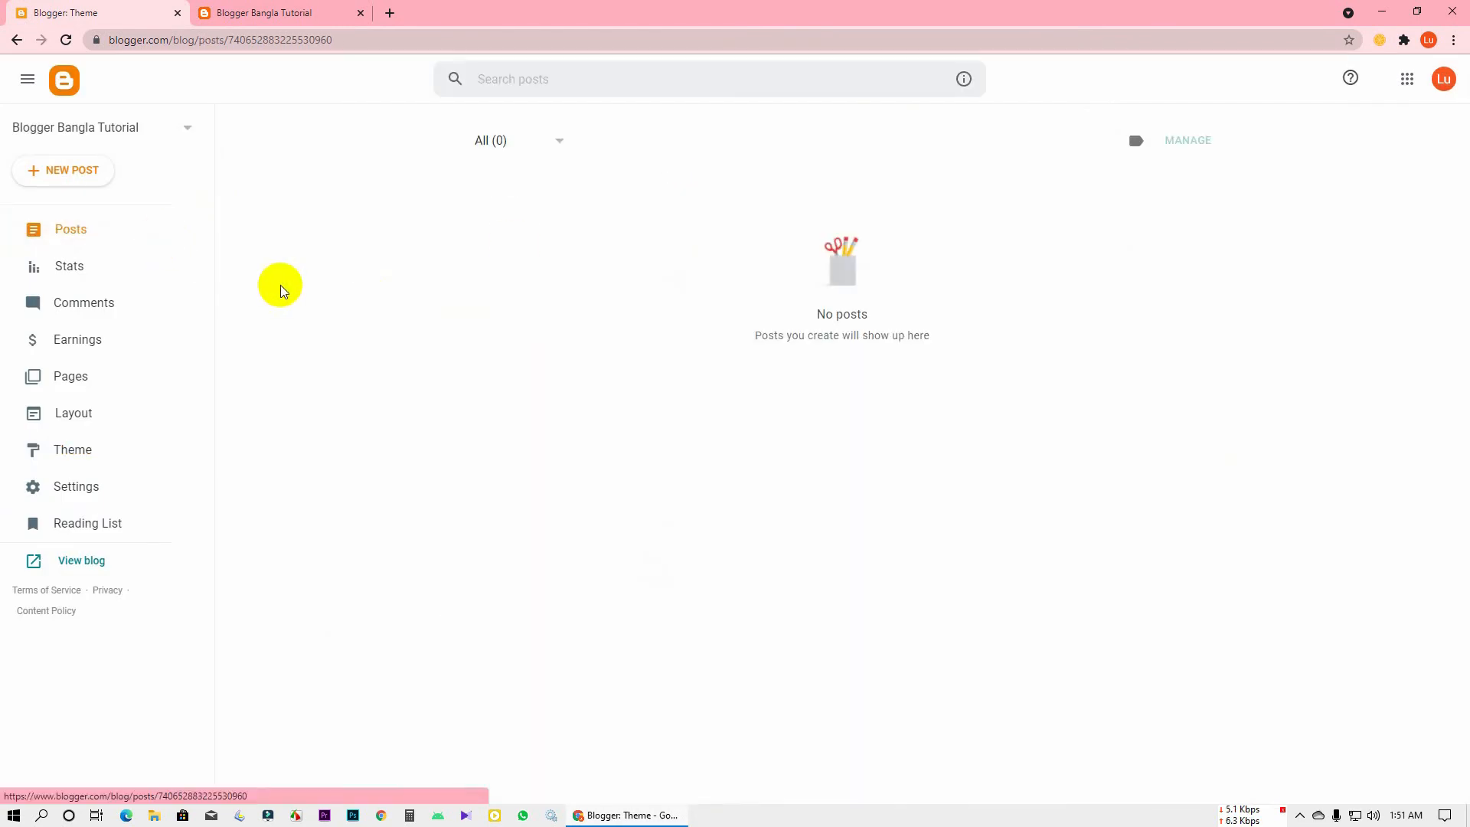
# Switch between the live blog and the dashboard, end on the LiteSpot blog, and launch Photoshop
pyautogui.click(289, 11)
pyautogui.click(67, 11)
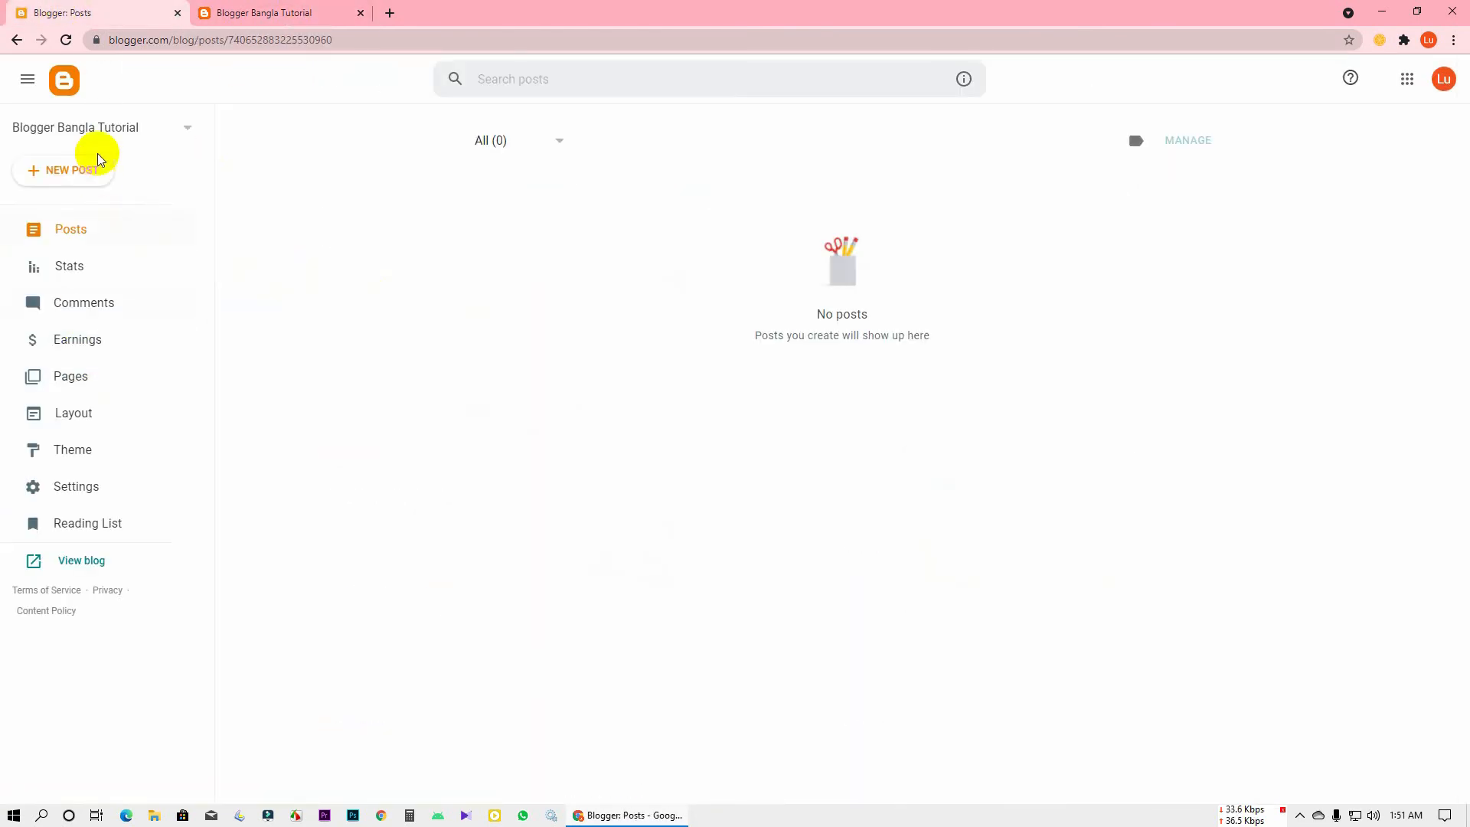
pyautogui.rightClick(334, 221)
pyautogui.click(276, 149)
pyautogui.click(276, 11)
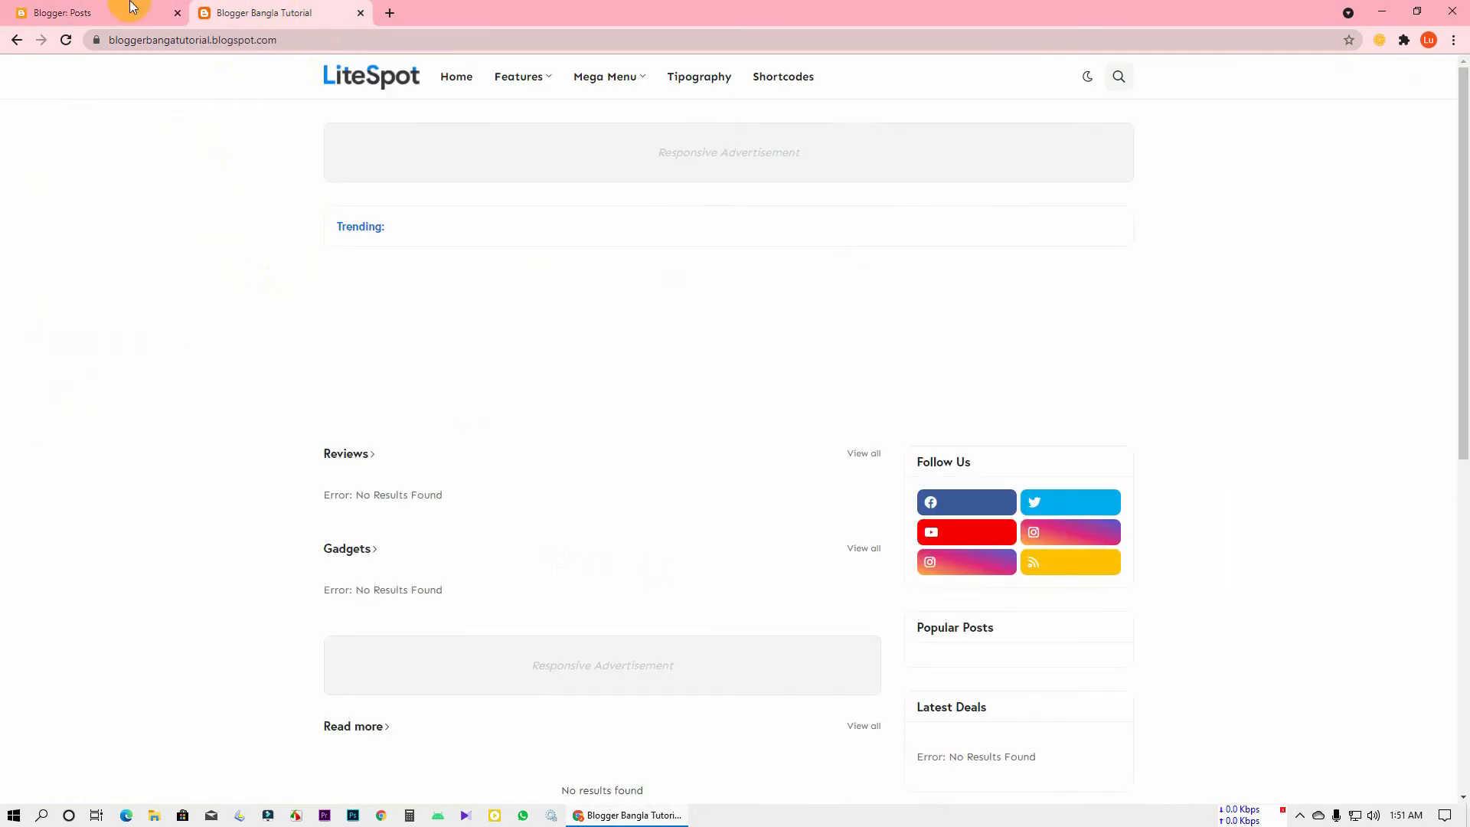
pyautogui.click(121, 11)
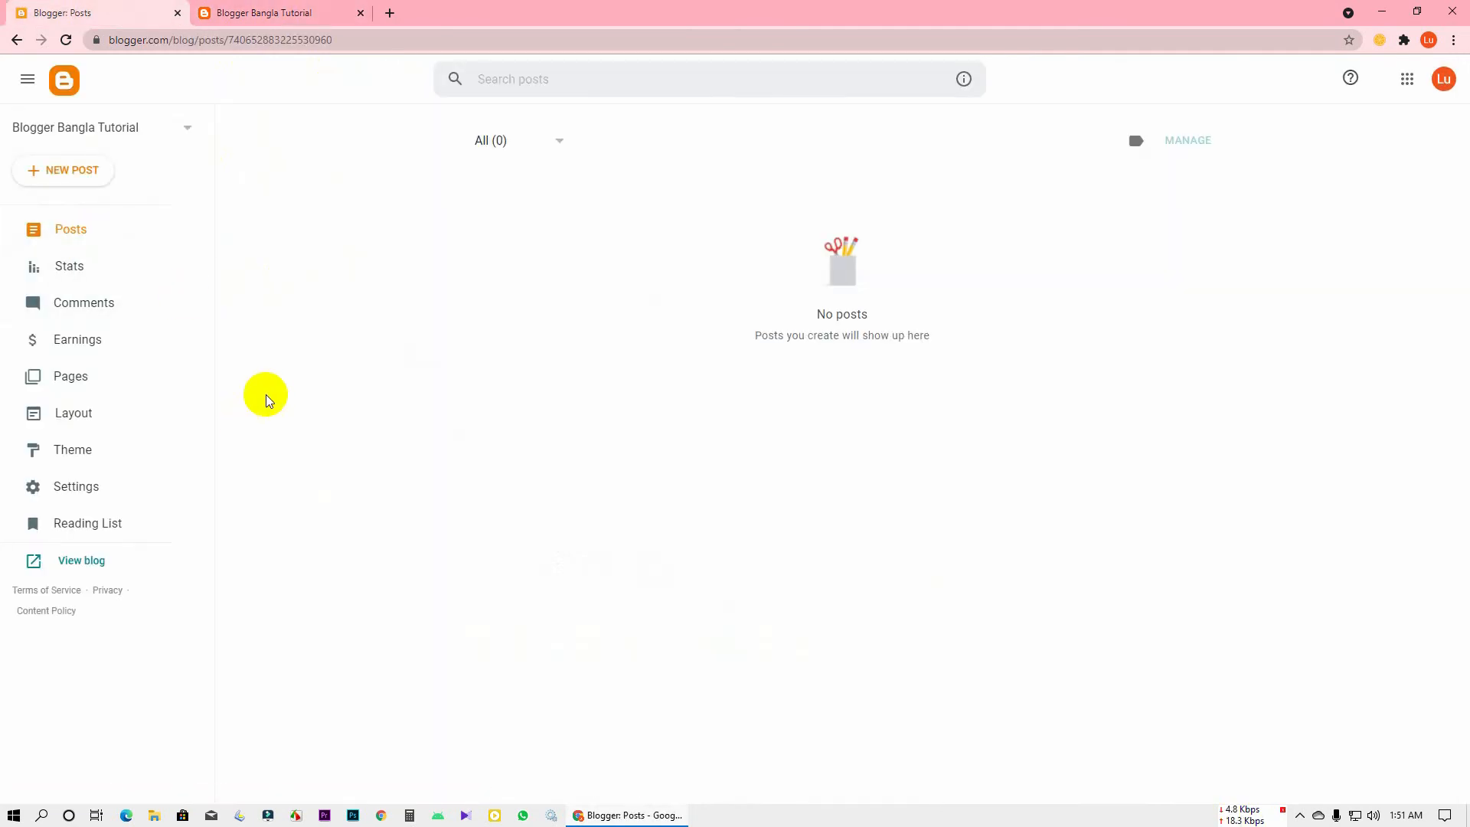
pyautogui.click(261, 12)
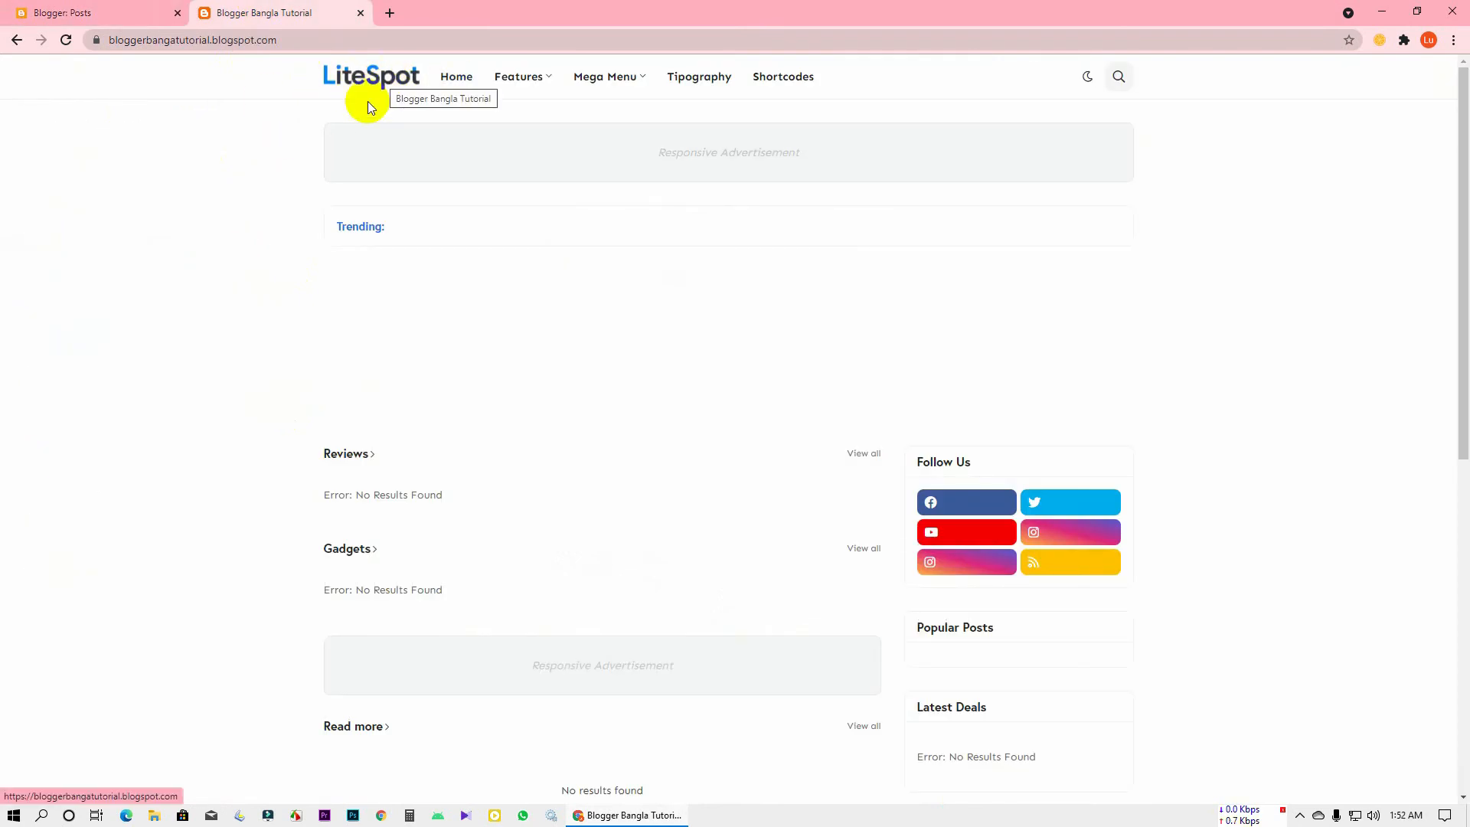
pyautogui.click(353, 815)
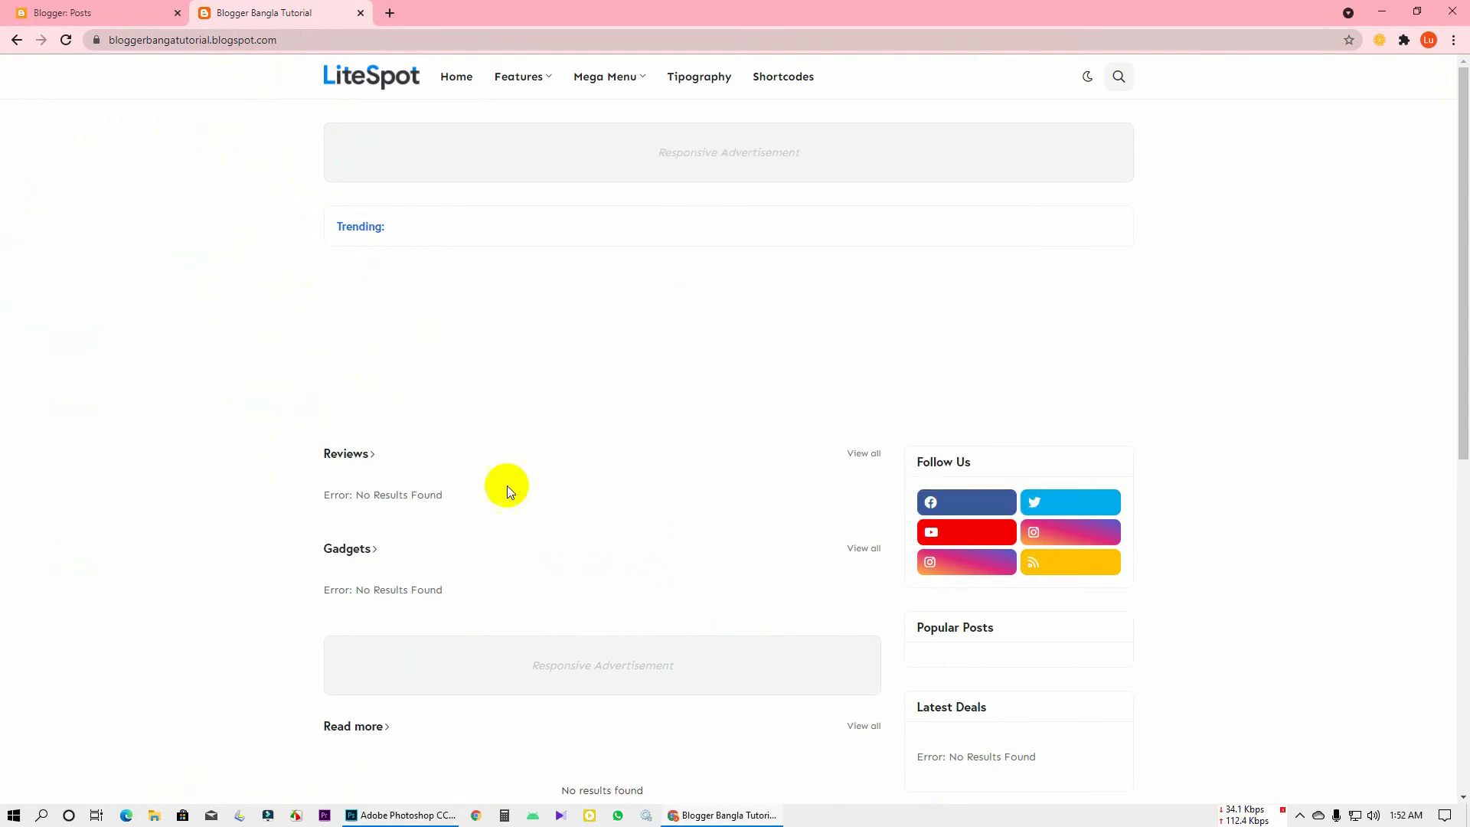
# Minimize the windows, open the LiteSpot Free Version folder, and preview then close Logo.png
pyautogui.click(1378, 10)
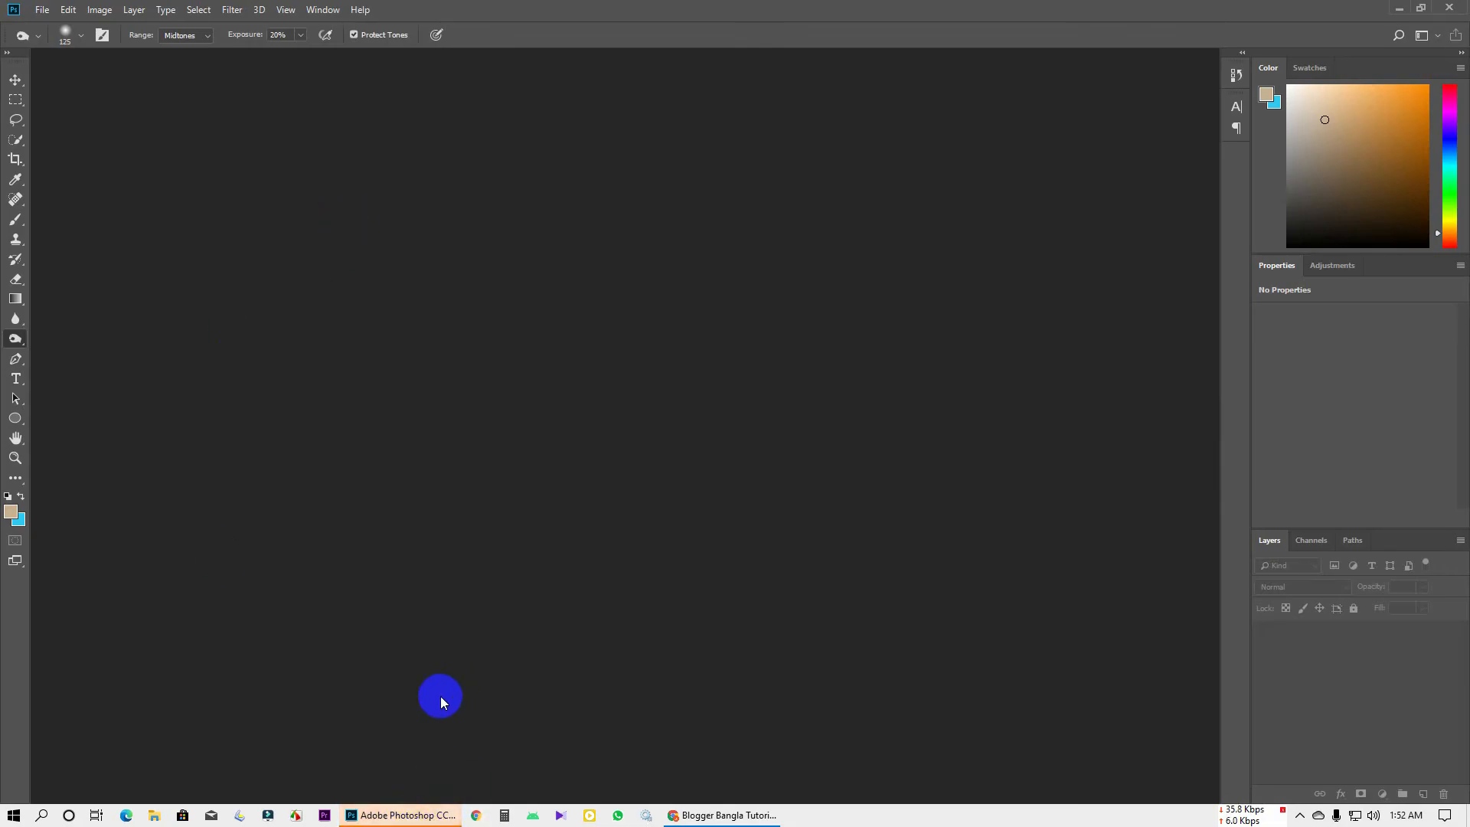
pyautogui.click(413, 816)
pyautogui.doubleClick(22, 494)
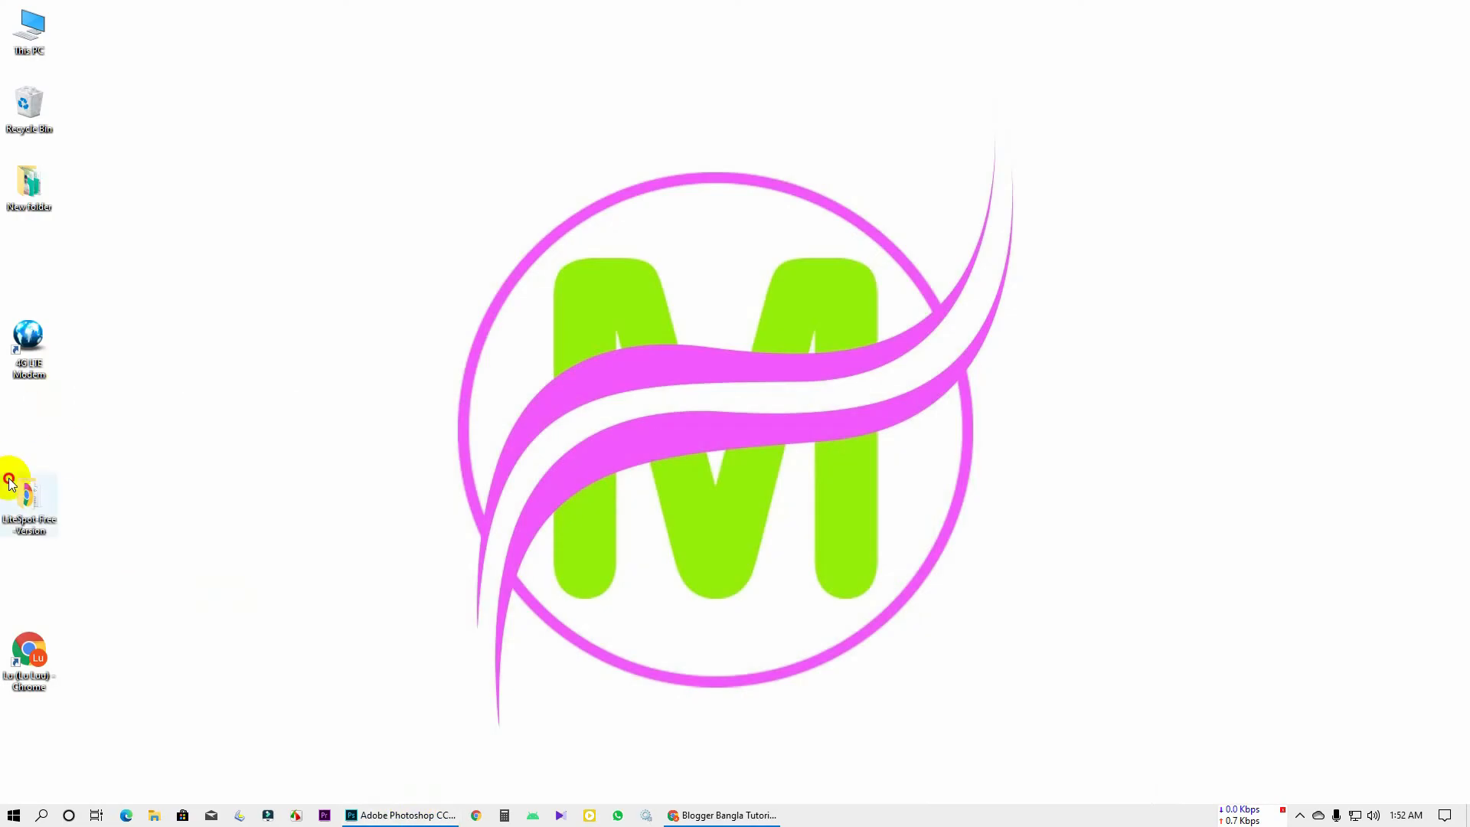
pyautogui.doubleClick(398, 264)
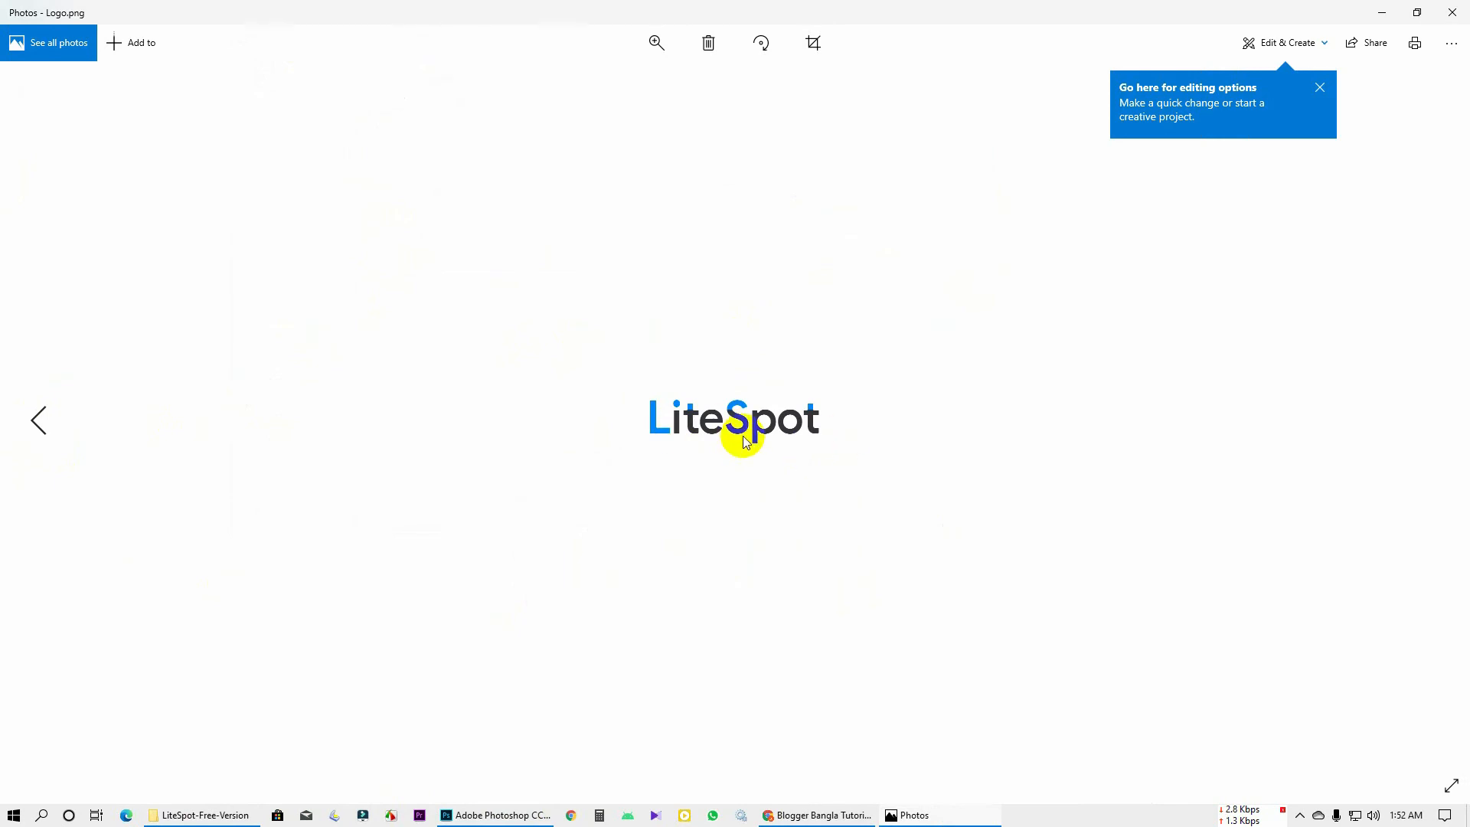
pyautogui.click(1454, 11)
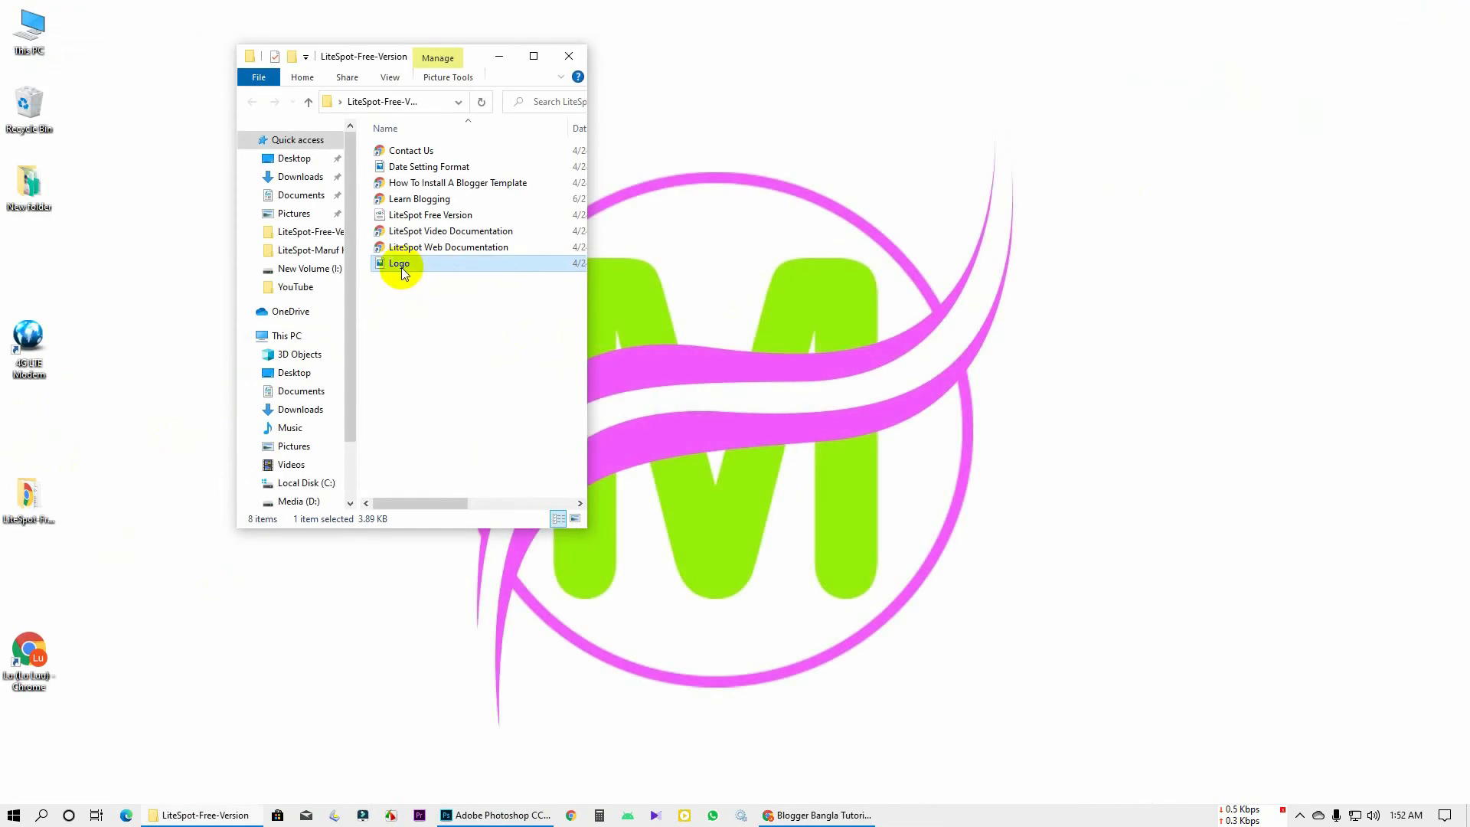
# Open Logo.png in Adobe Photoshop CC 2018 via Open with
pyautogui.rightClick(401, 268)
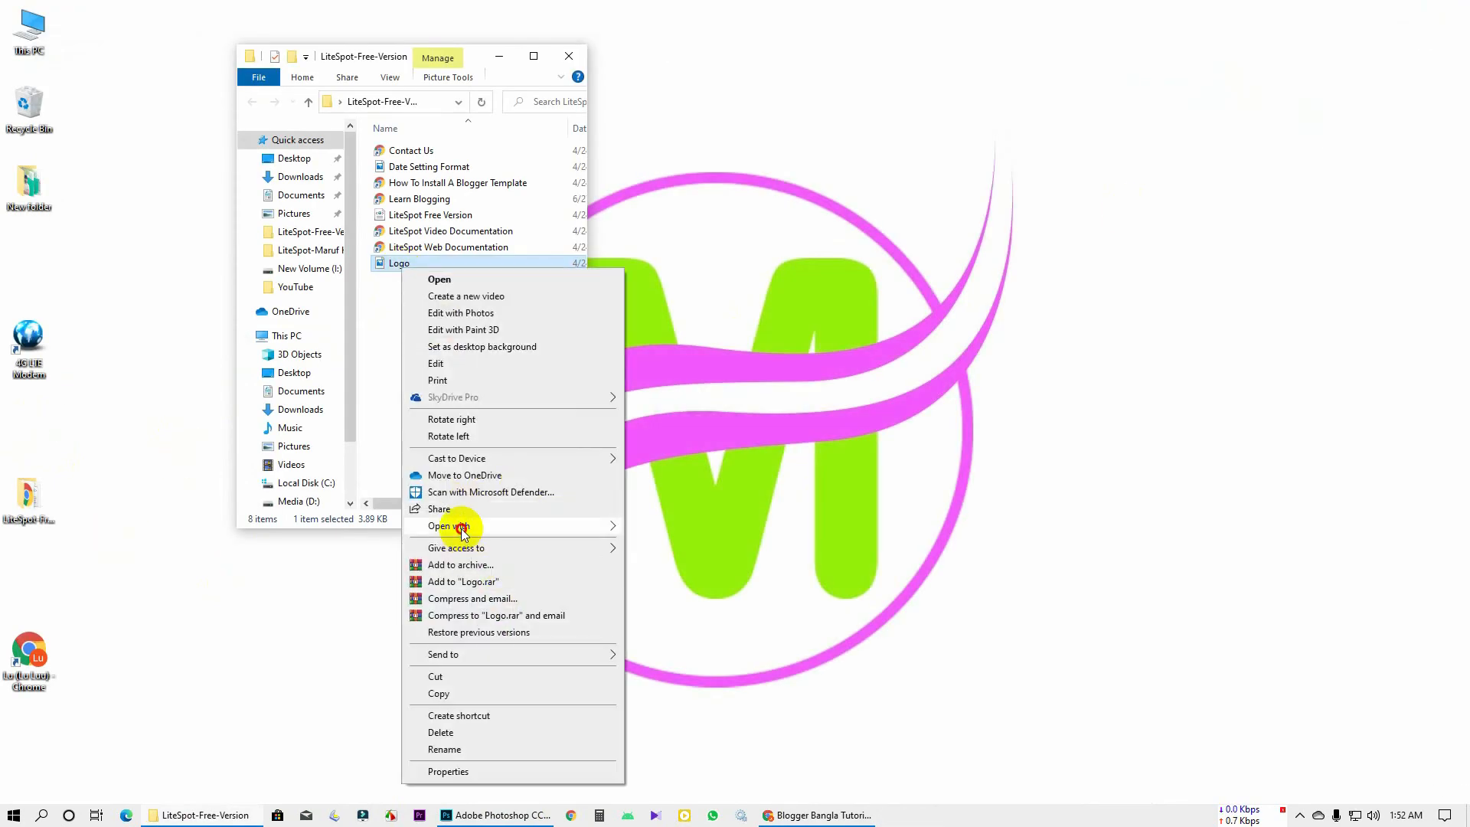
pyautogui.moveTo(463, 533)
pyautogui.click(636, 523)
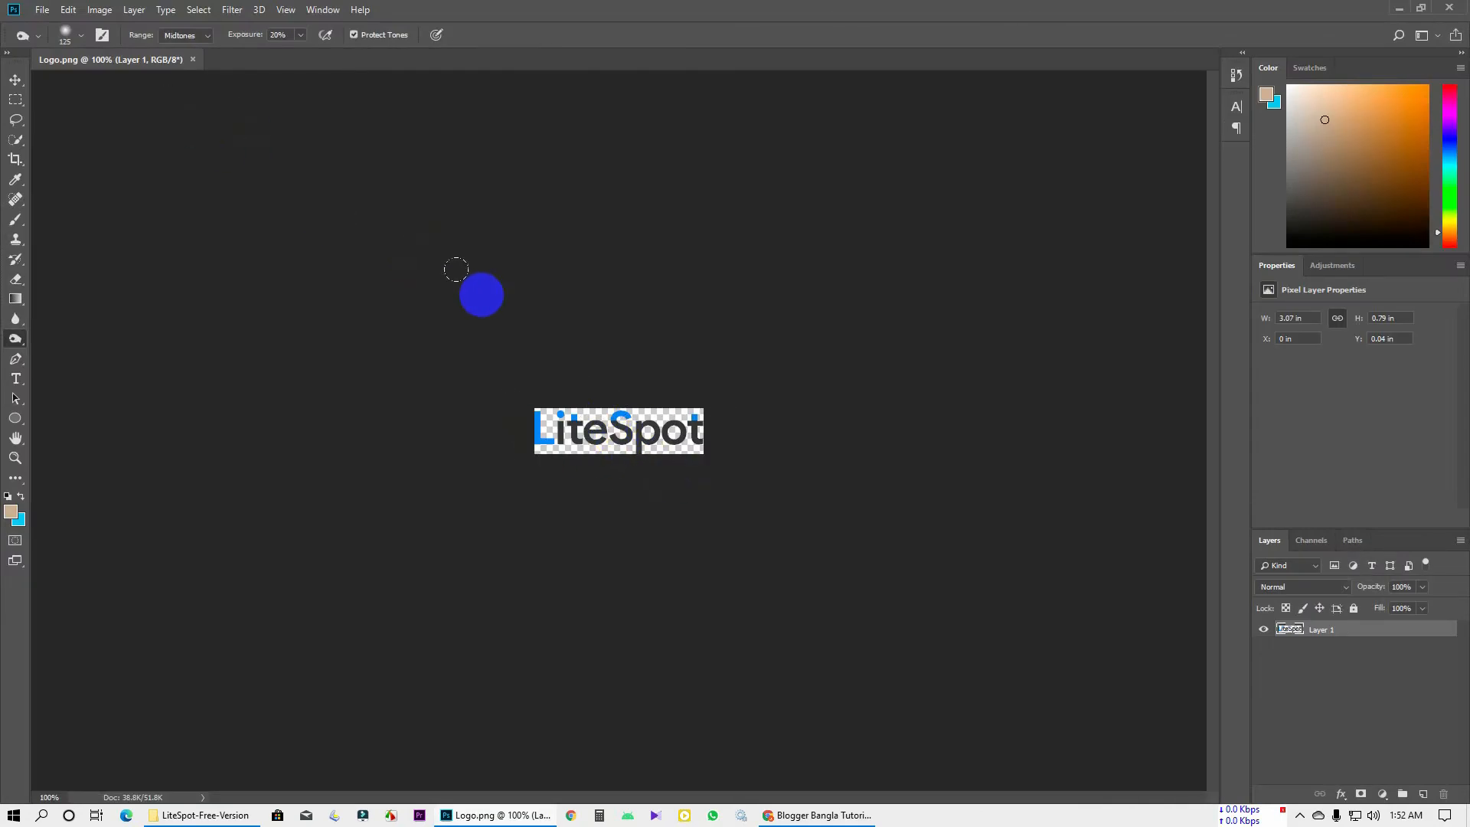
pyautogui.scroll(3, 594, 372)
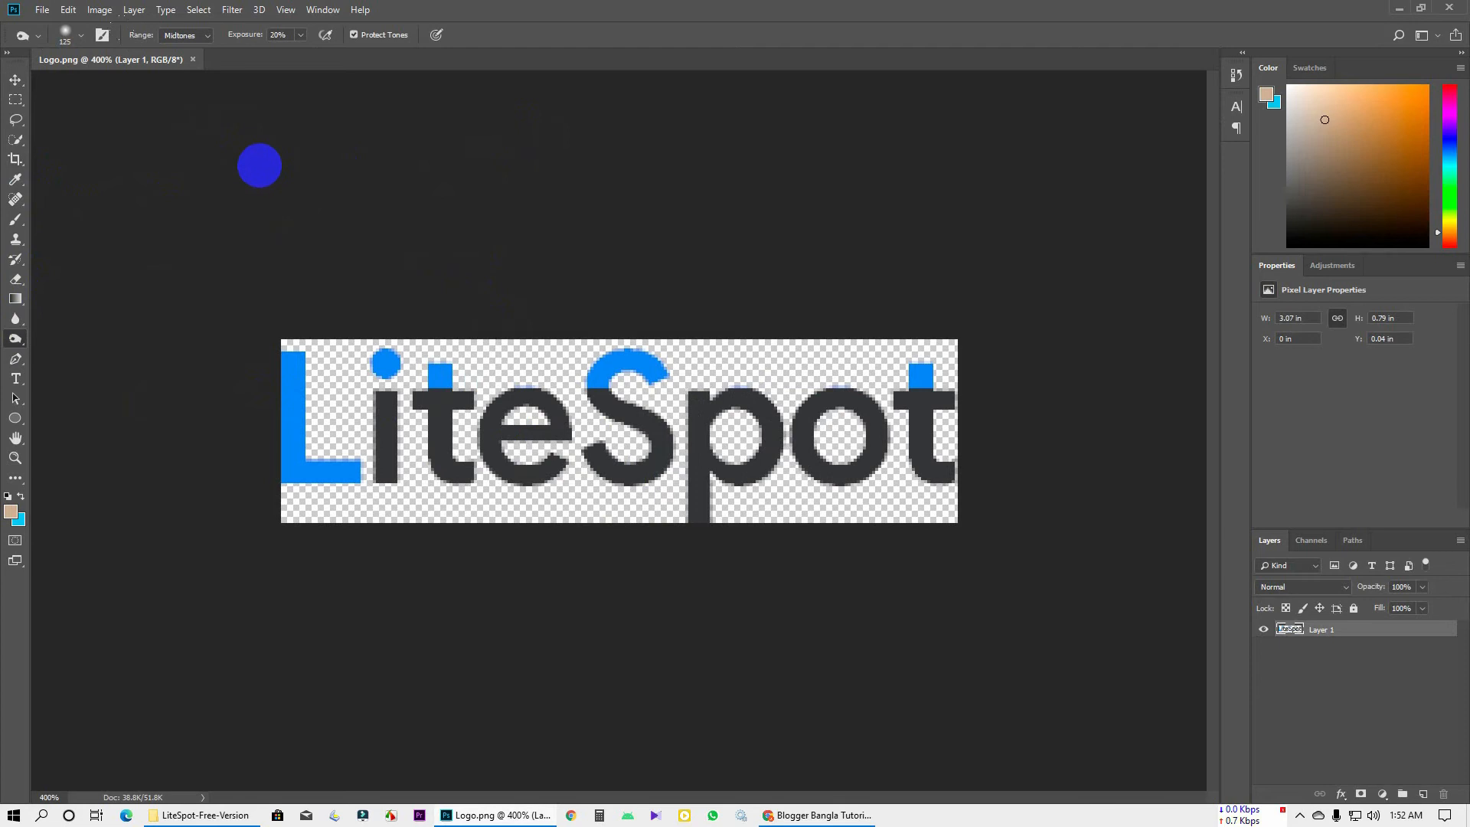
pyautogui.hotkey('alt', 'Tab')
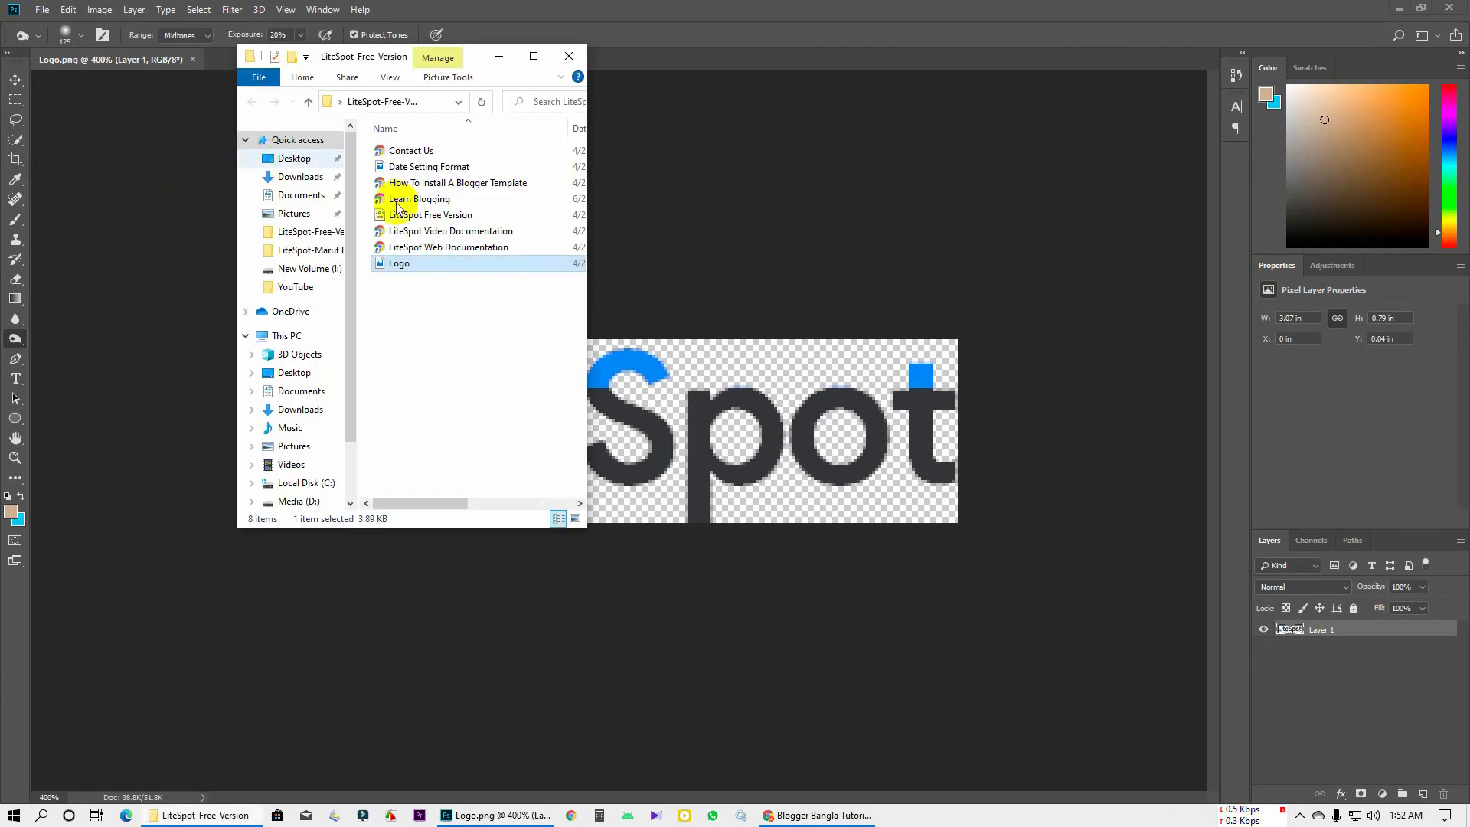
pyautogui.click(841, 816)
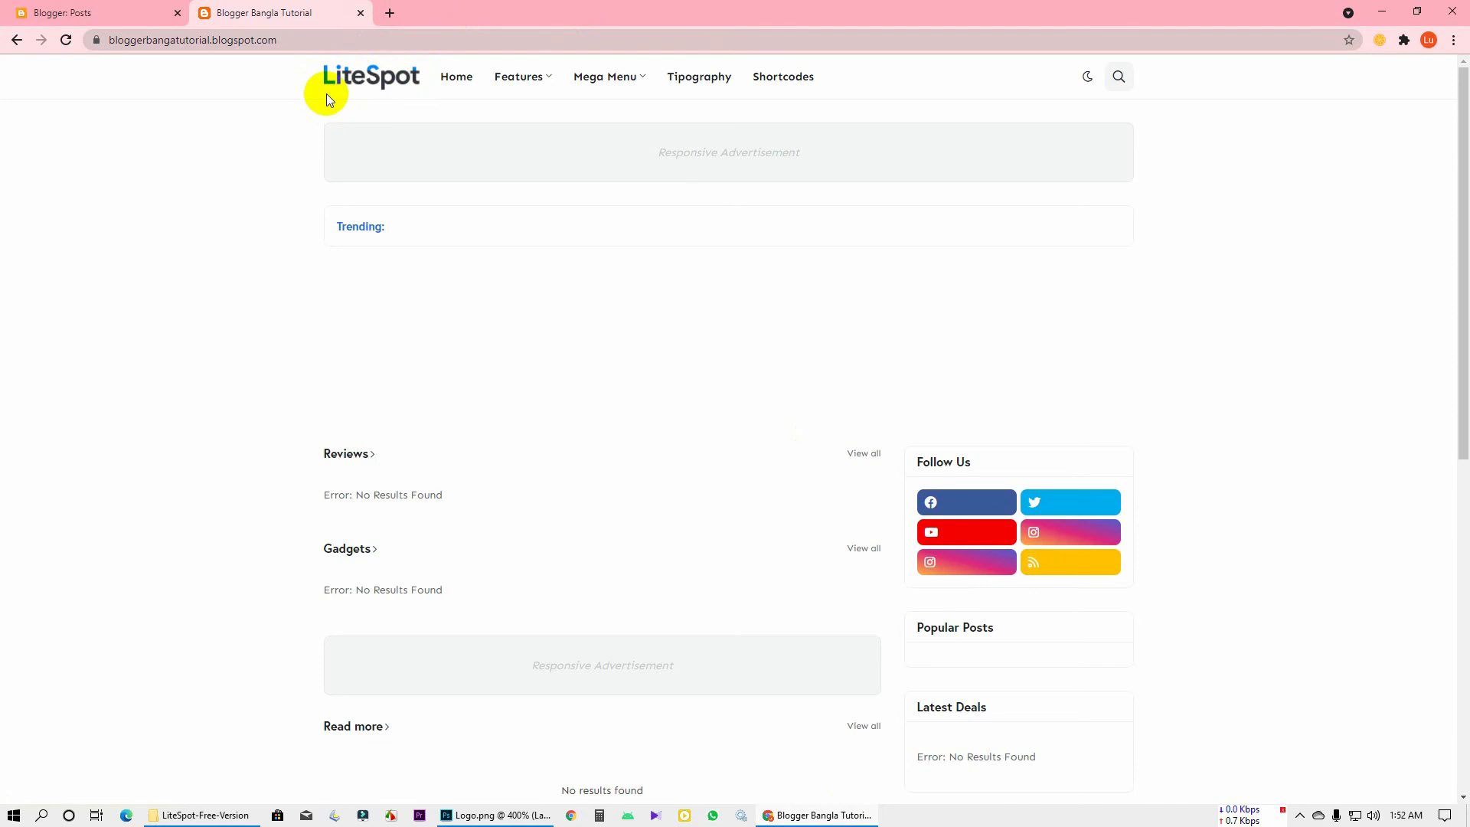
pyautogui.hotkey('alt', 'Tab')
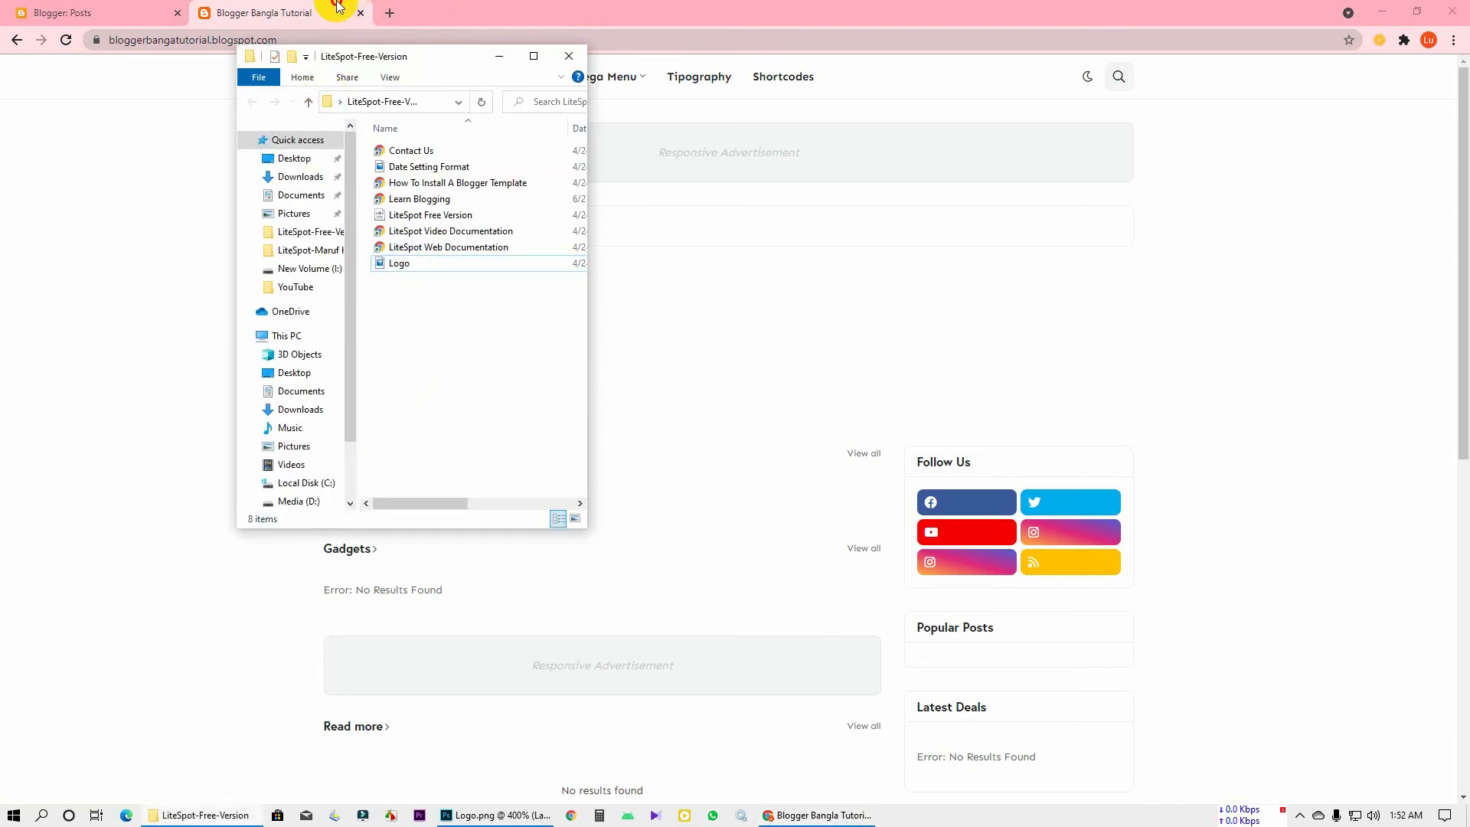
pyautogui.click(337, 6)
pyautogui.click(494, 812)
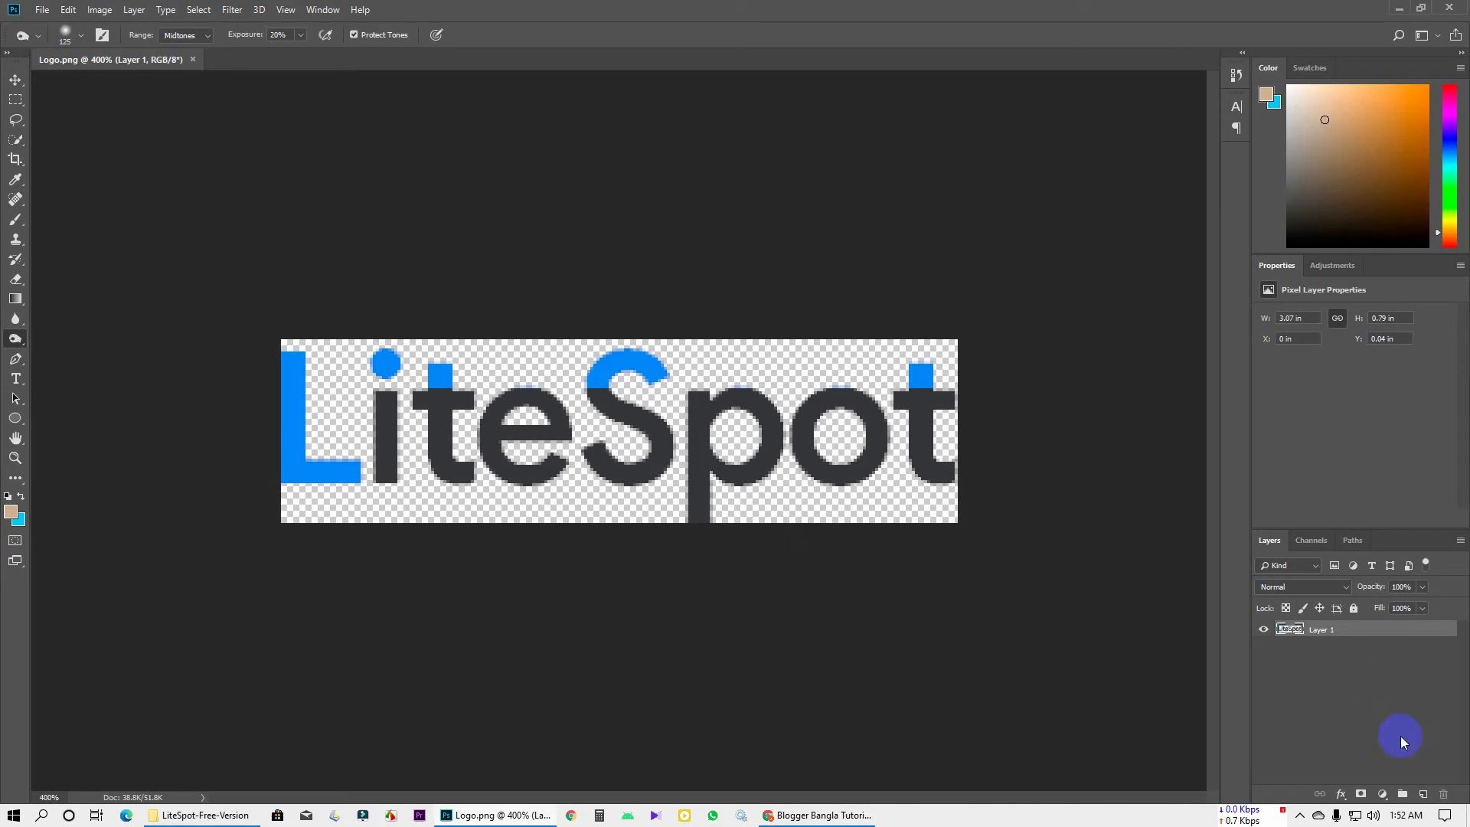
# Add Layer 2 and fill the whole canvas with the cyan background colour
pyautogui.click(1422, 794)
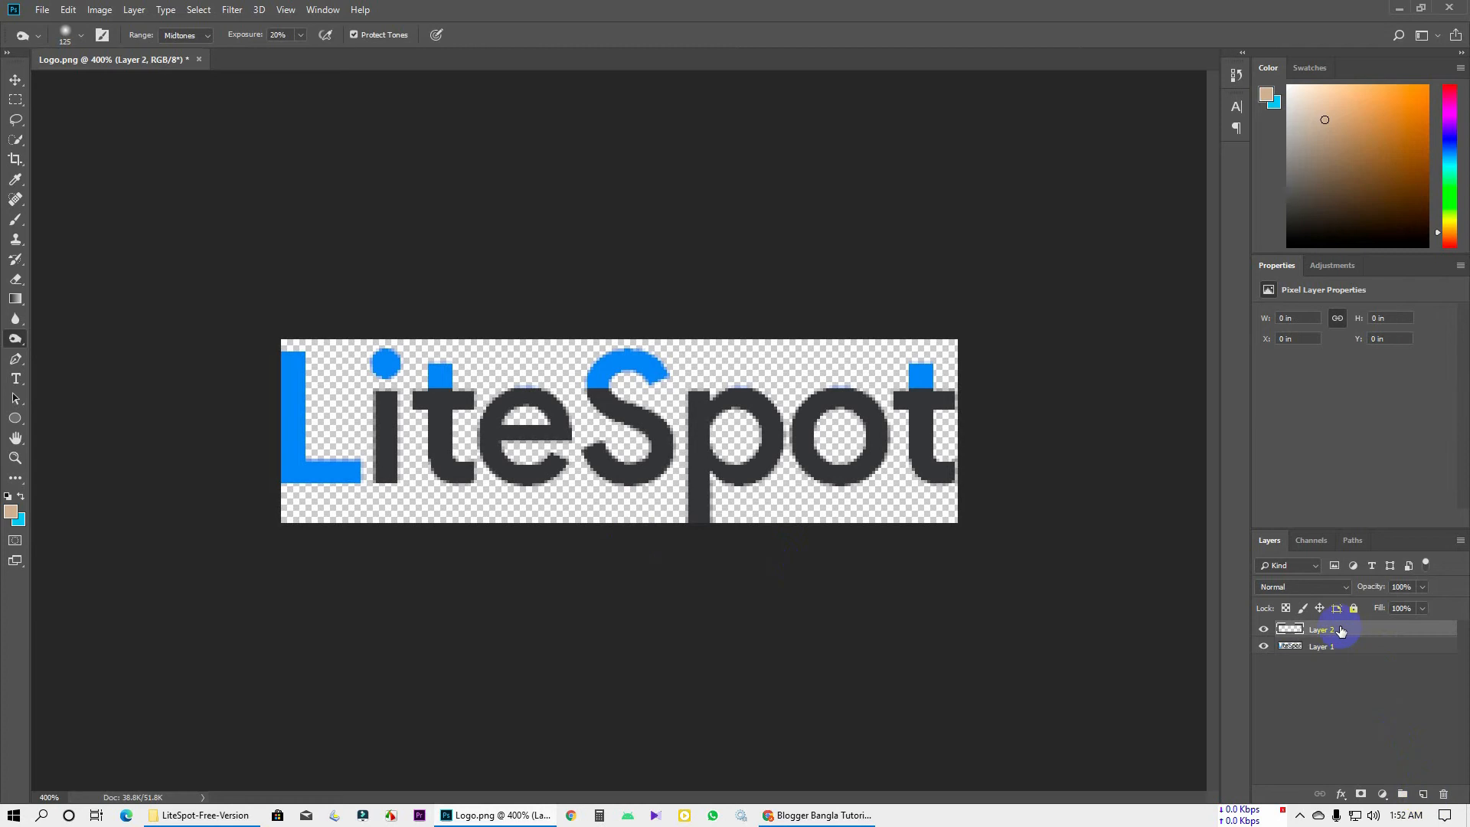
pyautogui.hotkey('ctrl', 'a')
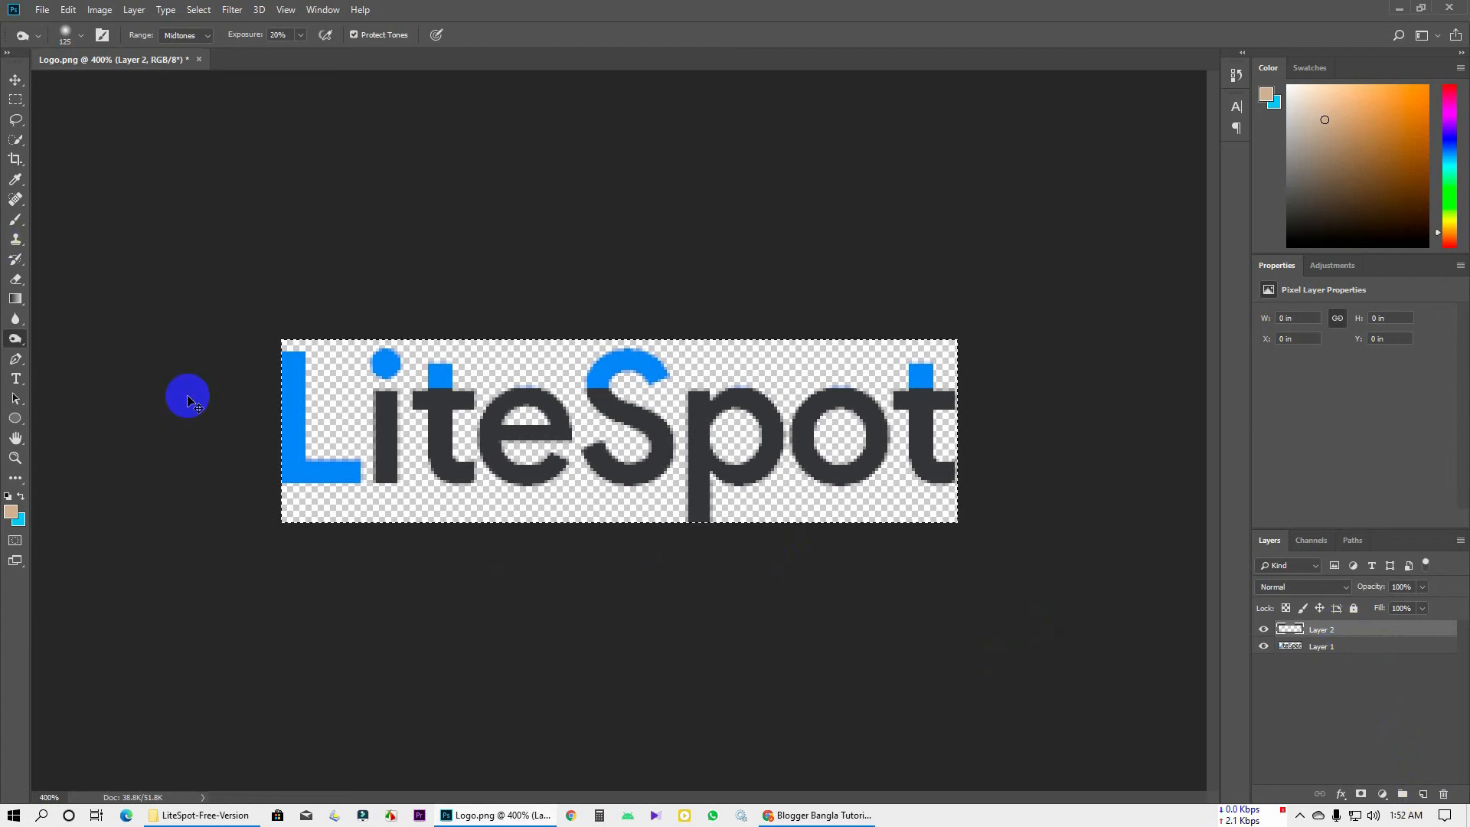
pyautogui.hotkey('ctrl', 'BackSpace')
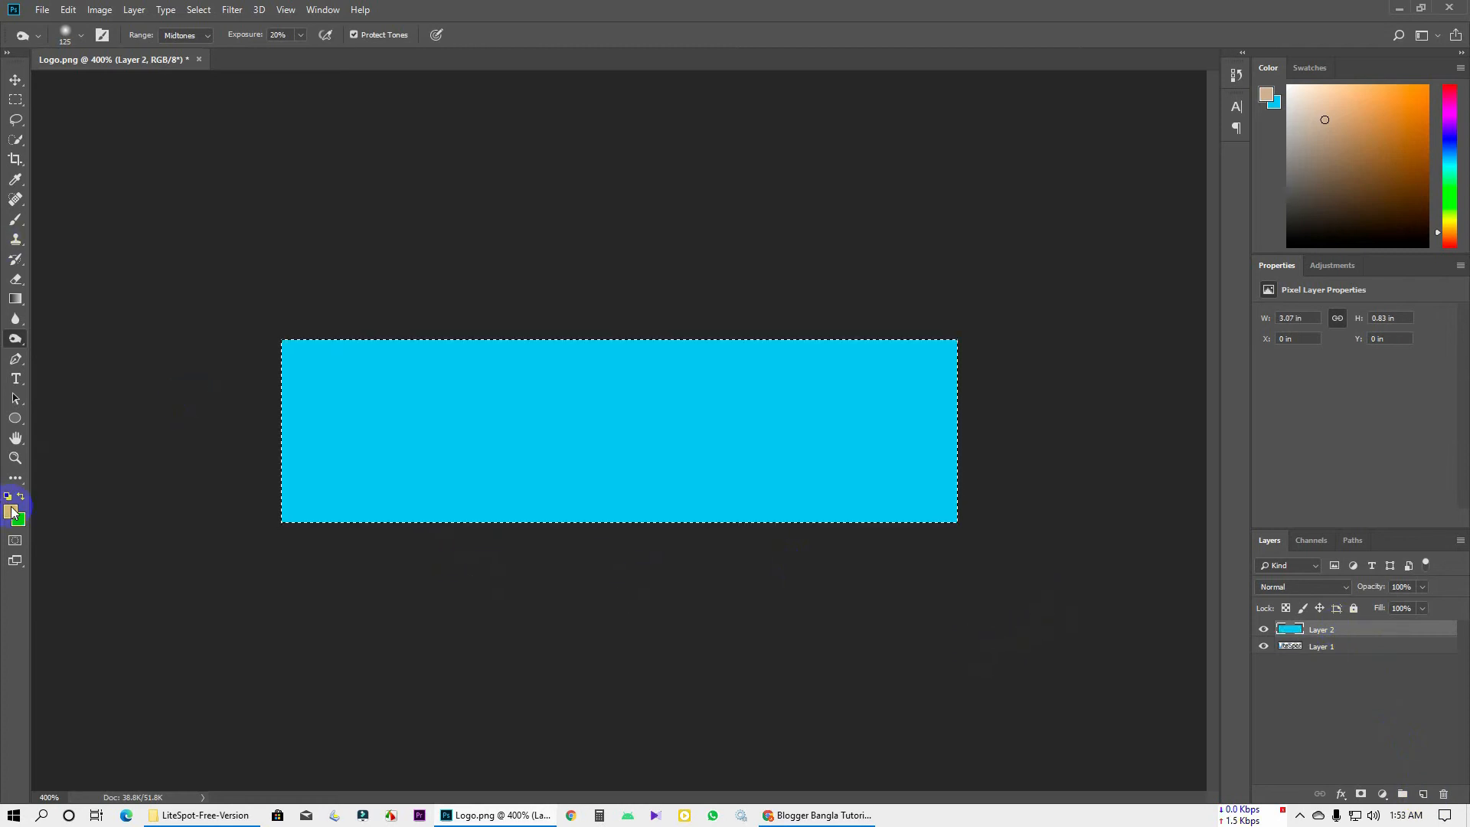
pyautogui.click(1329, 663)
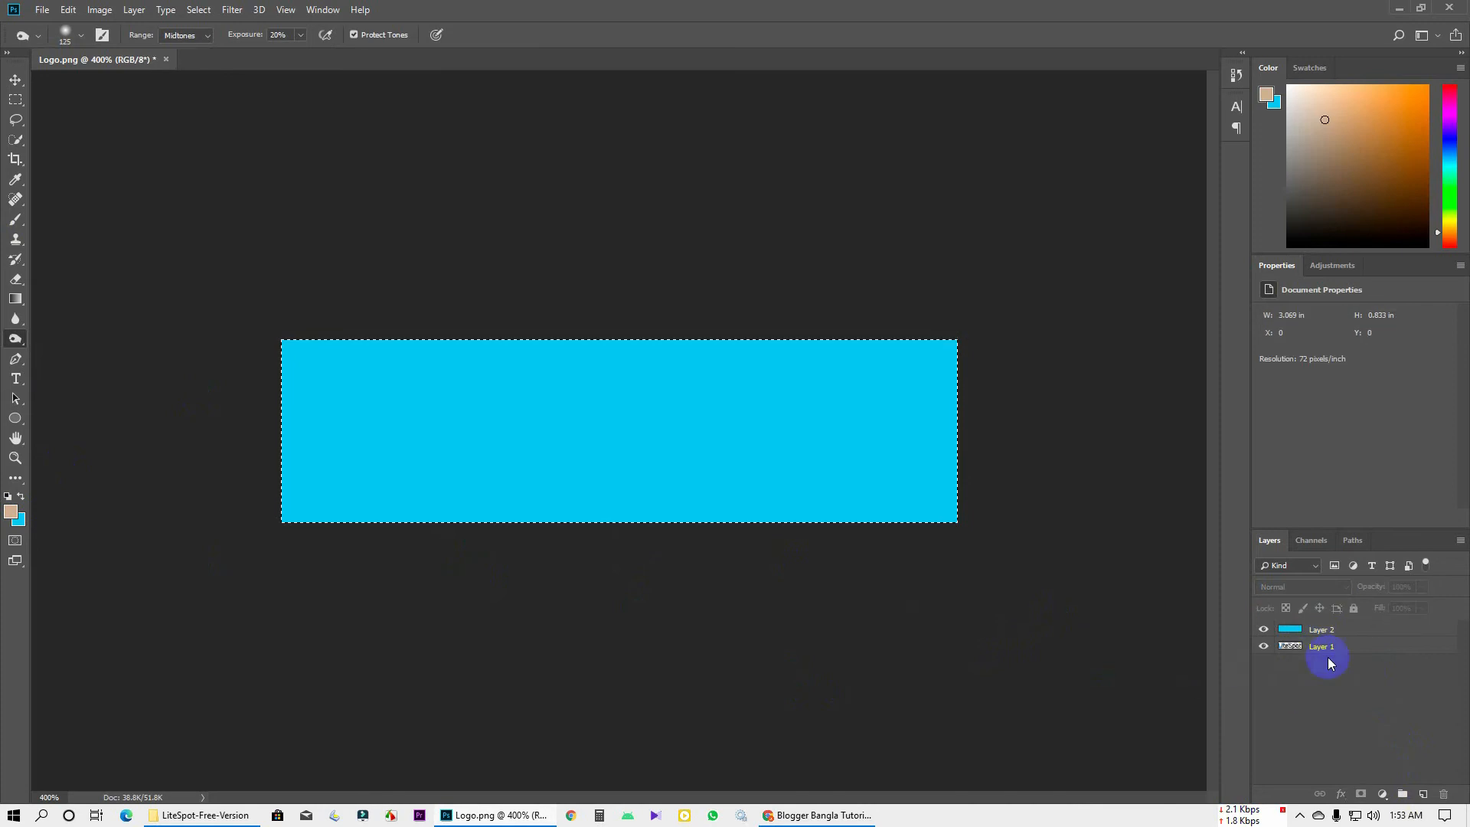
# Add an empty Layer 3 above the cyan fill and pick the Type tool
pyautogui.hotkey('ctrl', 'shift', 'alt', 'n')
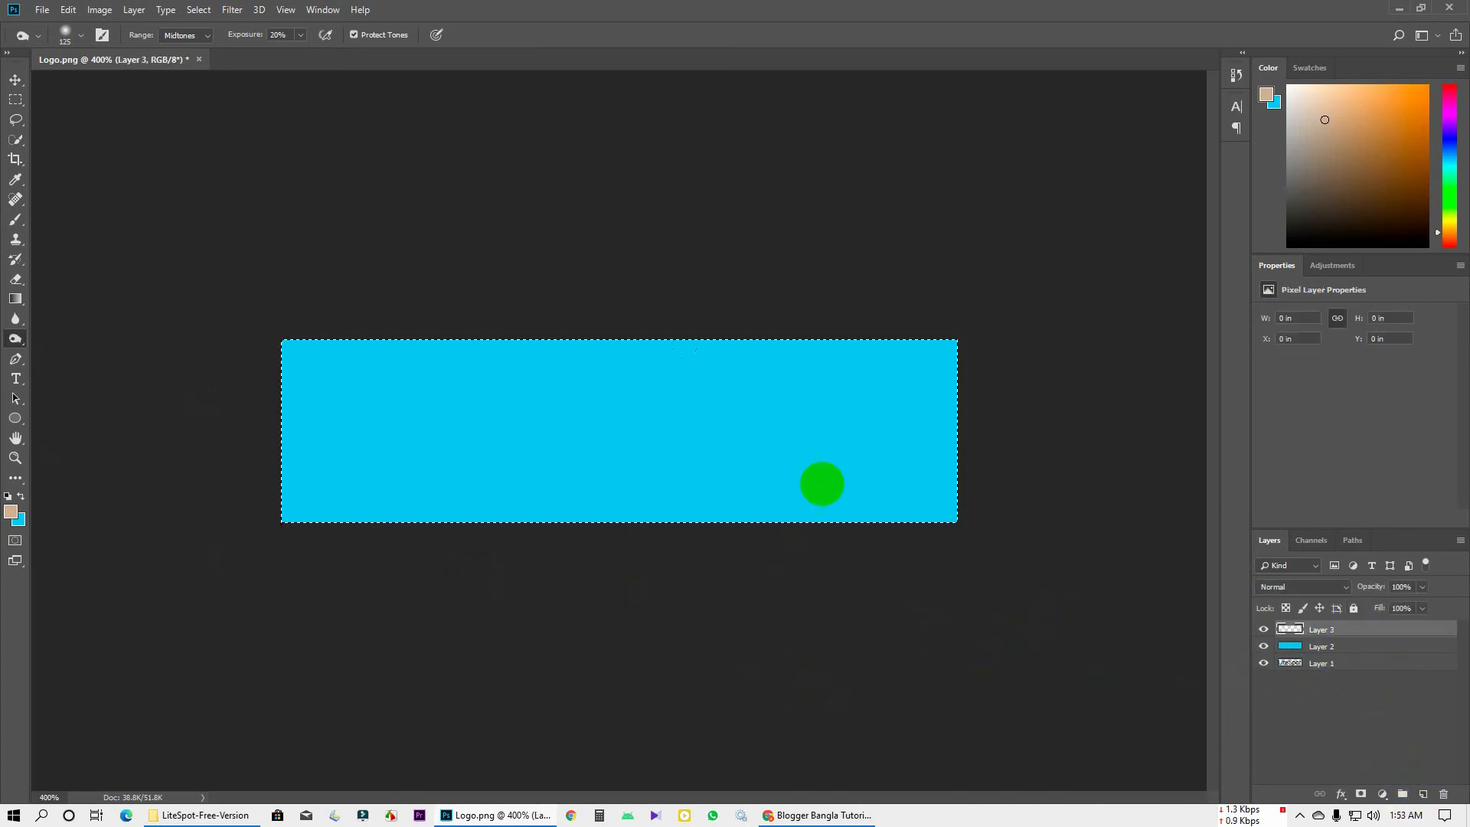
pyautogui.click(16, 99)
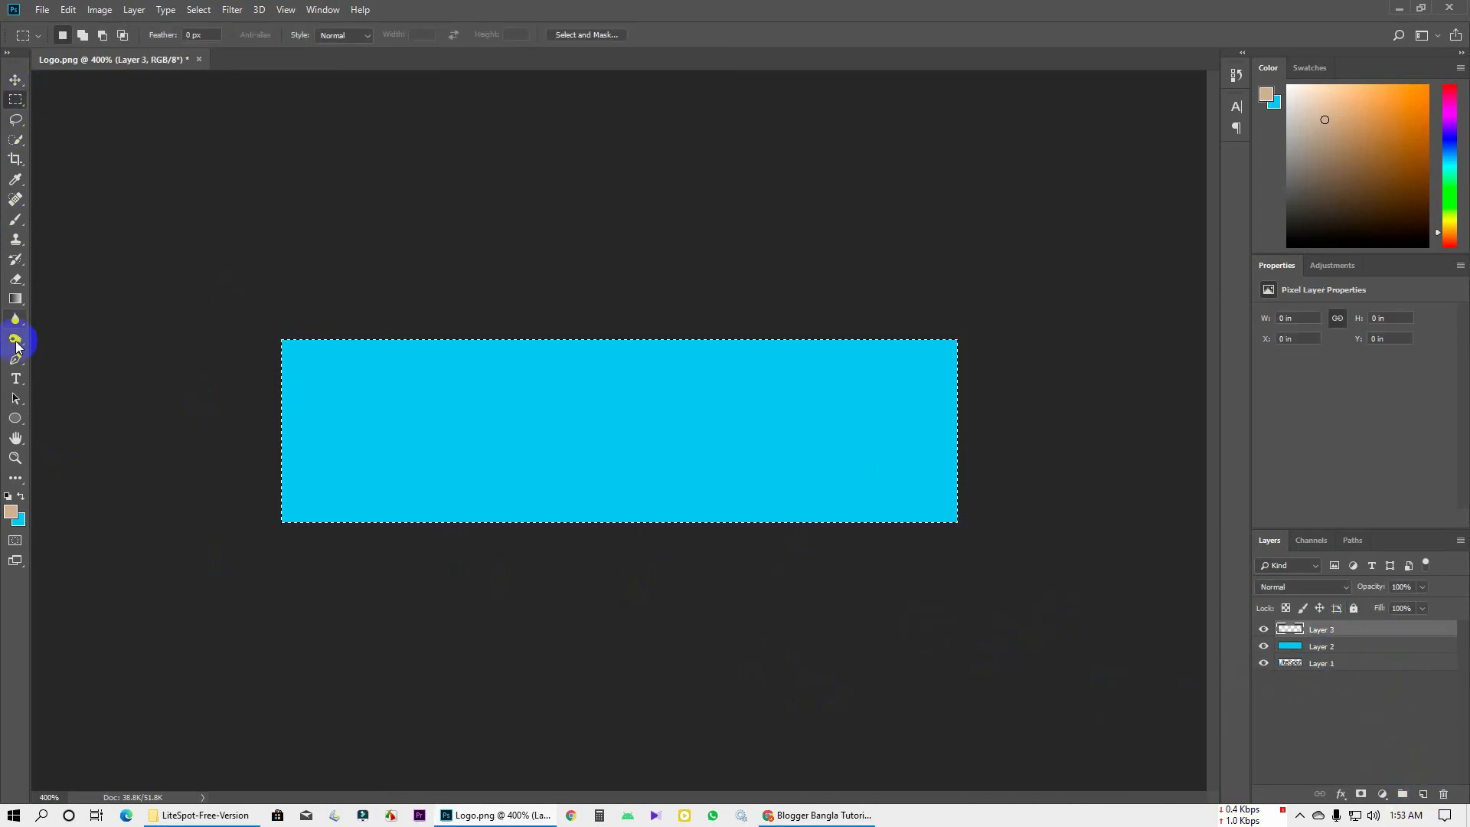
pyautogui.click(15, 378)
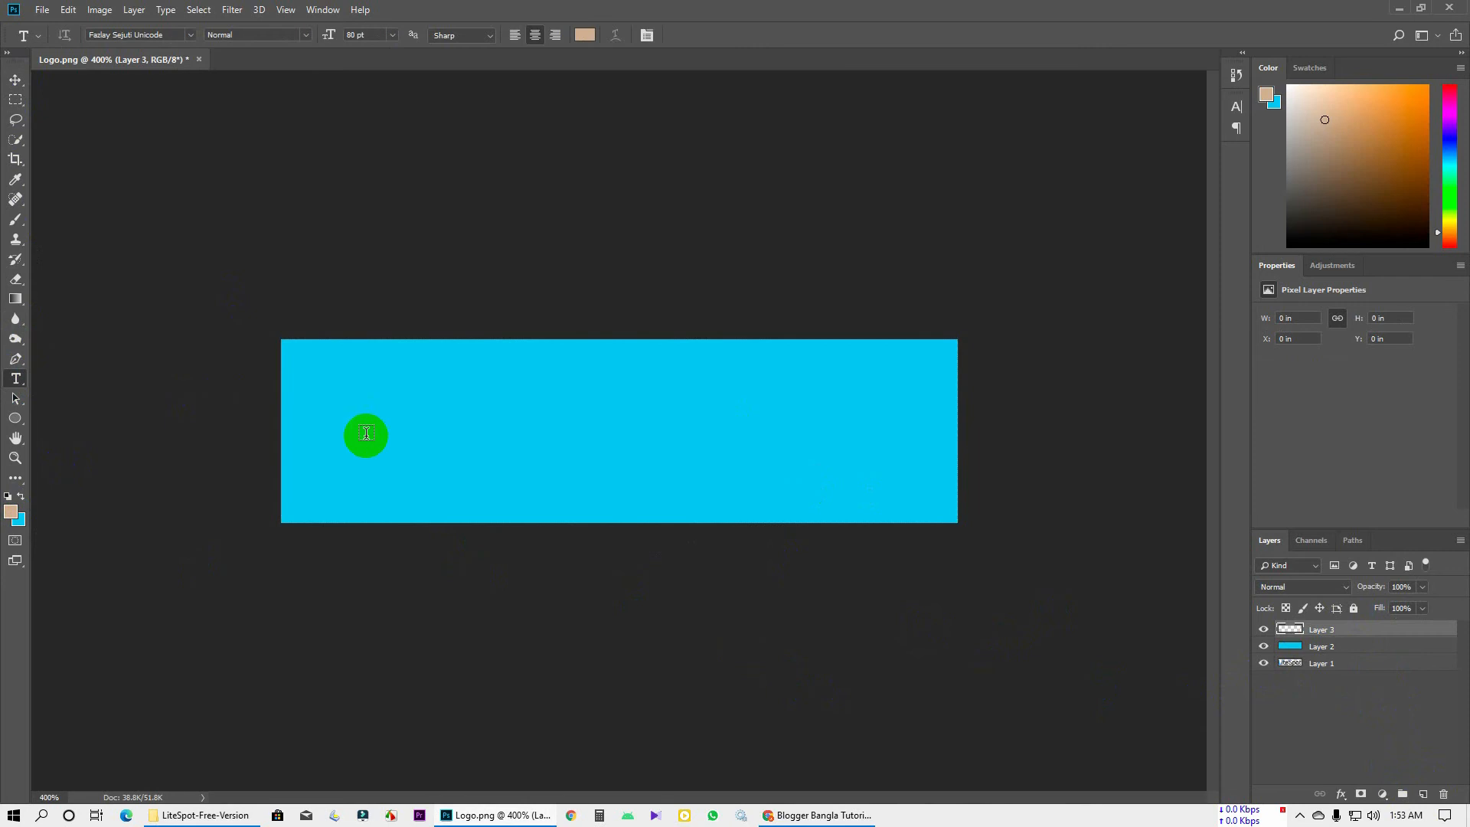
# Set the type font to Arial Rounded MT Bold
pyautogui.click(330, 448)
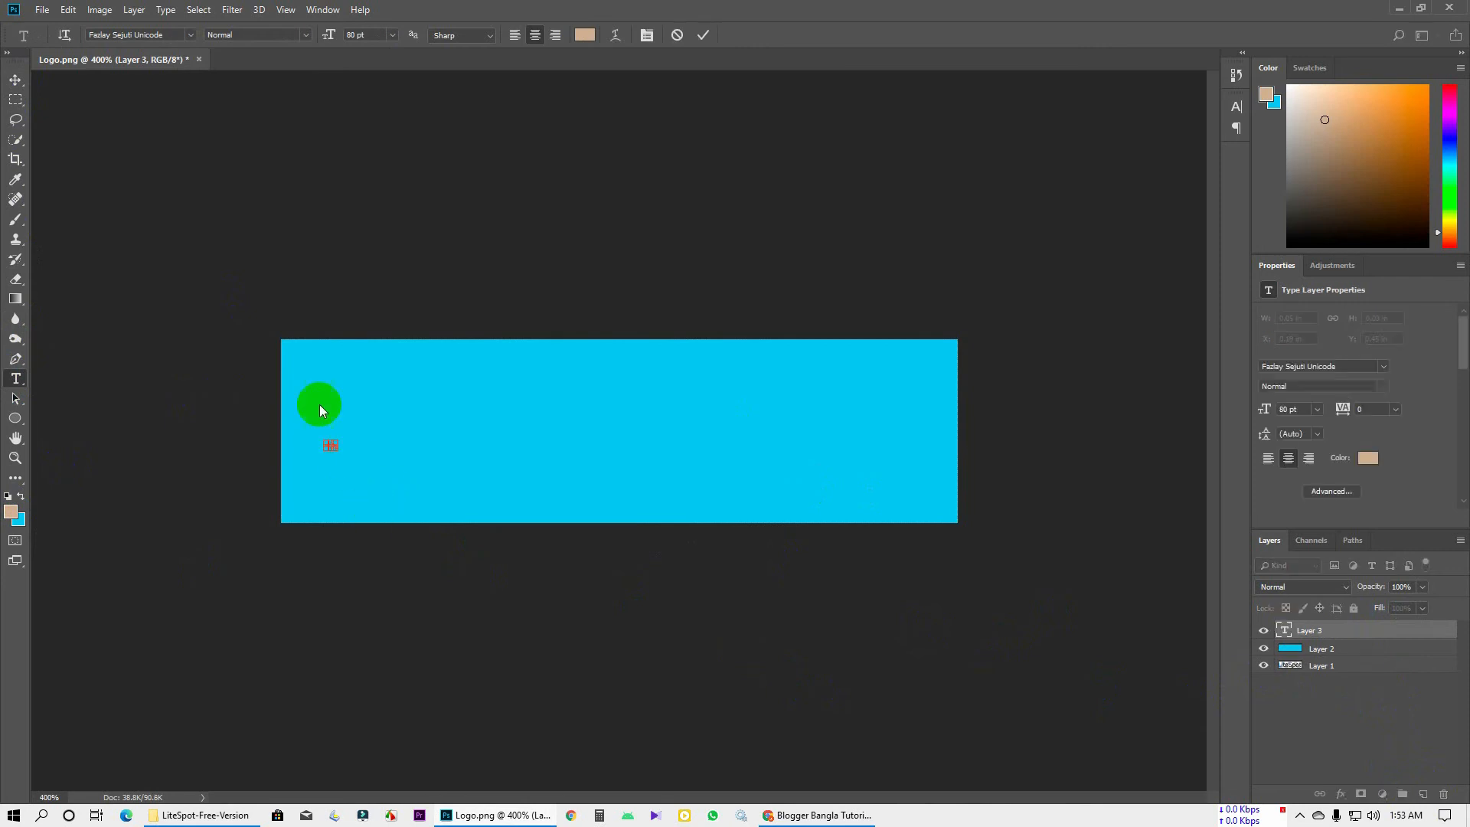
pyautogui.click(170, 34)
pyautogui.write('a')
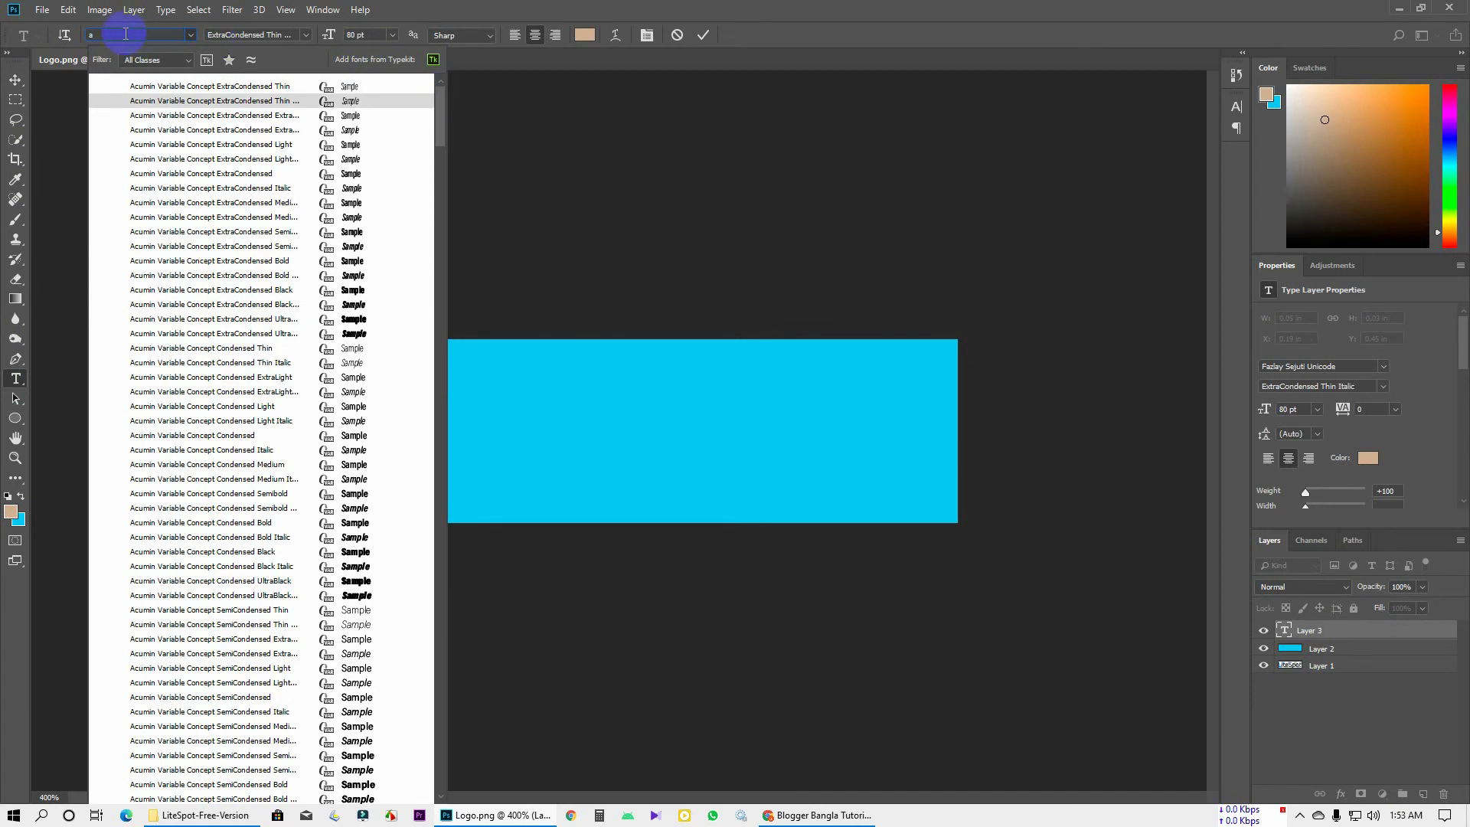
pyautogui.write('ri')
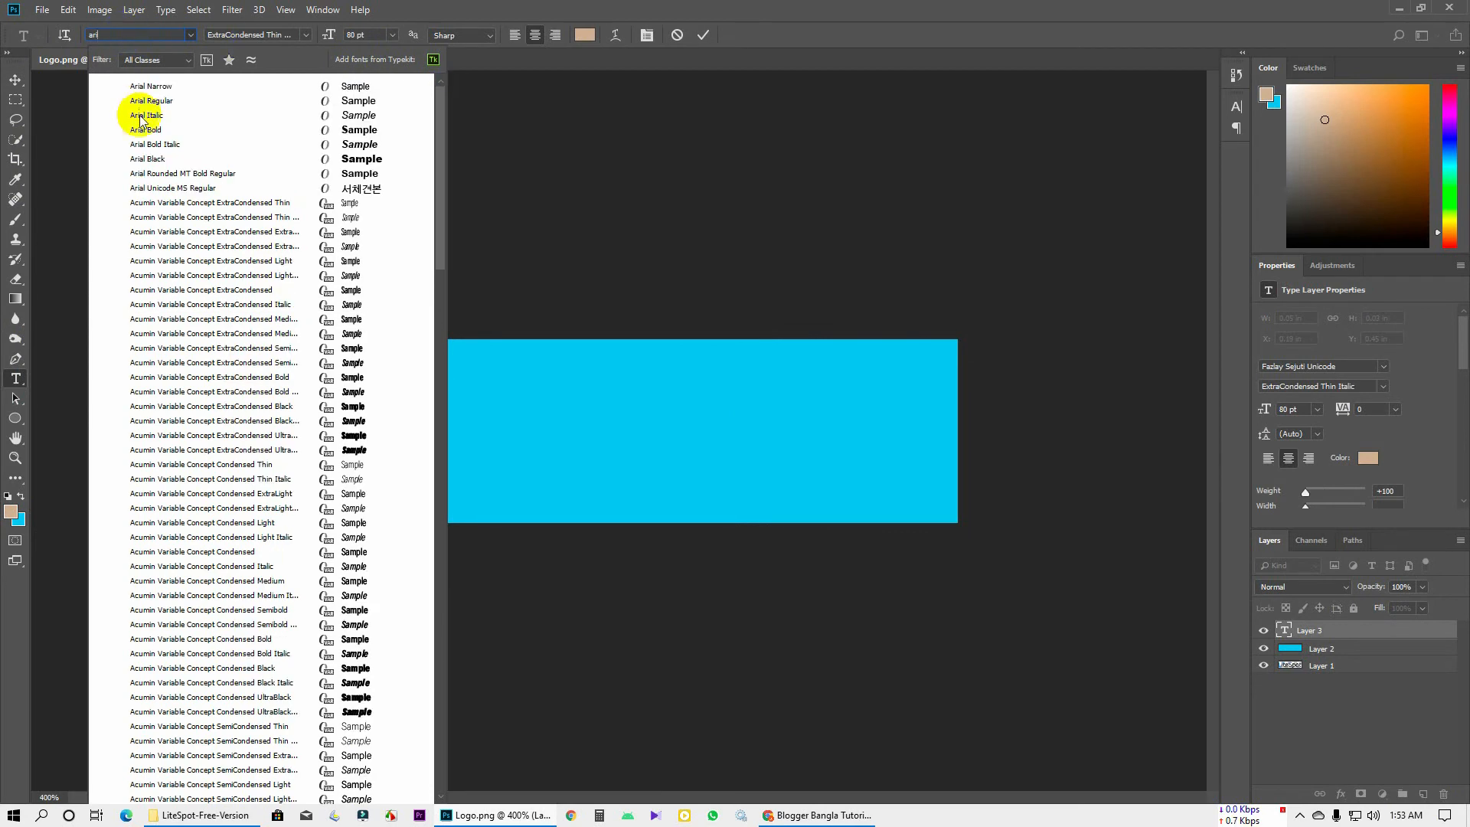
pyautogui.click(215, 175)
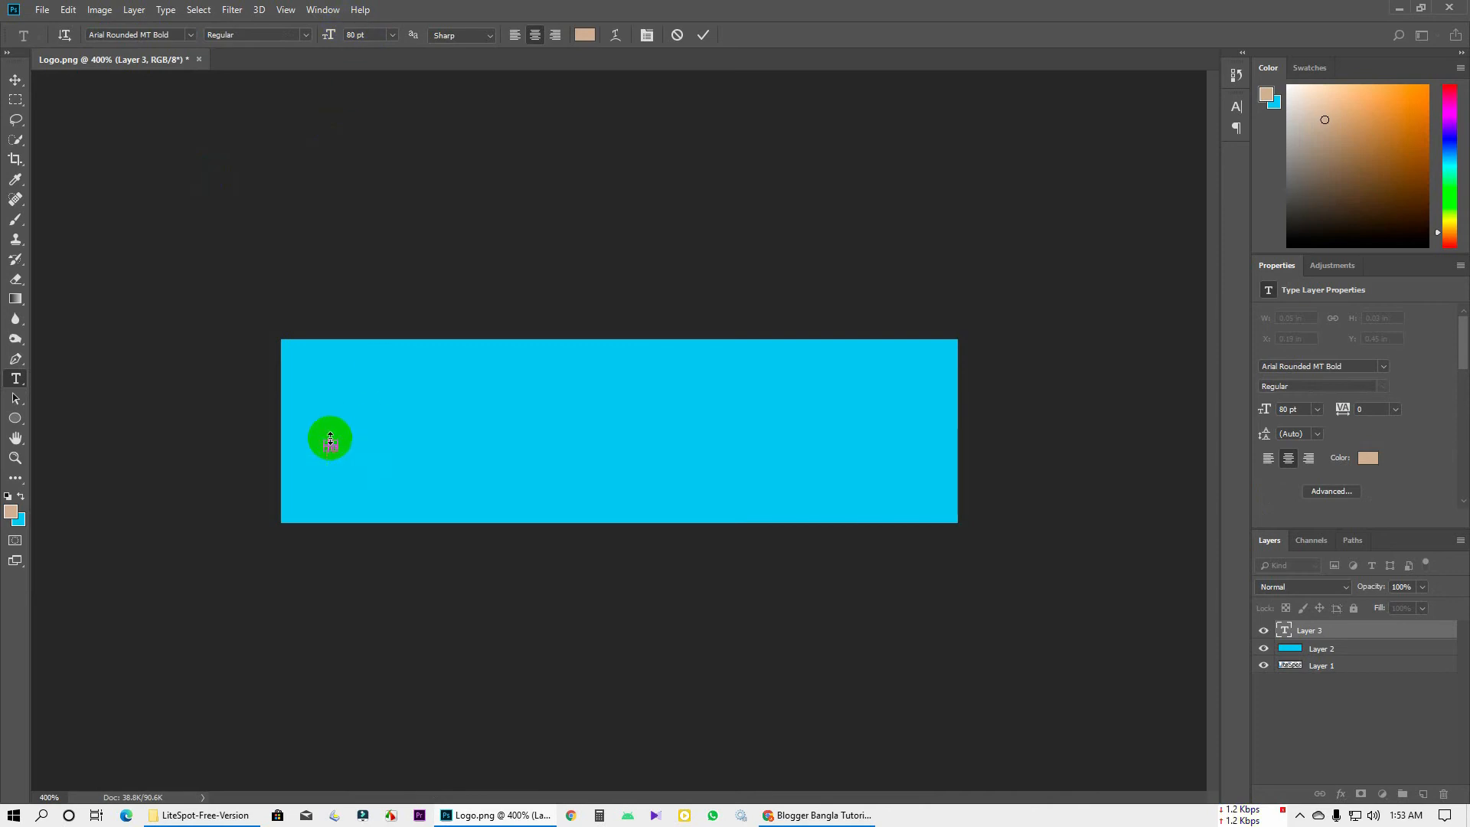
pyautogui.moveTo(330, 438); pyautogui.dragTo(362, 390)
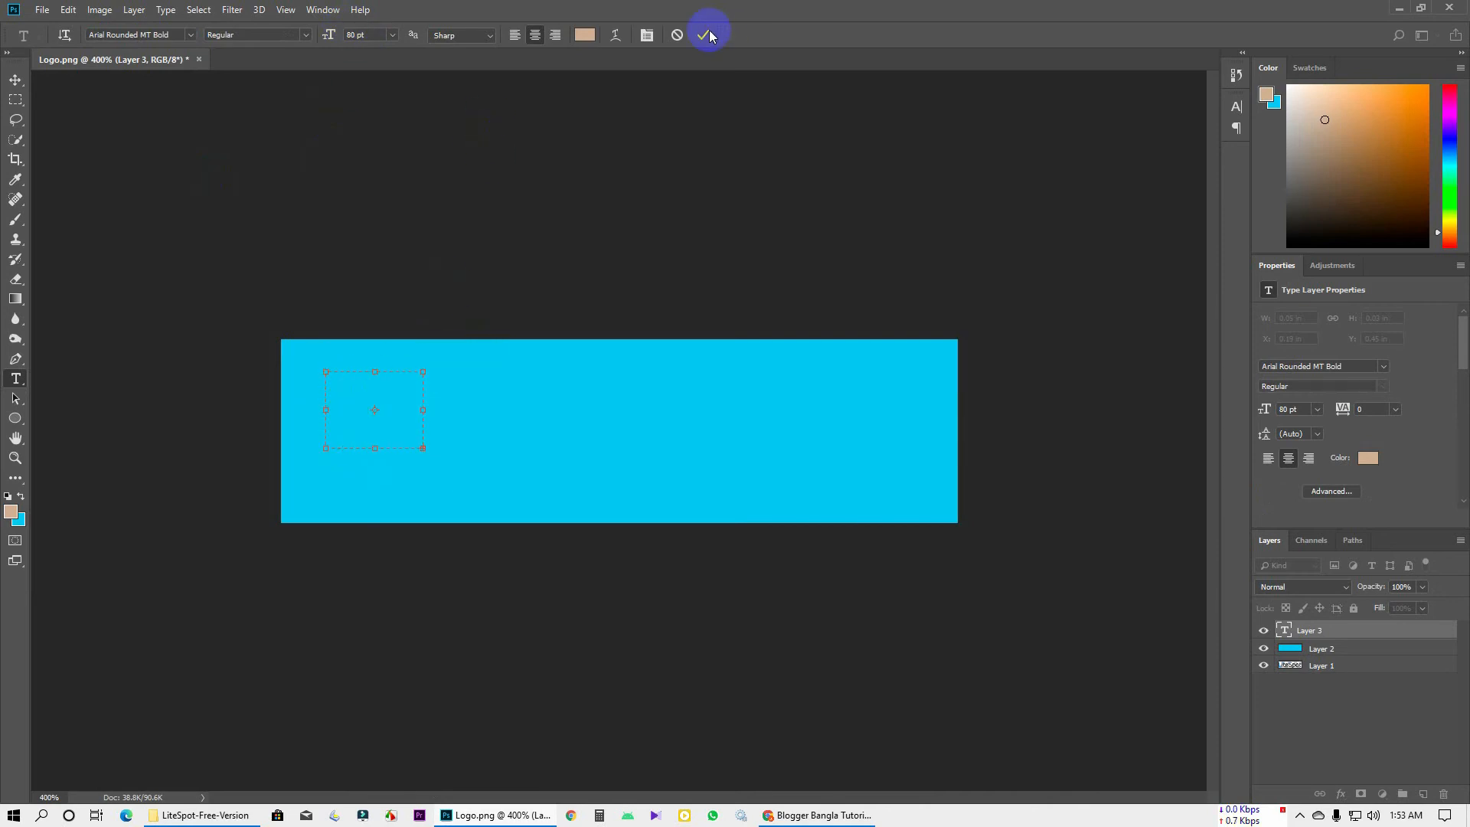
pyautogui.click(705, 34)
# Create and commit a BBT text layer at the cyan banner's lower left
pyautogui.click(374, 403)
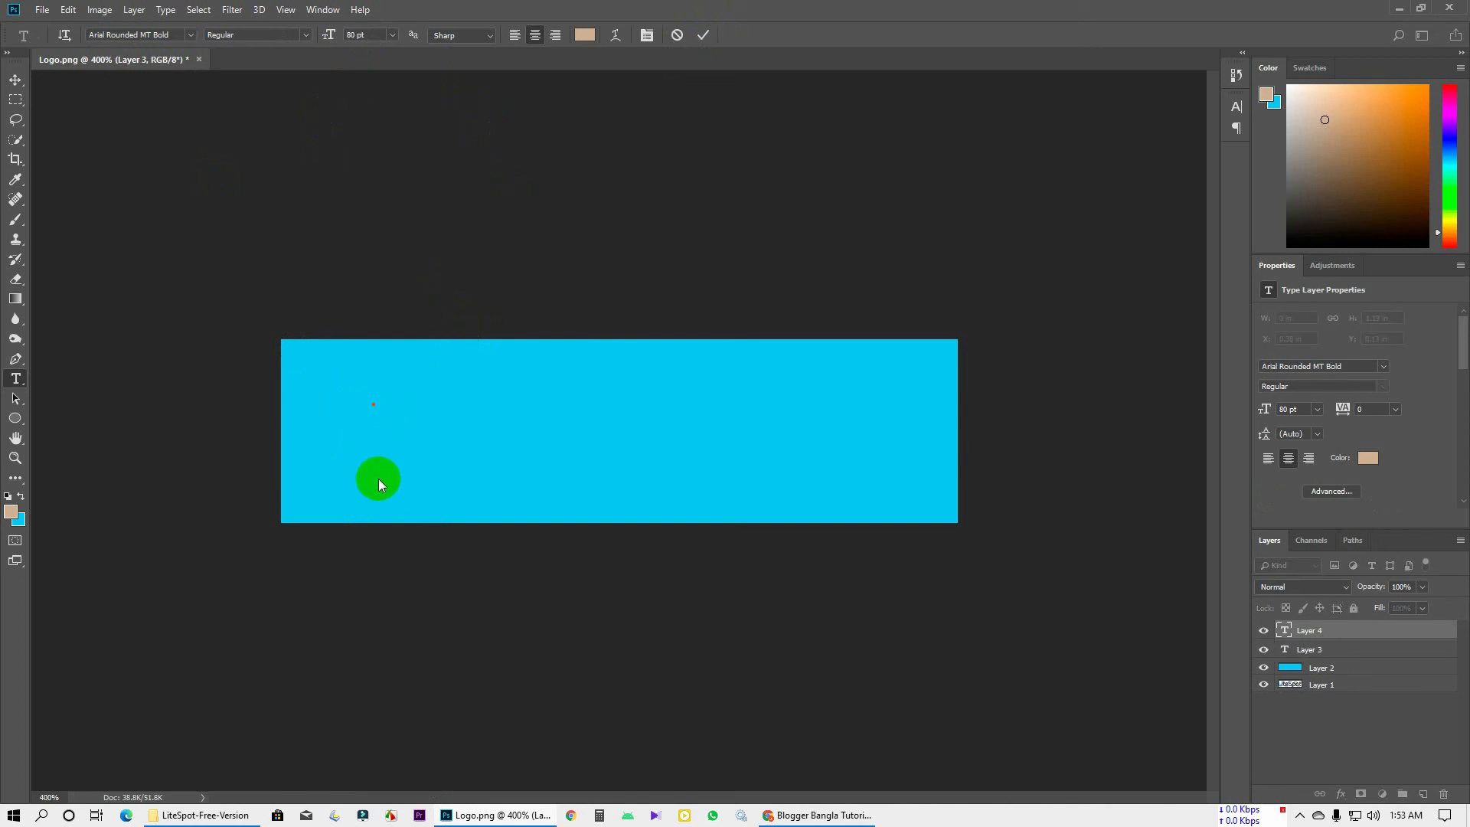
pyautogui.click(330, 453)
pyautogui.write('B')
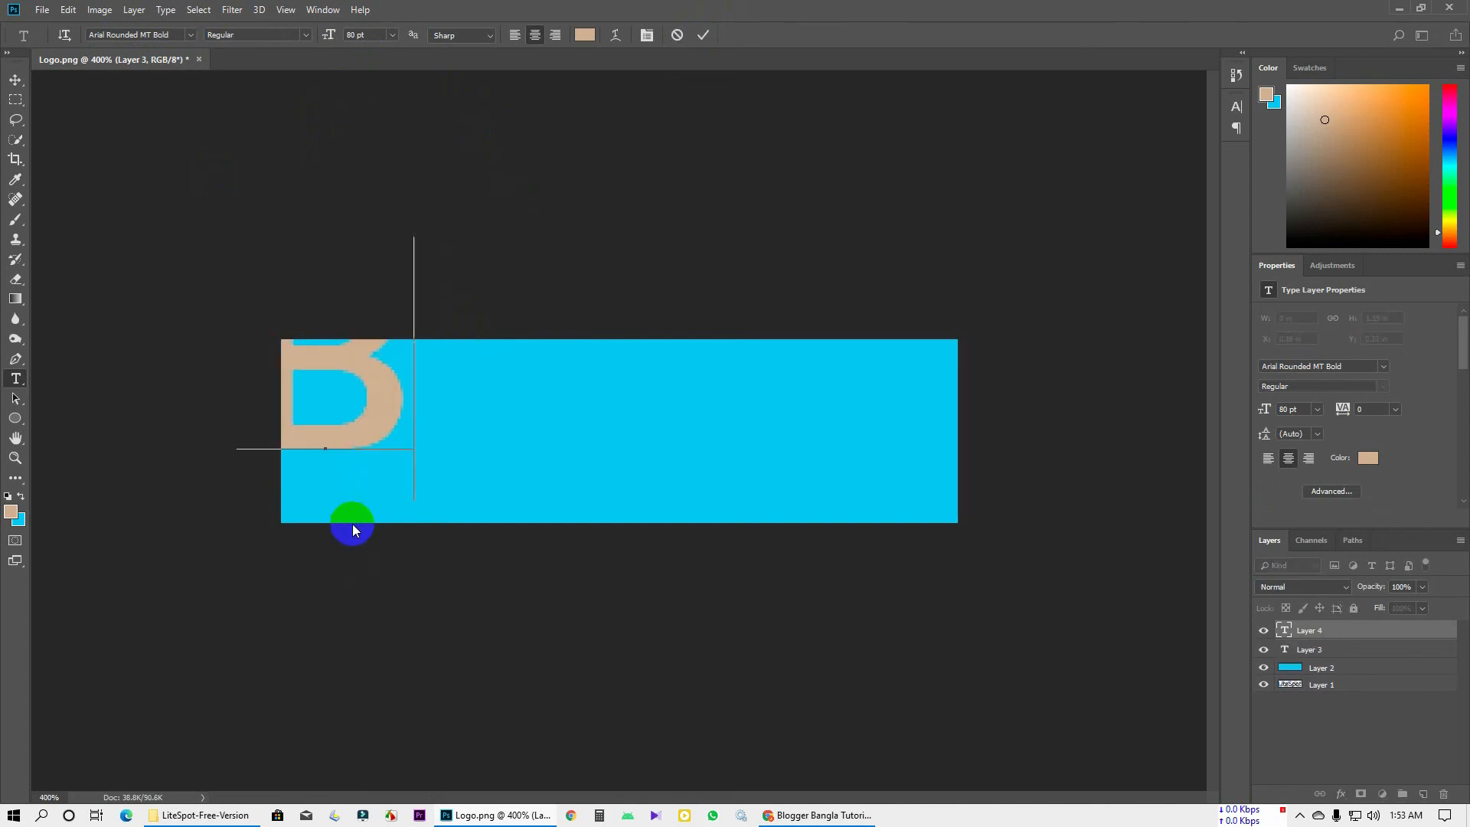
pyautogui.write('log')
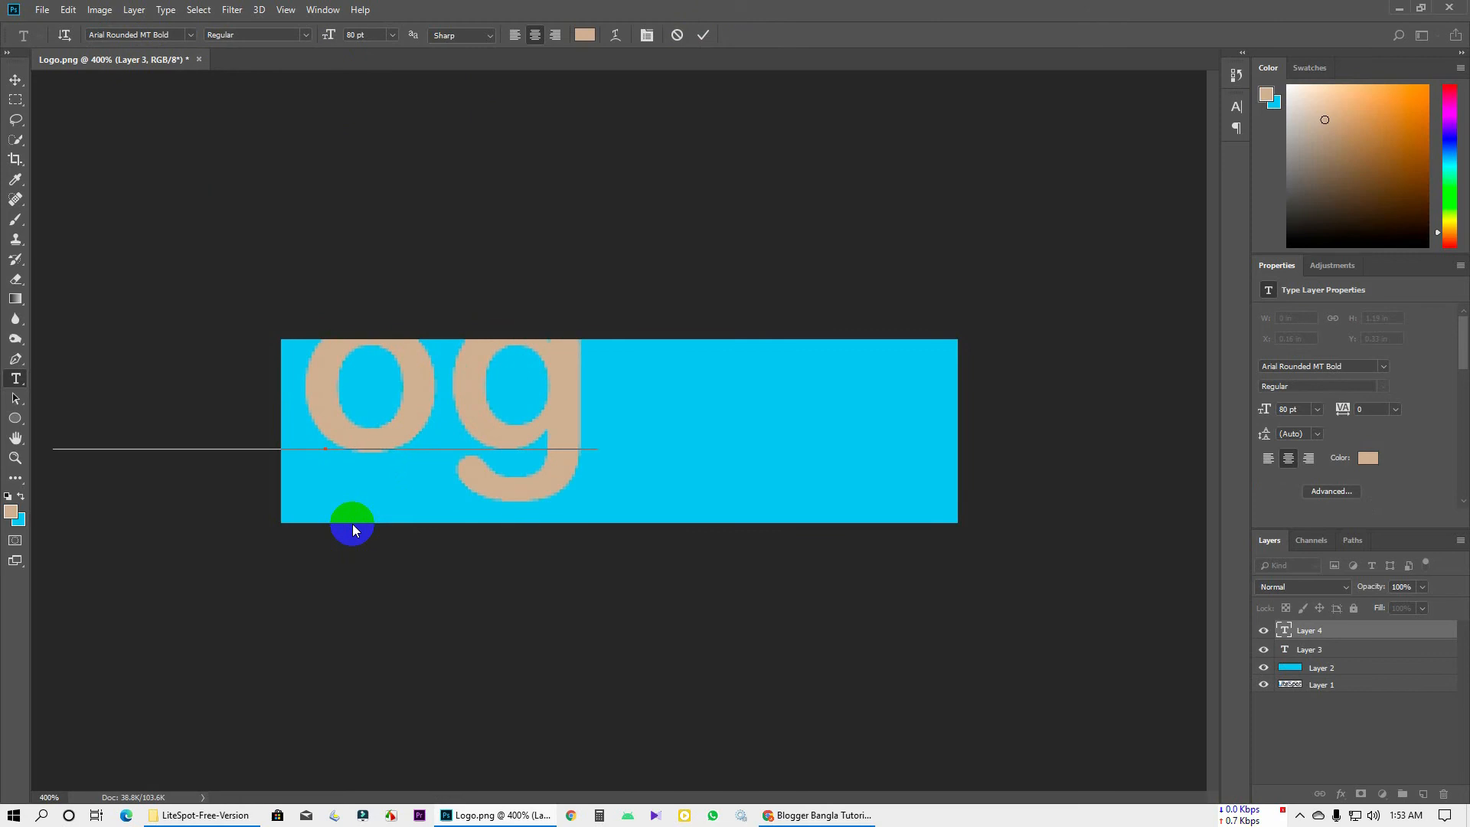
pyautogui.press('Escape')
pyautogui.hotkey('alt', 'Tab')
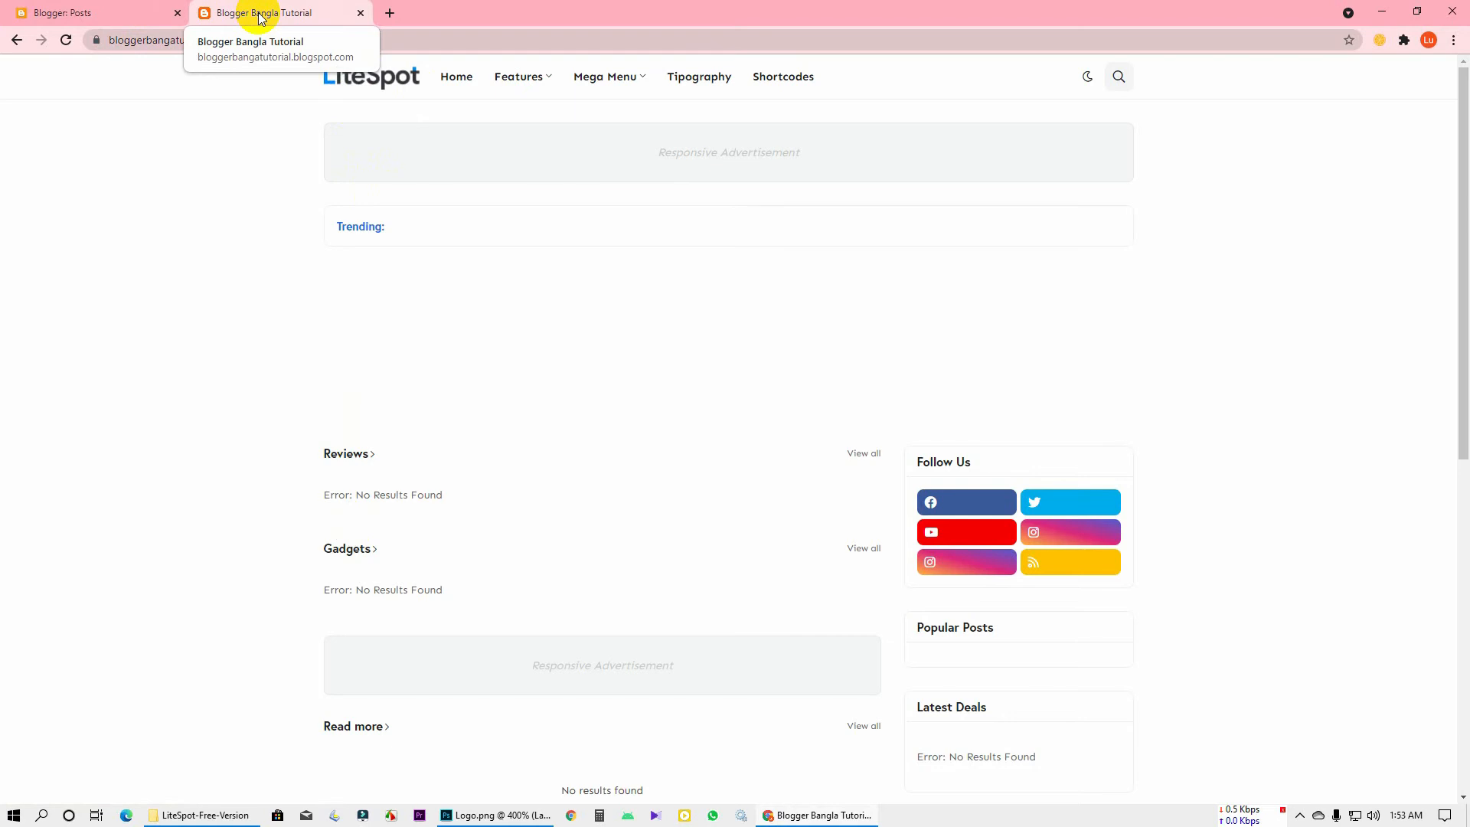
pyautogui.hotkey('alt', 'Tab')
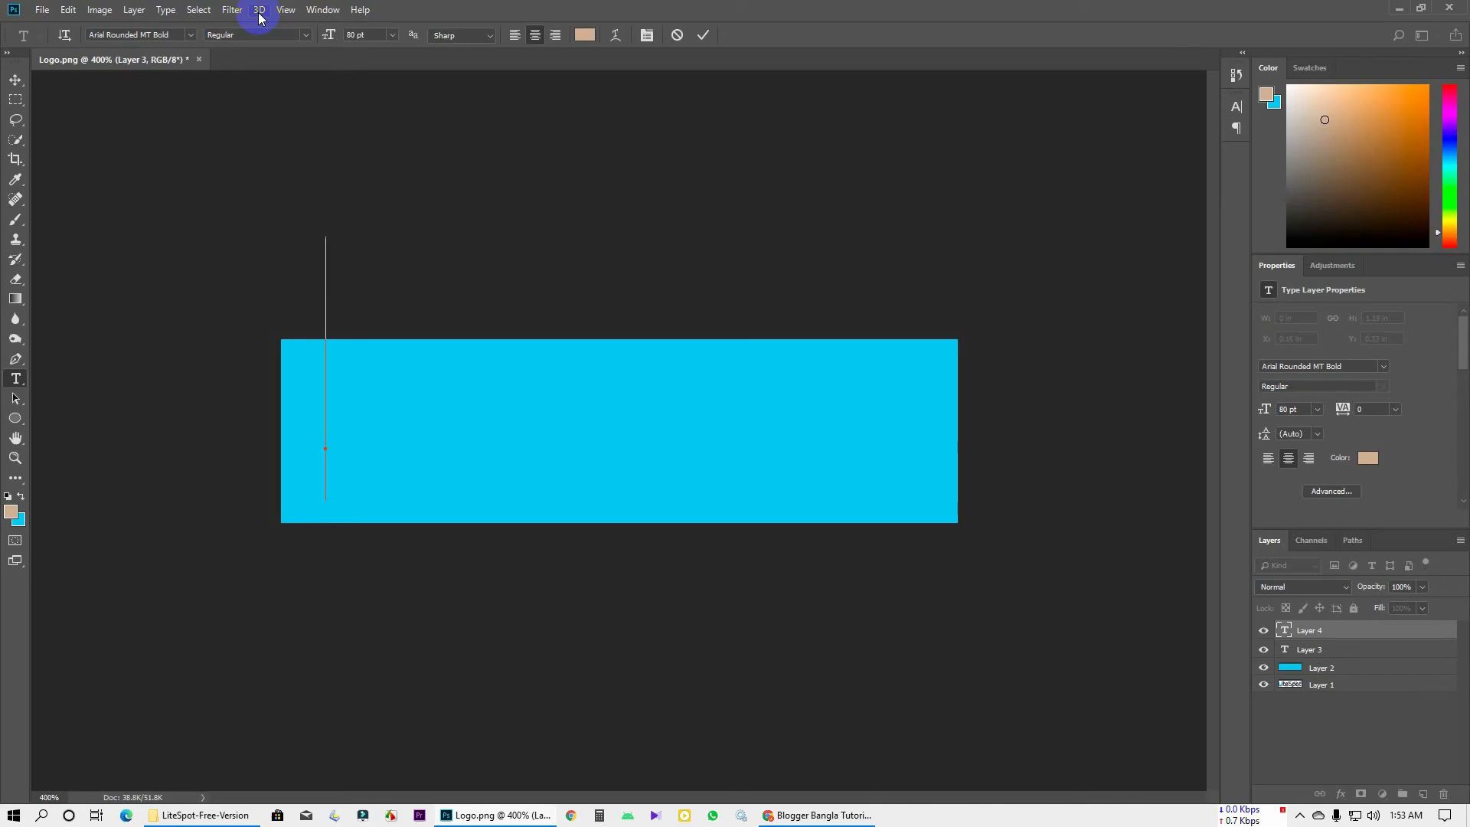
pyautogui.write('Bl')
pyautogui.hotkey('ctrl', 'a')
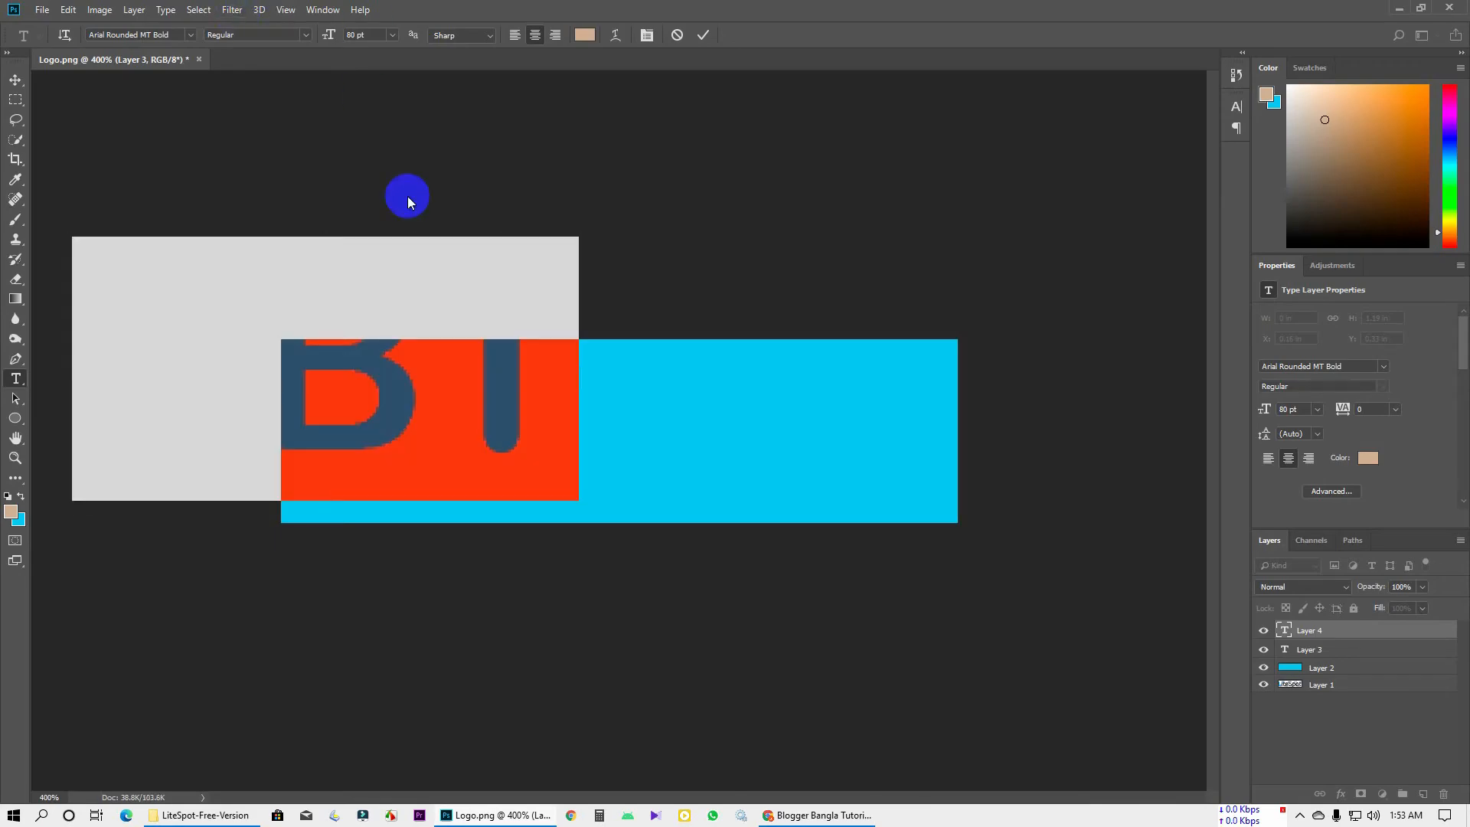
pyautogui.write('BBT')
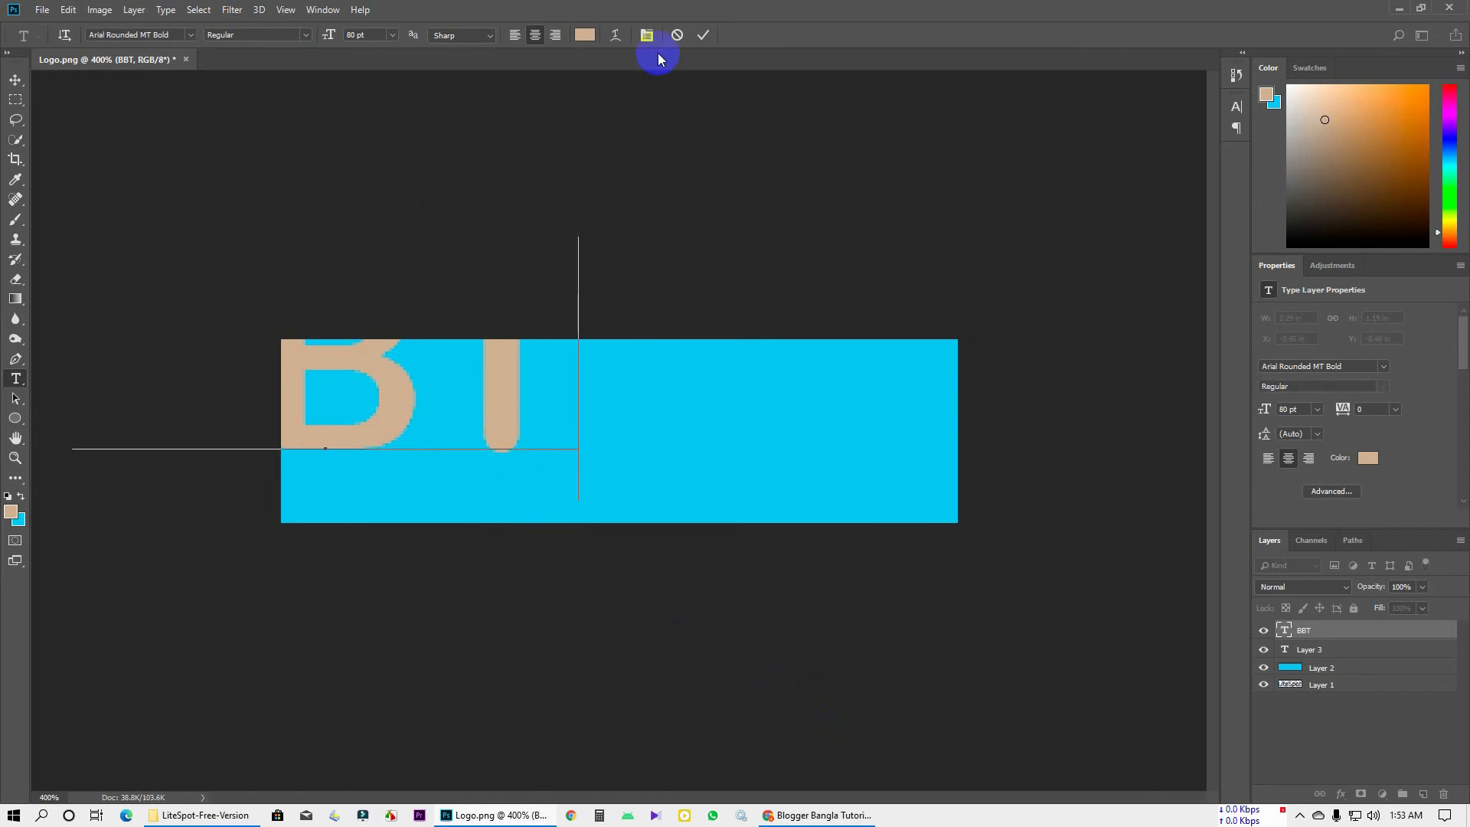
pyautogui.click(703, 35)
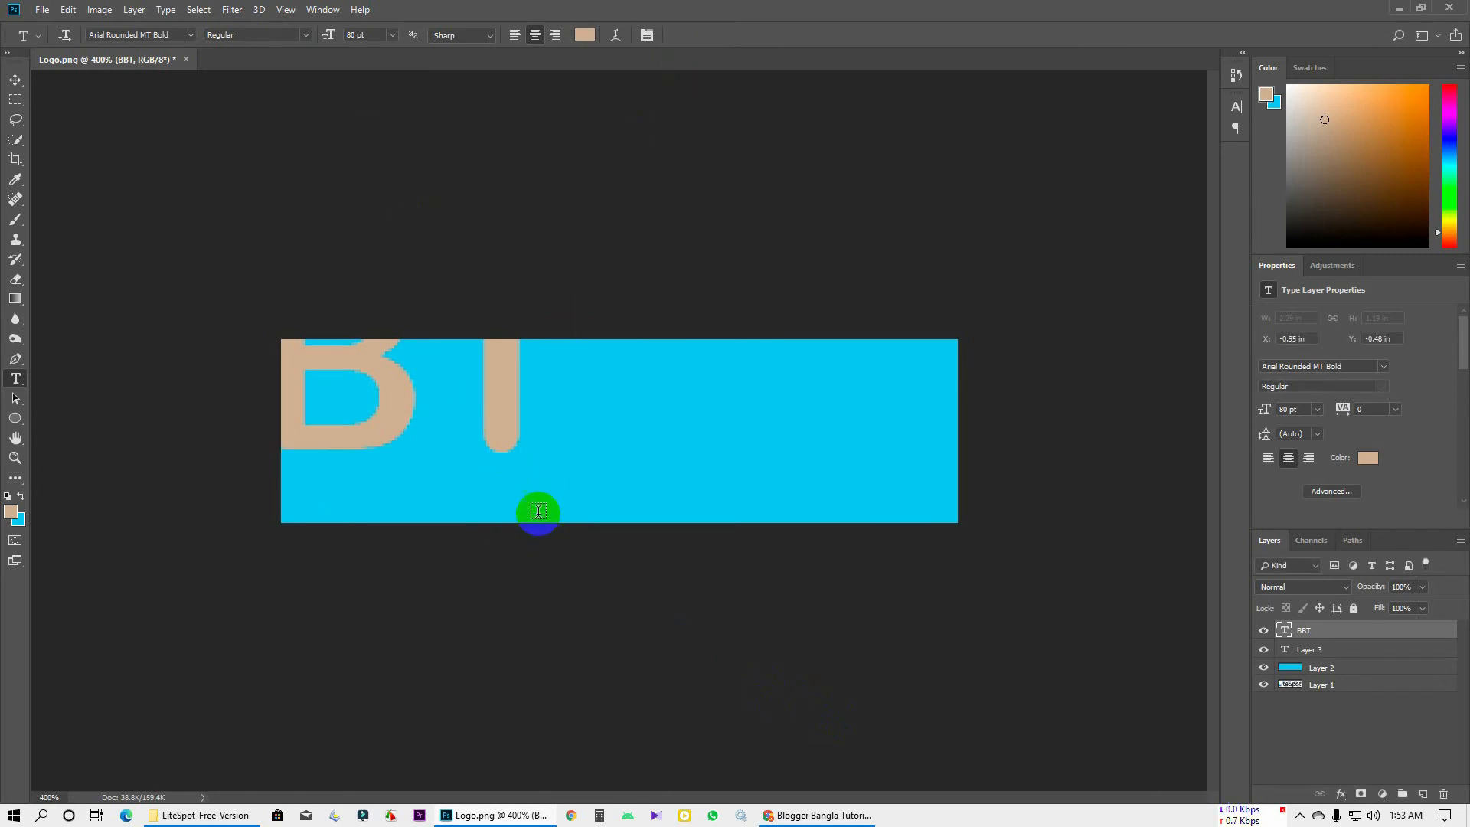
# Try moving and shrinking the BBT text, then undo that transform
pyautogui.click(355, 402)
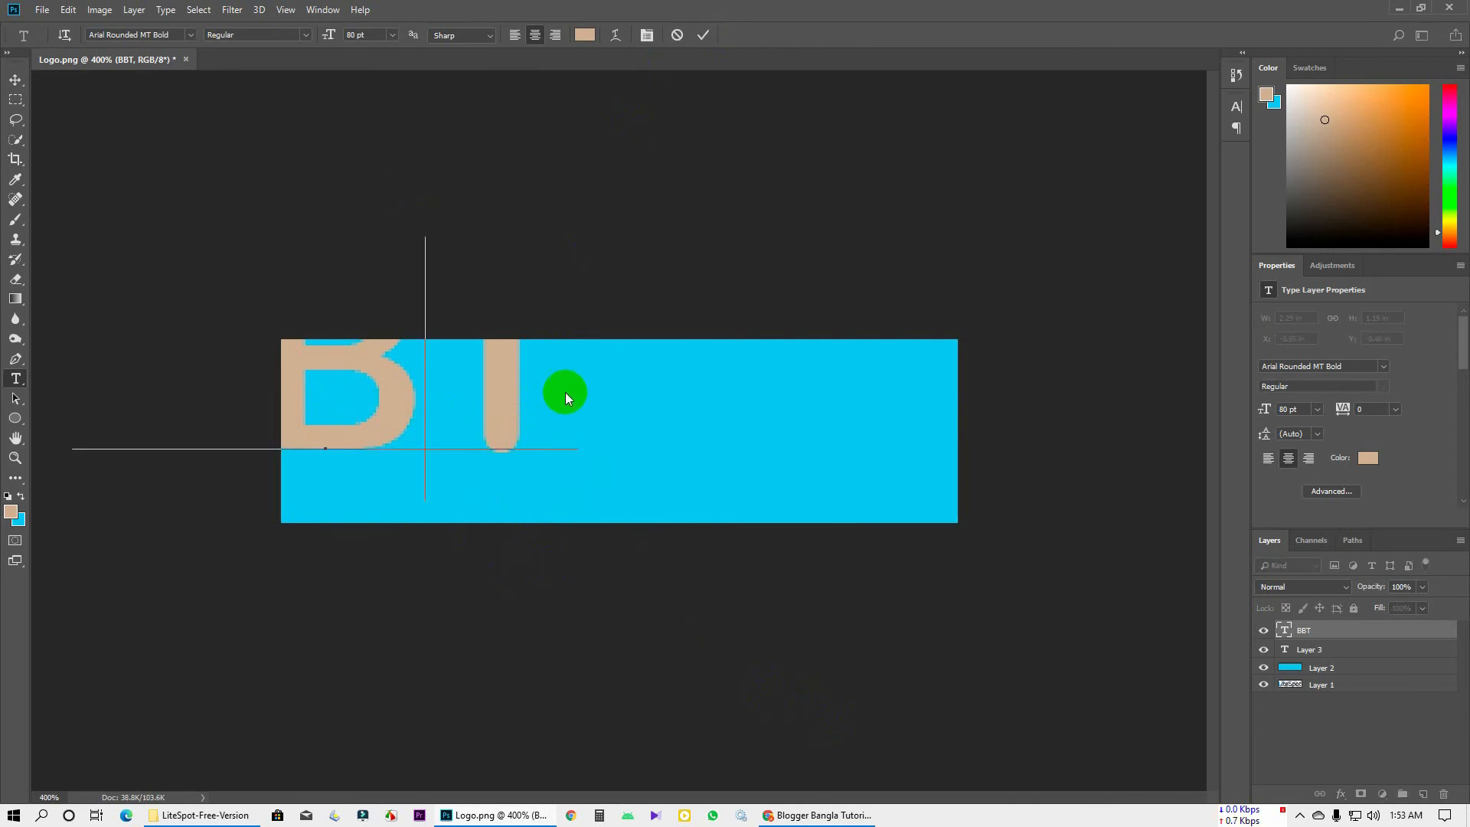
pyautogui.click(703, 36)
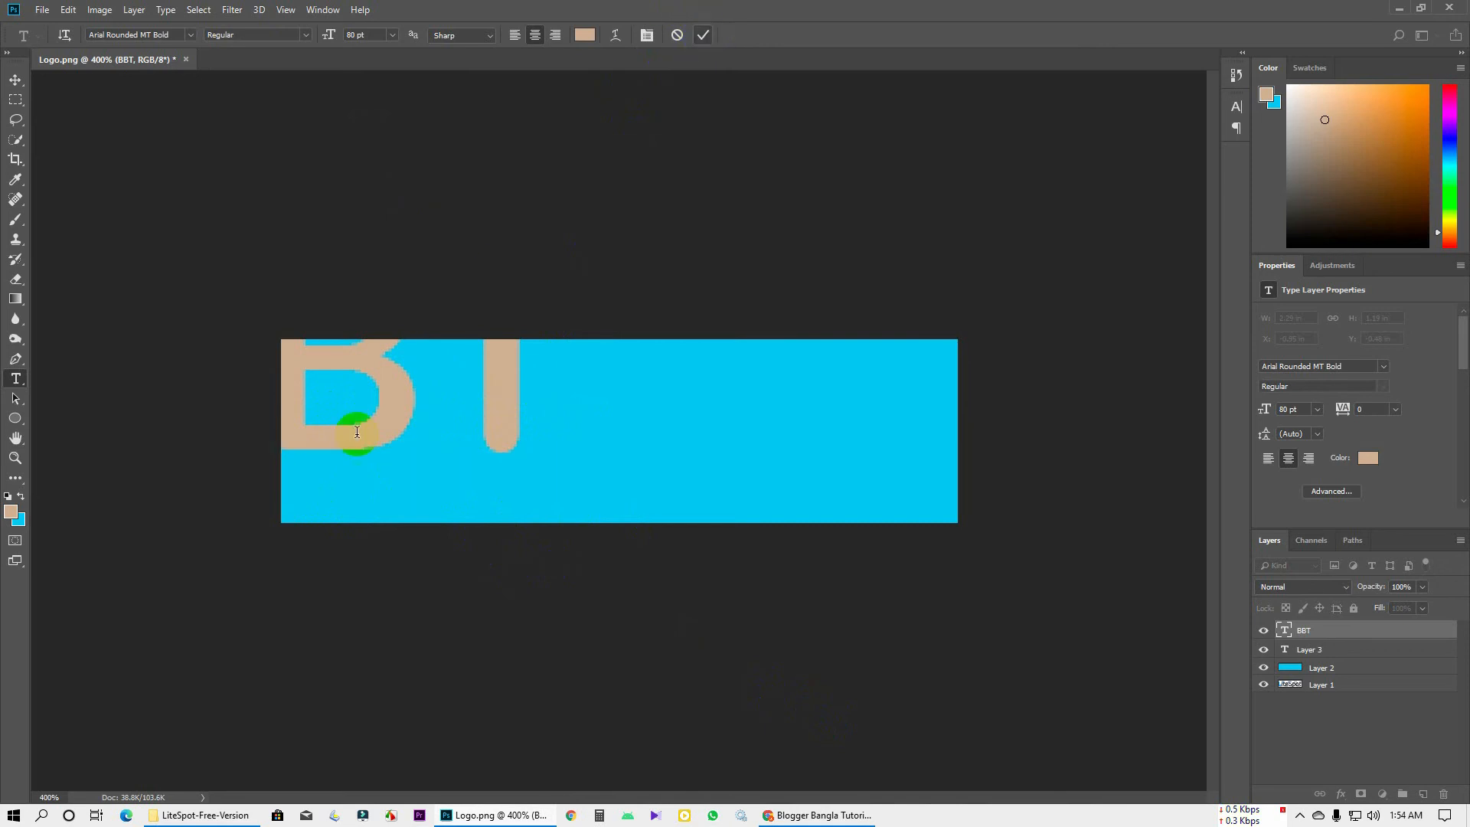
pyautogui.hotkey('ctrl', 't')
pyautogui.moveTo(563, 435); pyautogui.dragTo(686, 472)
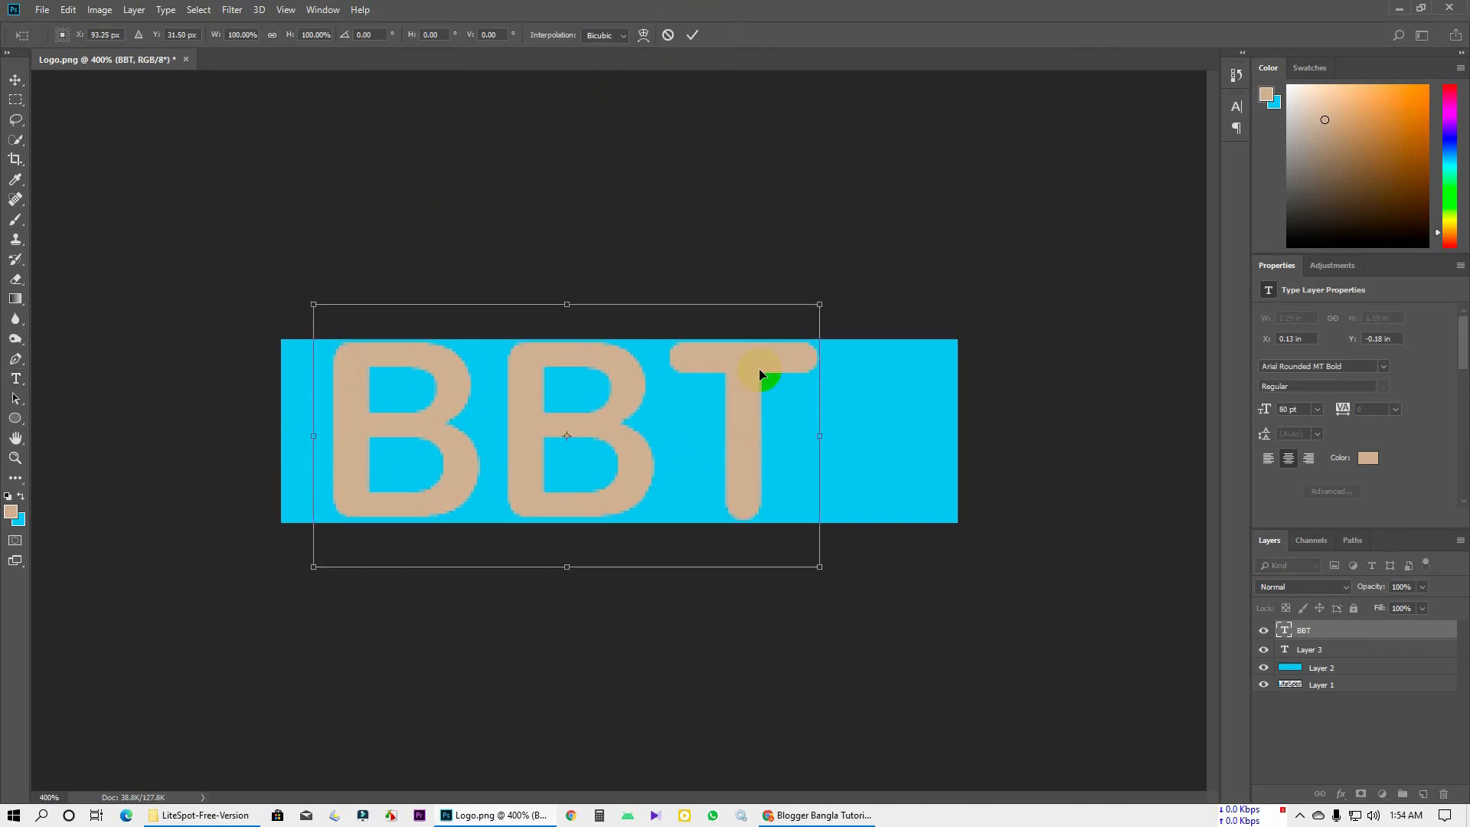
pyautogui.moveTo(816, 305); pyautogui.dragTo(800, 338)
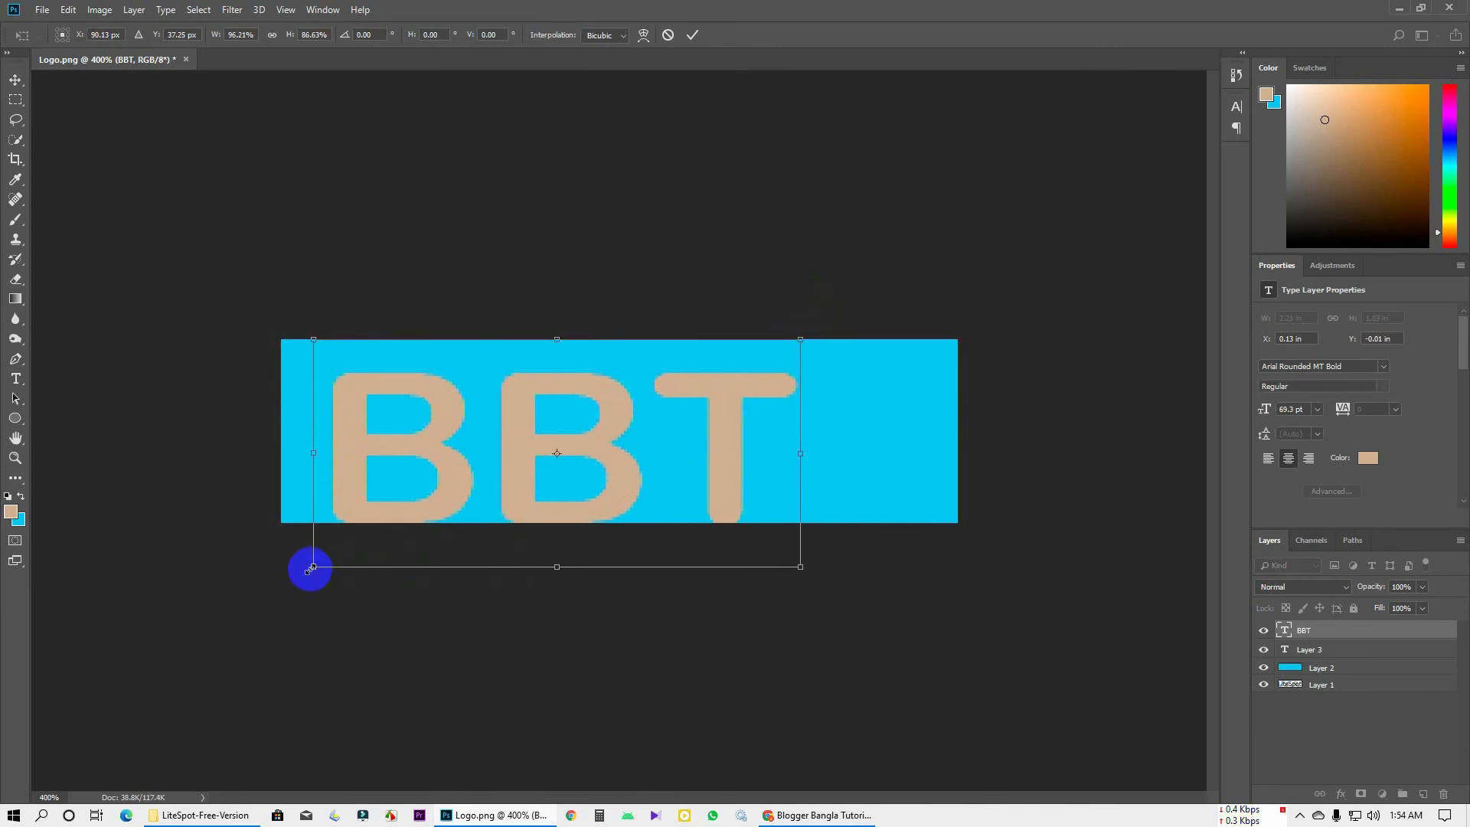
pyautogui.moveTo(311, 566); pyautogui.dragTo(349, 526)
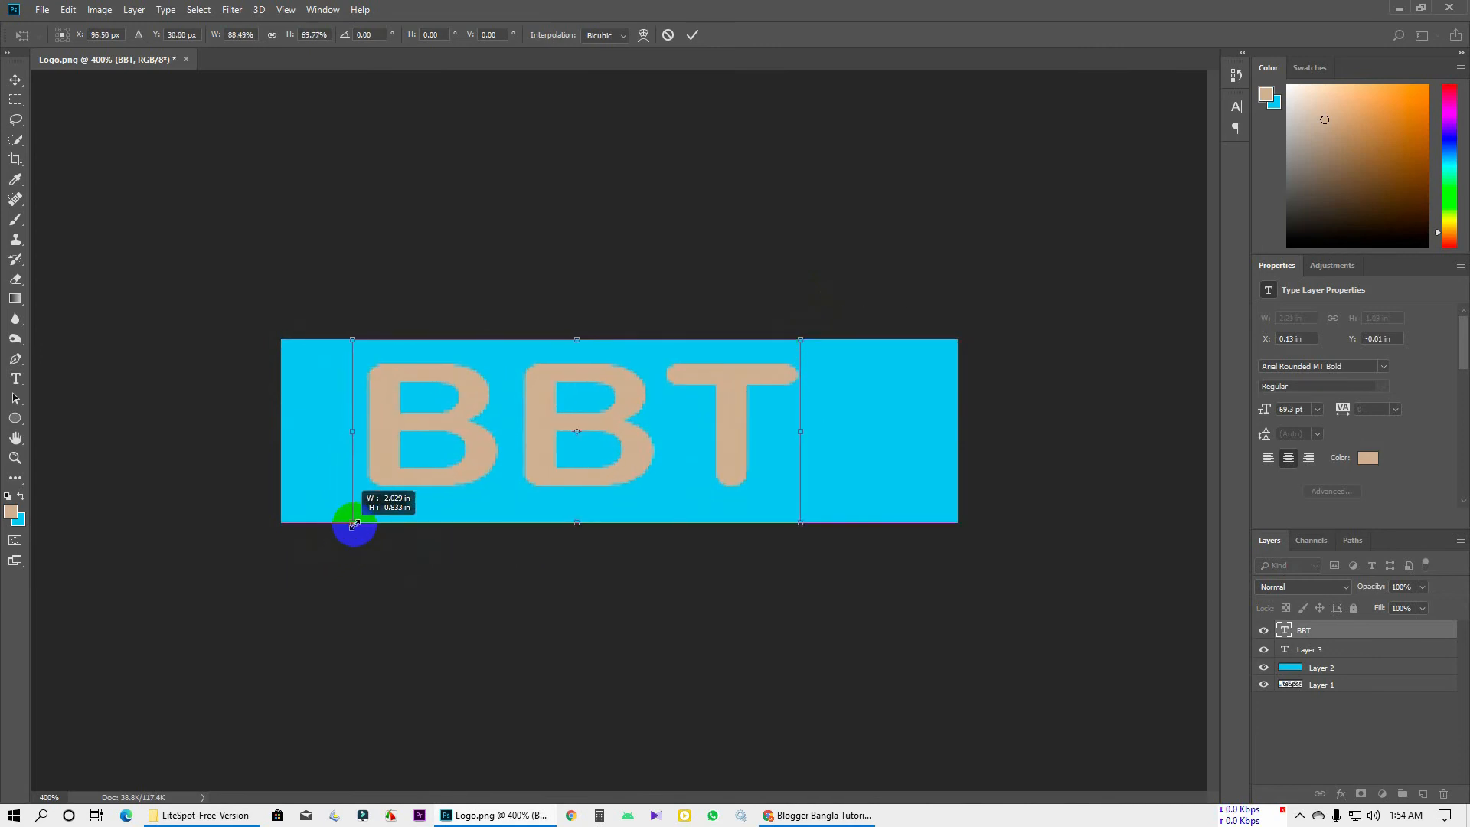
pyautogui.hotkey('ctrl', 'z')
pyautogui.click(692, 34)
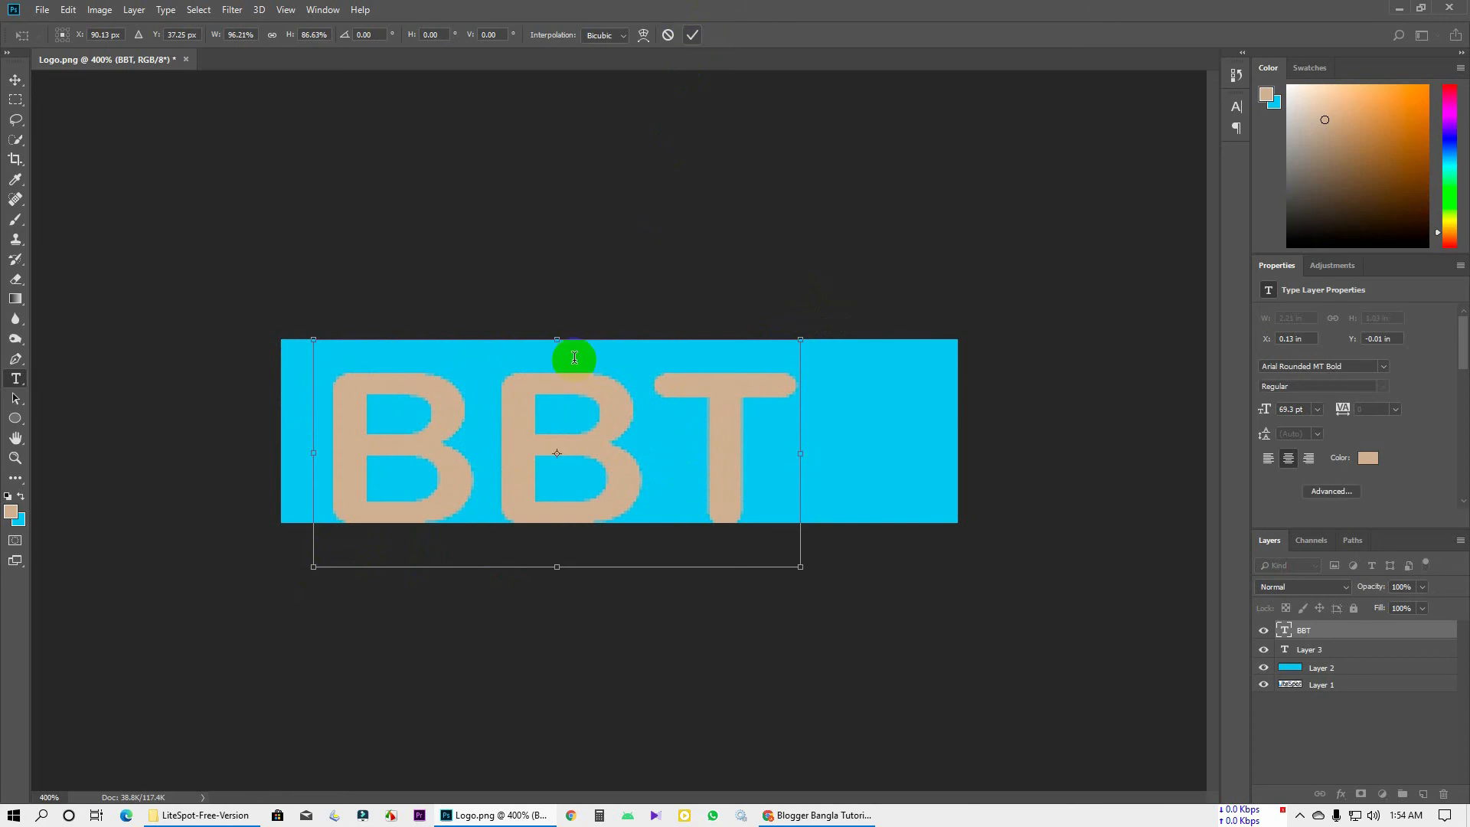
pyautogui.hotkey('ctrl', 'z')
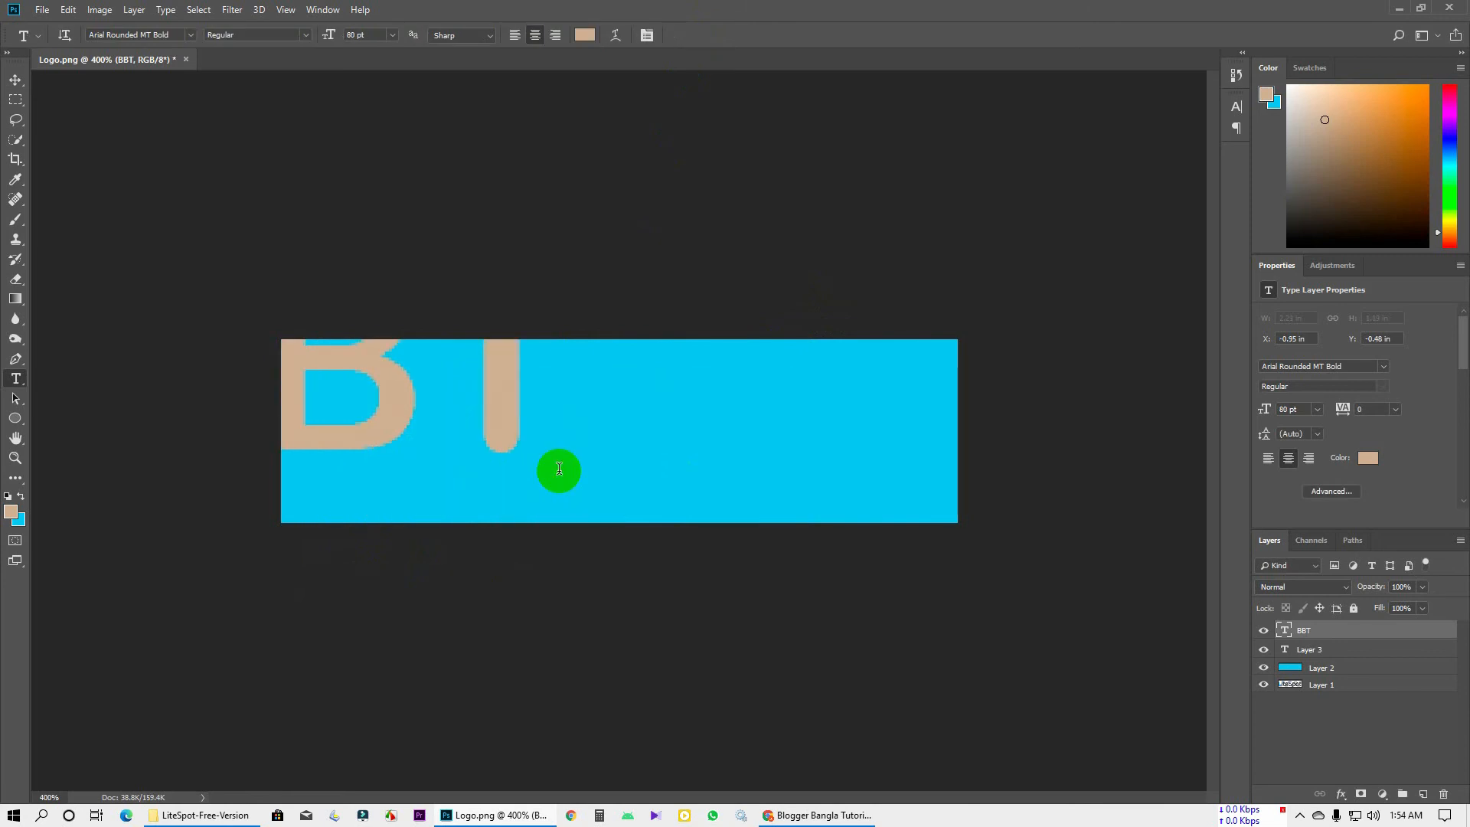
# Move the BBT text right and down so it sits fully inside the cyan banner
pyautogui.hotkey('ctrl', 't')
pyautogui.moveTo(484, 370); pyautogui.dragTo(762, 452)
pyautogui.press('Return')
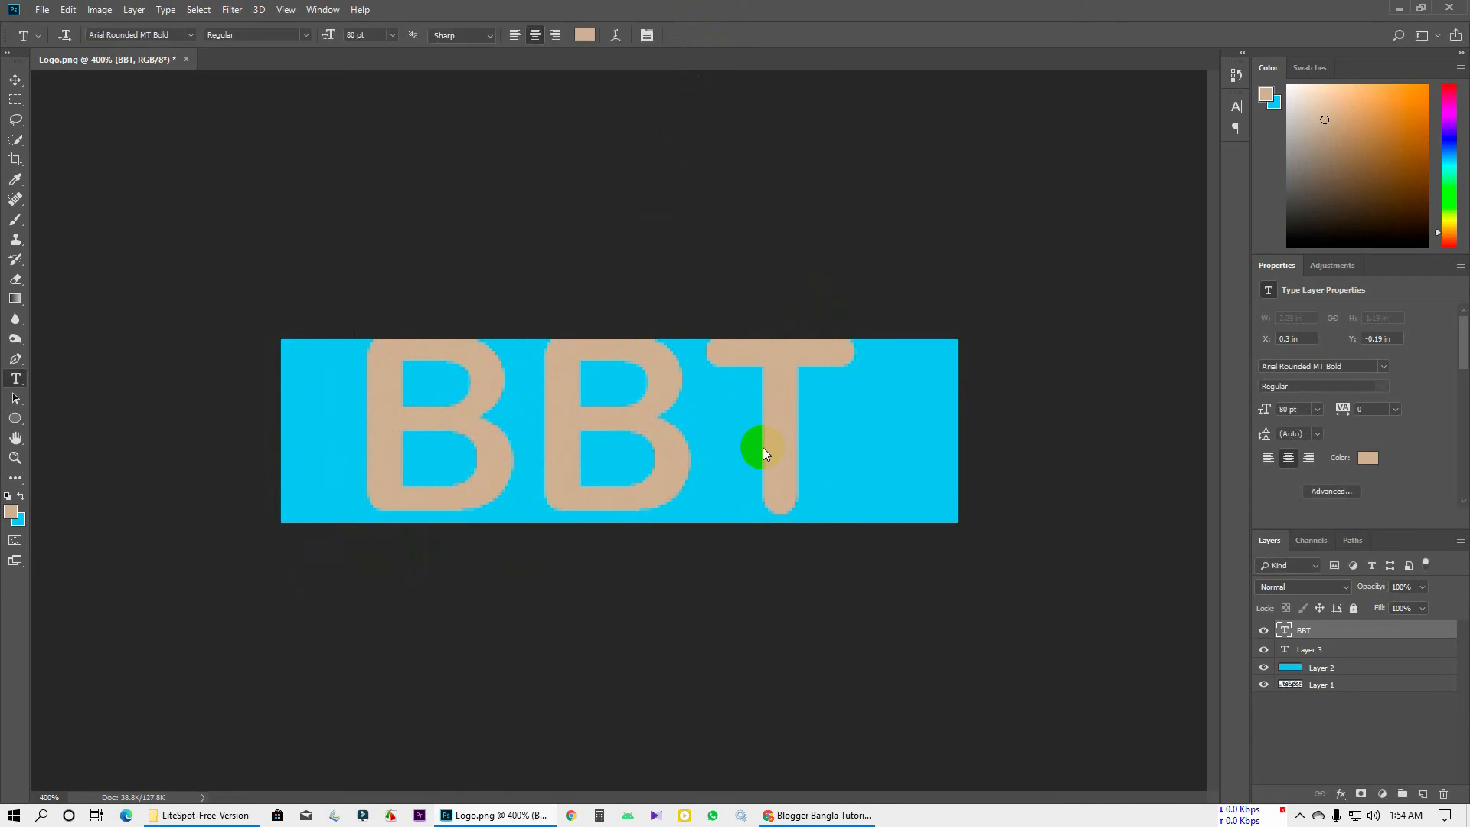
pyautogui.hotkey('ctrl', 'a')
pyautogui.click(15, 79)
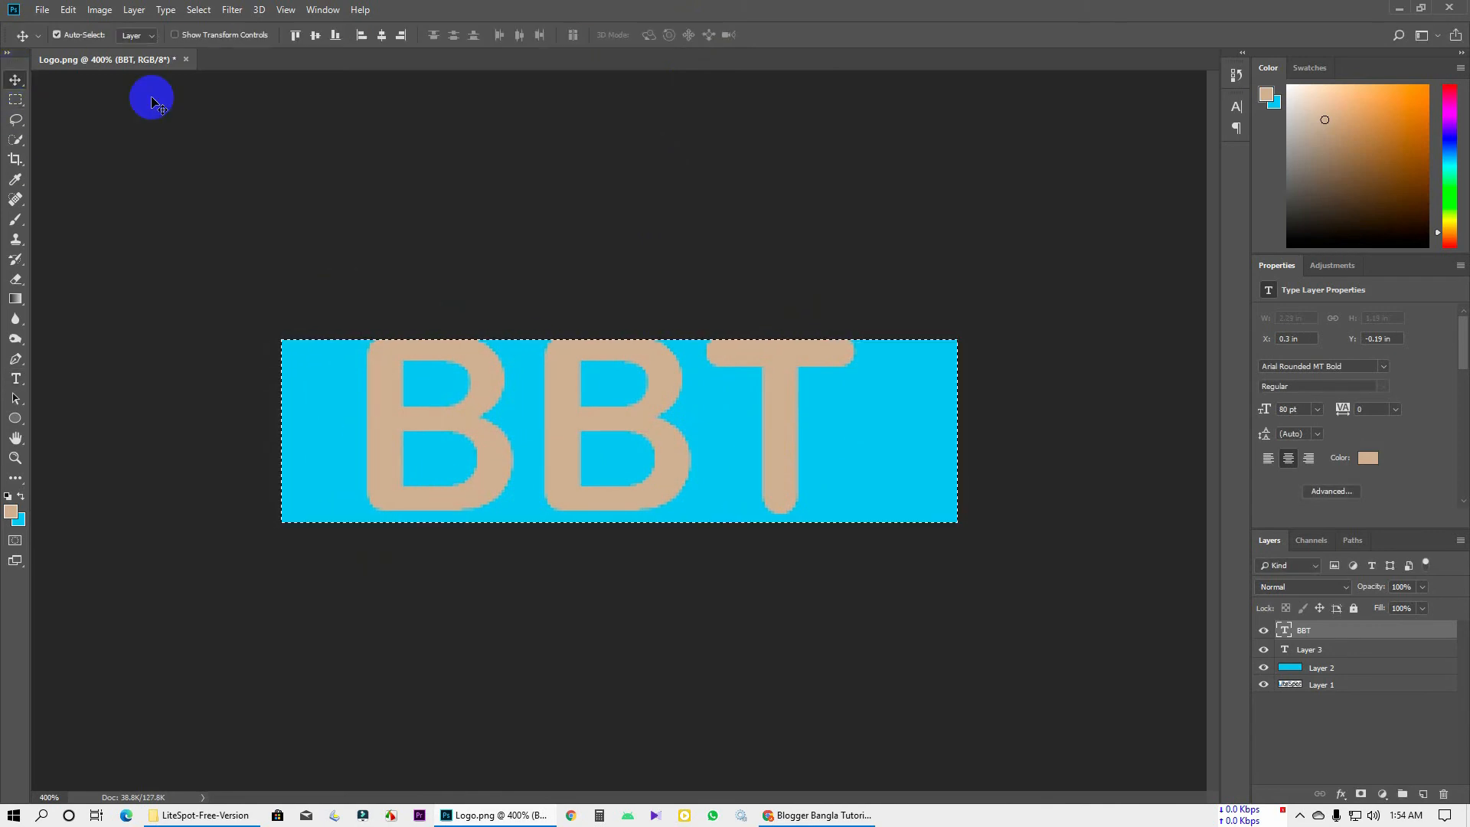
# Centre the BBT text vertically and horizontally on the canvas and deselect
pyautogui.click(391, 32)
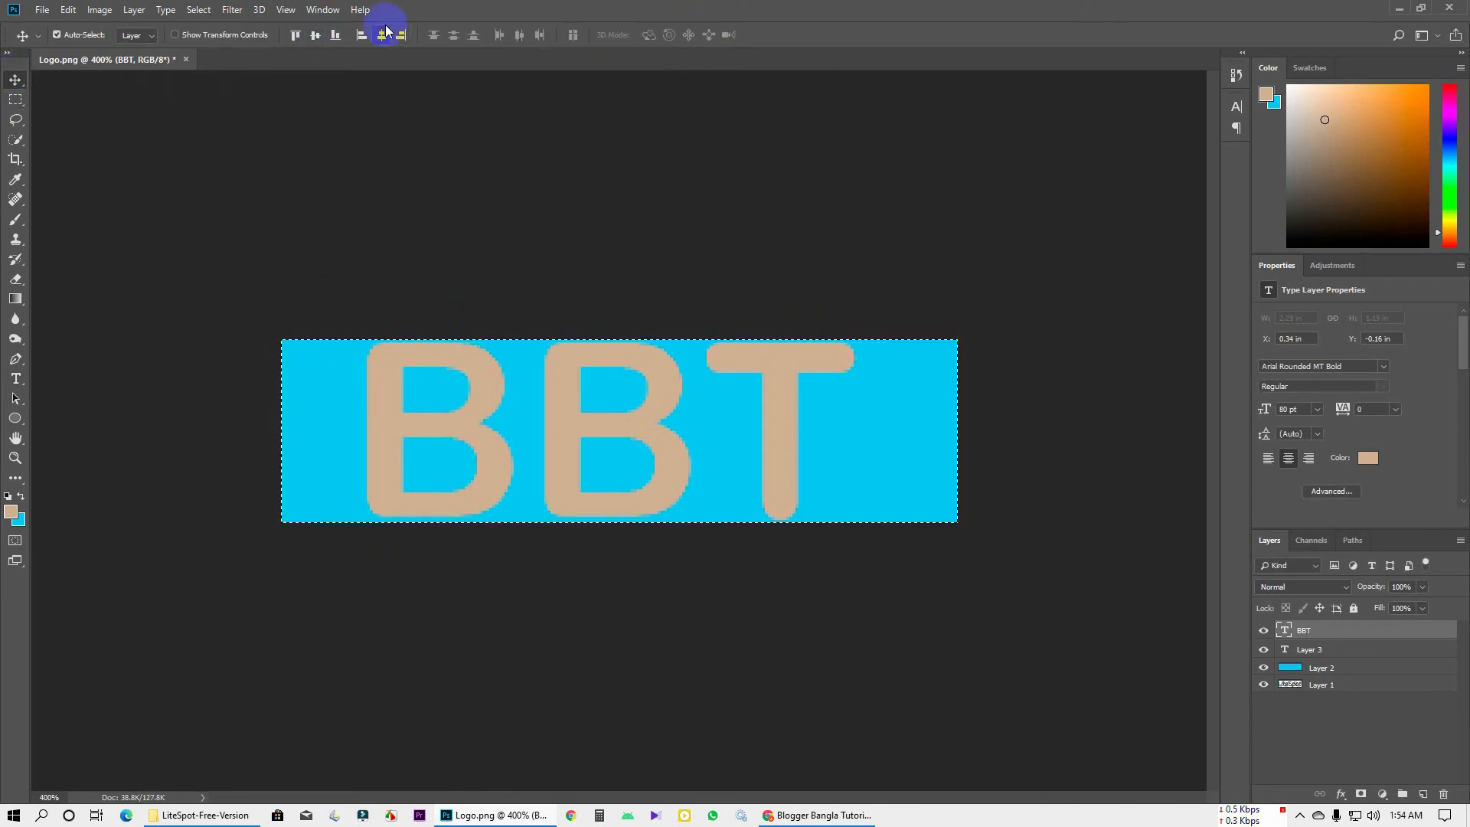
pyautogui.click(385, 33)
pyautogui.hotkey('ctrl', 'd')
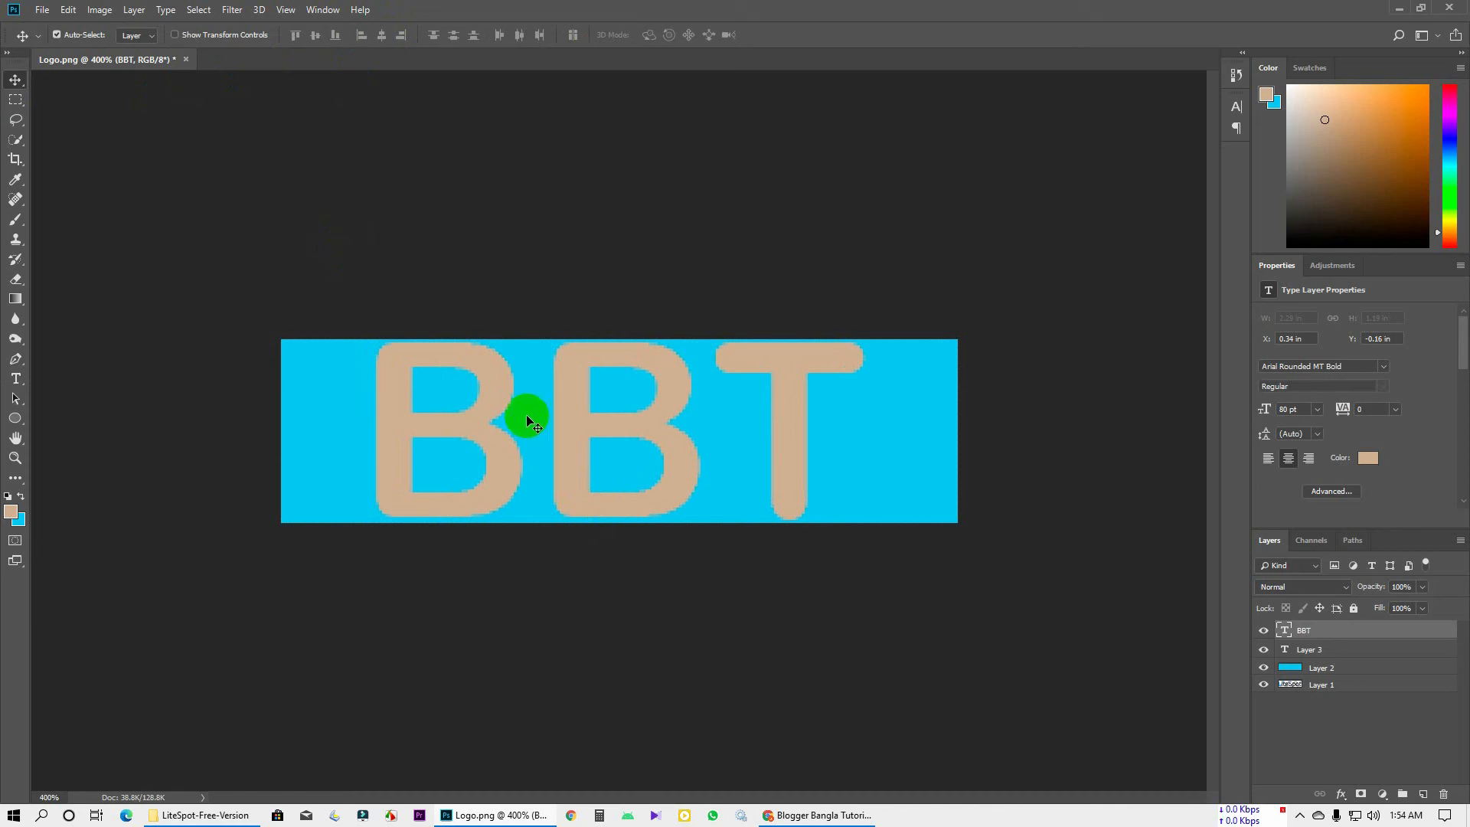
# Set the BBT text's horizontal scale to 130% in the Character panel and commit it
pyautogui.click(16, 378)
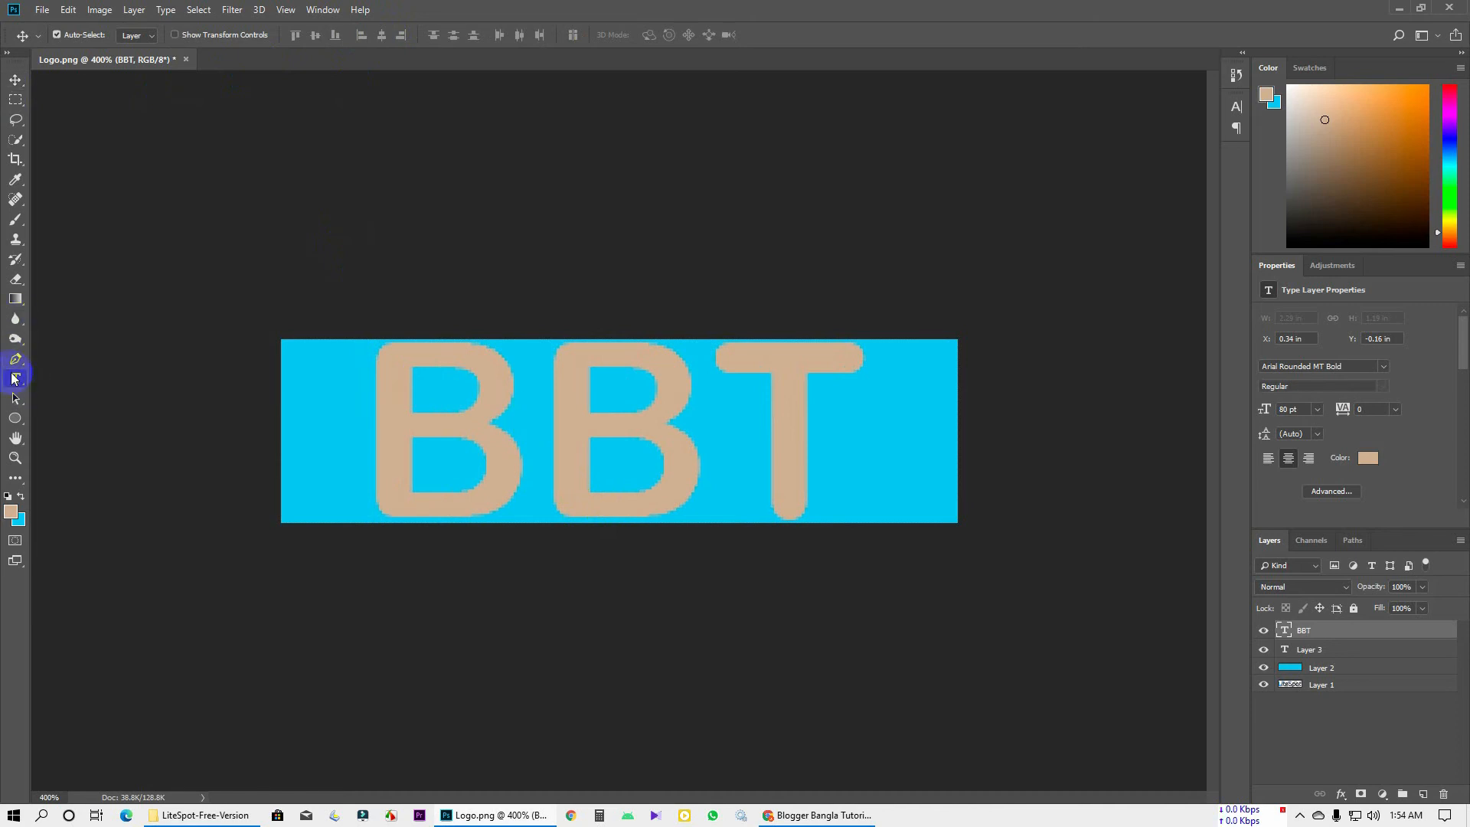
pyautogui.click(628, 437)
pyautogui.doubleClick(611, 448)
pyautogui.click(626, 450)
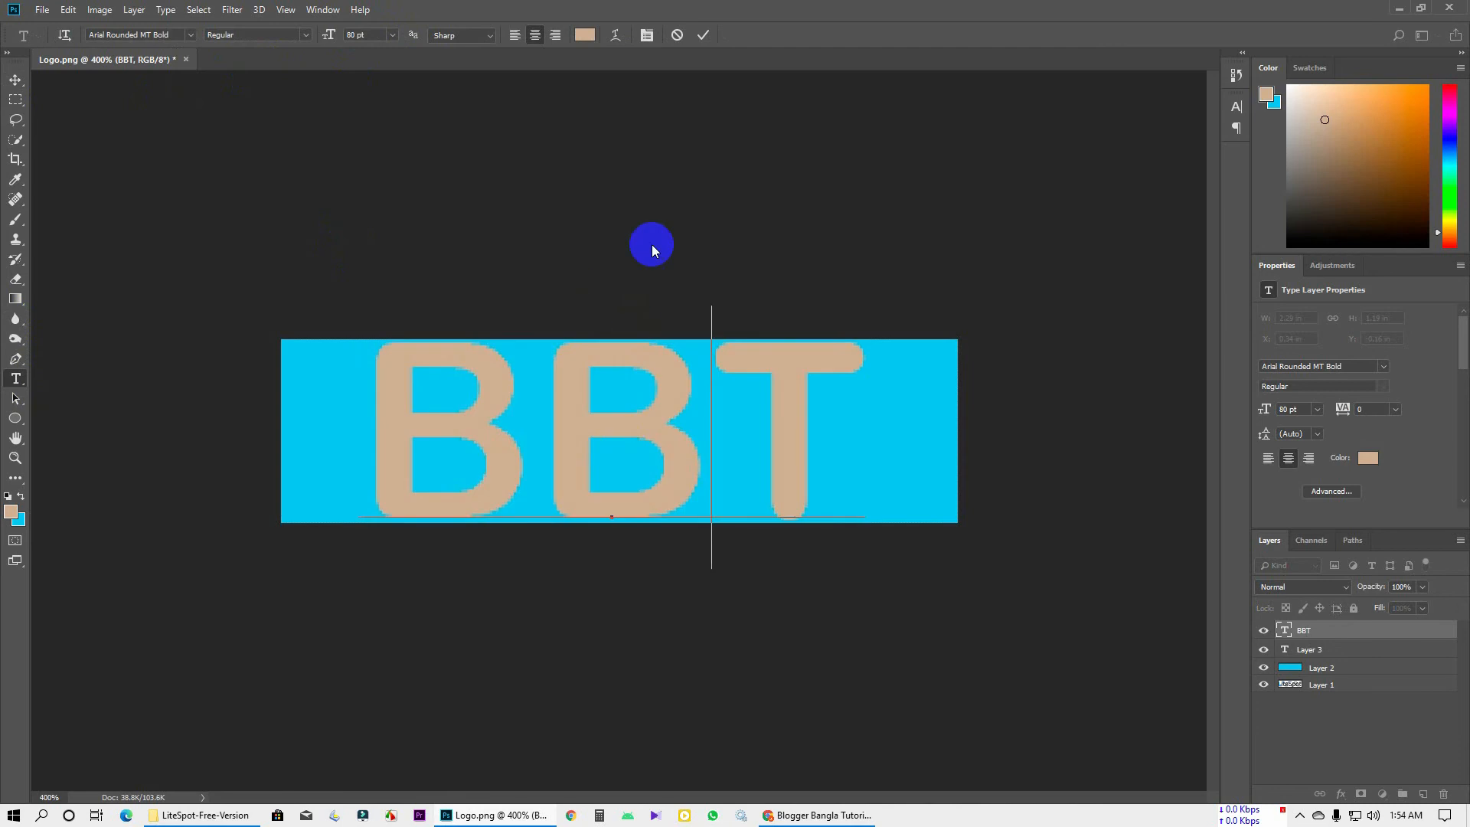
pyautogui.doubleClick(613, 418)
pyautogui.click(652, 40)
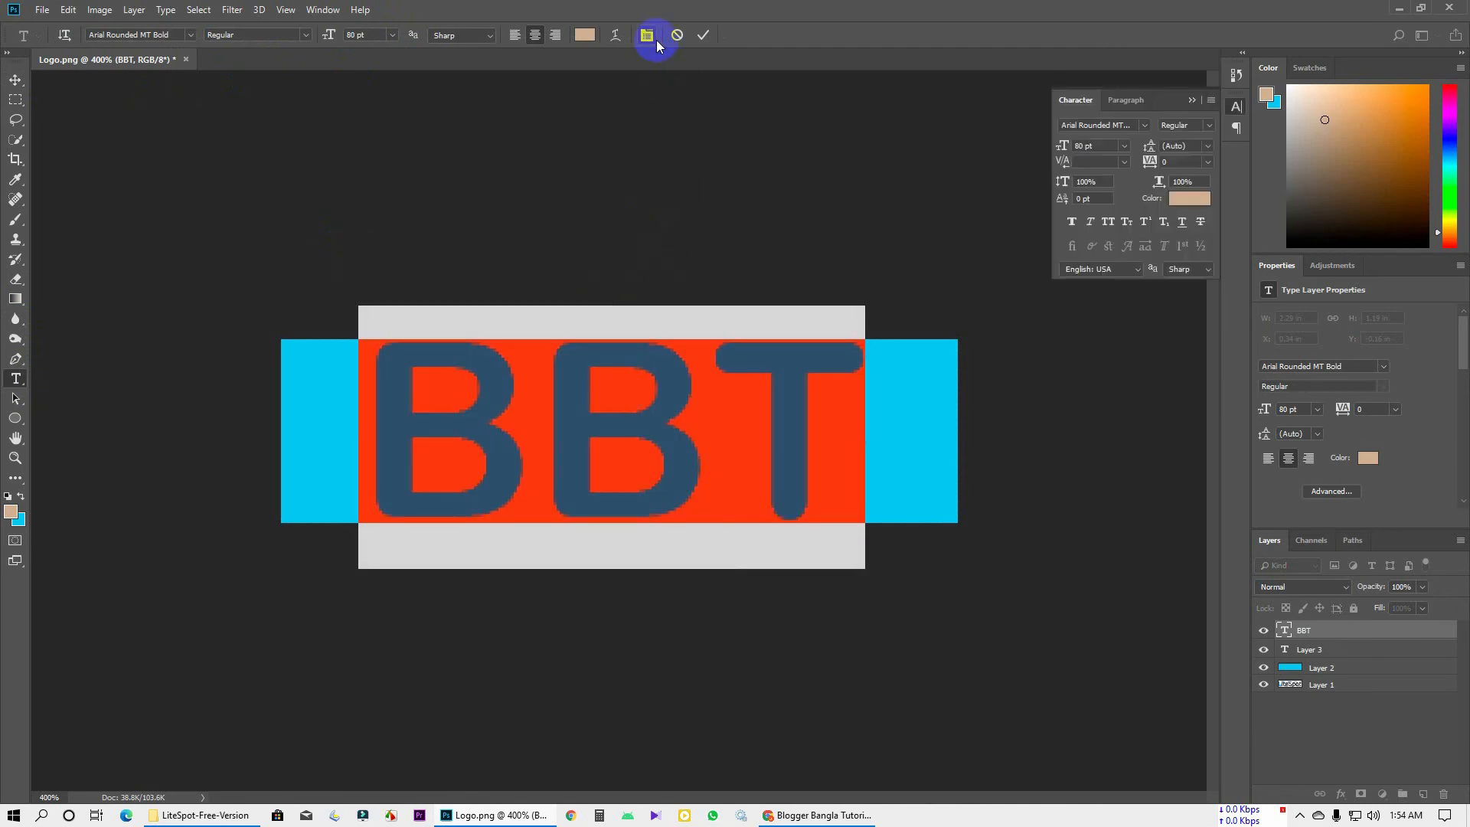
pyautogui.click(1182, 182)
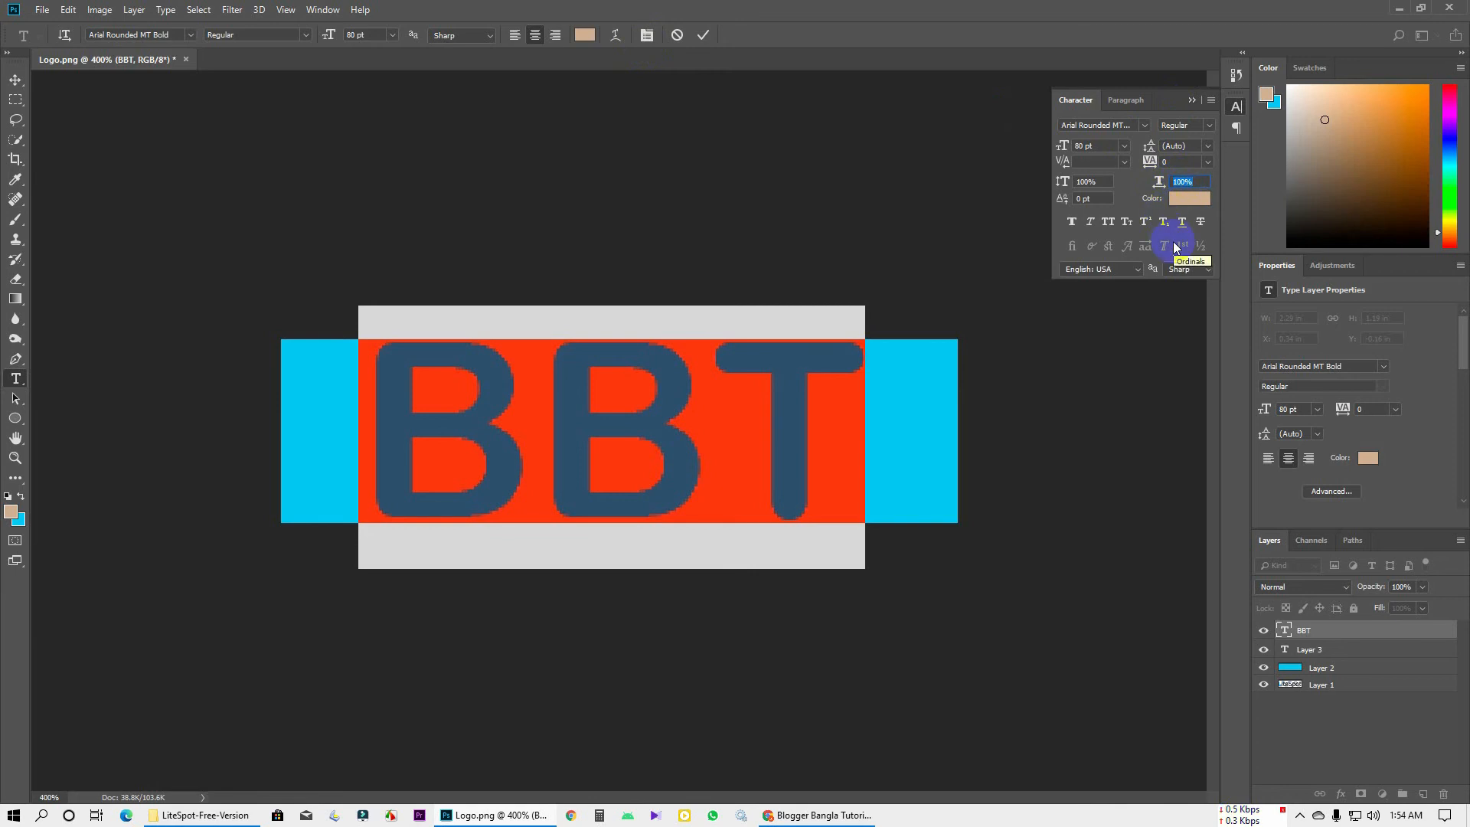
pyautogui.write('130')
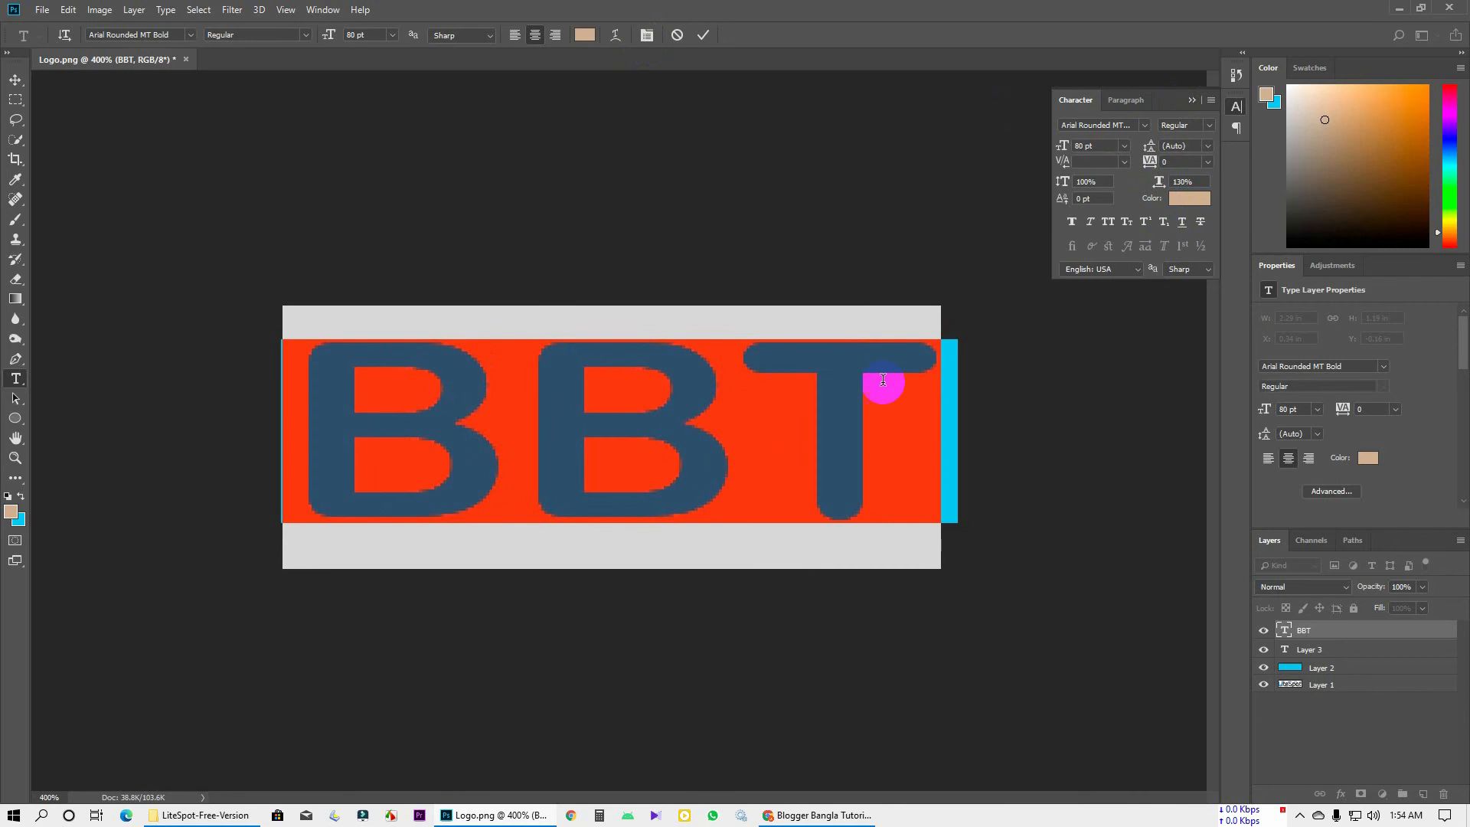
pyautogui.click(748, 397)
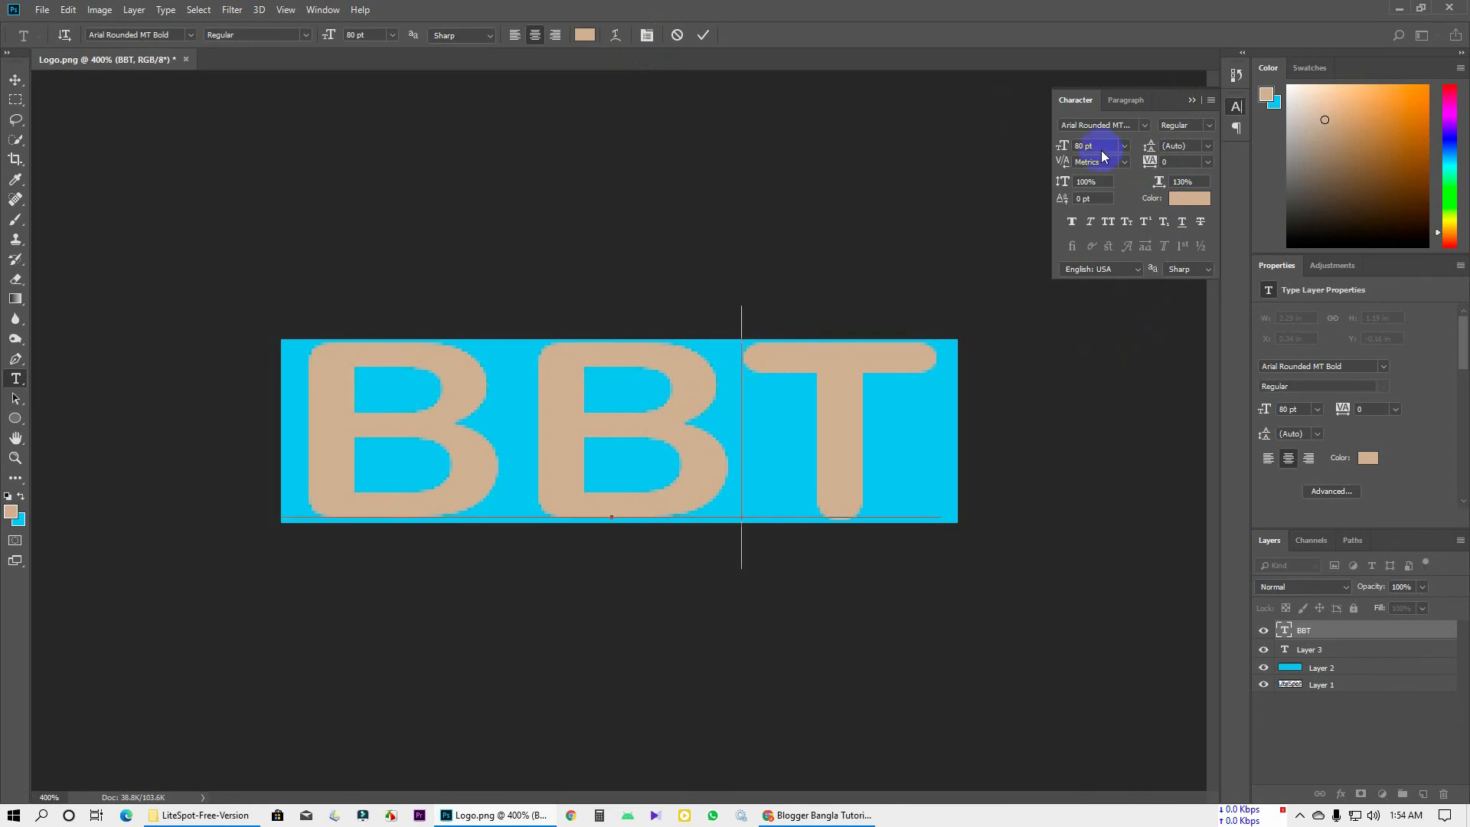
pyautogui.click(1191, 100)
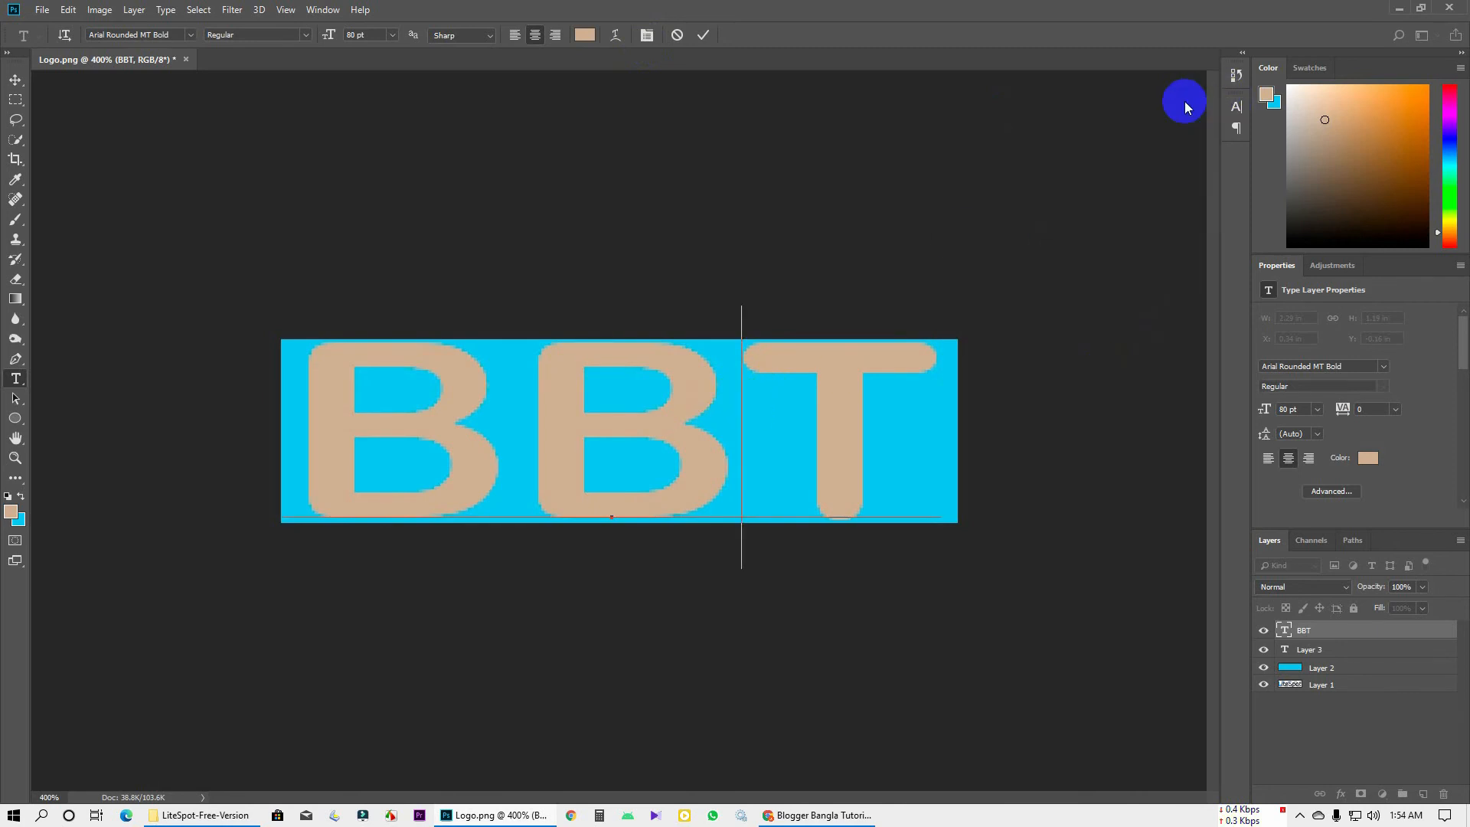
pyautogui.click(703, 34)
pyautogui.hotkey('alt', 'Tab')
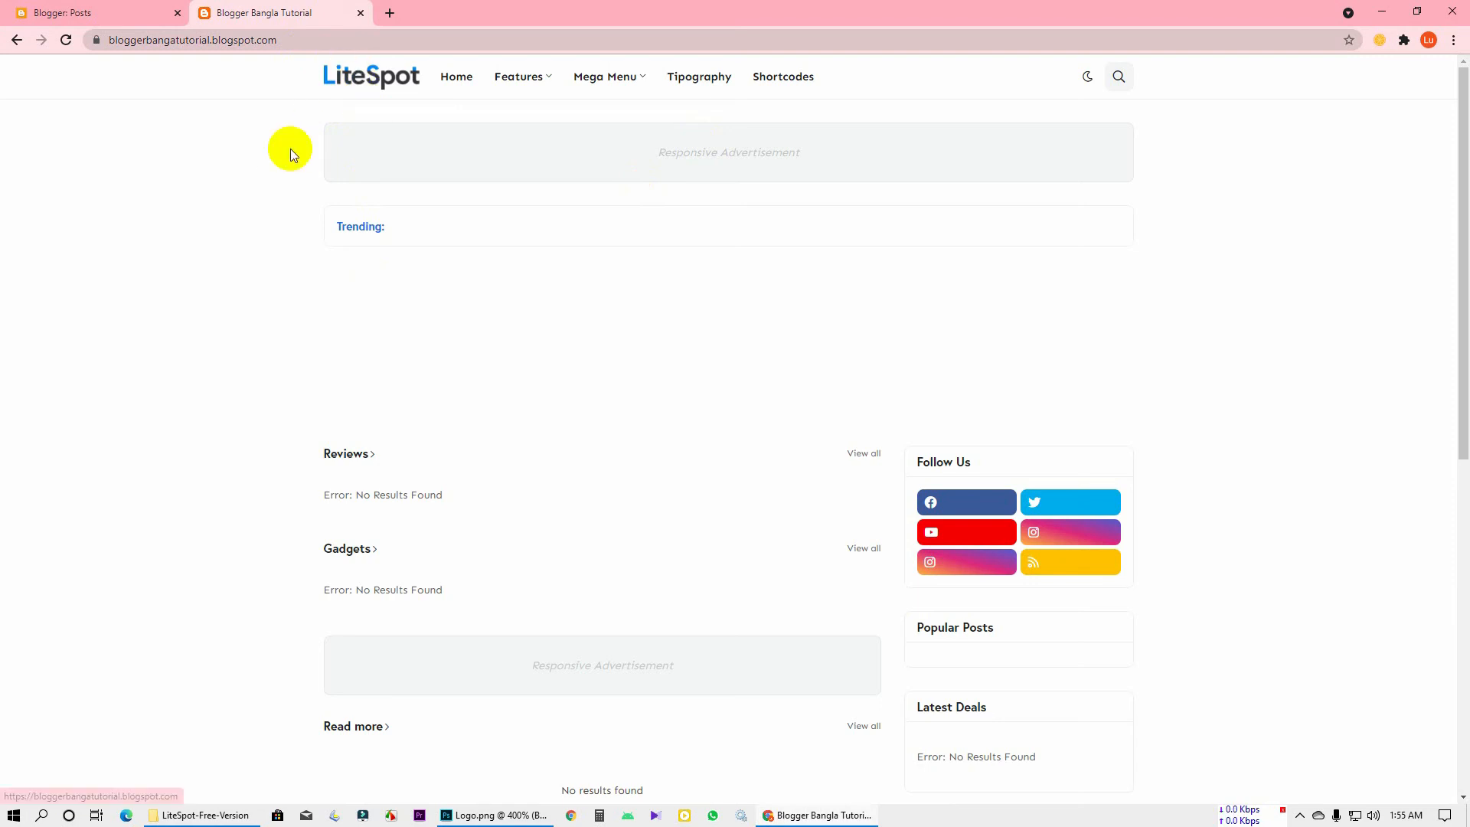
# Return from the blog header to the Logo.png document in Photoshop
pyautogui.hotkey('alt', 'Tab')
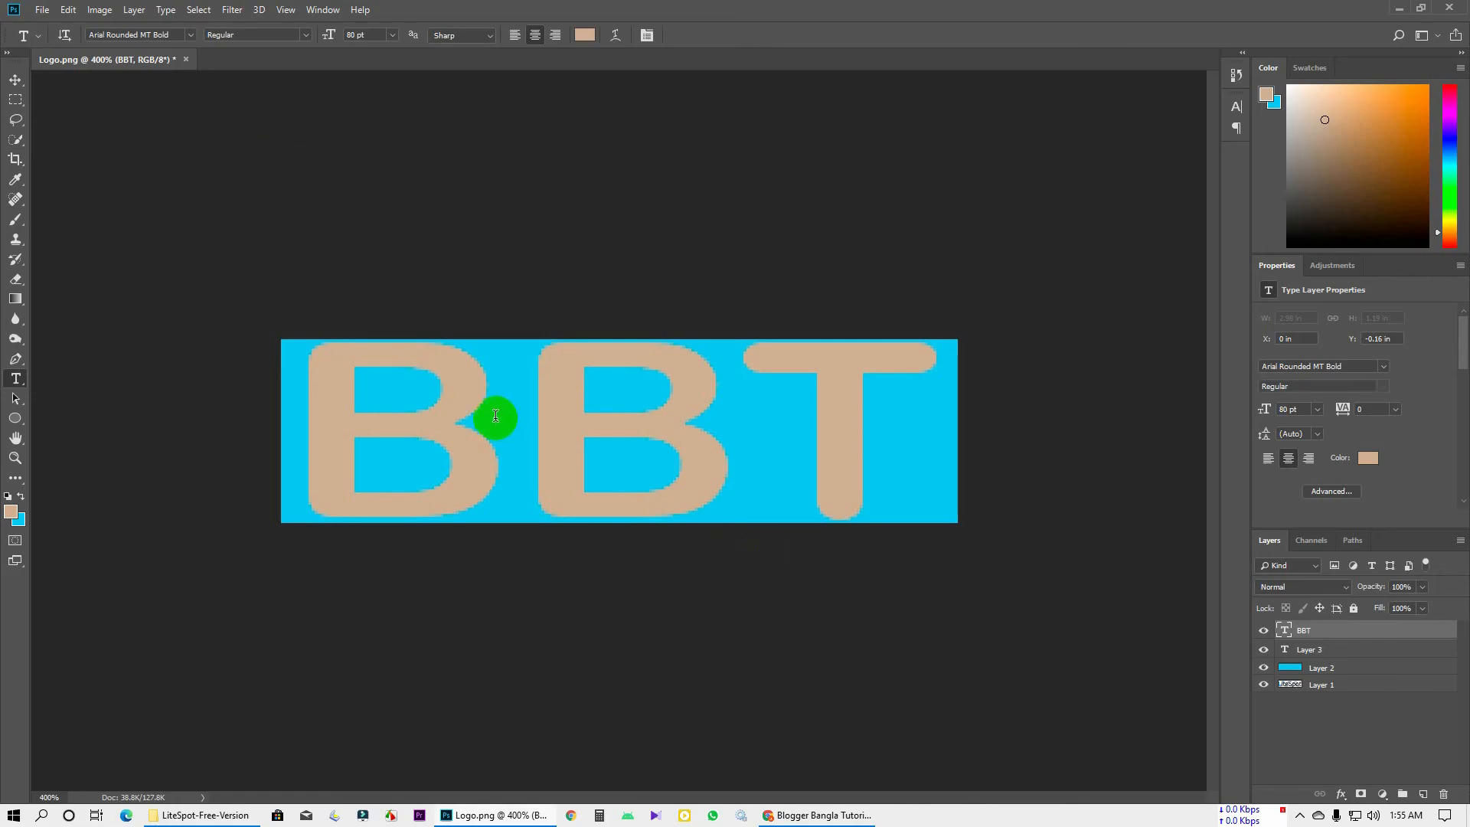
# Hide the cyan Layer 2 and zoom in on the logo text
pyautogui.moveTo(509, 426); pyautogui.dragTo(1081, 442)
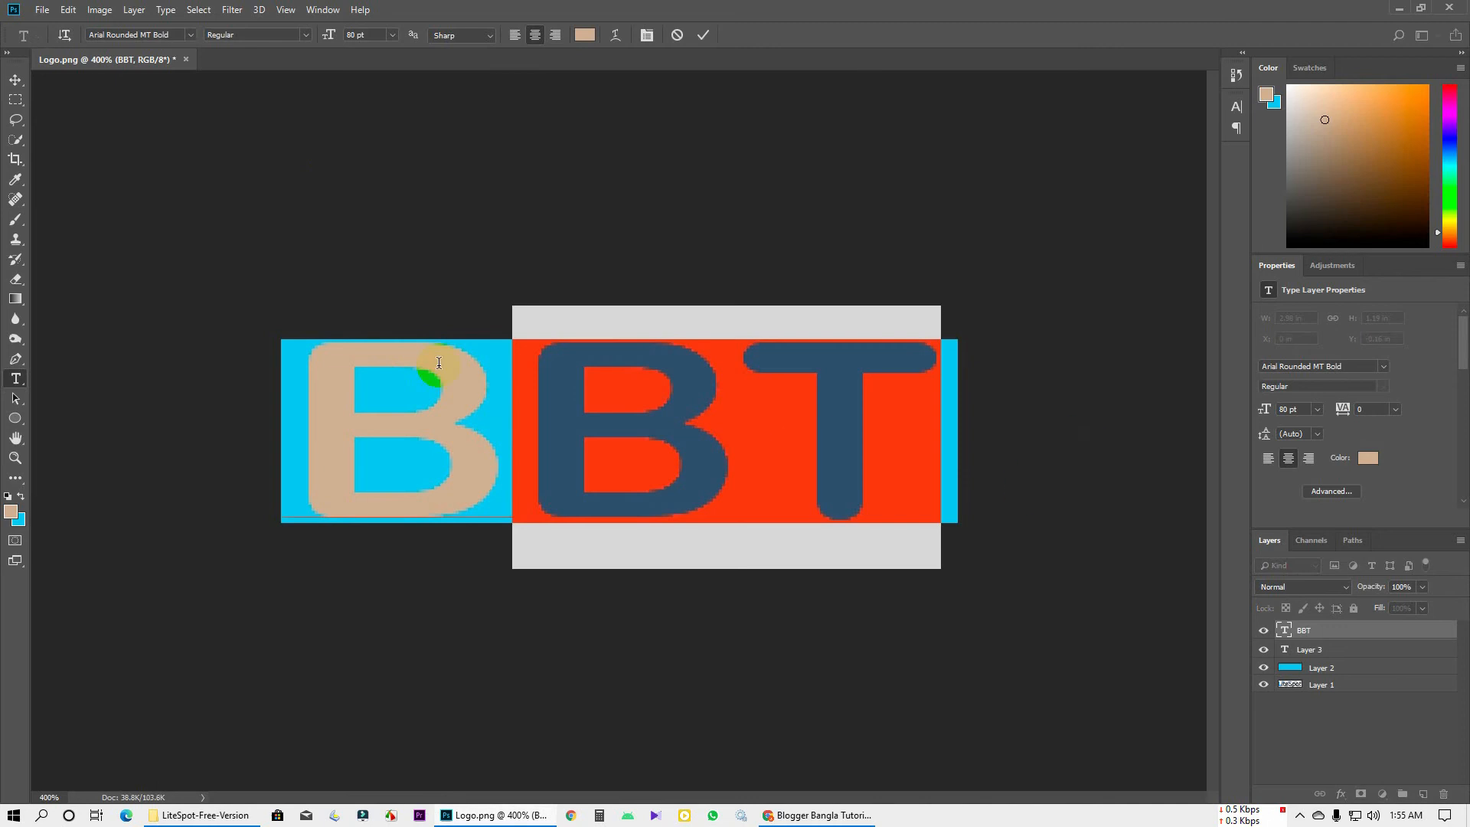
pyautogui.click(468, 410)
pyautogui.moveTo(469, 411); pyautogui.dragTo(370, 406)
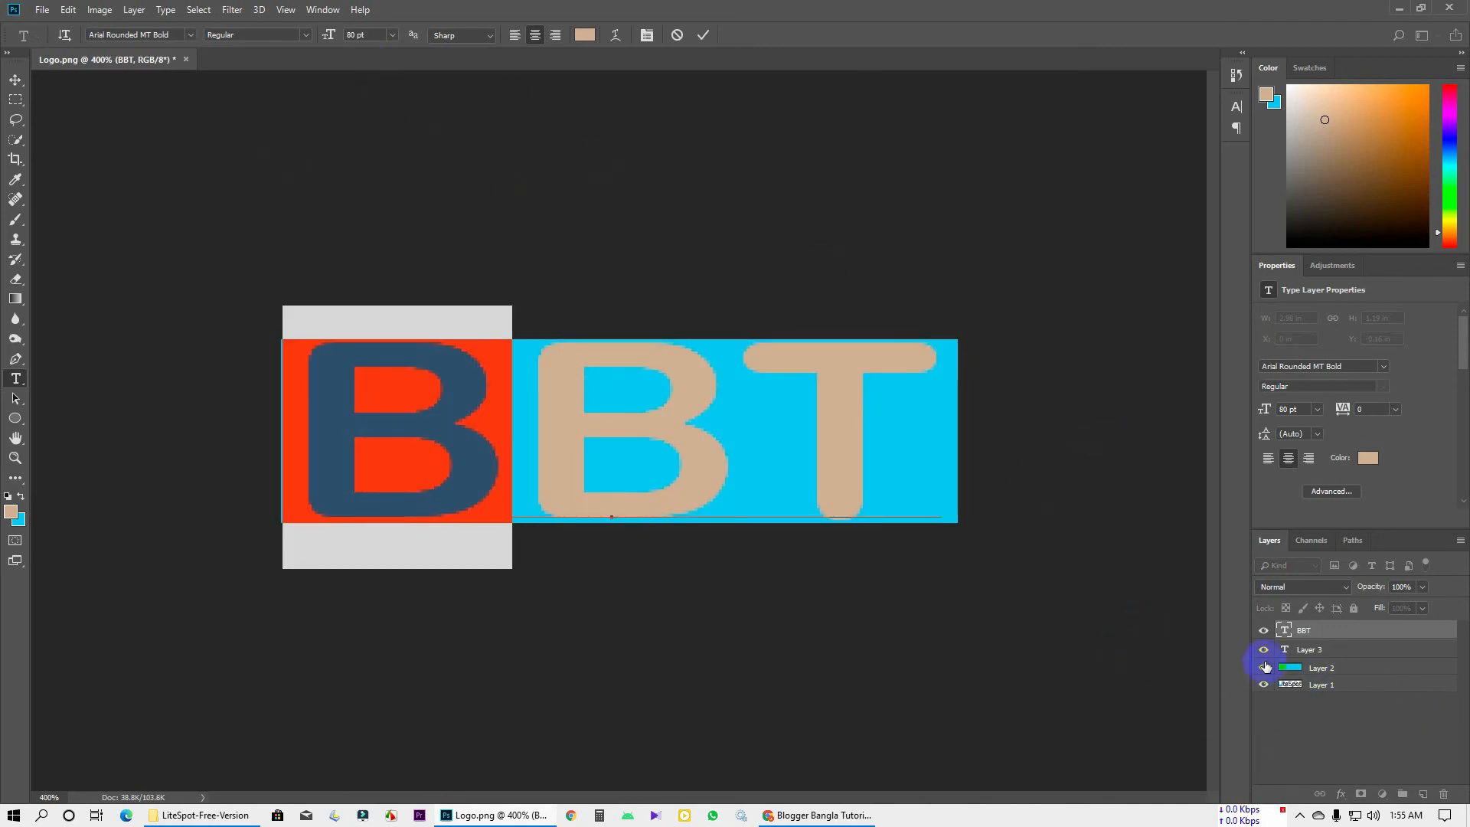
pyautogui.click(1263, 668)
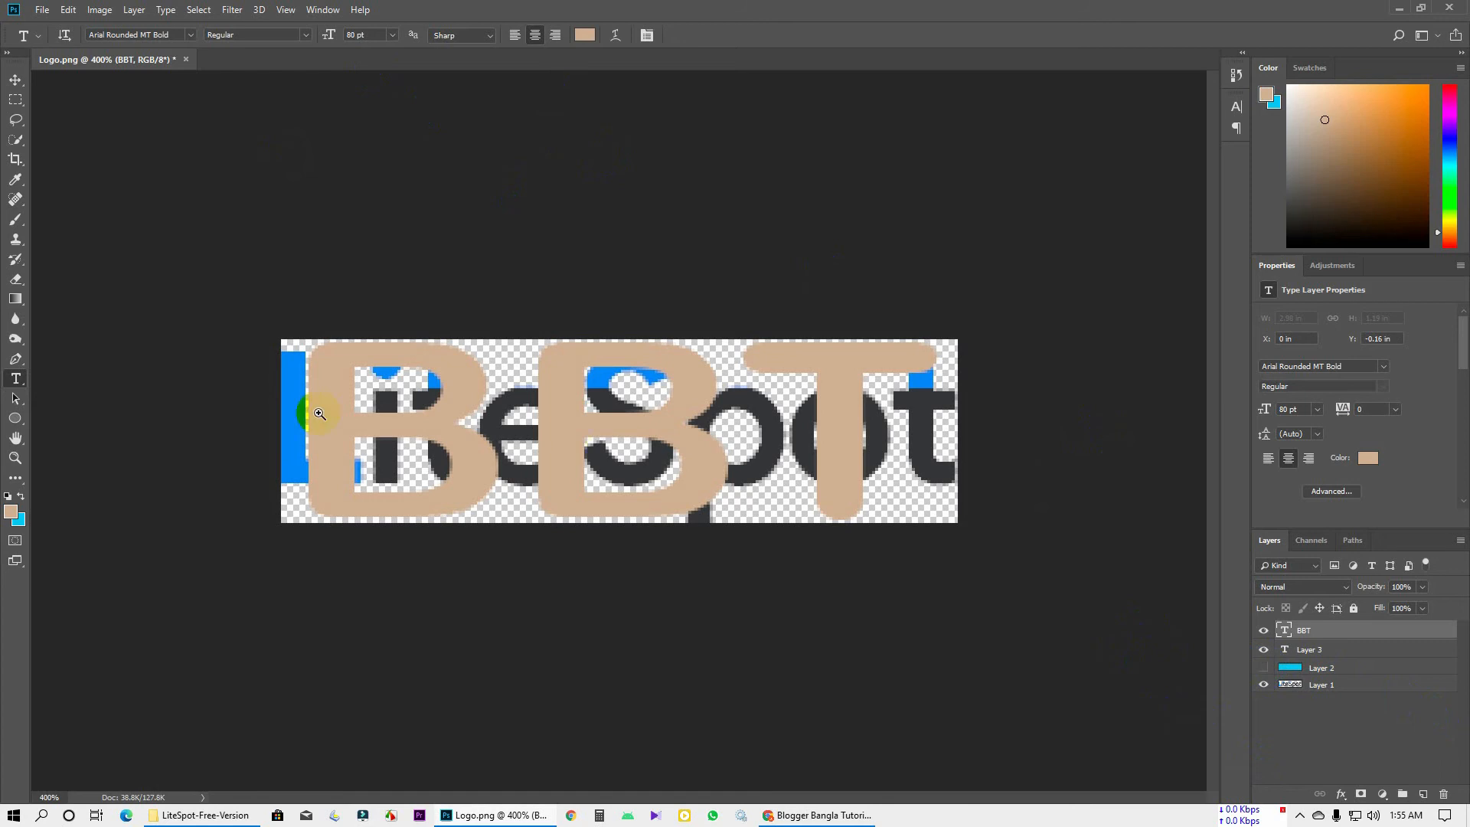
pyautogui.hotkey('ctrl', '+')
pyautogui.hotkey('ctrl', '+')
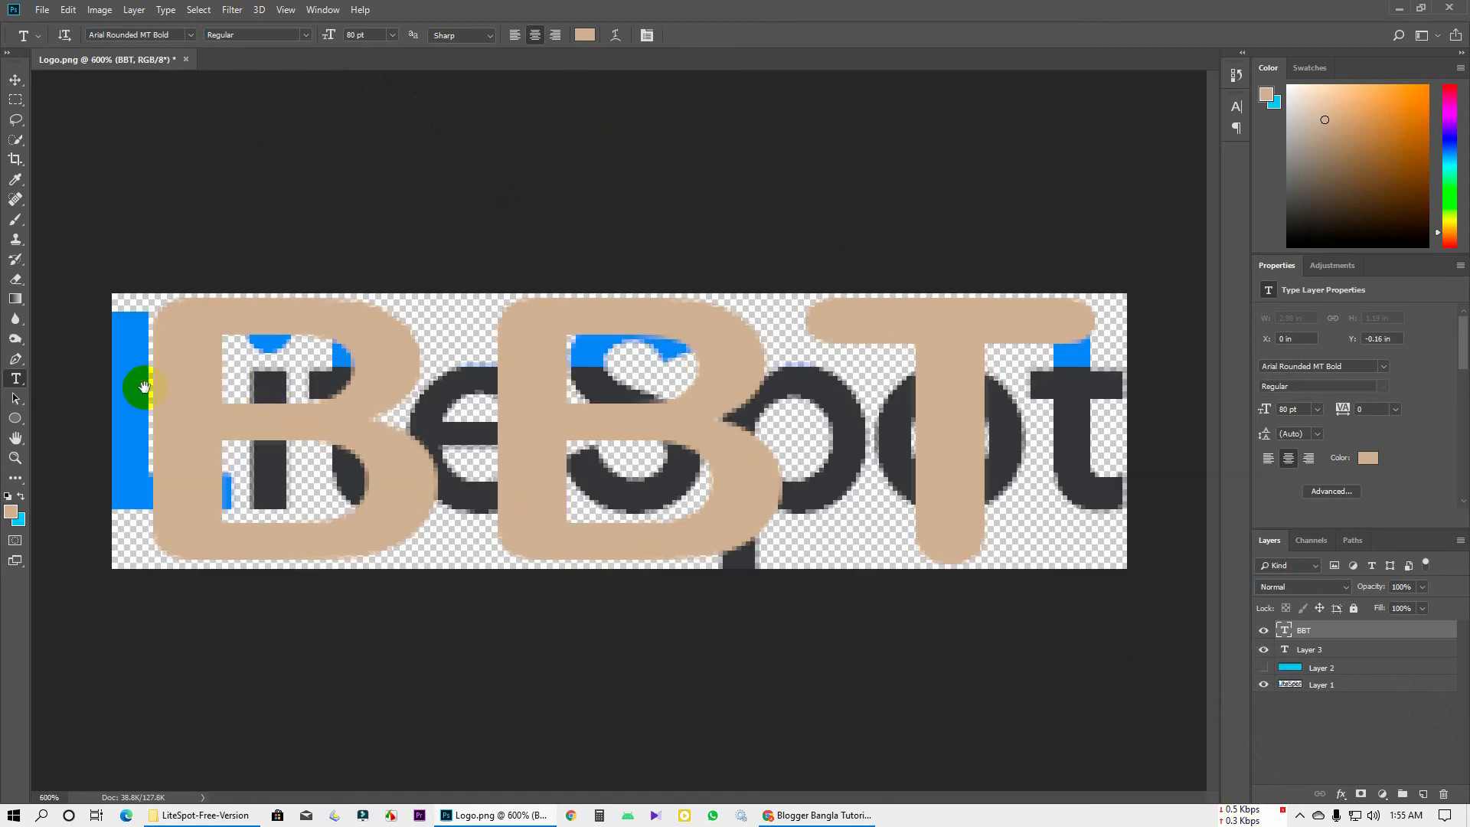
pyautogui.click(19, 520)
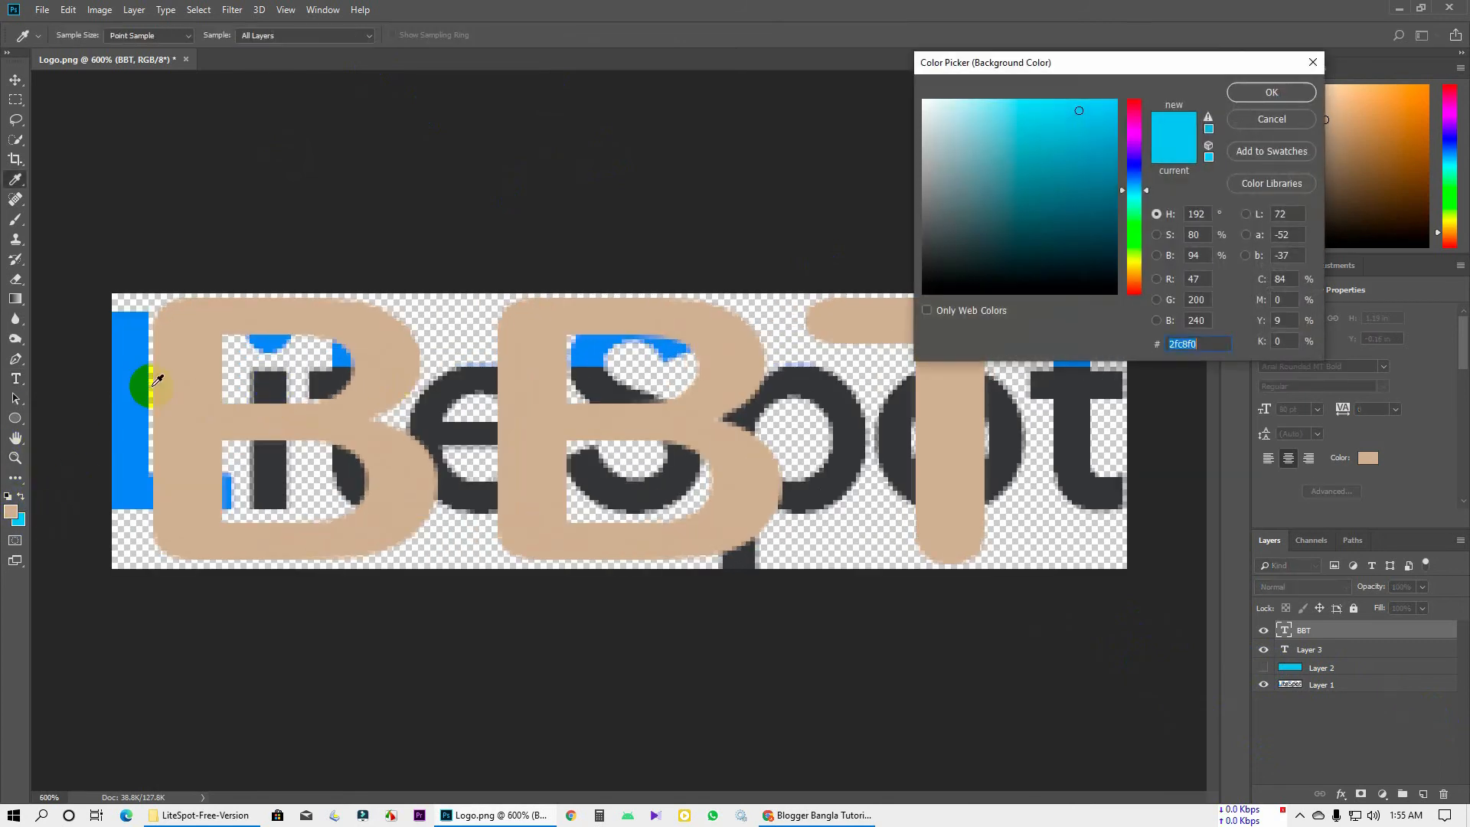
pyautogui.click(1271, 119)
# Colour the first B blue (#4386f4), sampled from the LiteSpot logo
pyautogui.moveTo(118, 383); pyautogui.dragTo(383, 403)
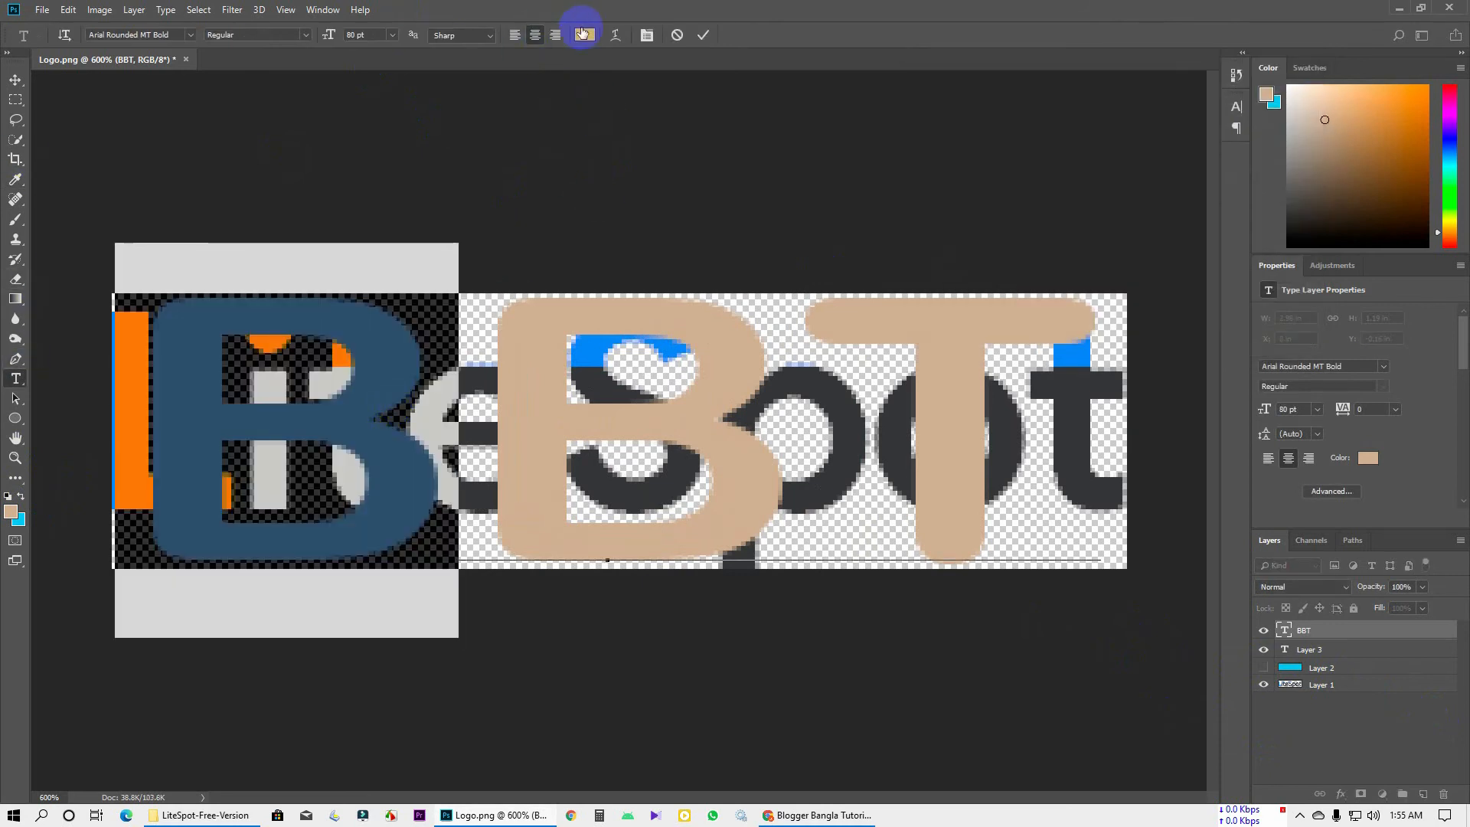
pyautogui.click(584, 34)
pyautogui.click(132, 373)
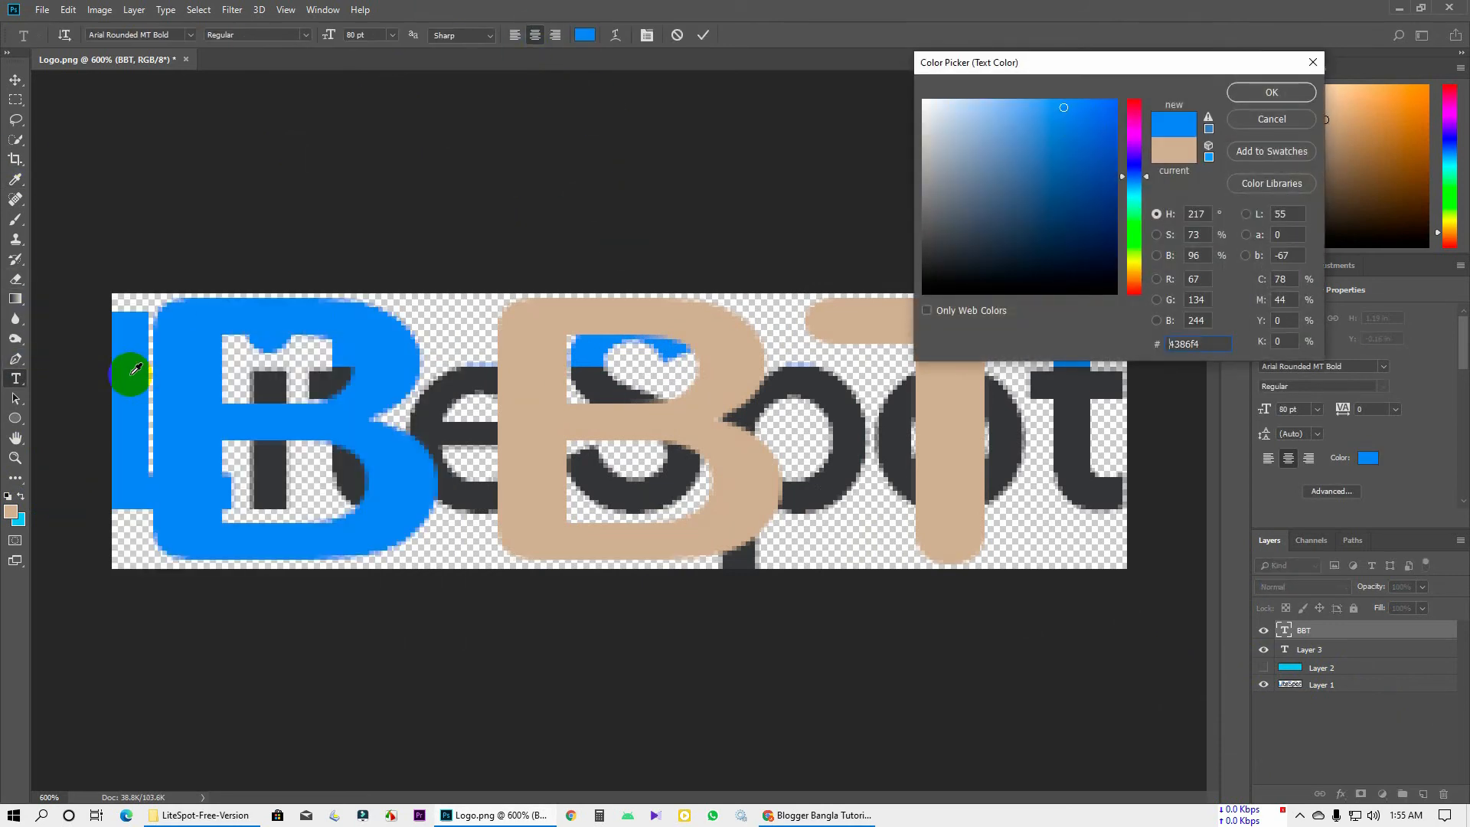
pyautogui.click(1249, 93)
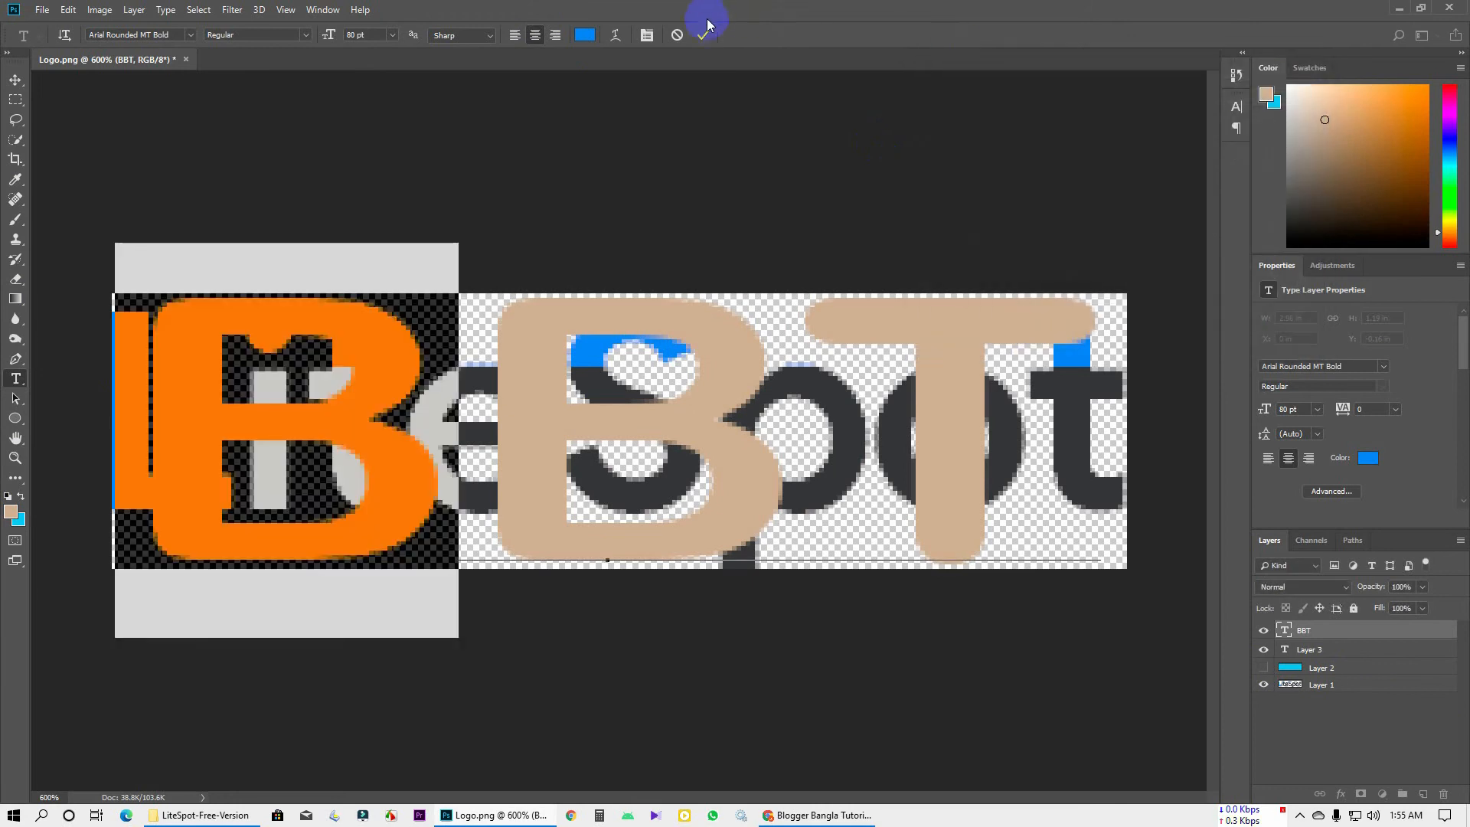
pyautogui.click(703, 34)
pyautogui.hotkey('ctrl', '-')
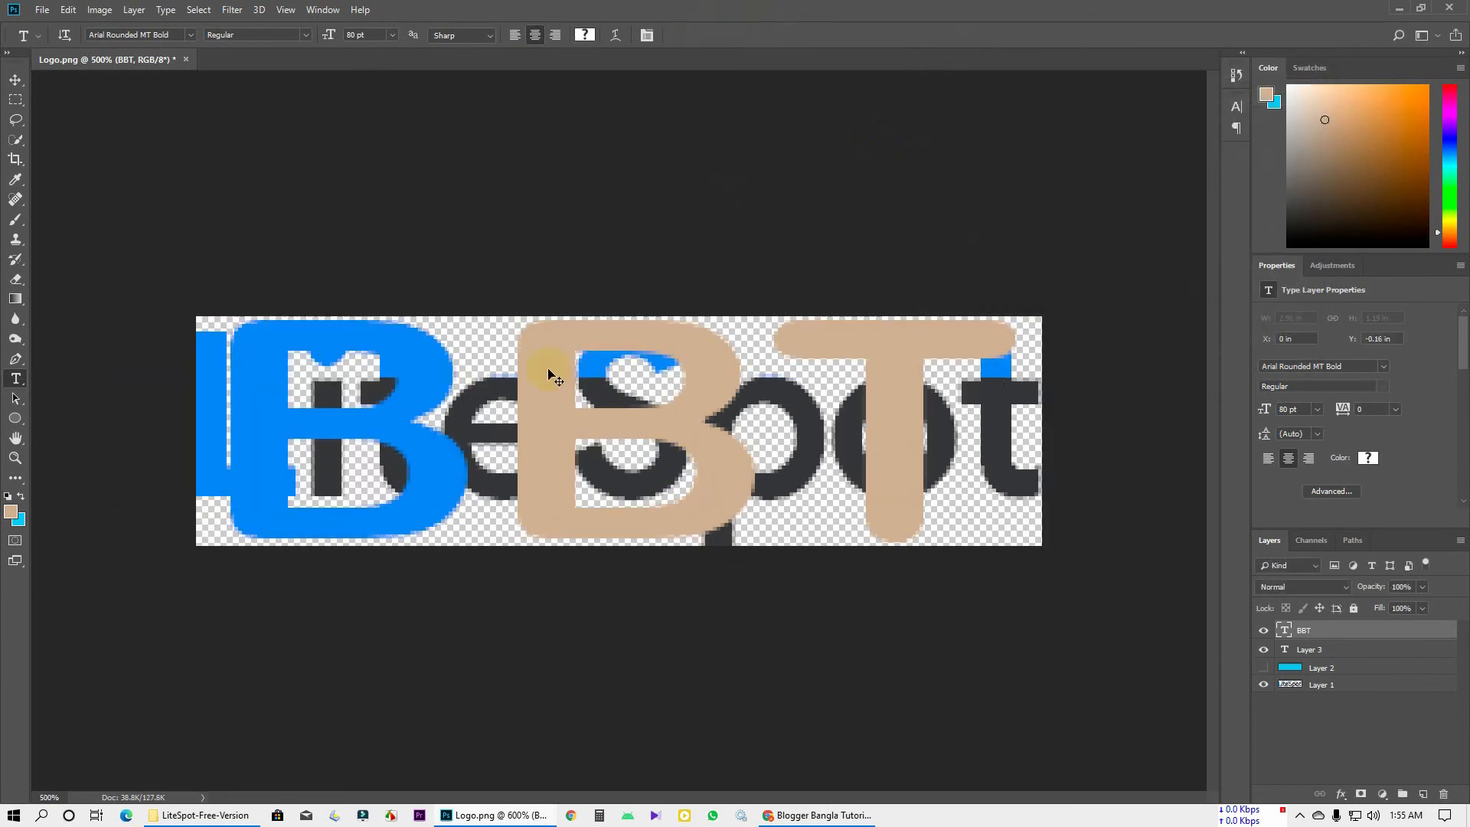
# Resize the BBT text to 60 pt and commit it
pyautogui.click(15, 80)
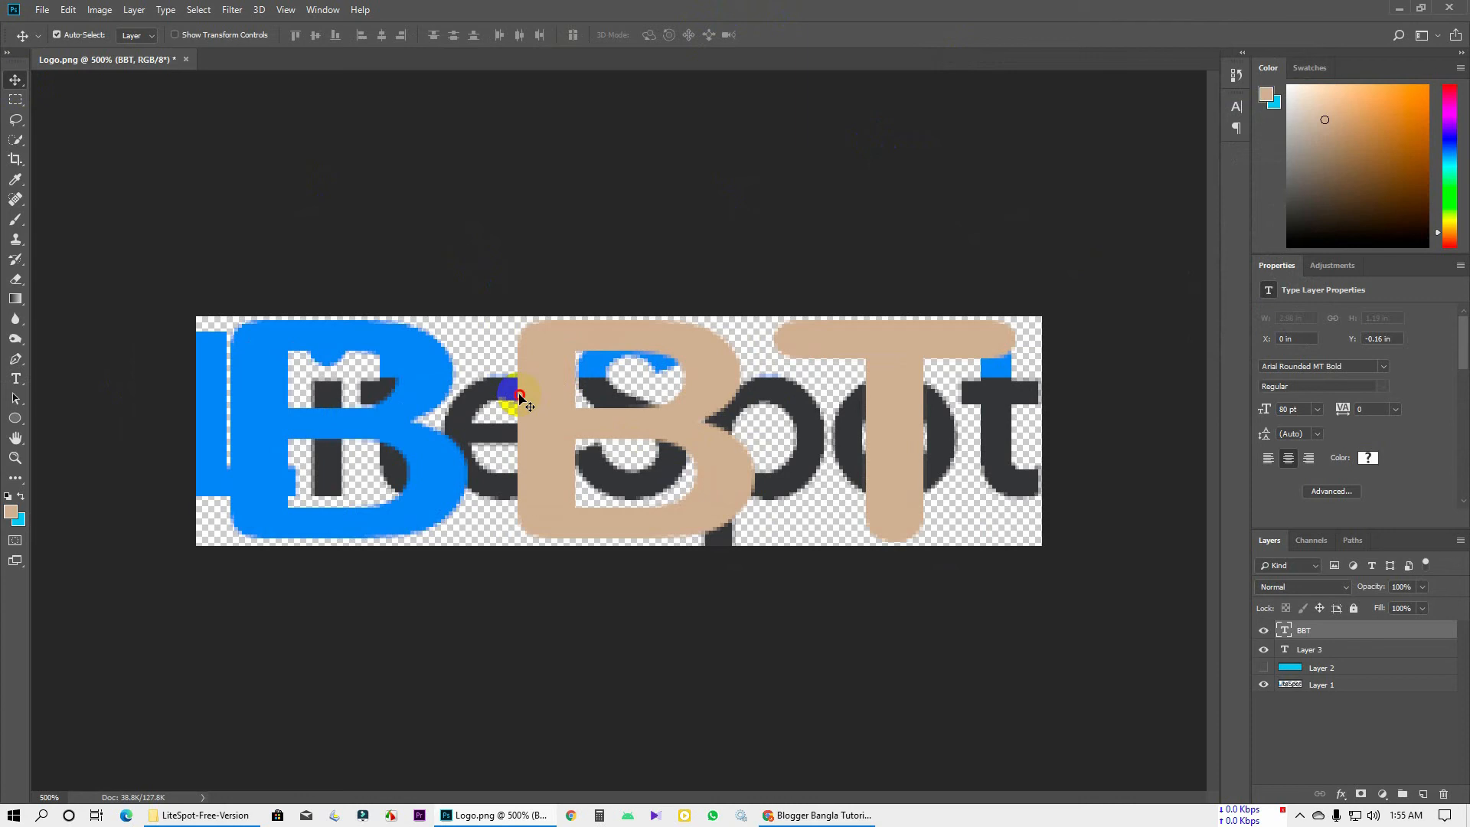
pyautogui.click(15, 378)
pyautogui.moveTo(585, 411); pyautogui.dragTo(971, 417)
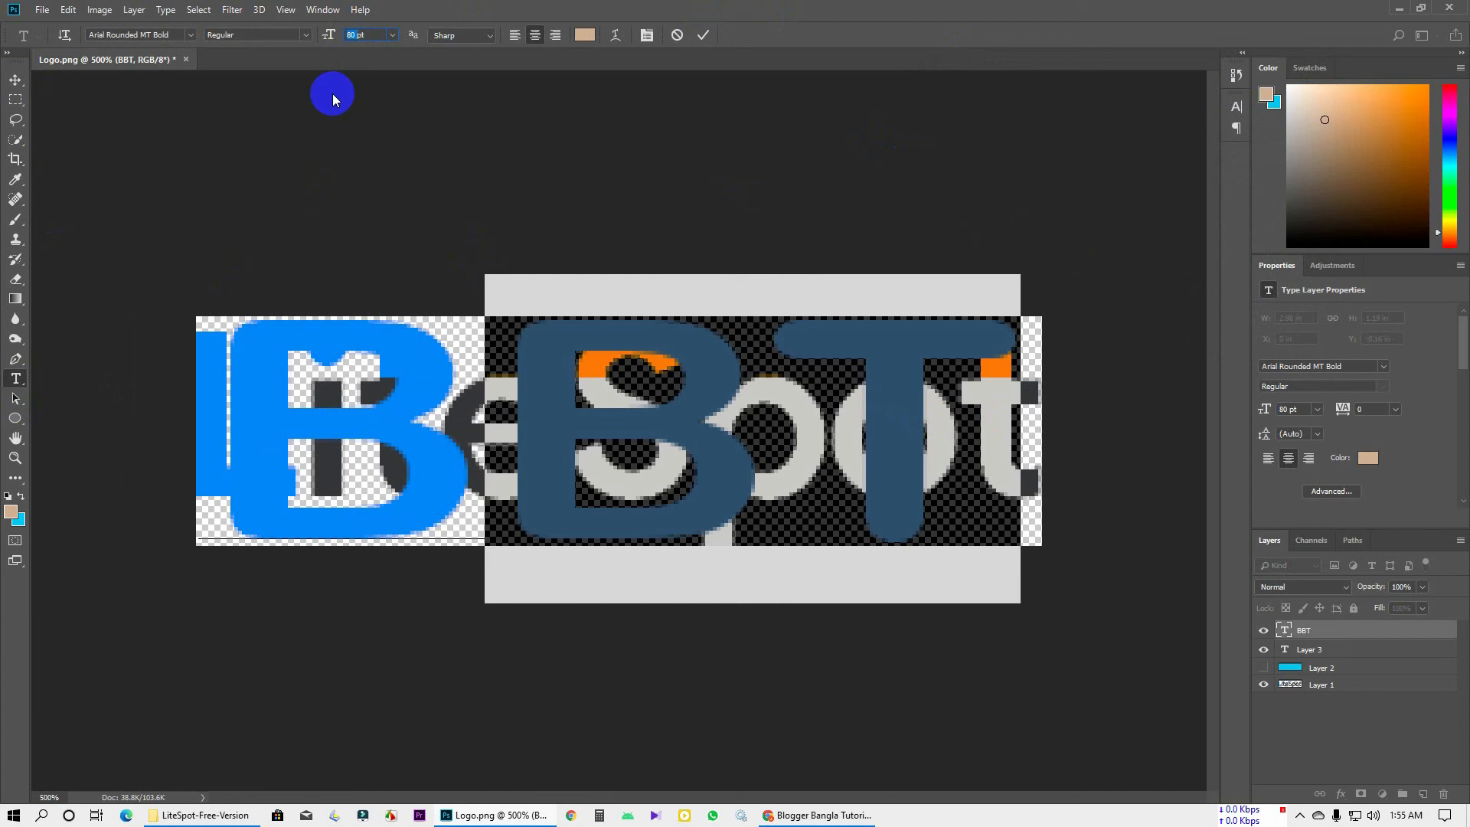
pyautogui.write('5')
pyautogui.press('BackSpace')
pyautogui.write('60')
pyautogui.press('Return')
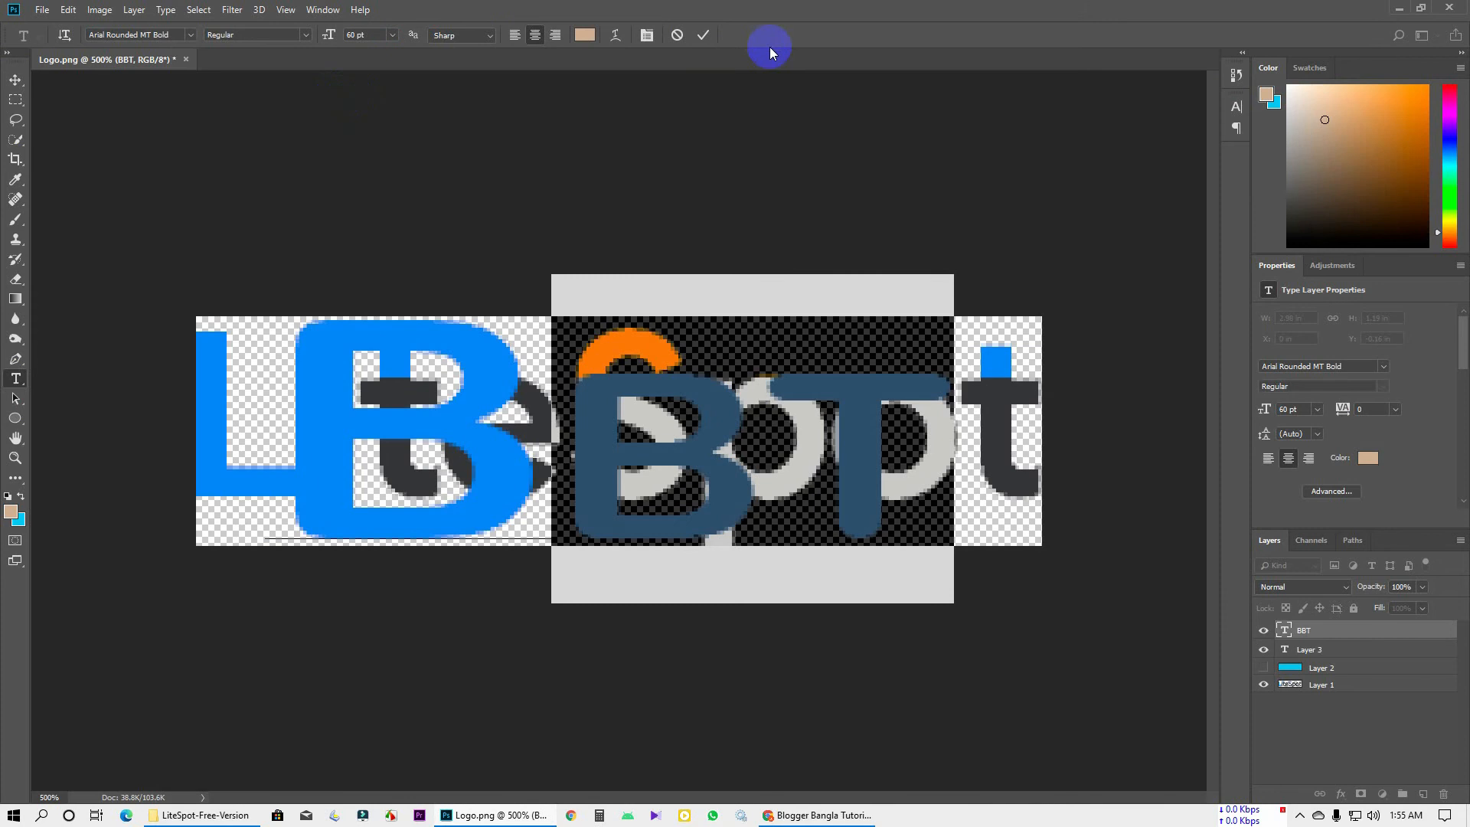
pyautogui.click(705, 40)
# Space the text out to read B BT, commit it, and select Layer 1
pyautogui.click(583, 447)
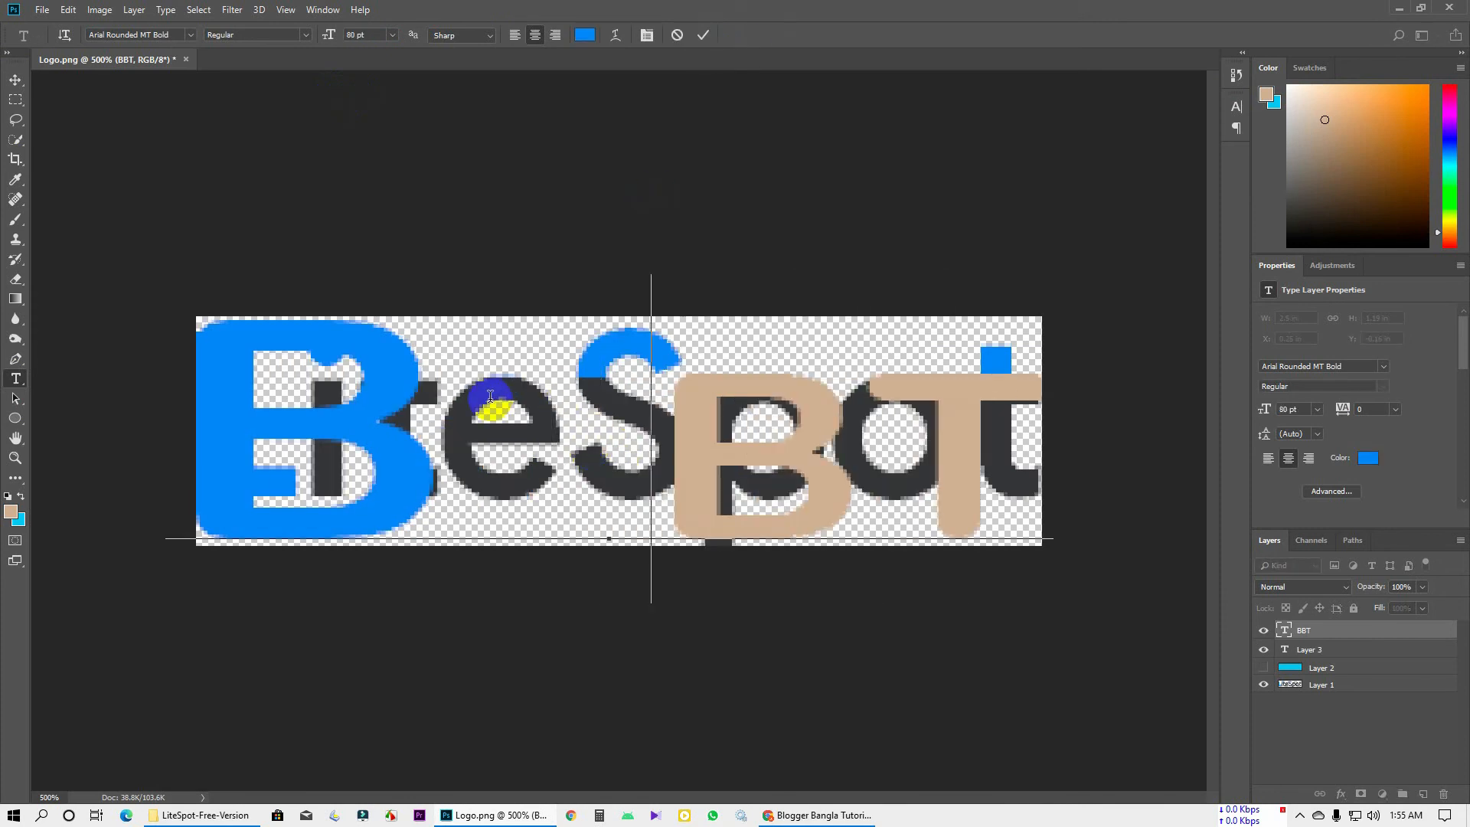
pyautogui.tripleClick(609, 413)
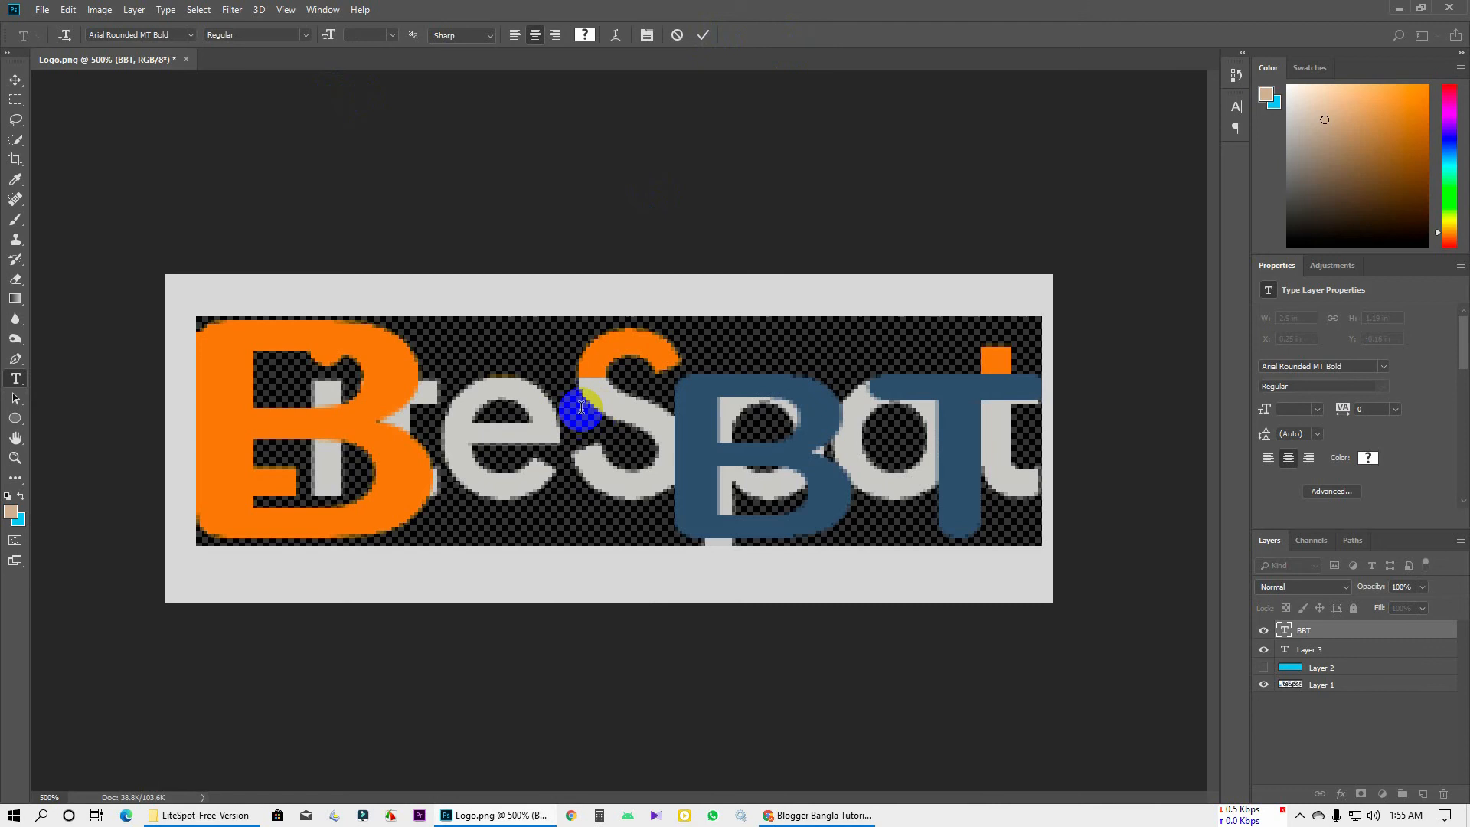
pyautogui.tripleClick(532, 414)
pyautogui.click(532, 413)
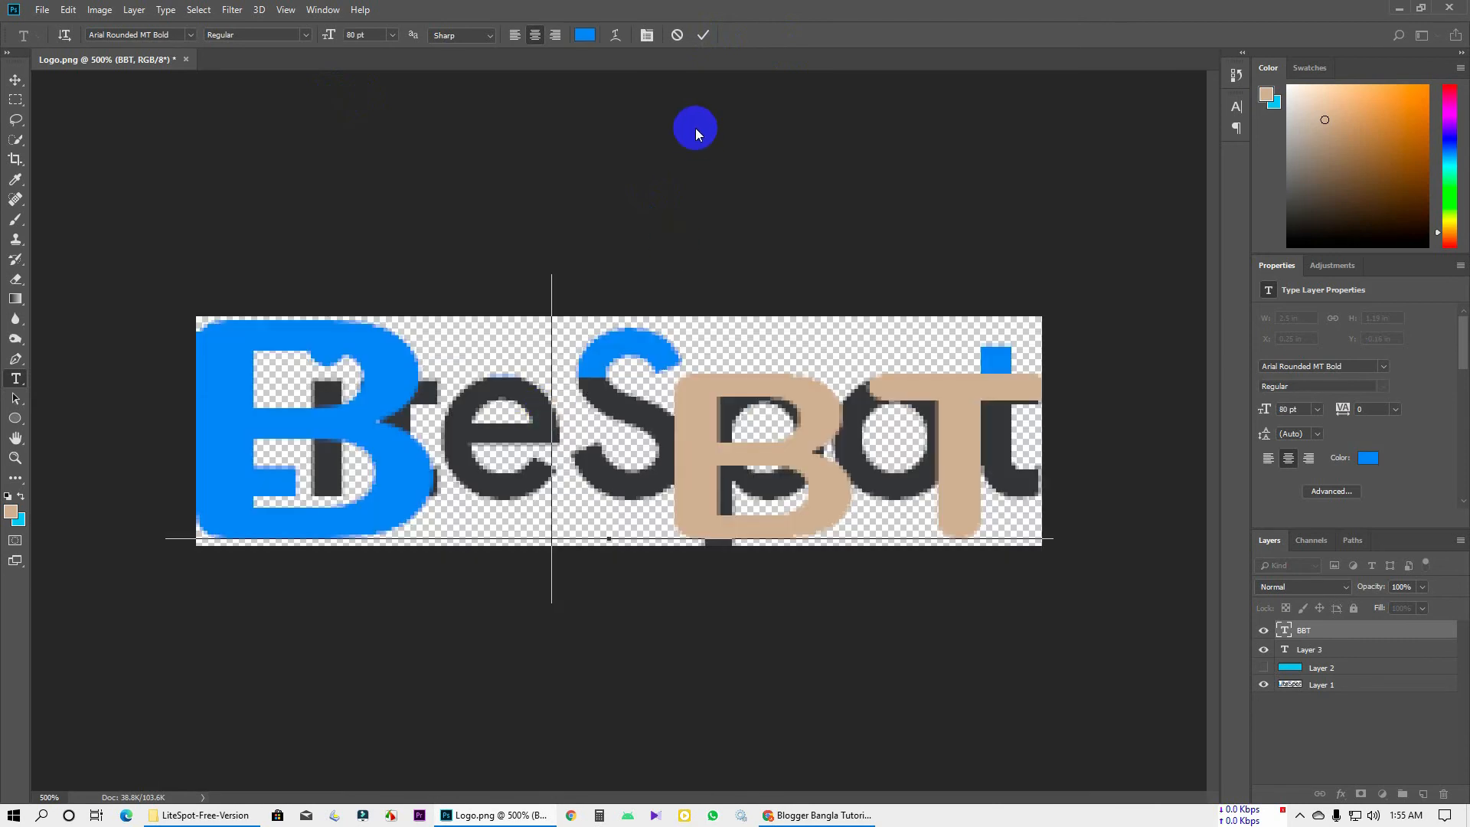
pyautogui.click(704, 36)
pyautogui.click(1326, 683)
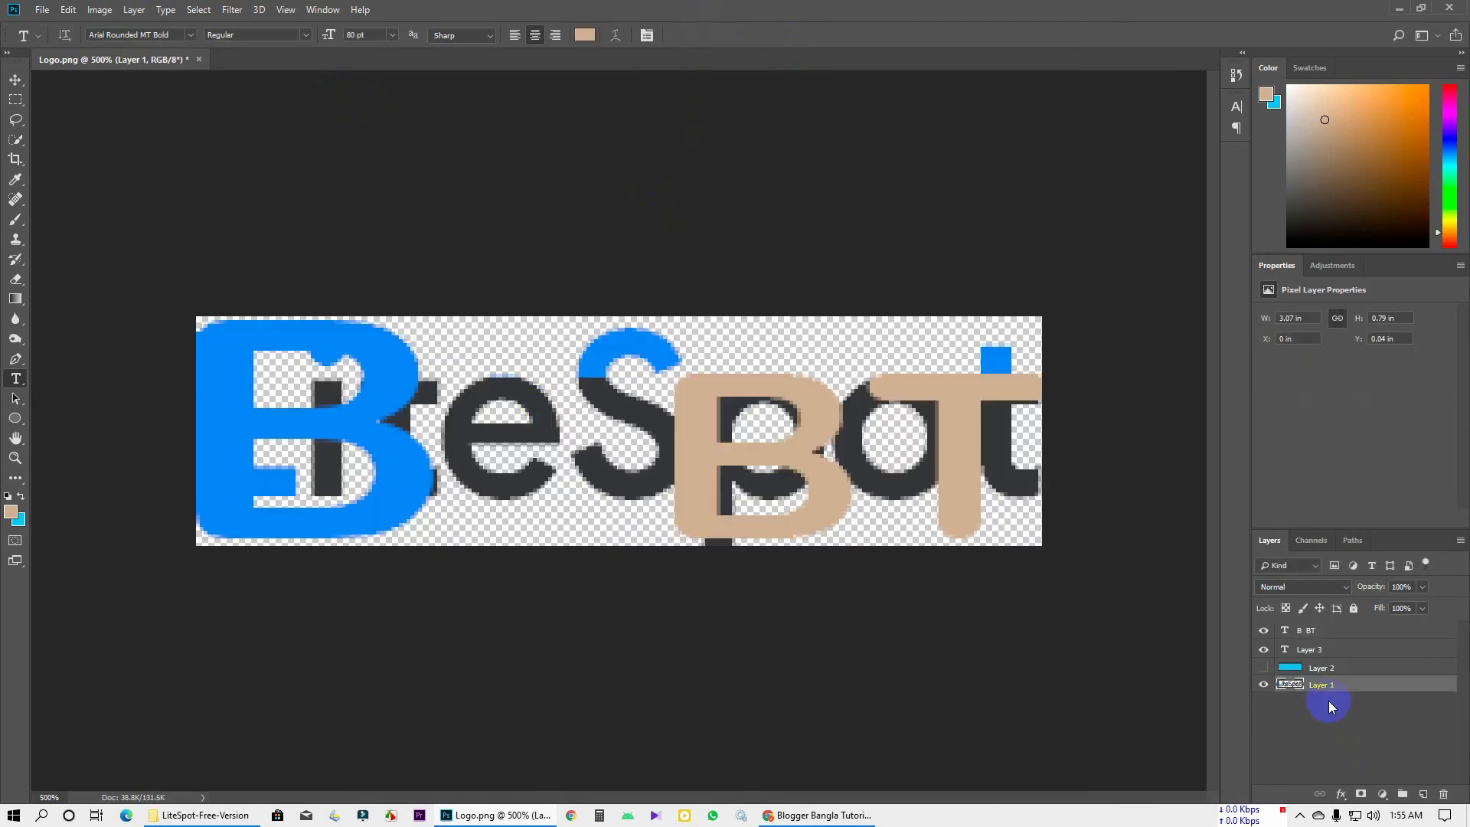
# Delete the LiteSpot layer, show the cyan background layer again and select the B BT text layer
pyautogui.press('Delete')
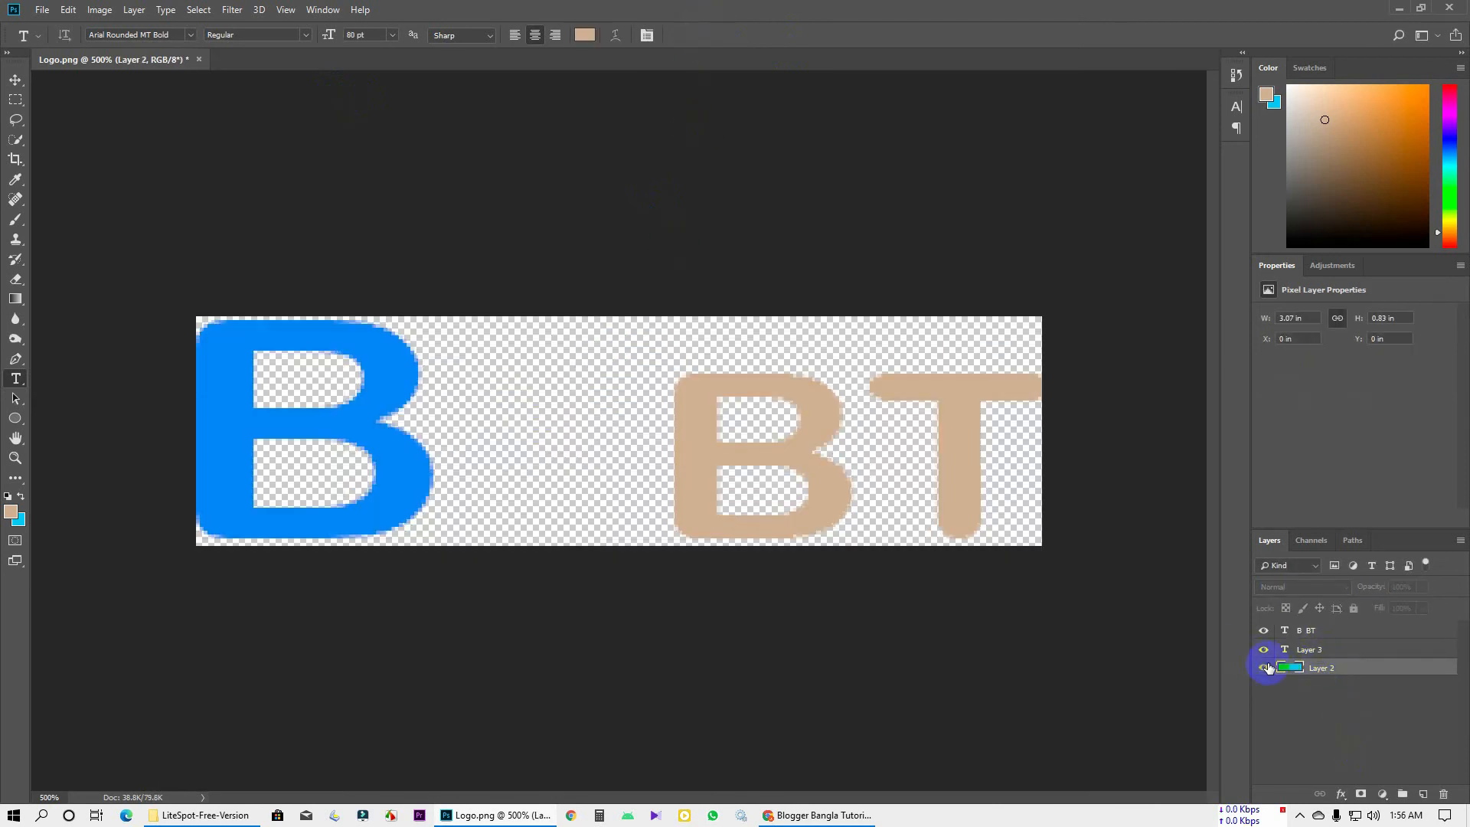
pyautogui.click(1266, 667)
pyautogui.click(1312, 648)
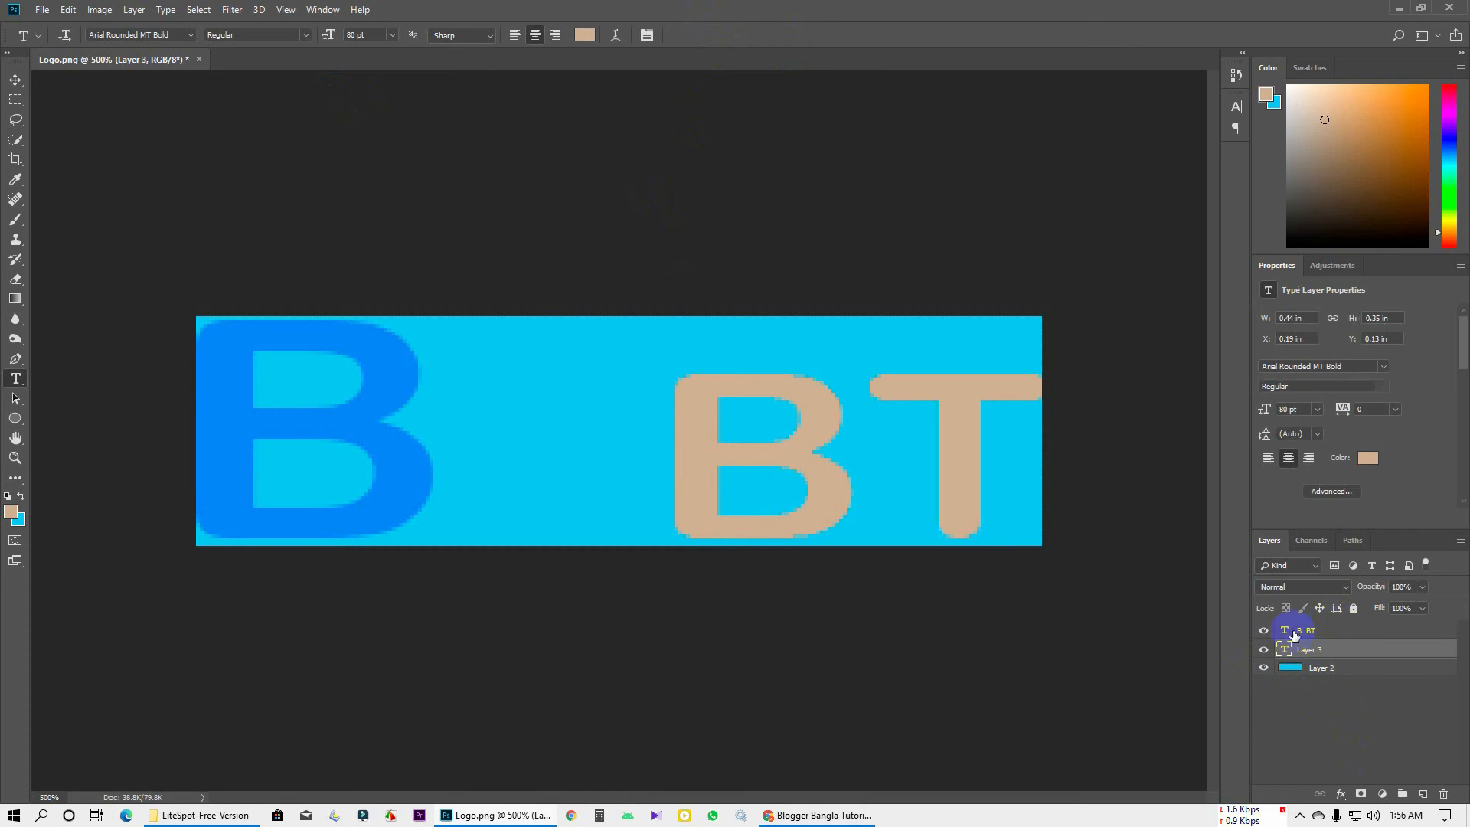
pyautogui.click(1339, 635)
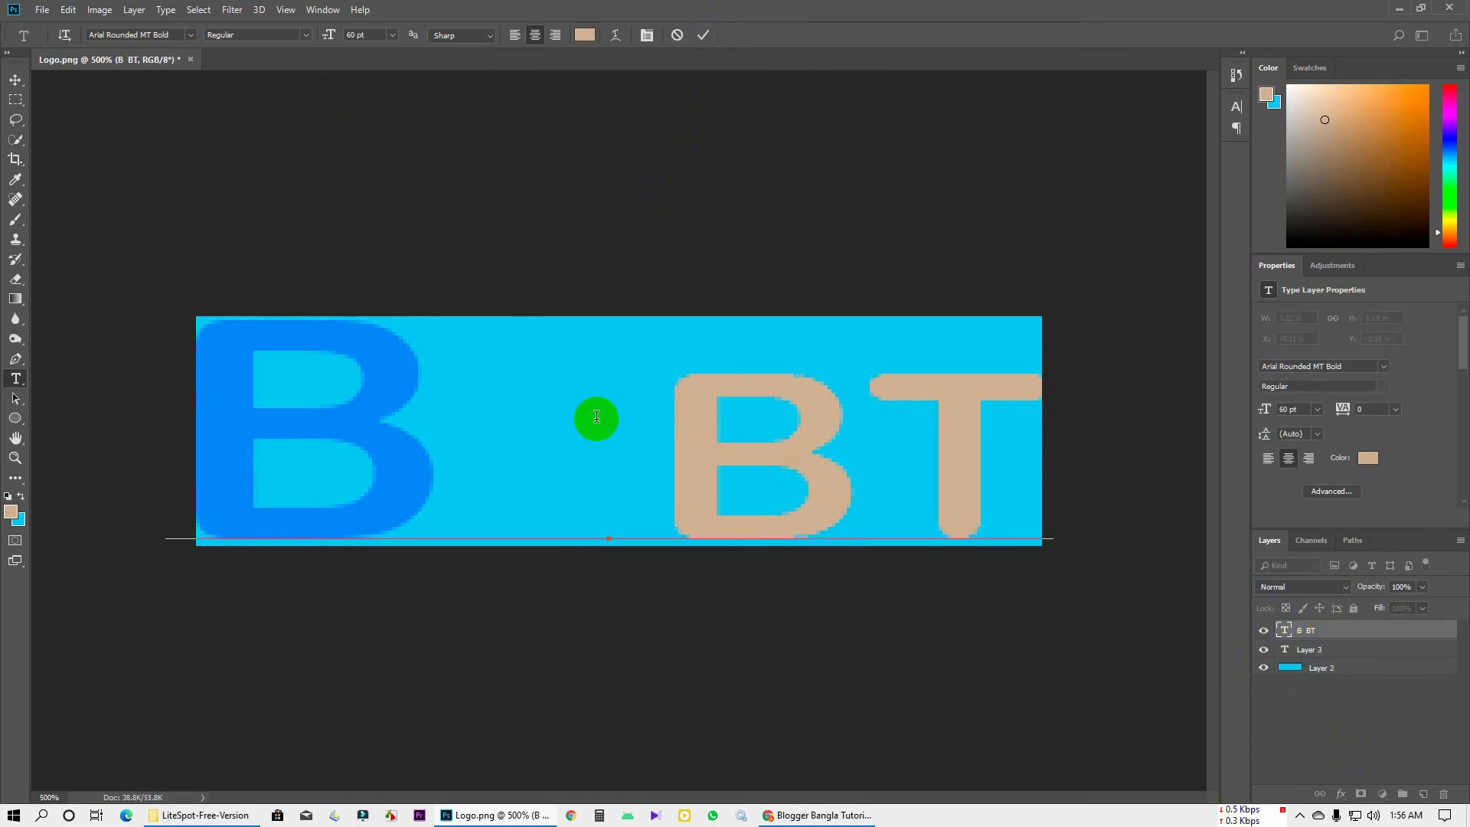
# Widen all the B BT text to 125% horizontal scale and commit the edit
pyautogui.moveTo(594, 416); pyautogui.dragTo(1035, 433)
pyautogui.click(796, 422)
pyautogui.hotkey('ctrl', 'a')
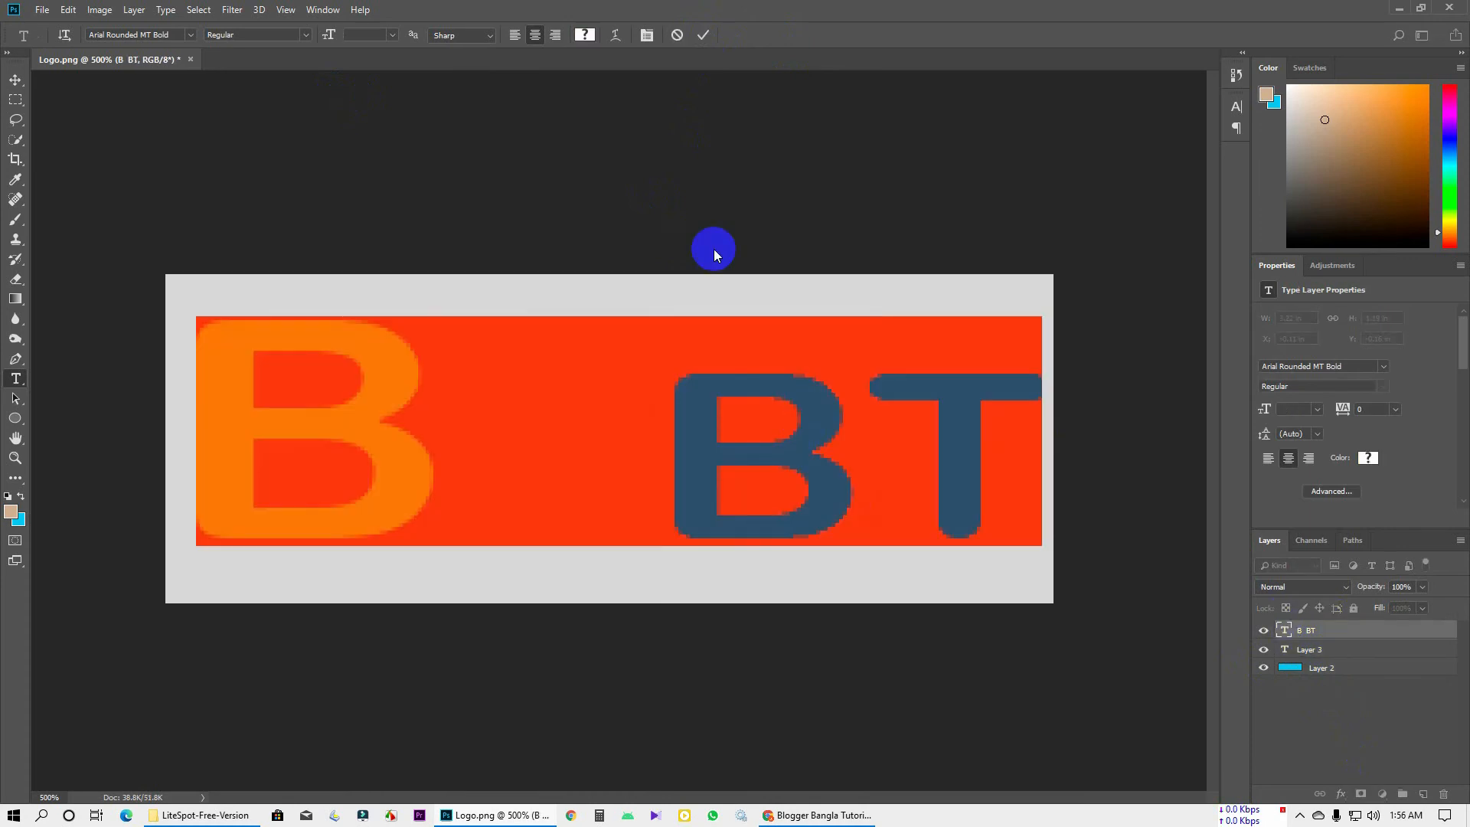
pyautogui.click(646, 39)
pyautogui.click(1184, 197)
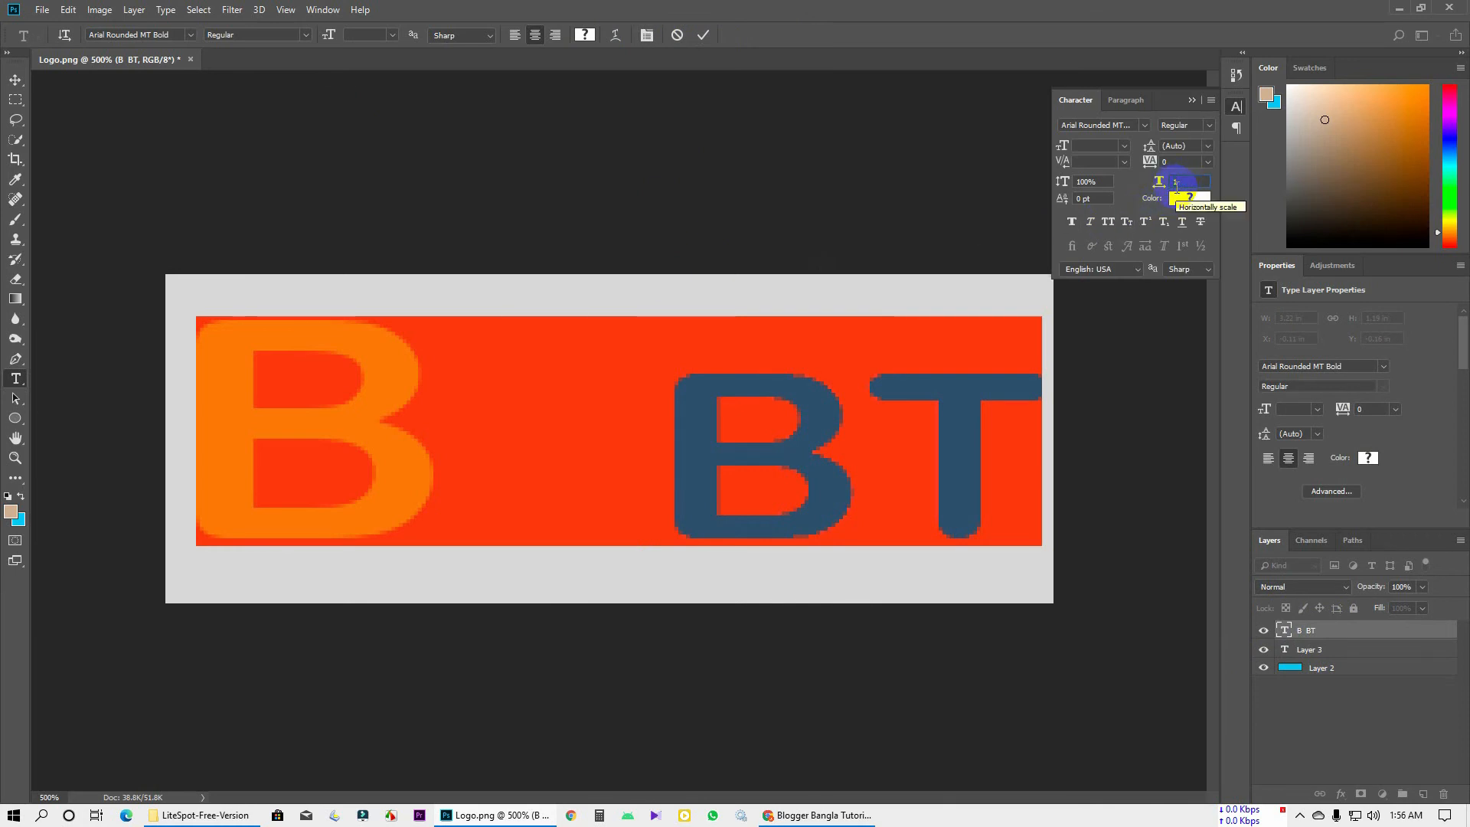
pyautogui.press('Return')
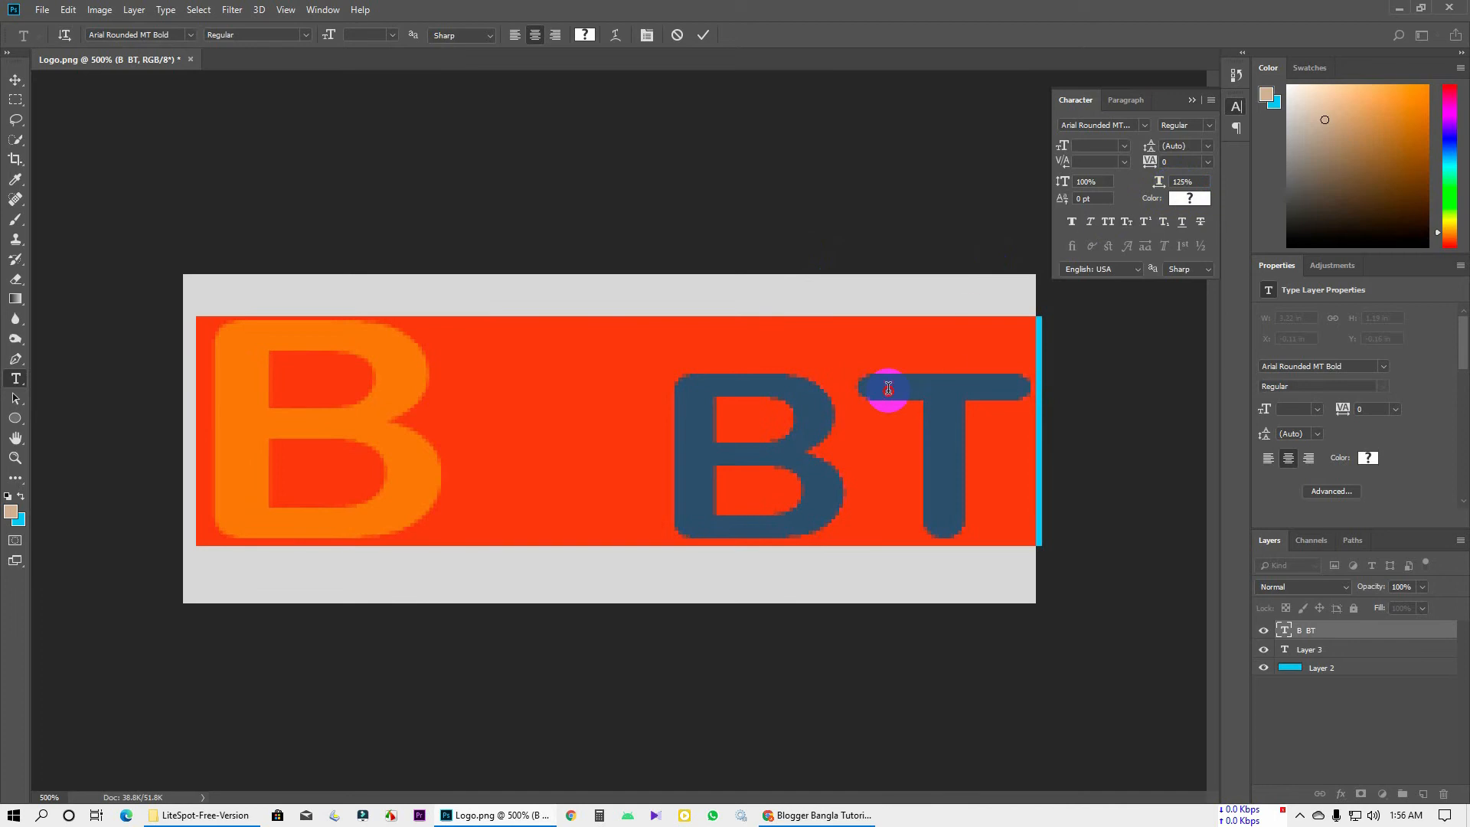
pyautogui.click(793, 231)
pyautogui.click(703, 35)
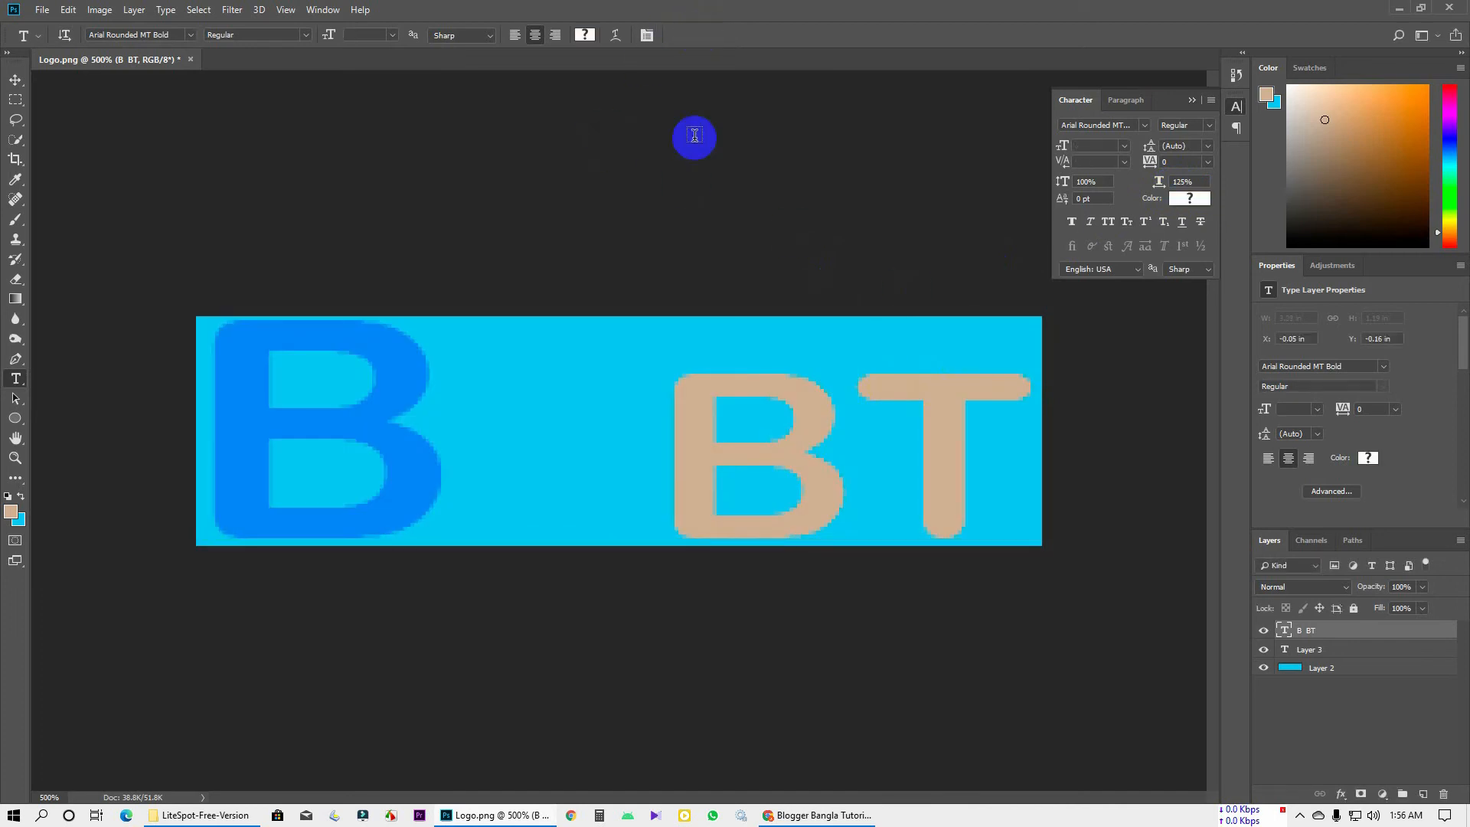
# Recolour the BT letters white (ffffff) and commit the text
pyautogui.moveTo(674, 451); pyautogui.dragTo(985, 470)
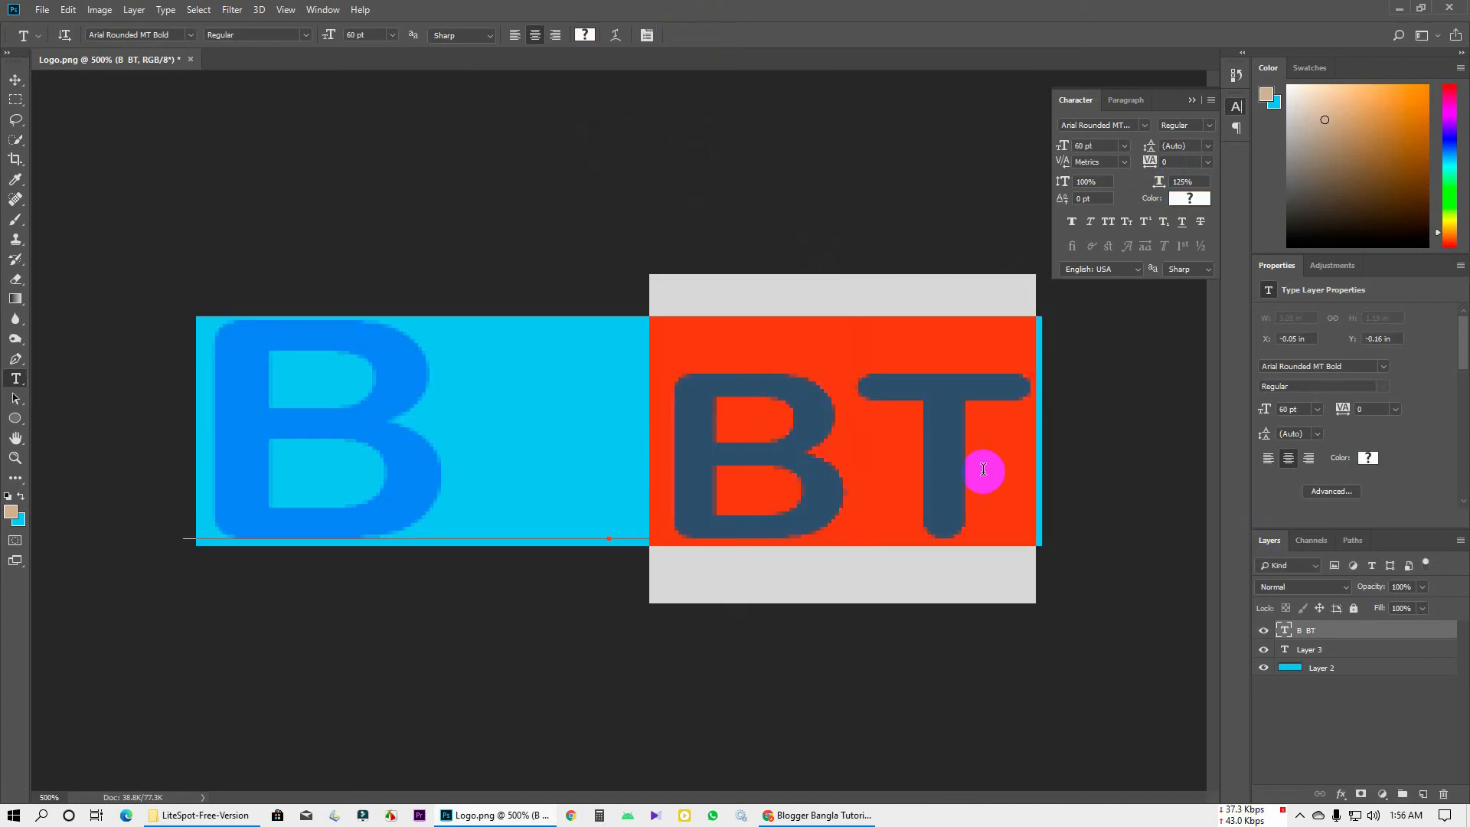
pyautogui.click(586, 37)
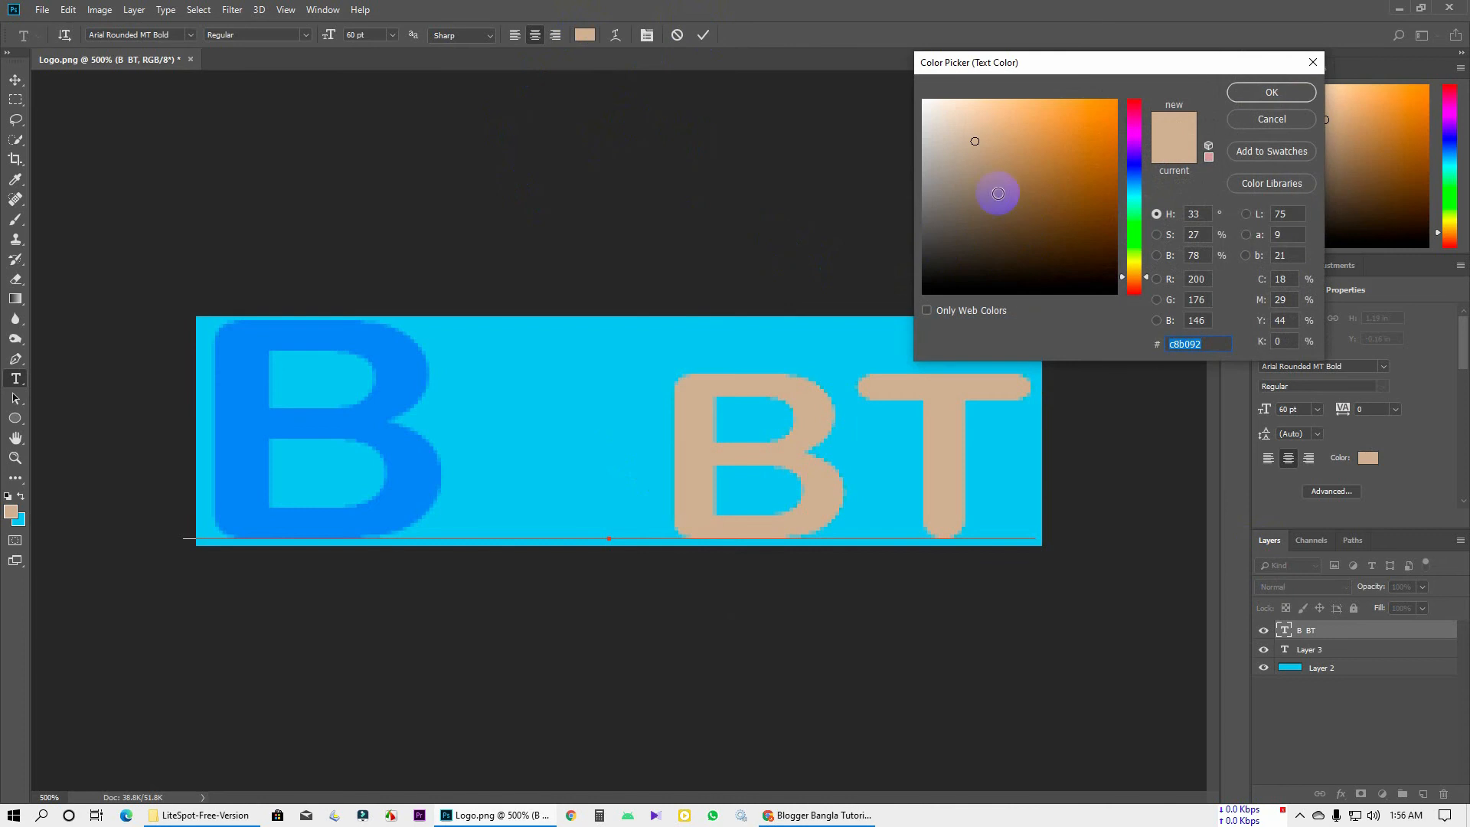
pyautogui.write('ffffff')
pyautogui.click(1271, 92)
pyautogui.click(1236, 107)
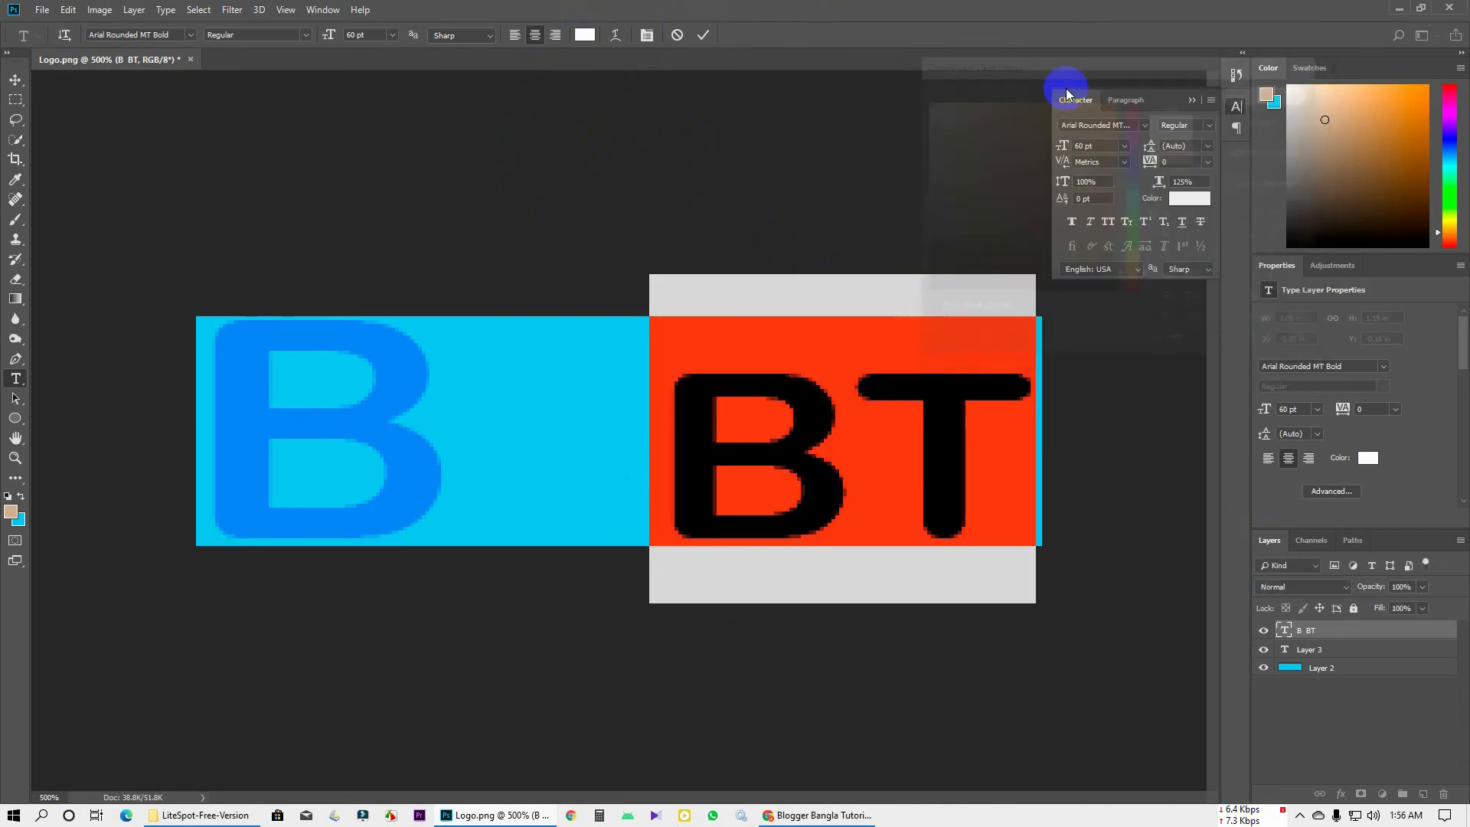
pyautogui.click(1190, 102)
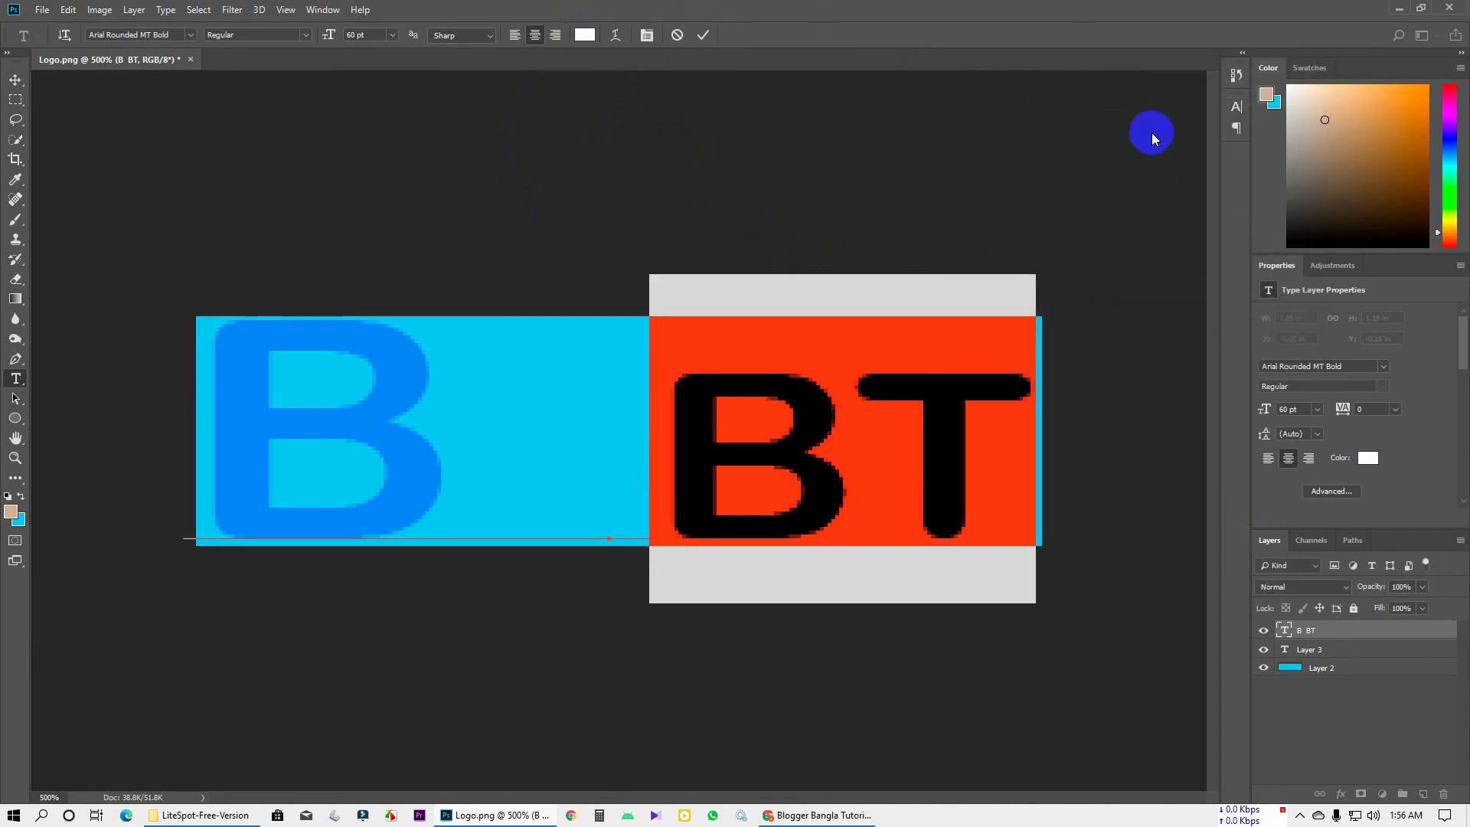
pyautogui.click(702, 34)
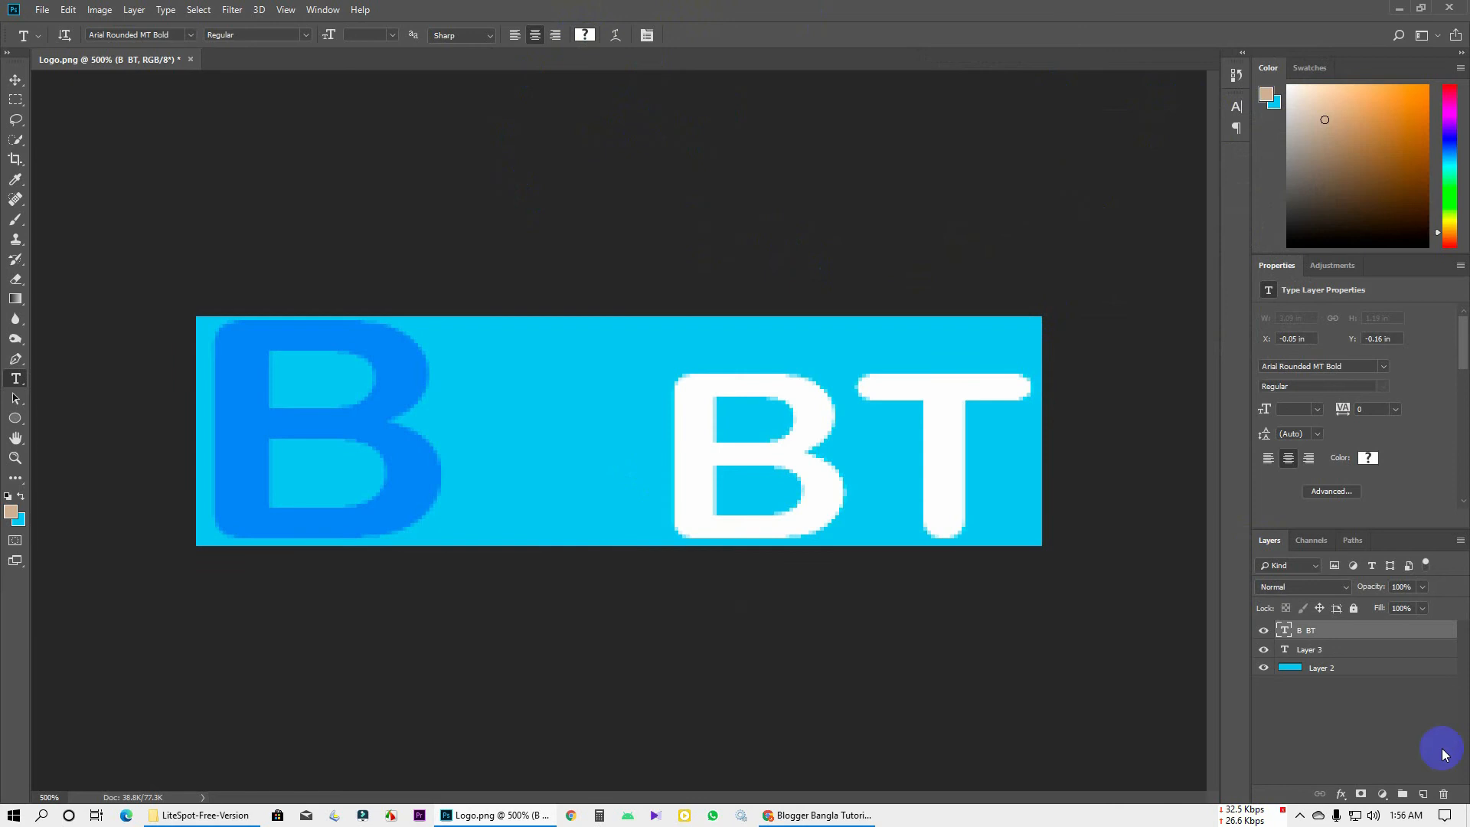
# Hide and delete Layer 3
pyautogui.click(1357, 683)
pyautogui.click(1326, 651)
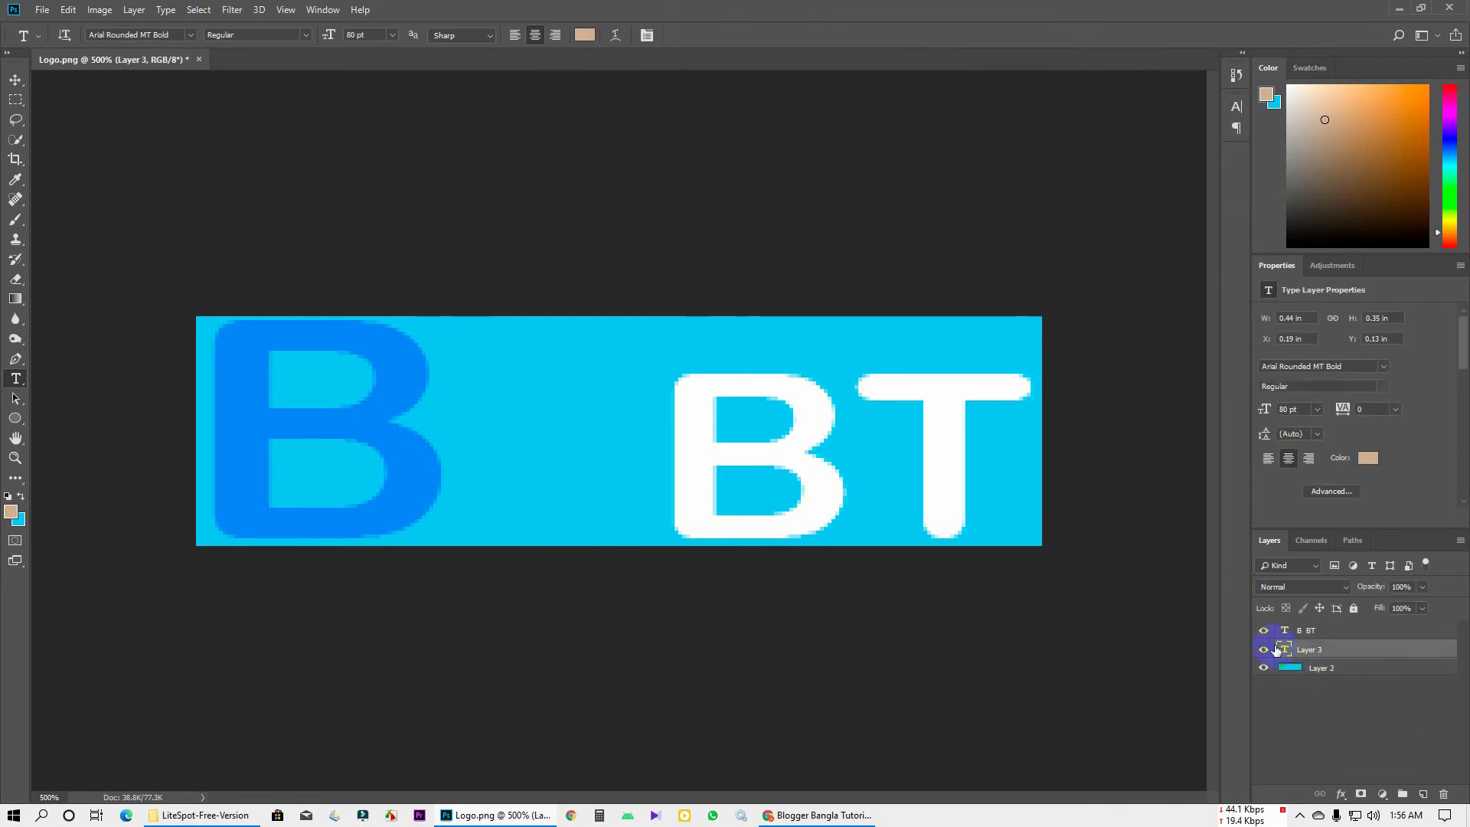
pyautogui.click(1262, 650)
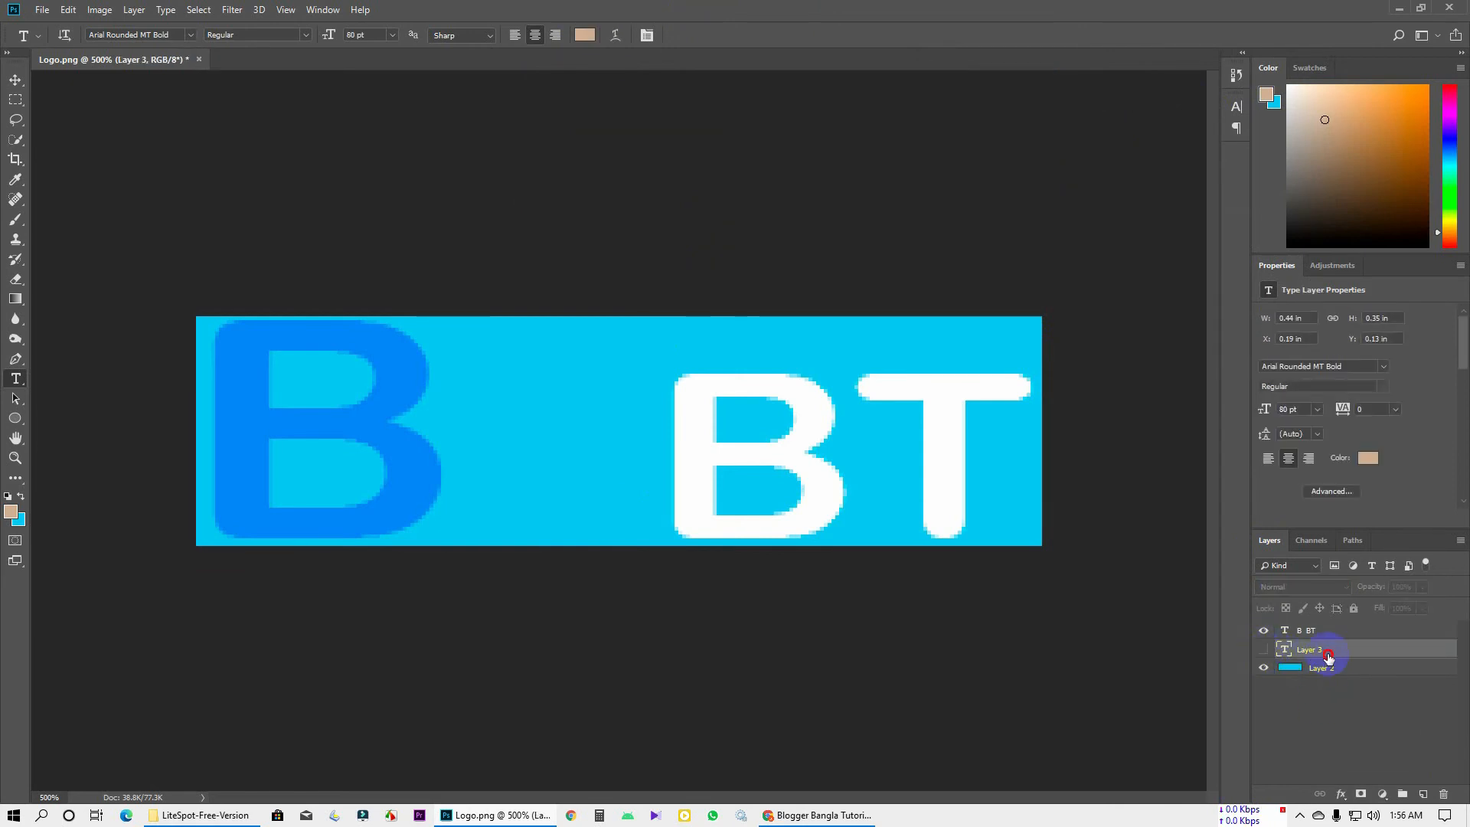
pyautogui.press('Delete')
# Hide and delete the cyan background Layer 2, leaving a transparent canvas
pyautogui.click(1264, 647)
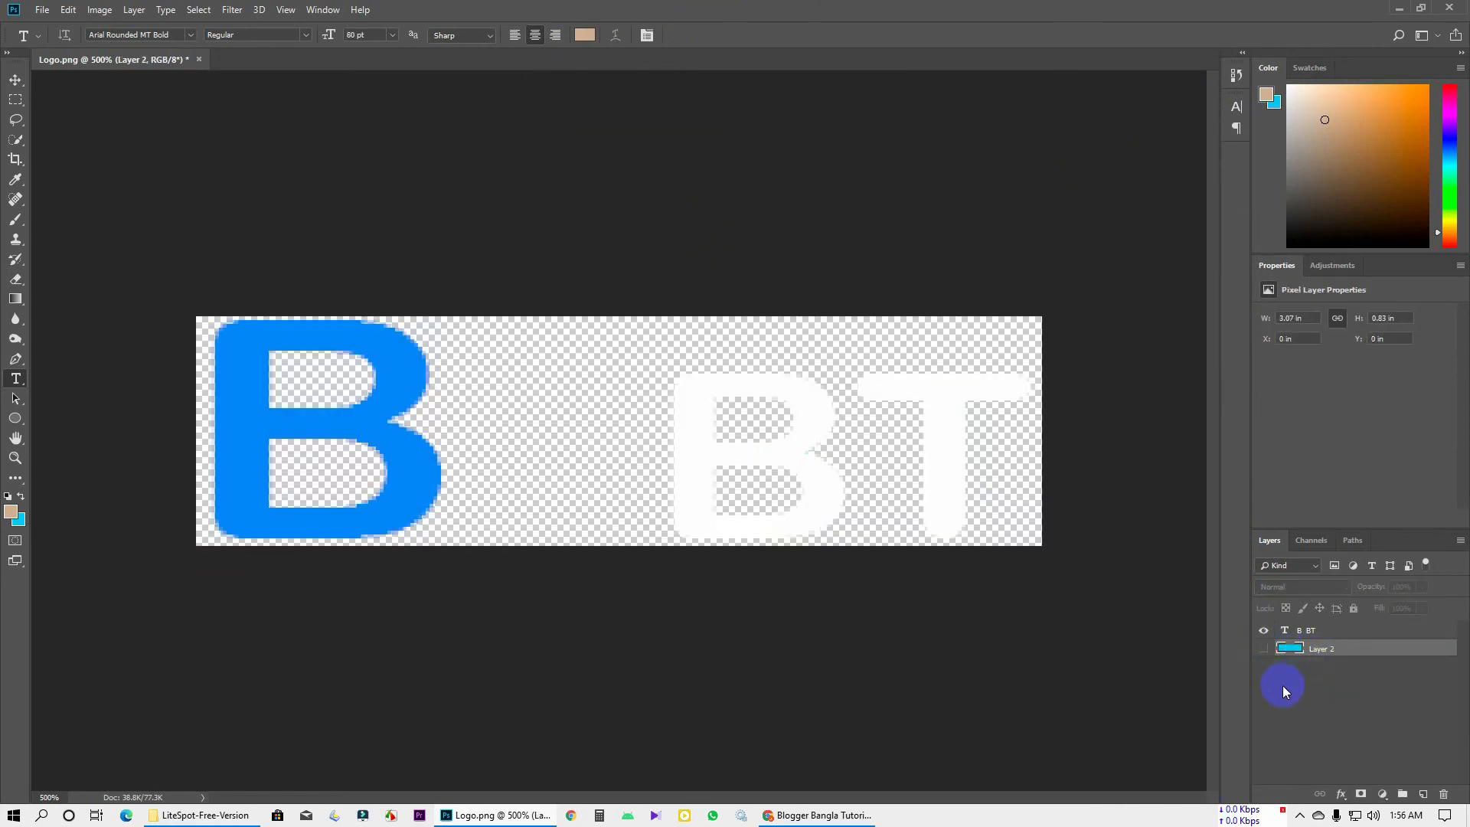
pyautogui.keyDown('alt'); pyautogui.click(674, 389); pyautogui.keyUp('alt')
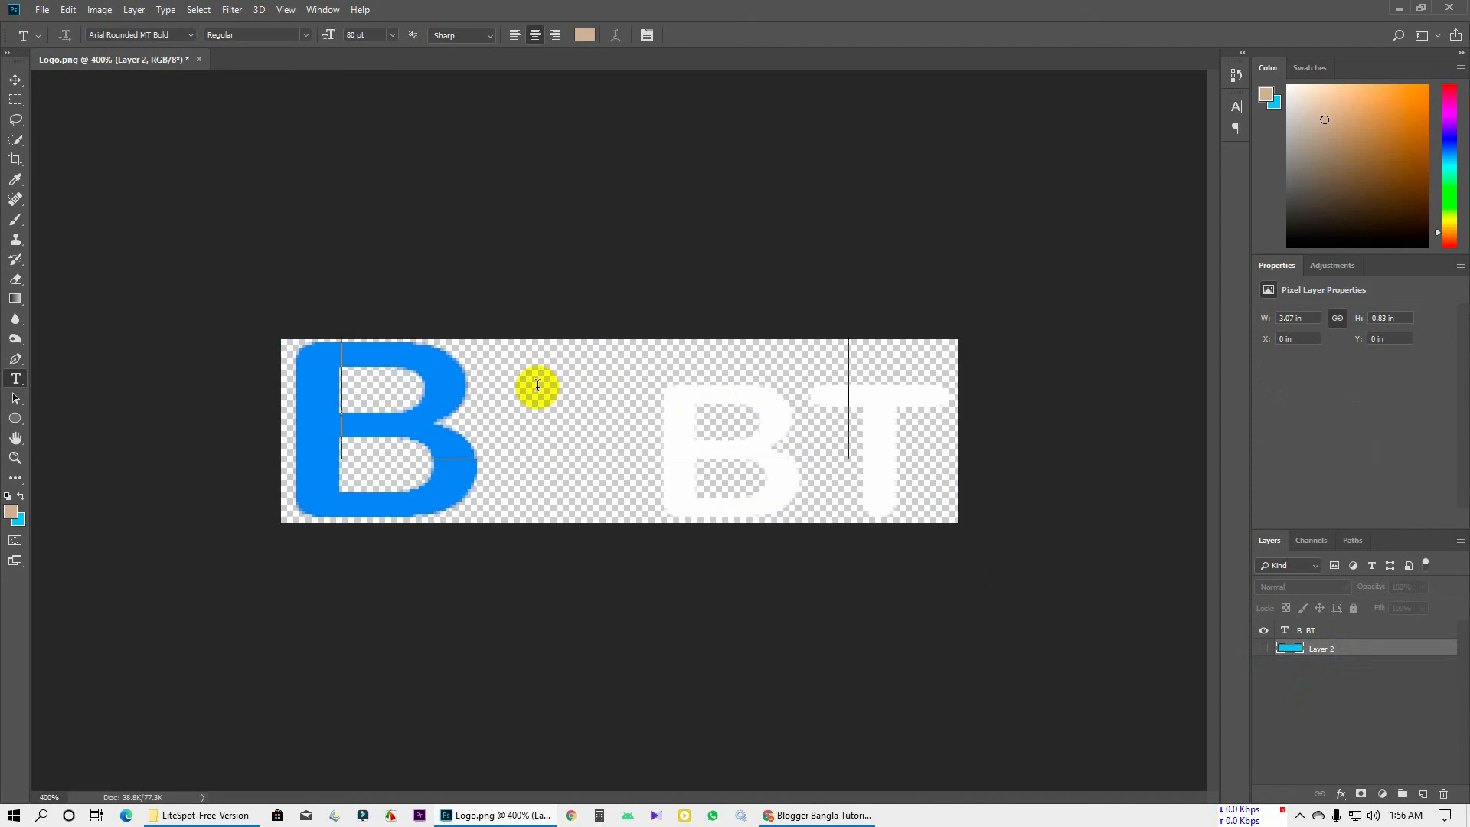
pyautogui.scroll(-1, 537, 389)
pyautogui.click(1304, 670)
pyautogui.click(1306, 634)
pyautogui.click(1308, 650)
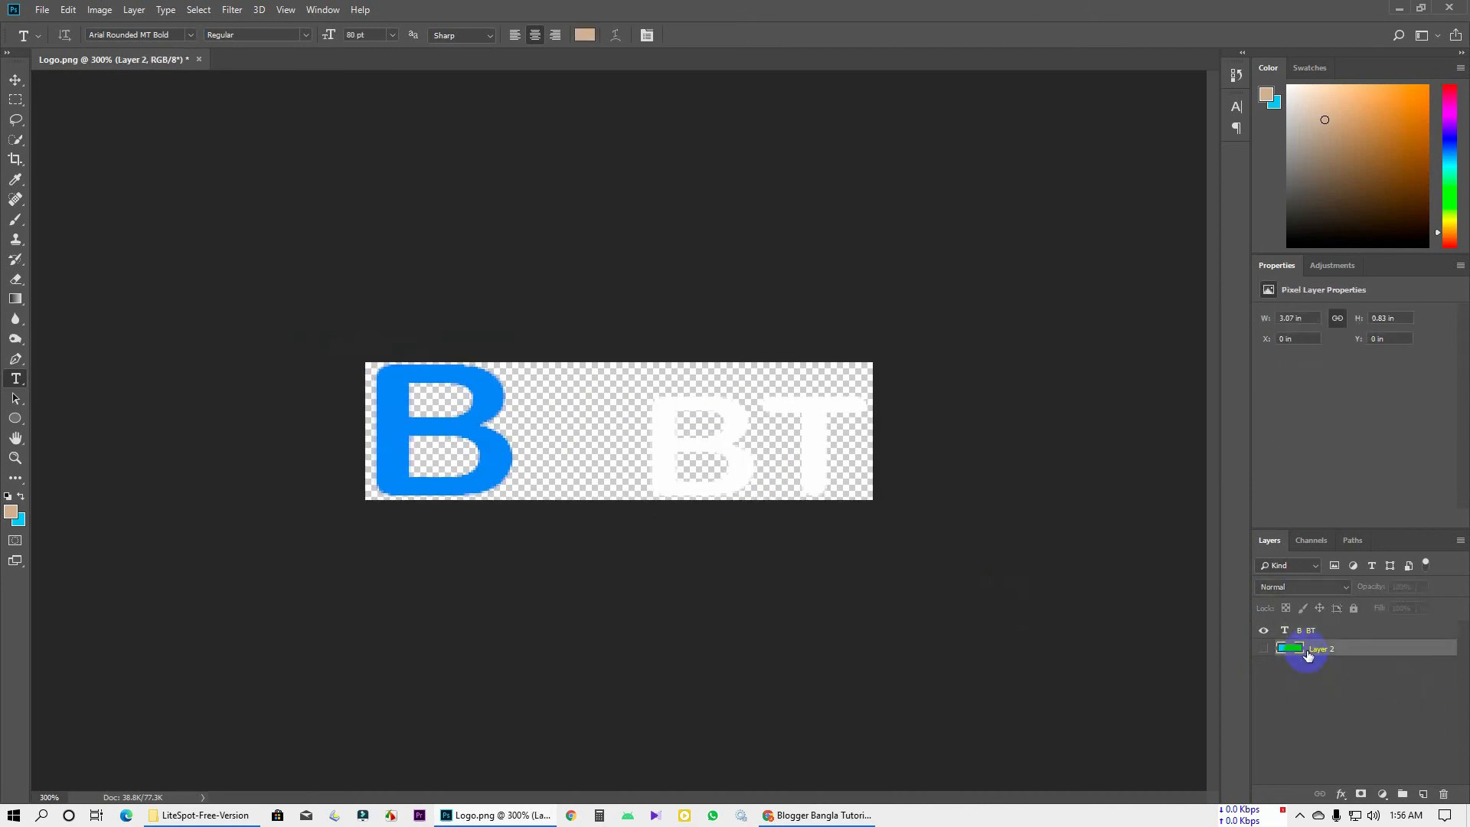
pyautogui.press('Delete')
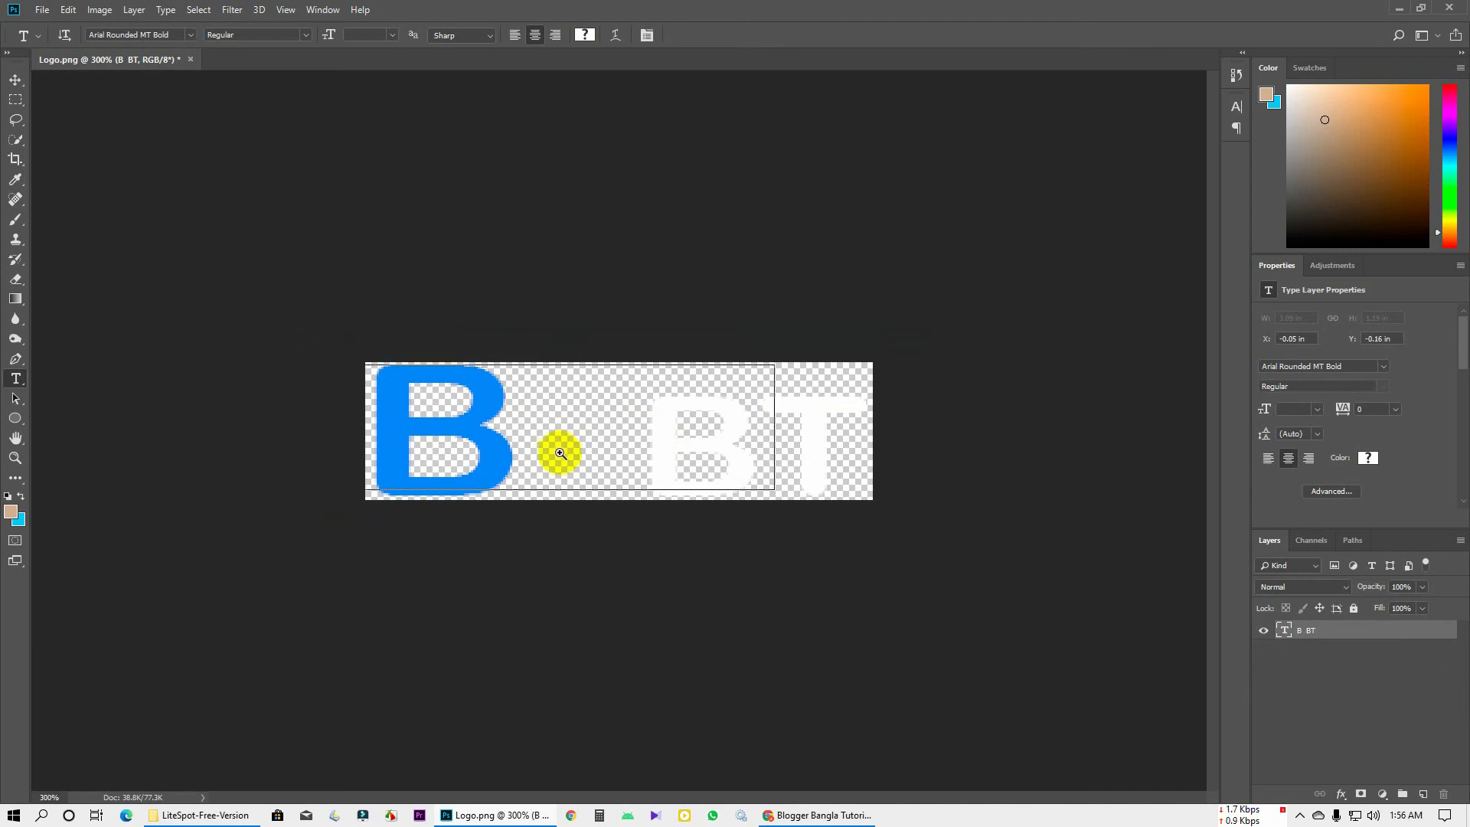
# Add a new empty layer above B BT and open the updated M emblem logo PNG
pyautogui.hotkey('ctrl', '+')
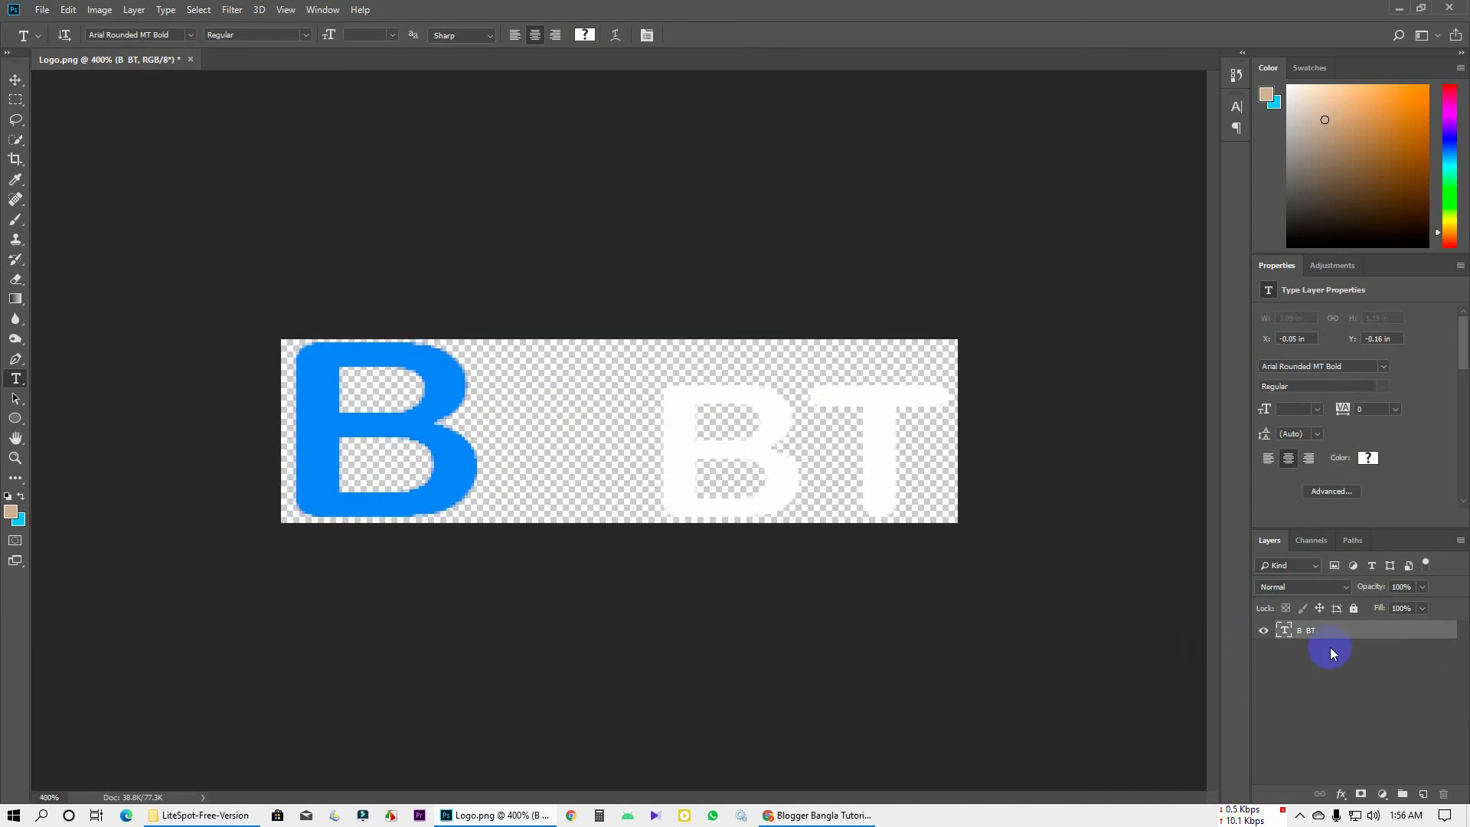
pyautogui.click(1422, 794)
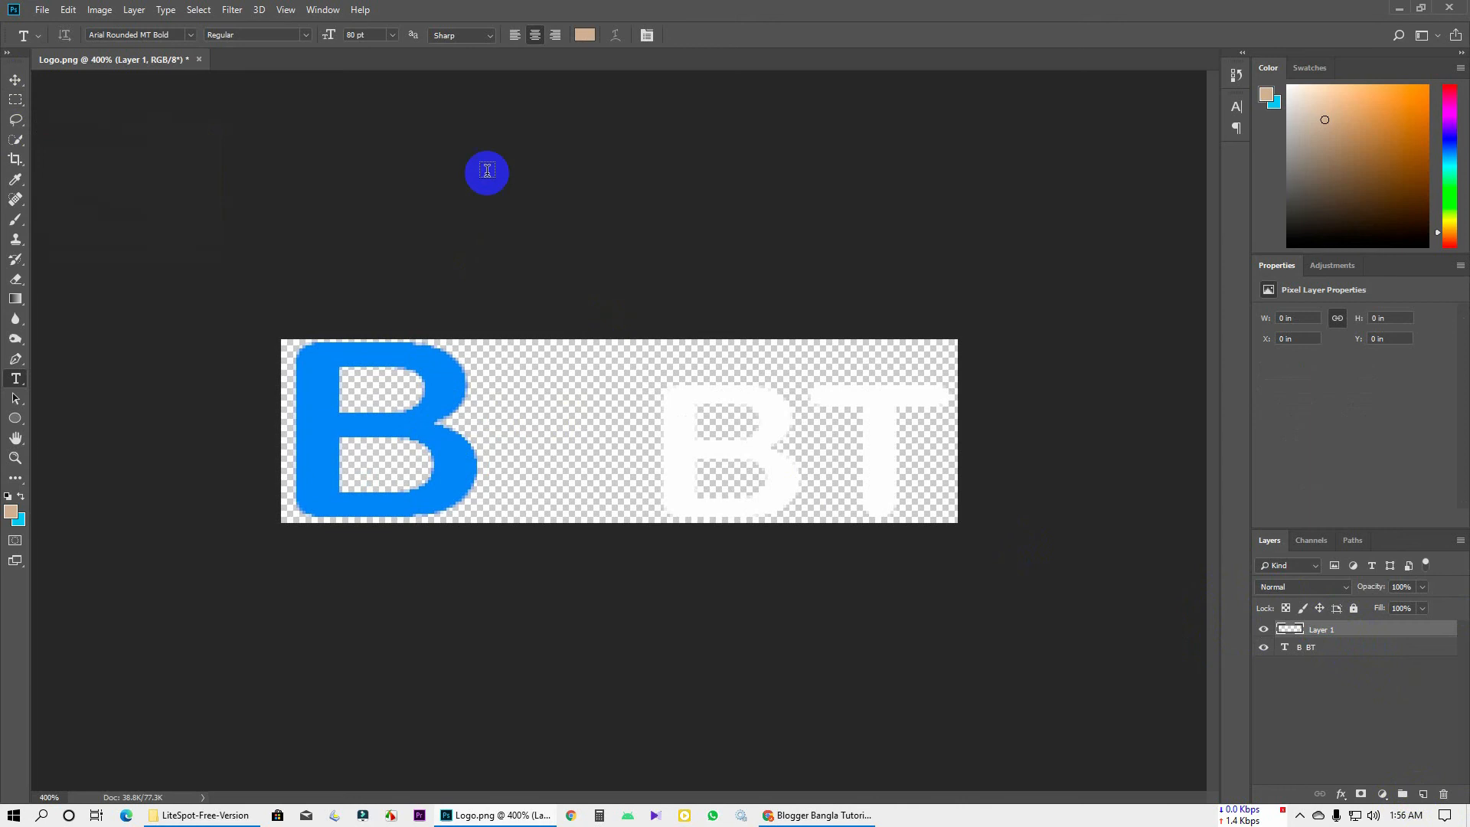
pyautogui.click(42, 9)
pyautogui.click(53, 46)
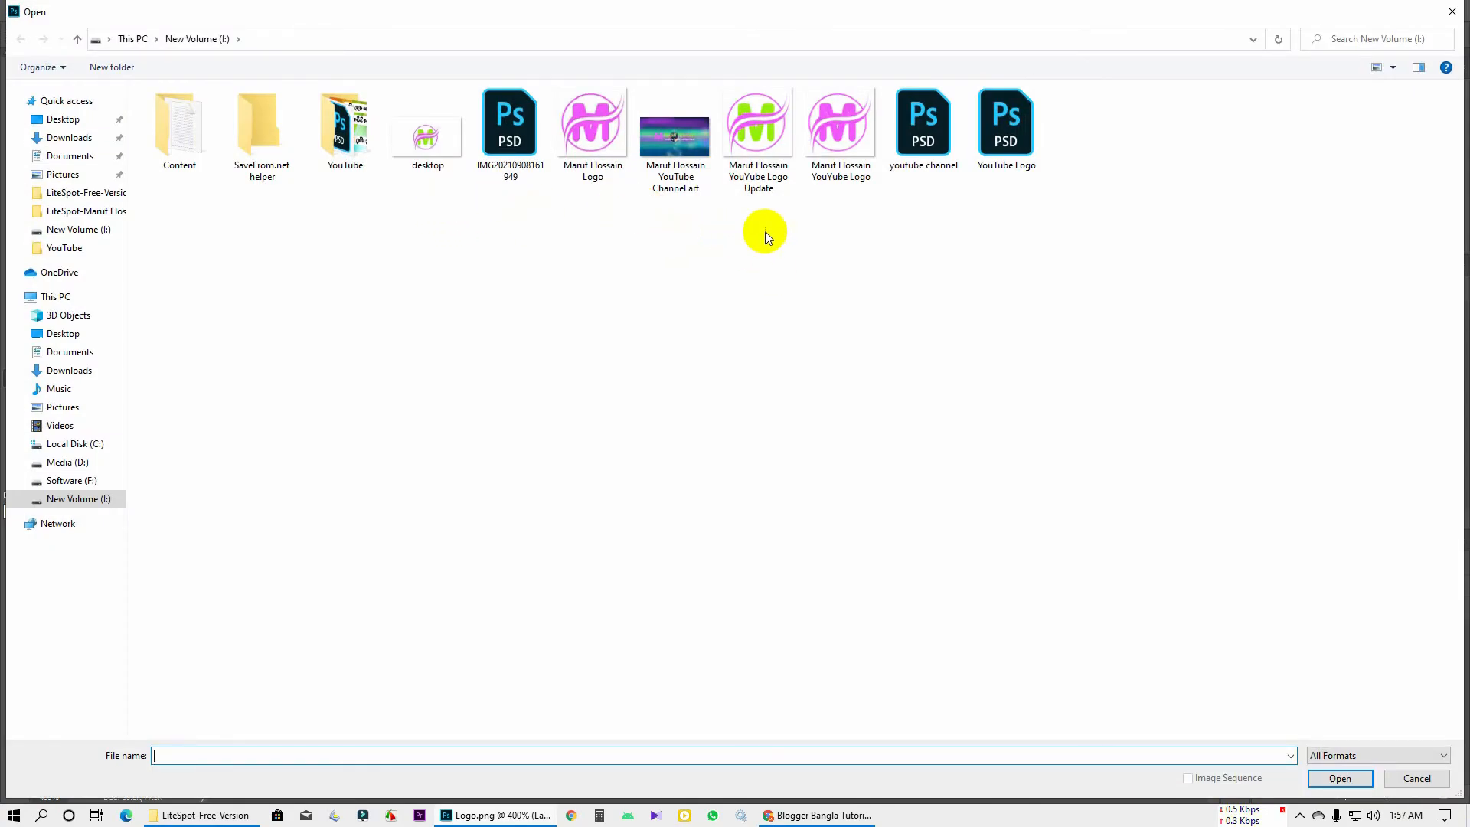
pyautogui.click(828, 182)
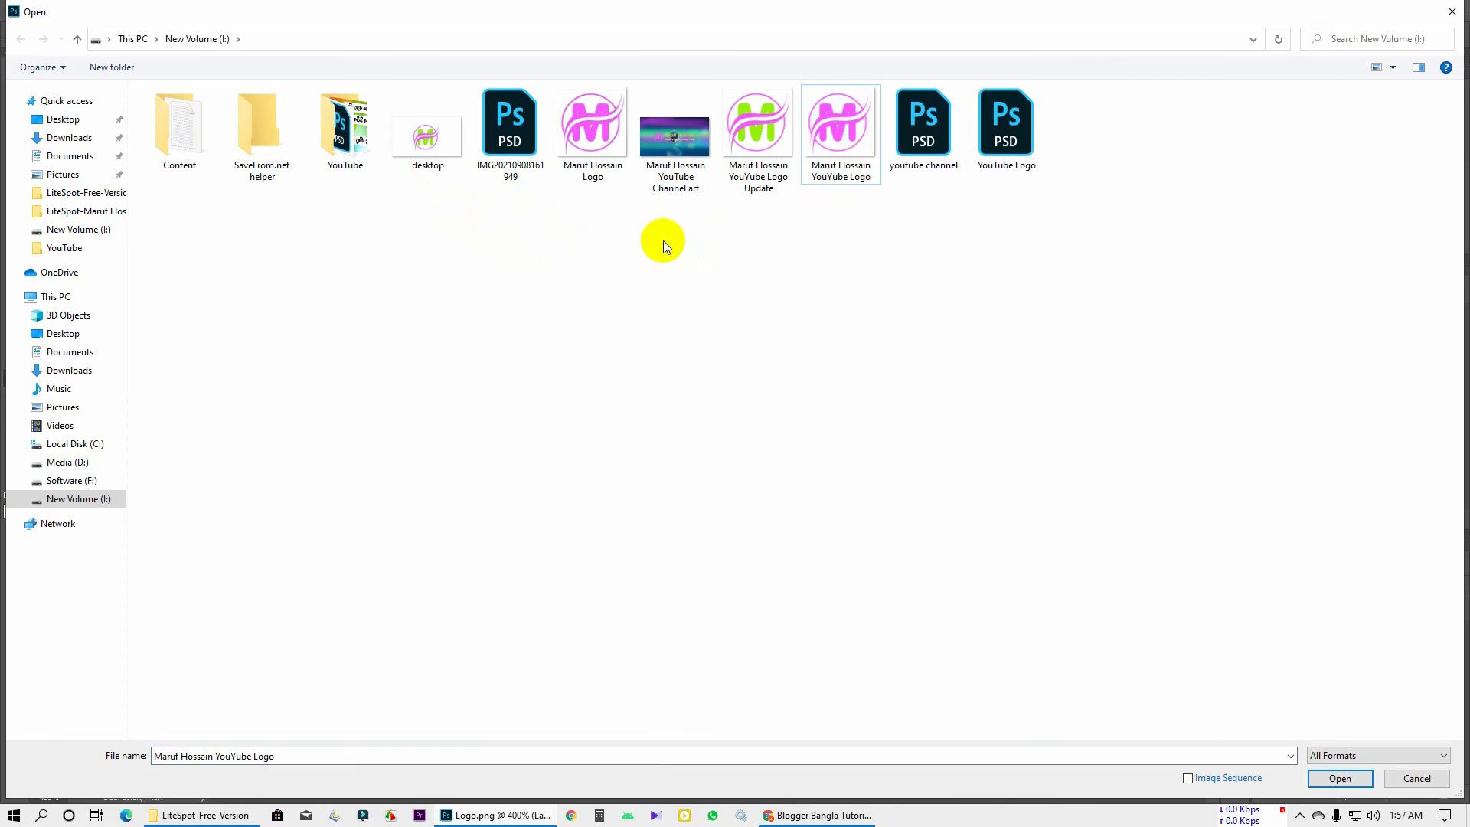
pyautogui.doubleClick(764, 187)
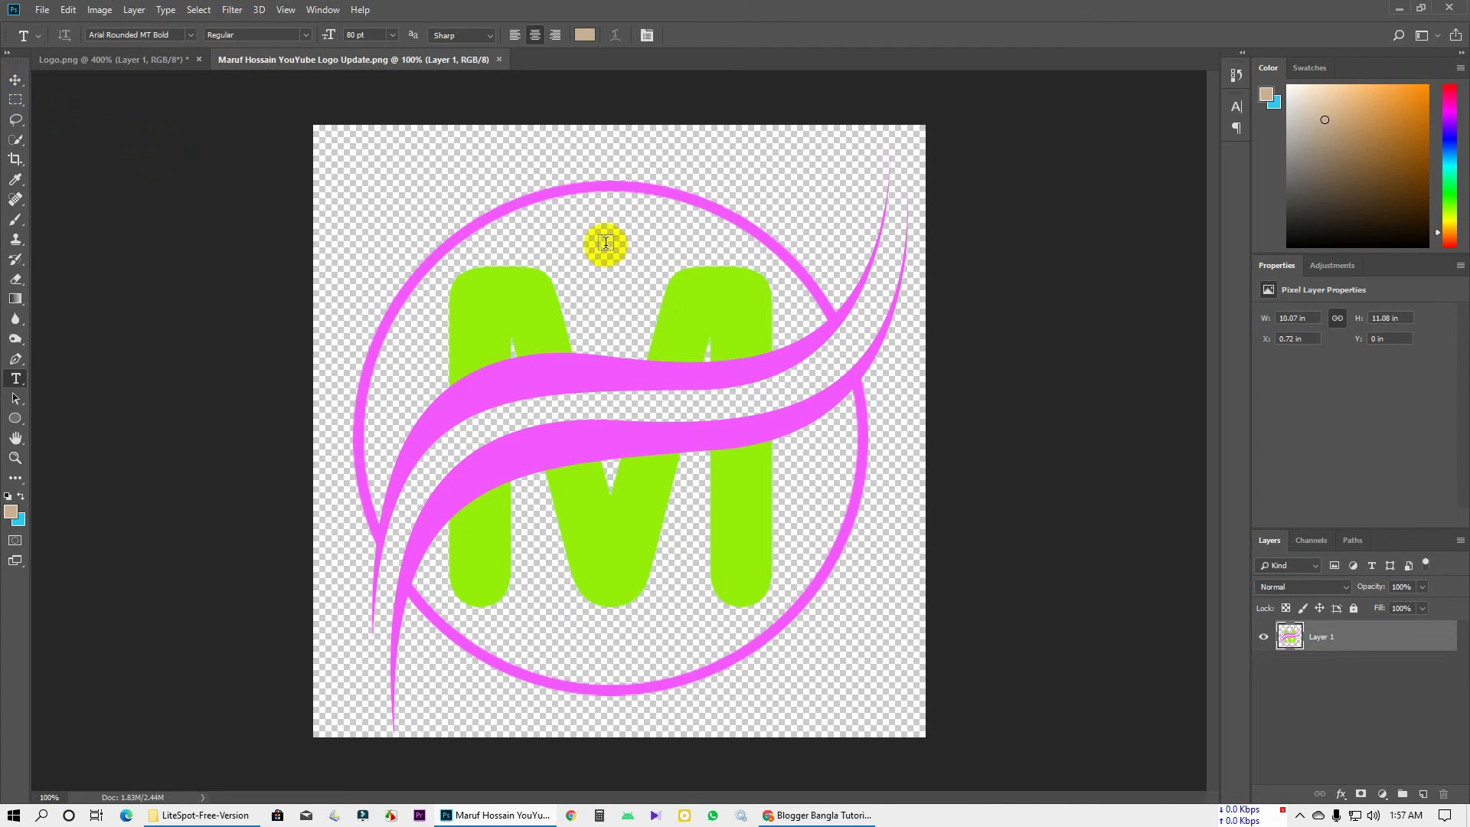
# Shrink the M emblem to 22% with Free Transform and apply it
pyautogui.hotkey('ctrl', 't')
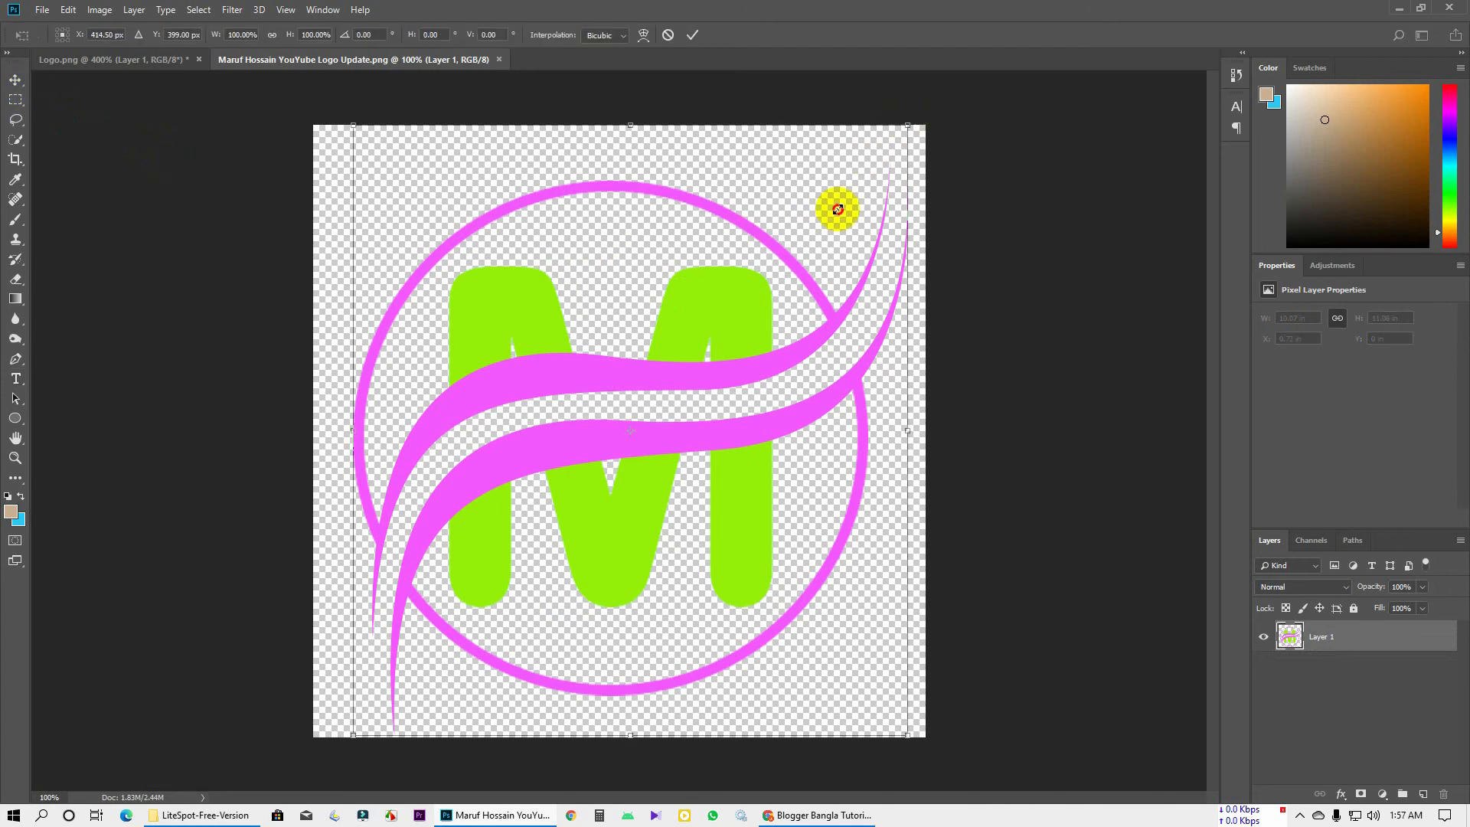
pyautogui.moveTo(911, 122); pyautogui.dragTo(656, 444)
pyautogui.press('Return')
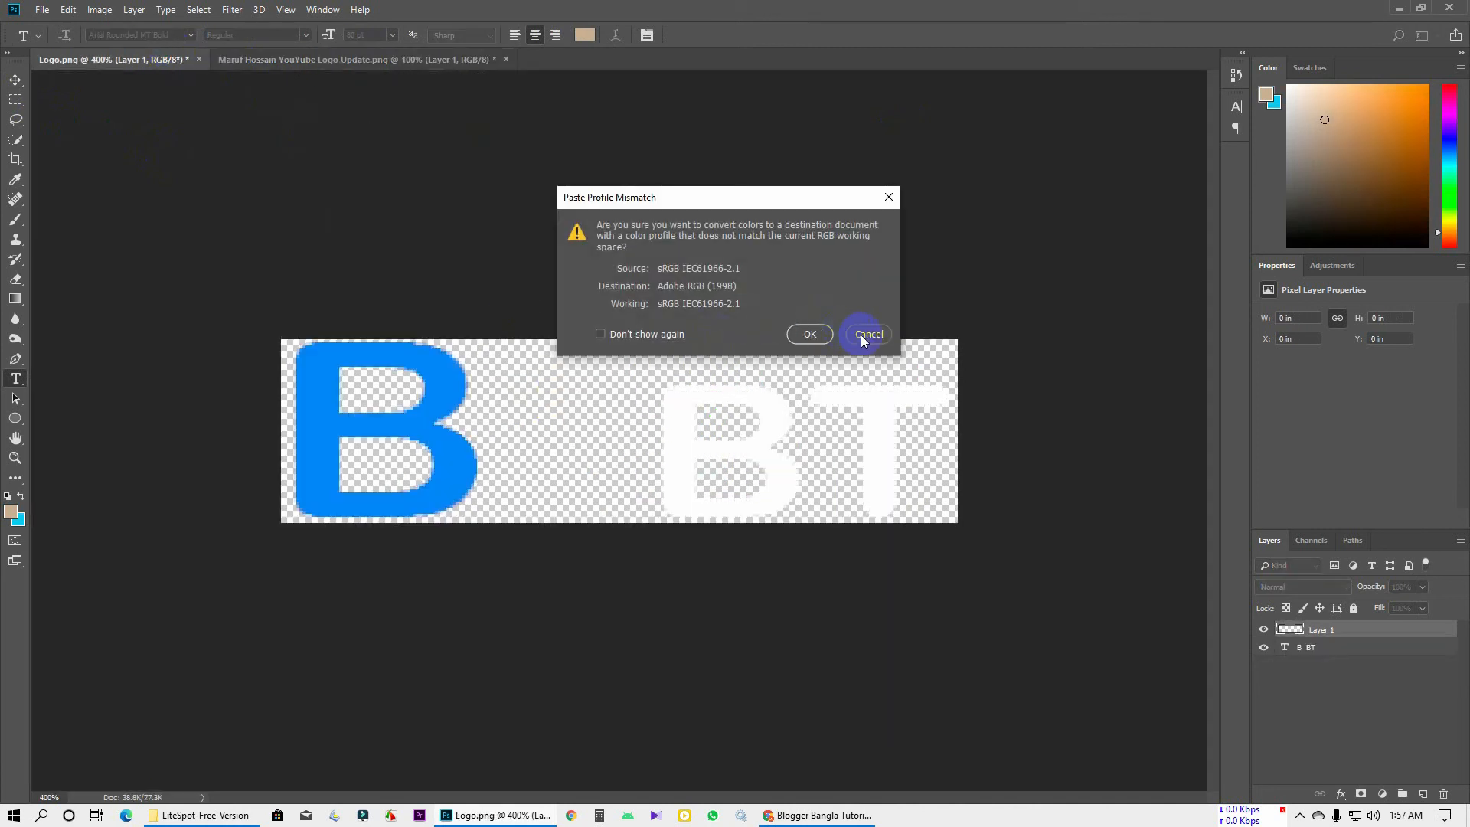
# Dismiss the profile mismatch, then scale the pasted emblem down and move it between B and BT
pyautogui.click(801, 335)
pyautogui.hotkey('ctrl', 't')
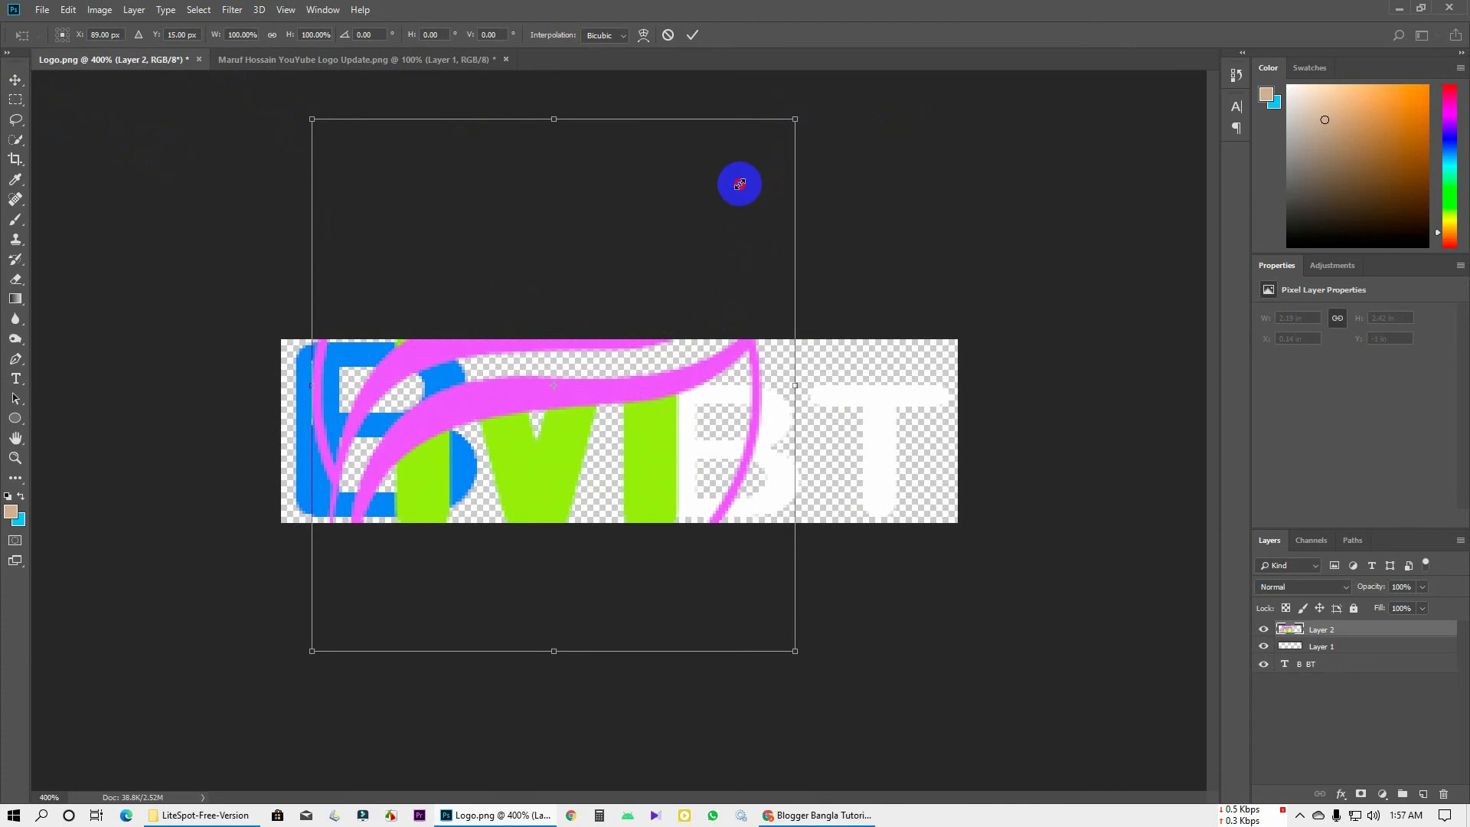
pyautogui.moveTo(795, 118); pyautogui.dragTo(647, 265)
pyautogui.scroll(1, 647, 265)
pyautogui.moveTo(578, 424); pyautogui.dragTo(591, 440)
pyautogui.moveTo(666, 285); pyautogui.dragTo(650, 316)
pyautogui.moveTo(590, 432); pyautogui.dragTo(589, 431)
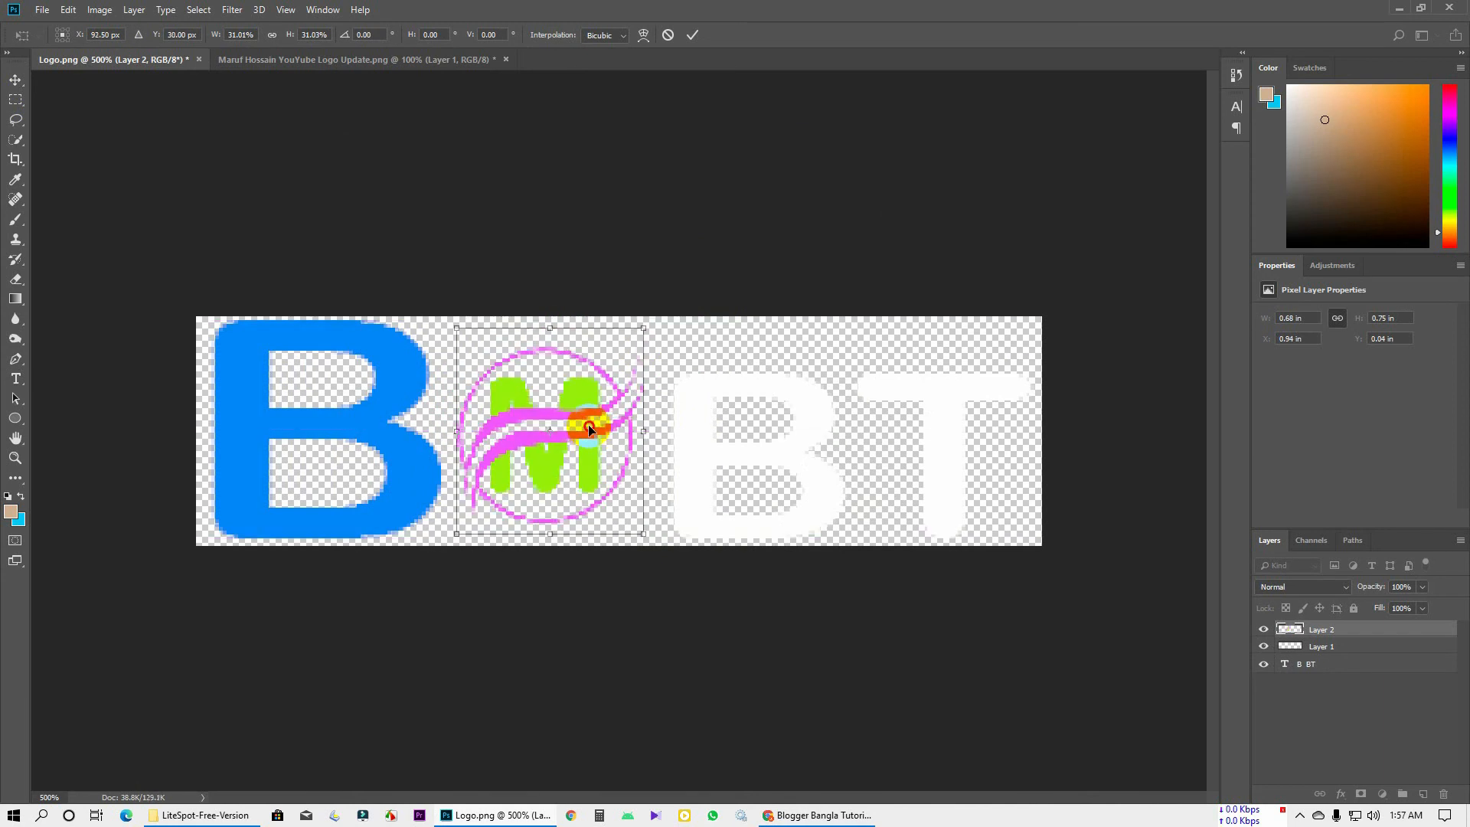
pyautogui.press('Return')
pyautogui.press('t')
# Fine-tune the emblem's size and position between B and BT and apply it
pyautogui.hotkey('ctrl', 't')
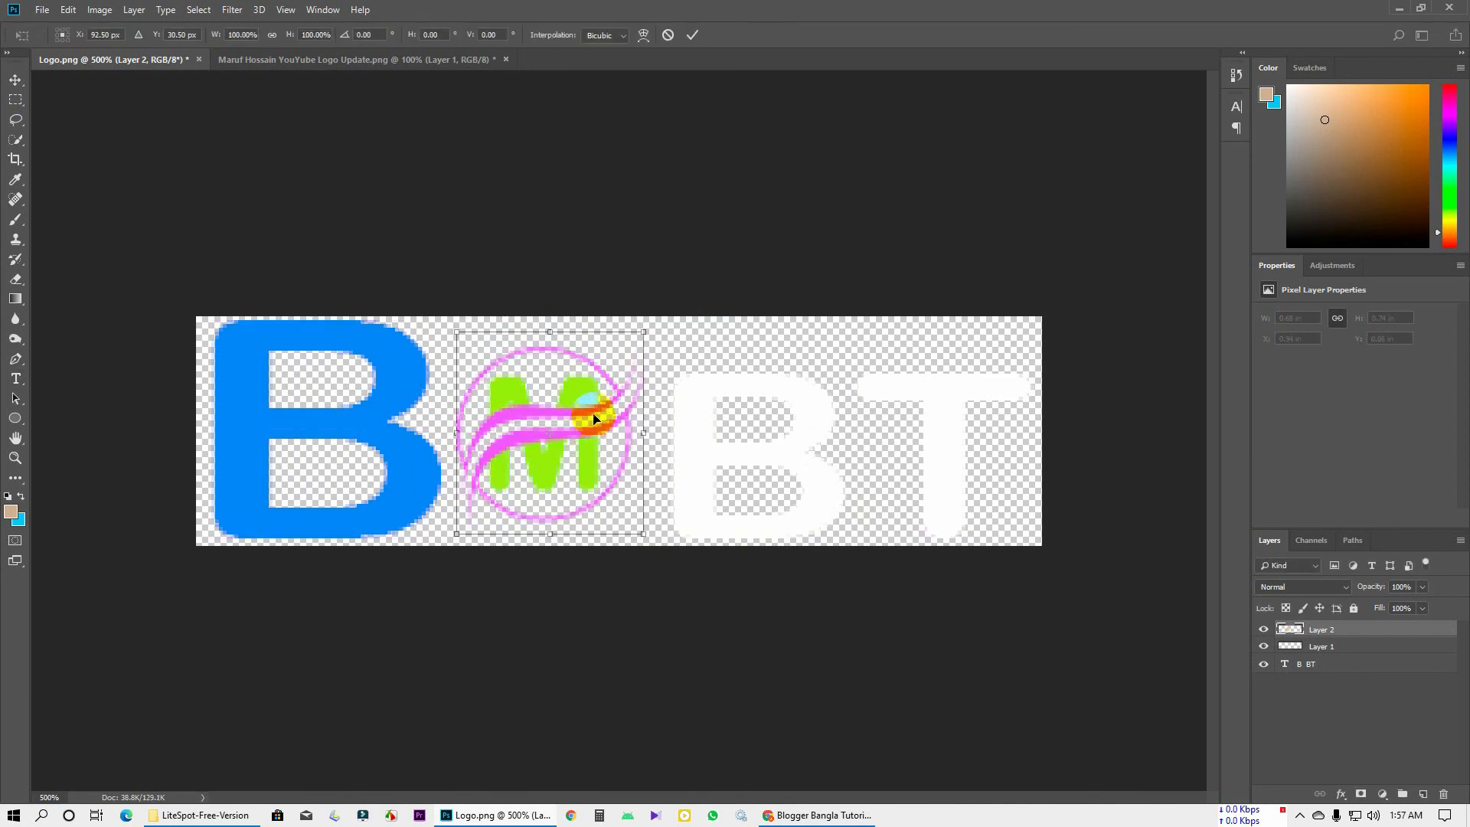
pyautogui.moveTo(643, 334); pyautogui.dragTo(635, 339)
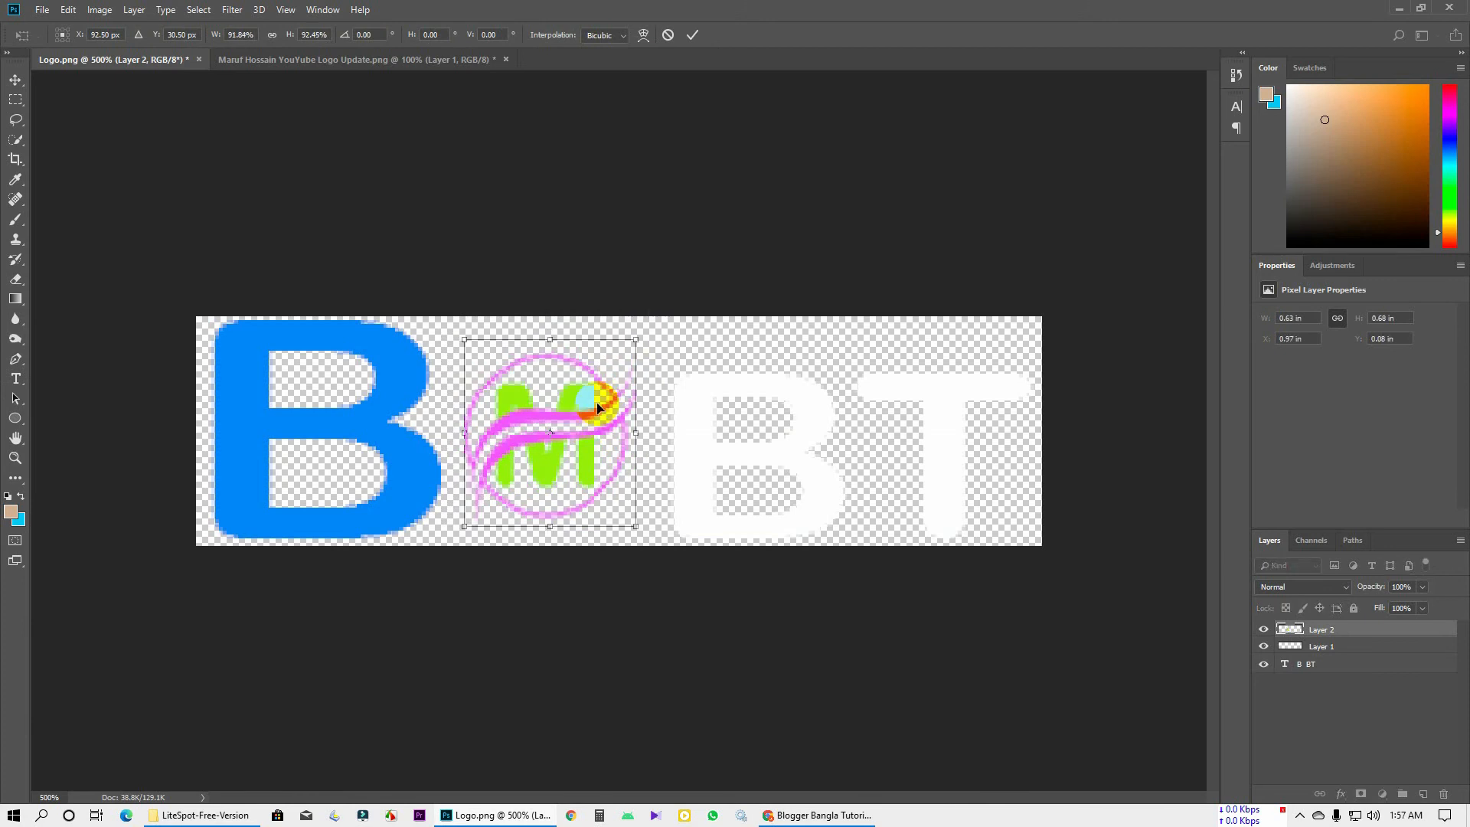
pyautogui.moveTo(604, 394); pyautogui.dragTo(598, 409)
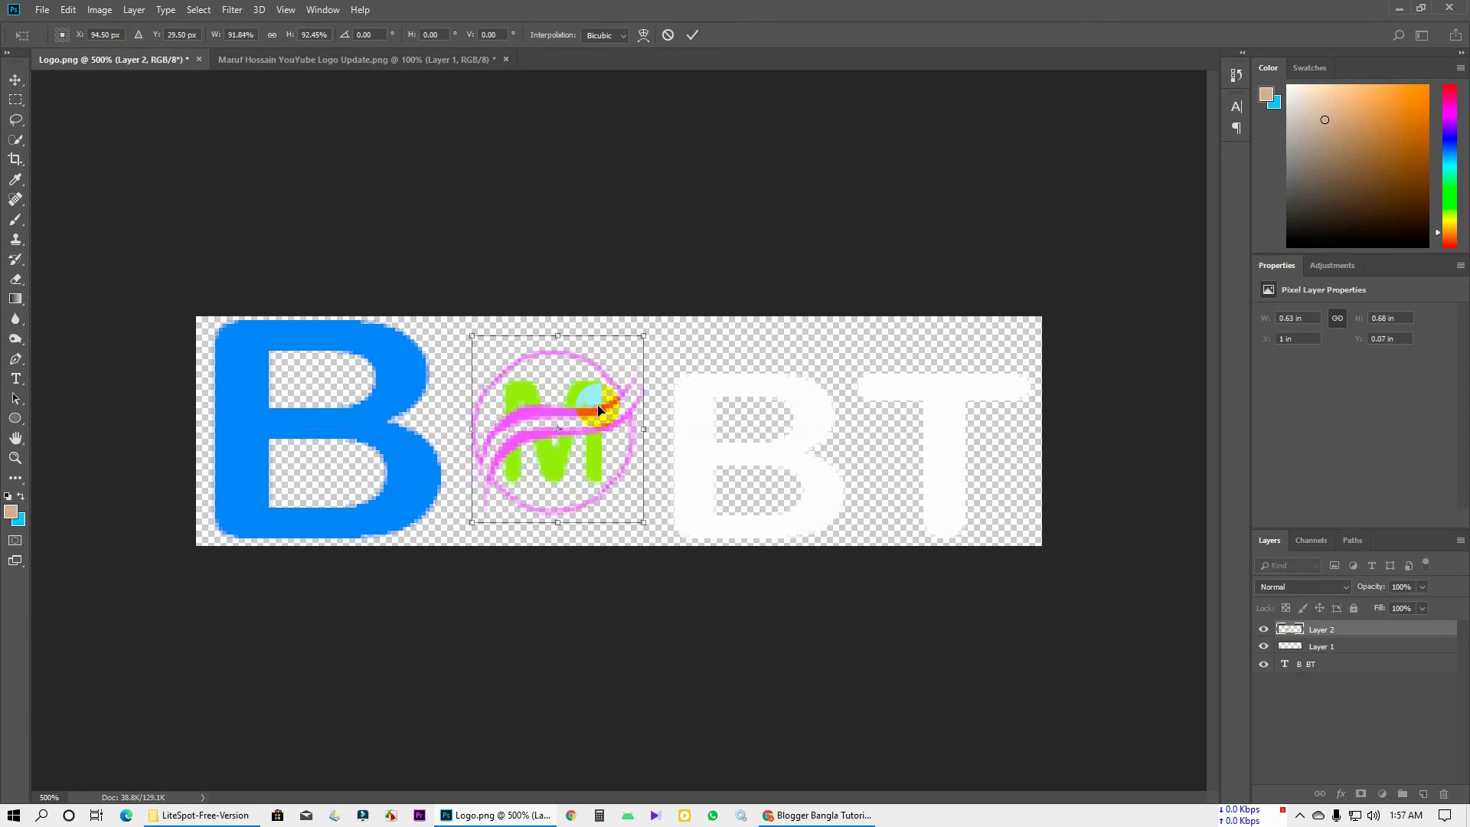
pyautogui.press('t')
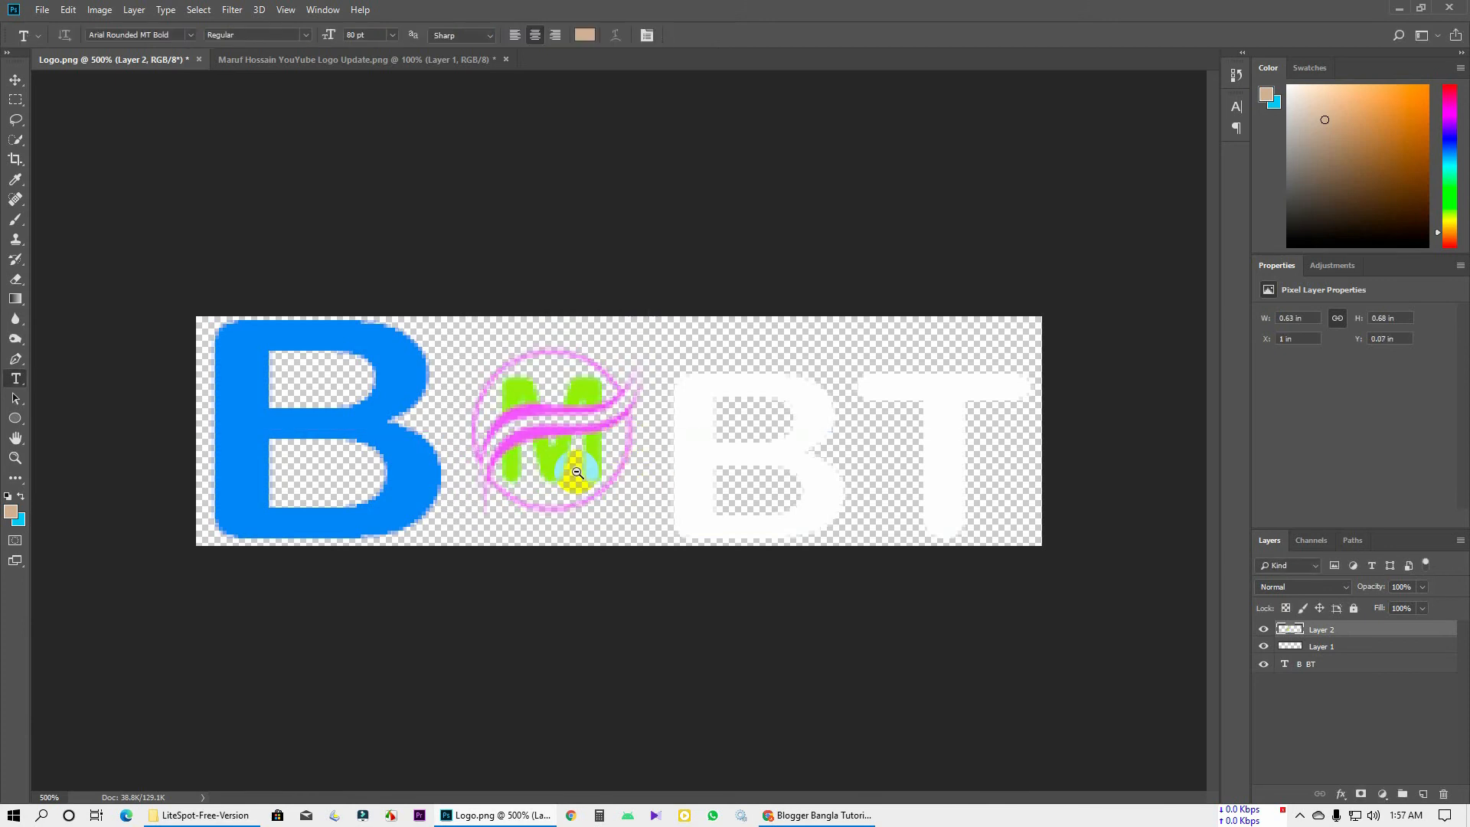
pyautogui.scroll(-3, 554, 469)
pyautogui.scroll(-5, 555, 469)
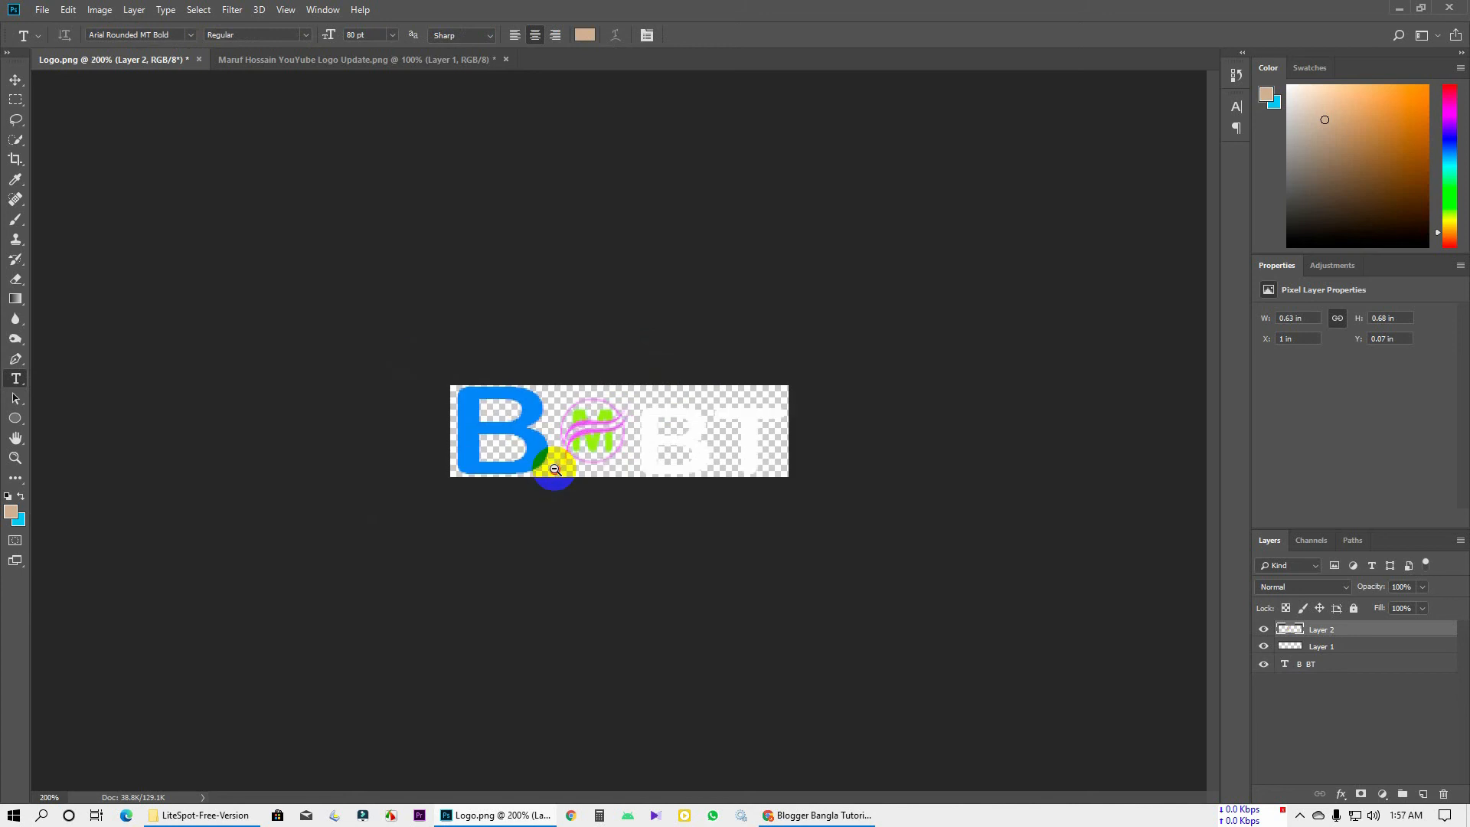
pyautogui.click(663, 423)
pyautogui.scroll(6, 663, 423)
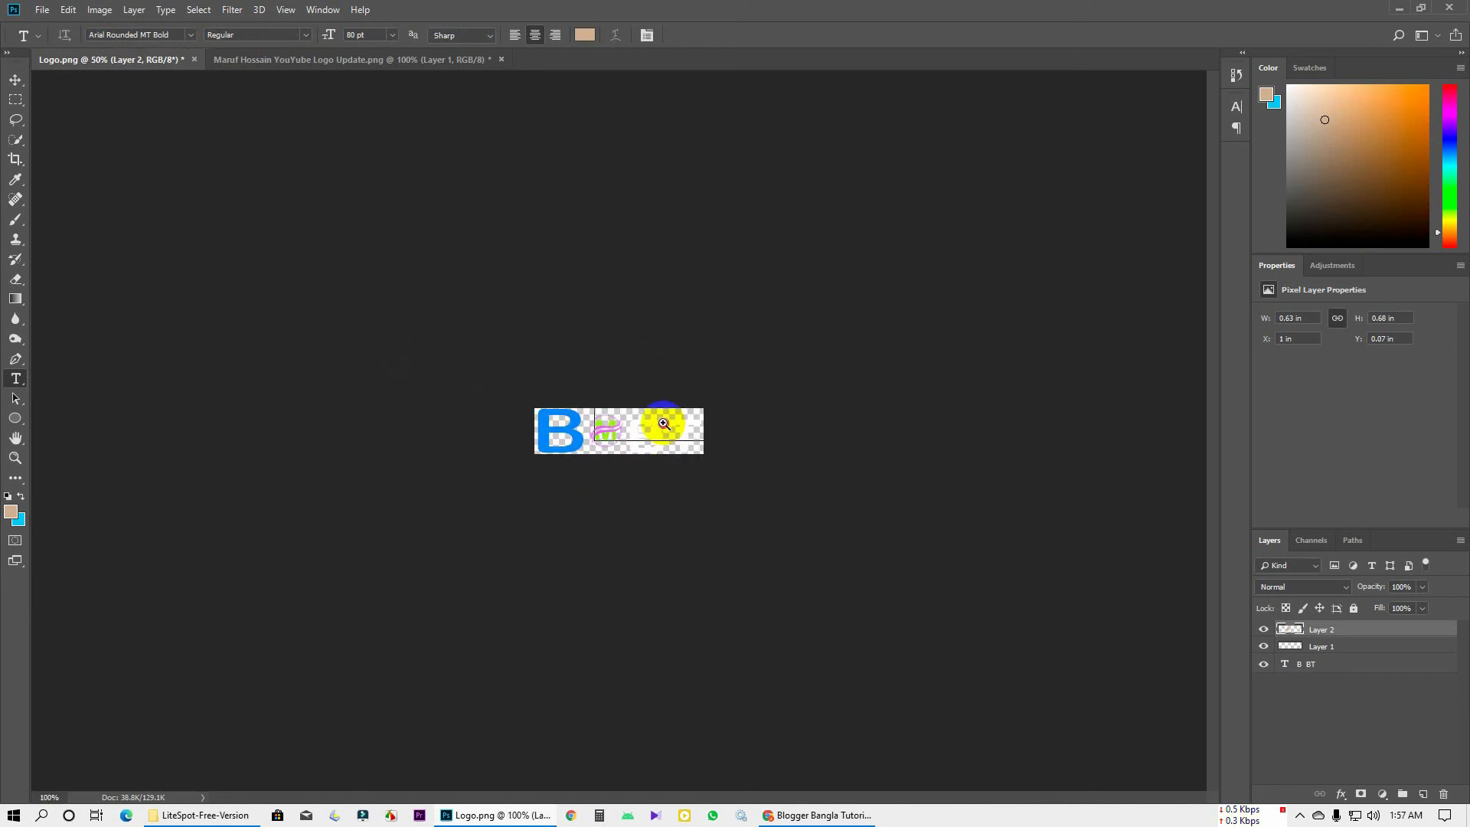
pyautogui.scroll(-1, 630, 410)
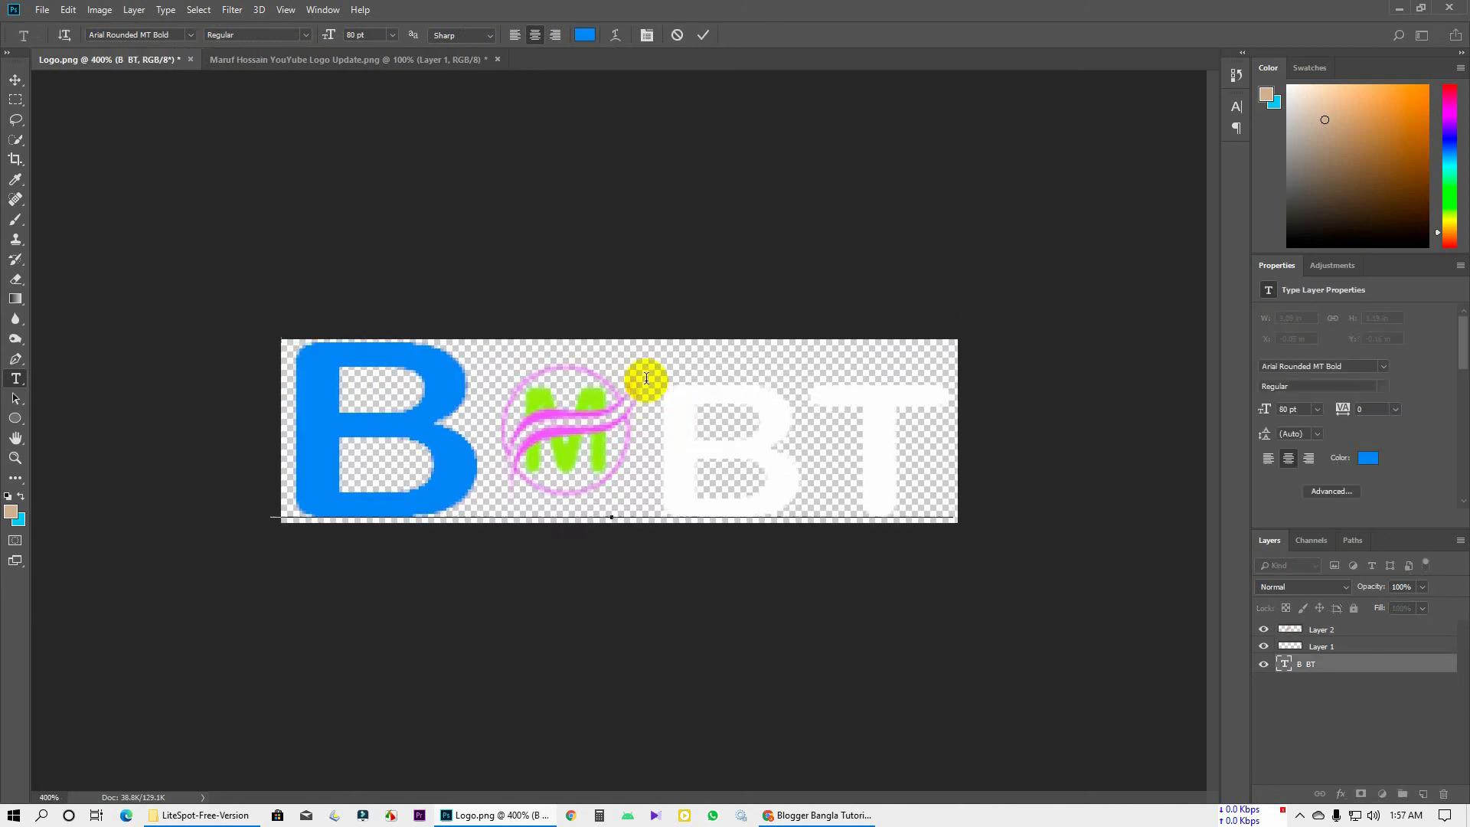
# Change the BT letters from white to black and commit the text edit
pyautogui.click(703, 34)
pyautogui.hotkey('alt', 'Tab')
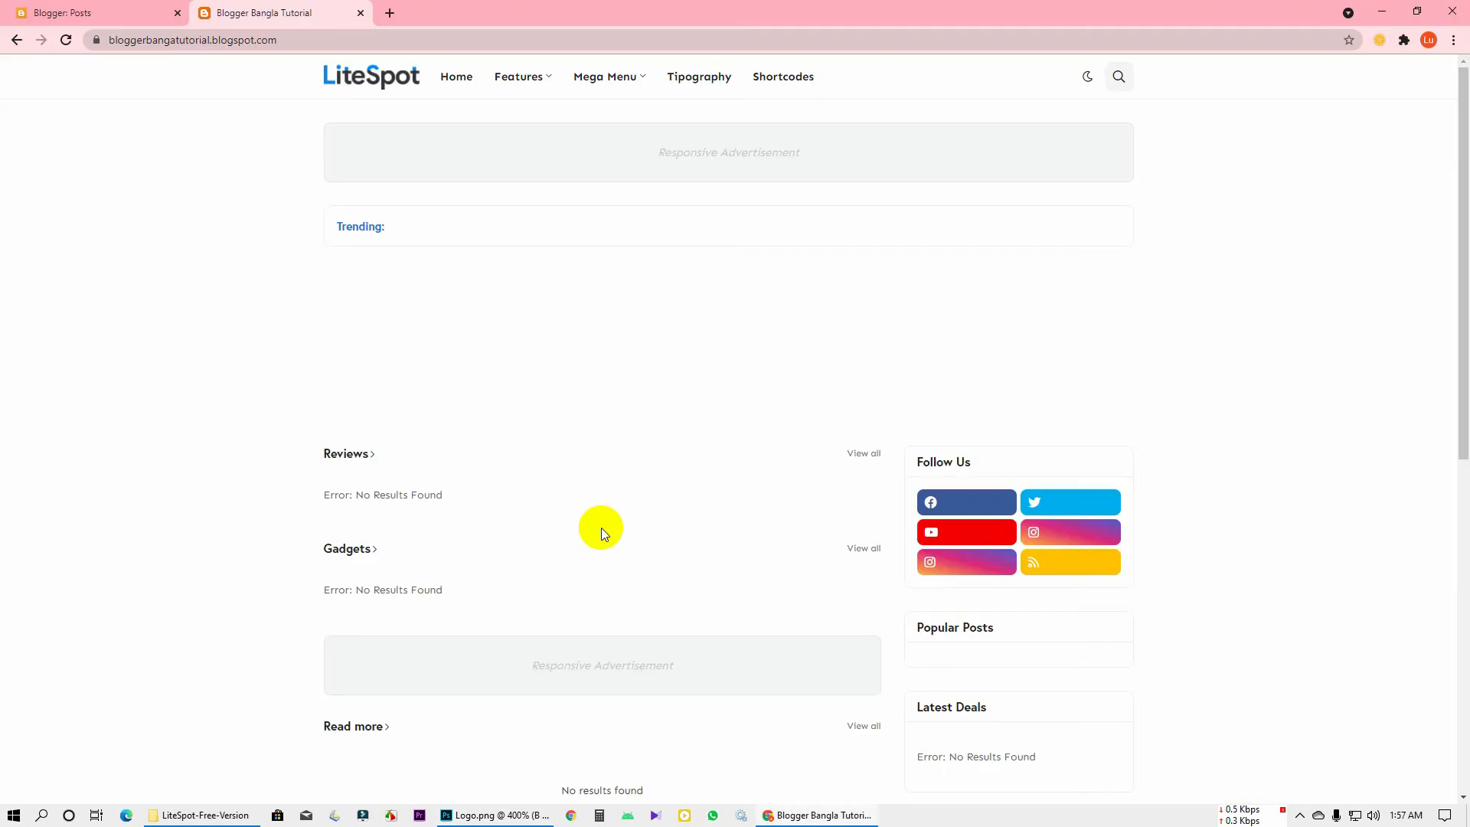
pyautogui.hotkey('alt', 'Tab')
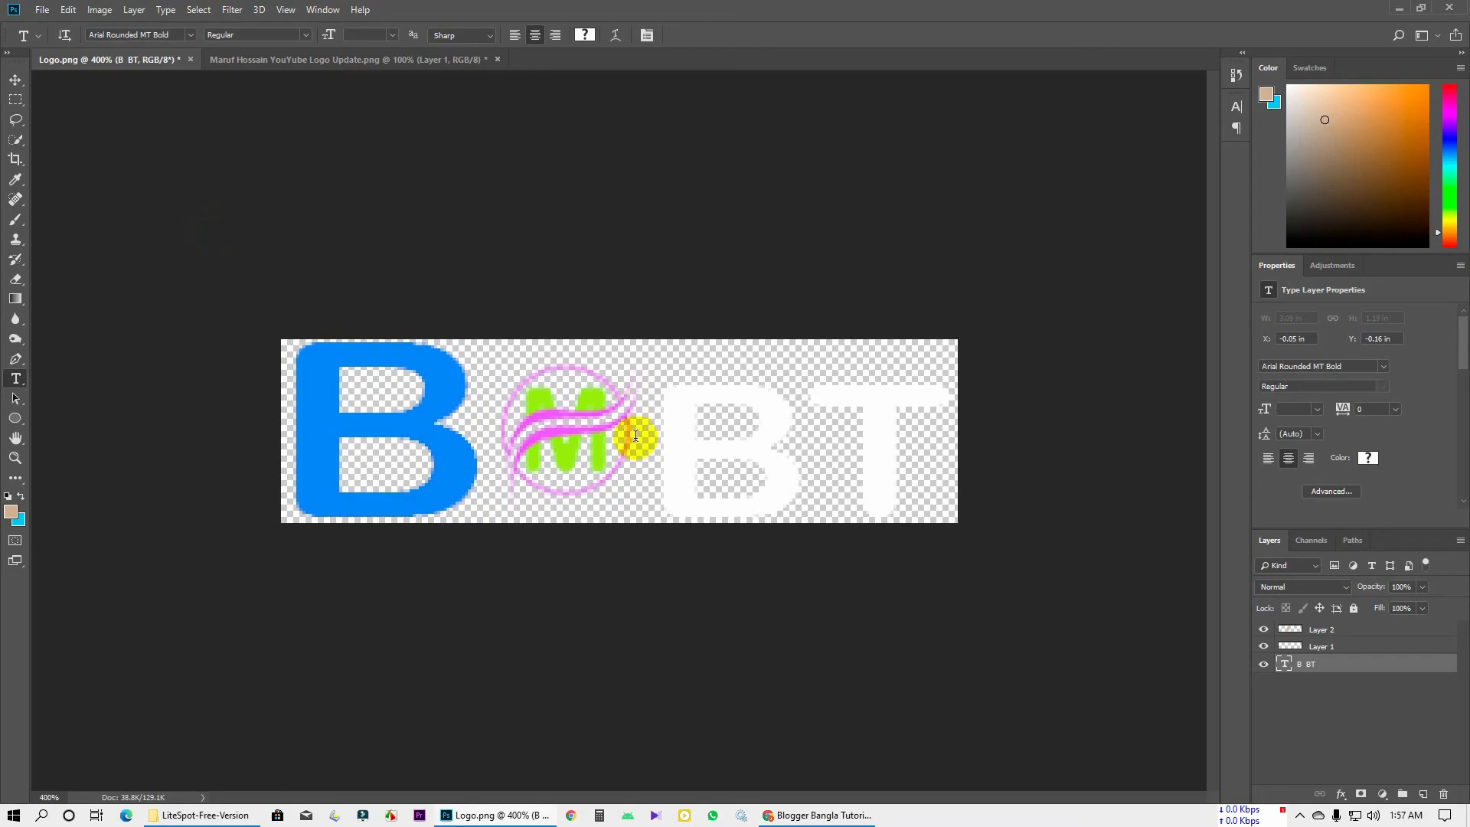
pyautogui.moveTo(656, 433); pyautogui.dragTo(969, 468)
pyautogui.click(584, 35)
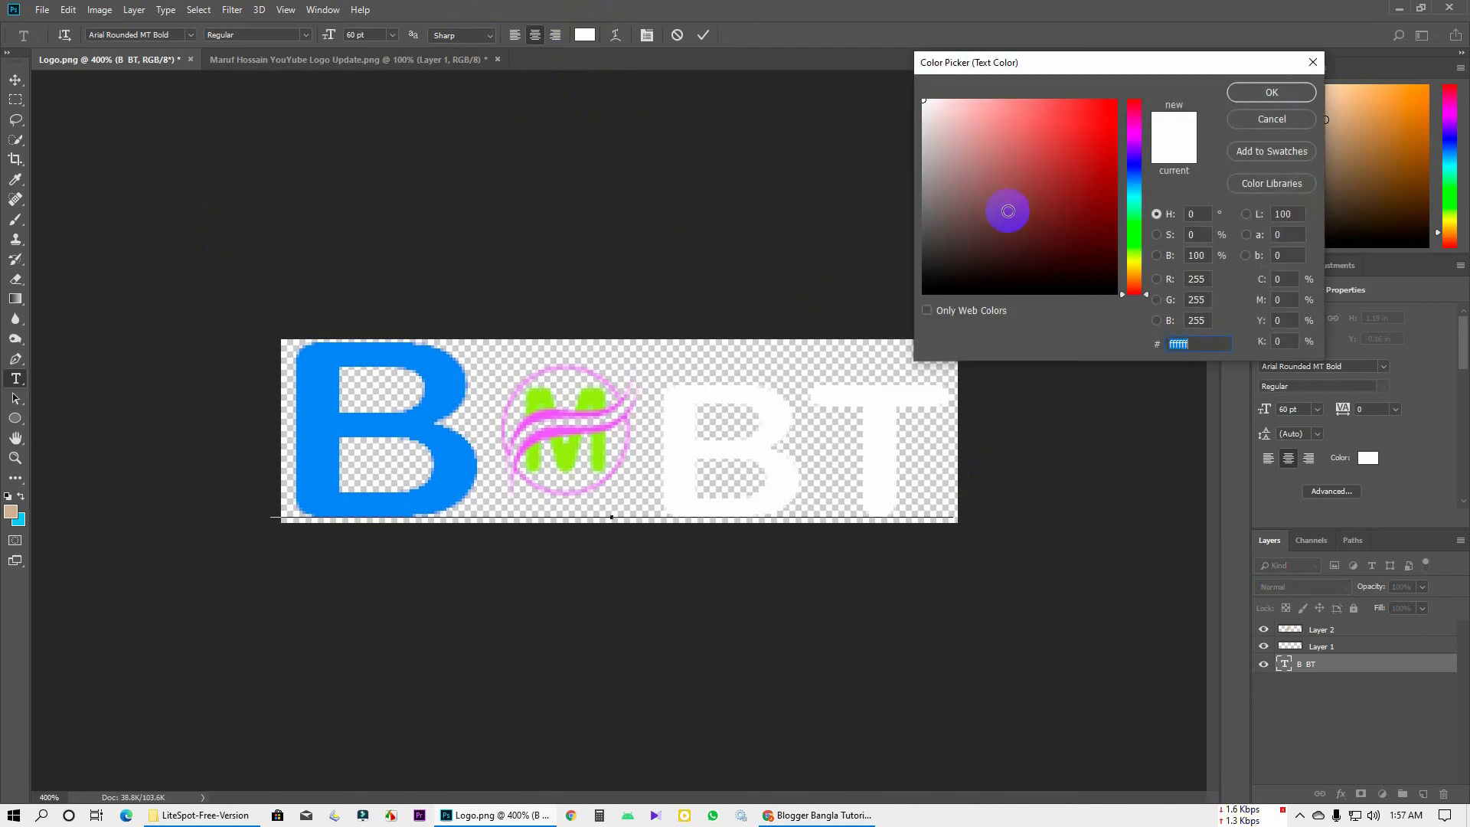
pyautogui.moveTo(988, 220); pyautogui.dragTo(892, 348)
pyautogui.click(1272, 92)
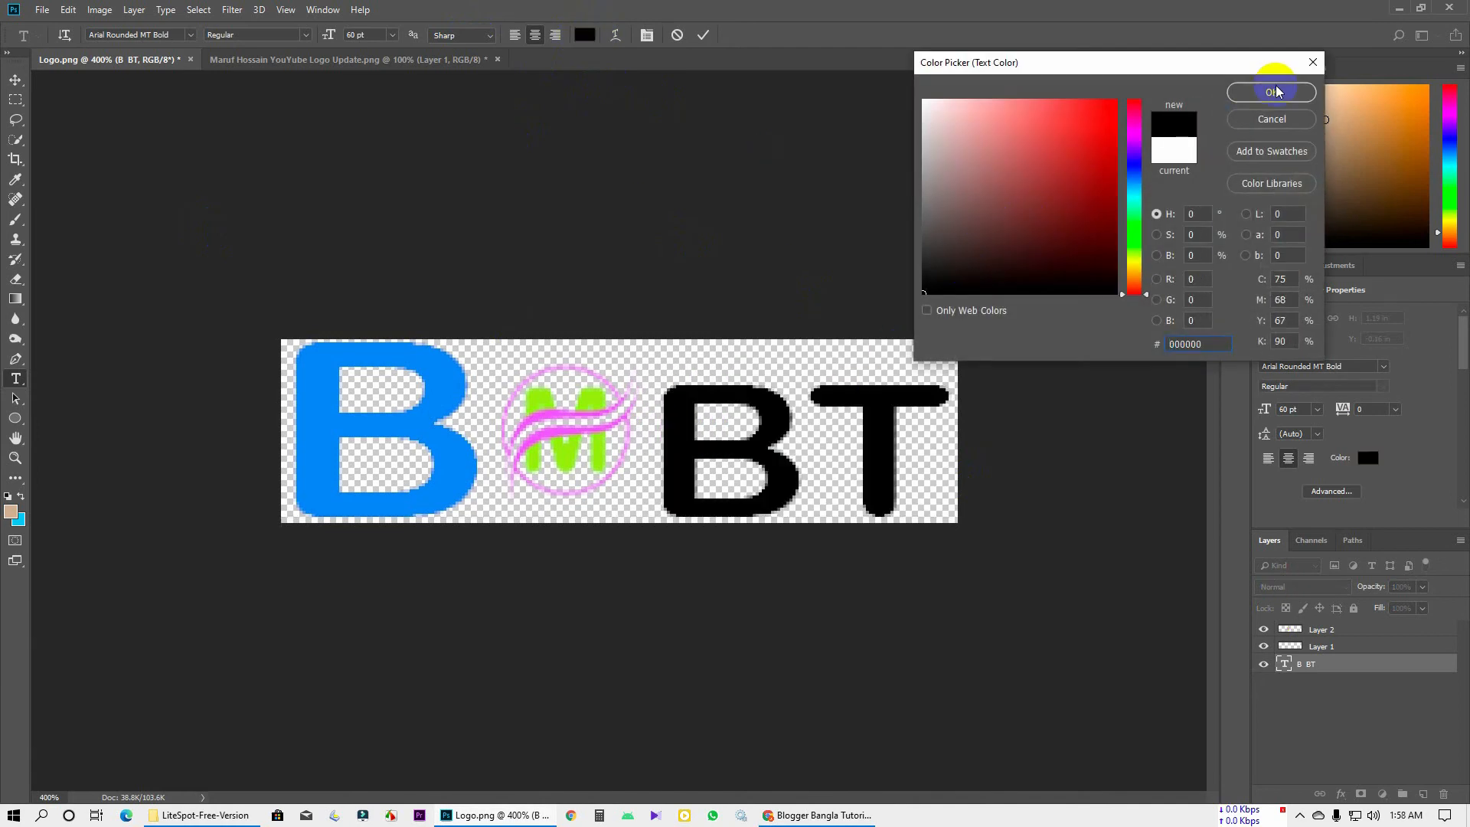
pyautogui.click(702, 36)
pyautogui.hotkey('ctrl', '-')
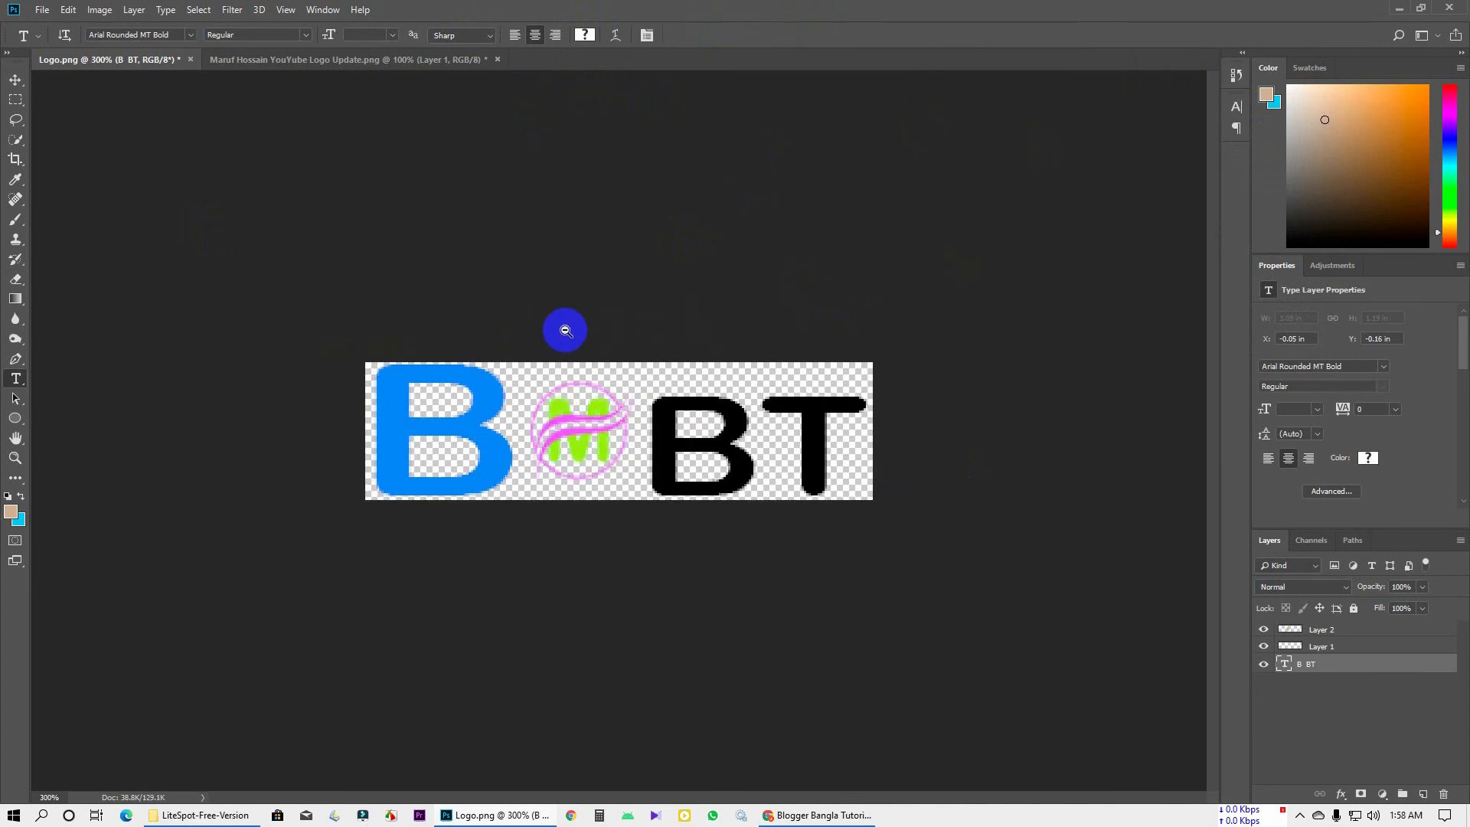
# Save the logo as a PNG named 'Blogger Bangla Tutorial Logo' on the Desktop
pyautogui.hotkey('ctrl', 'shift', 's')
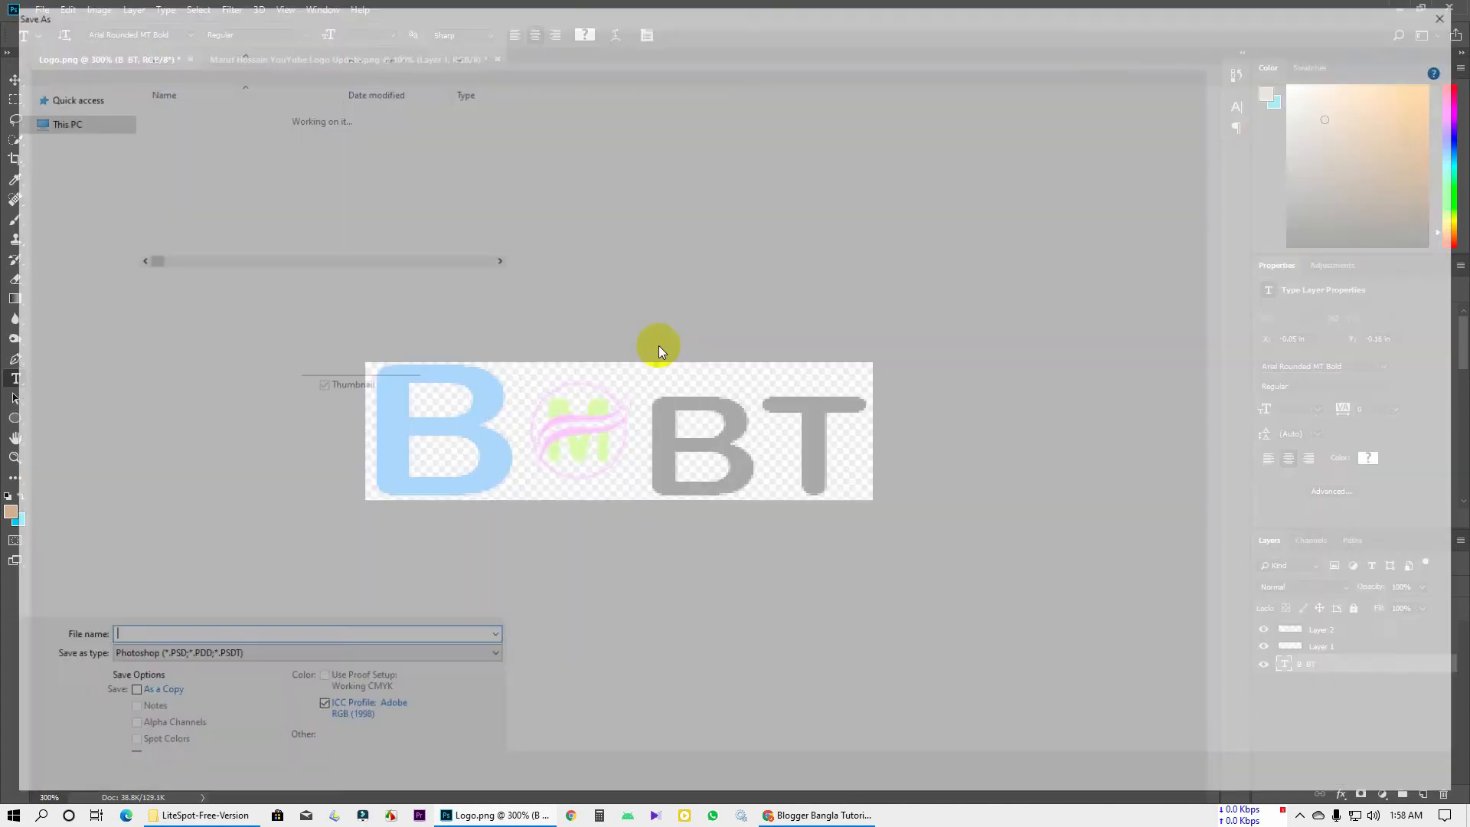
pyautogui.click(190, 660)
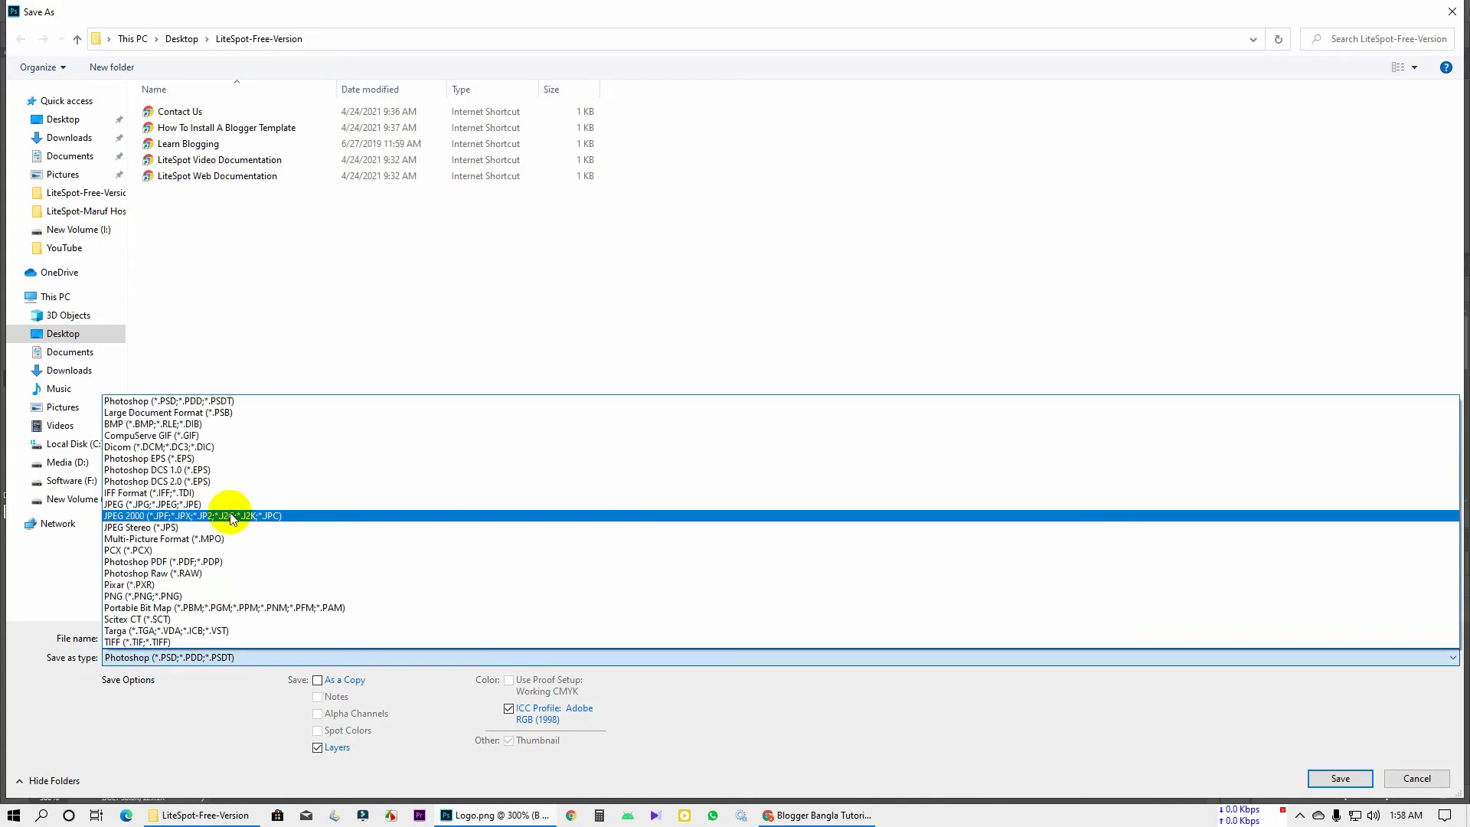
pyautogui.click(279, 502)
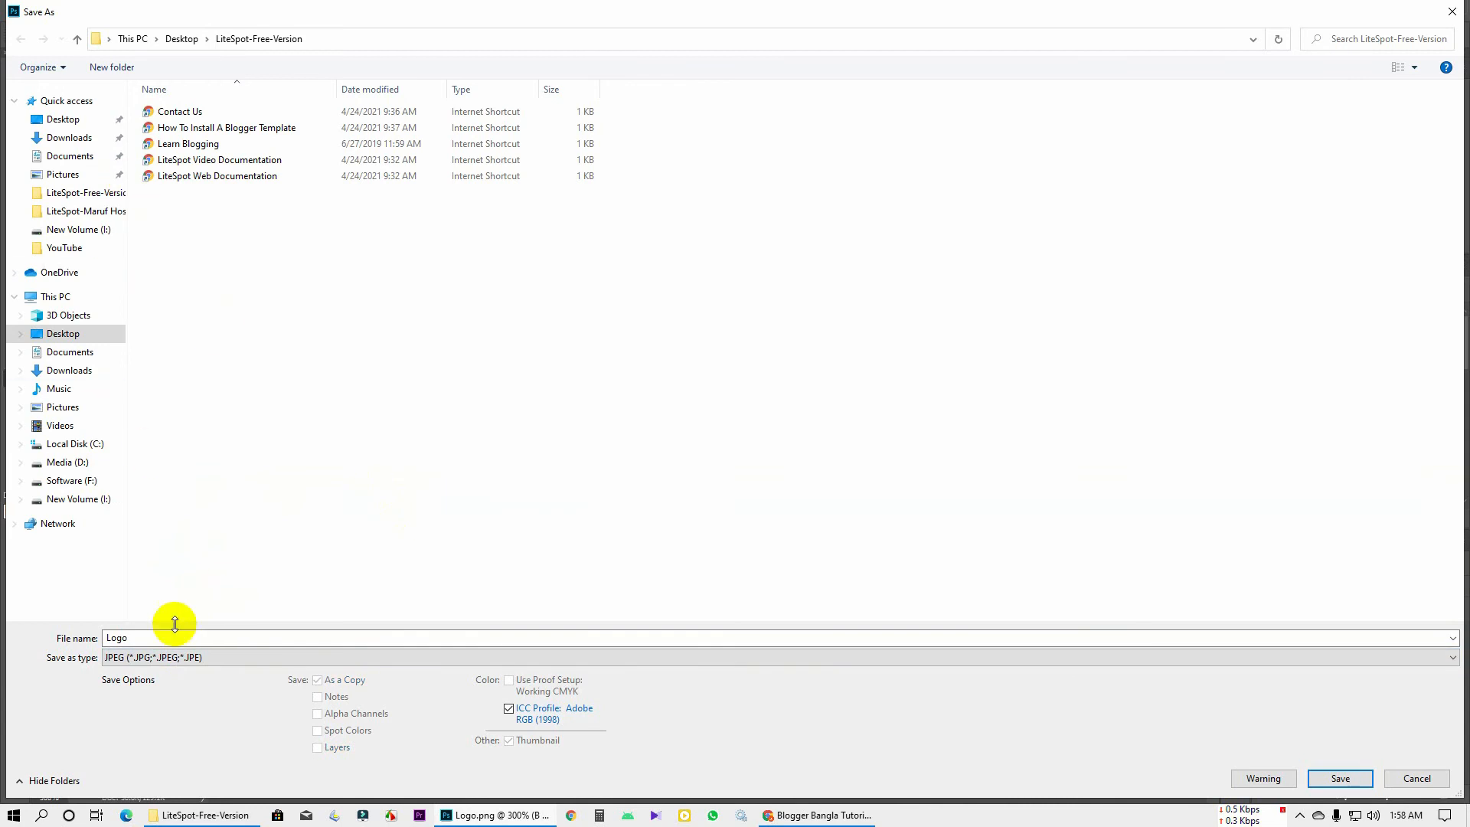
pyautogui.click(176, 657)
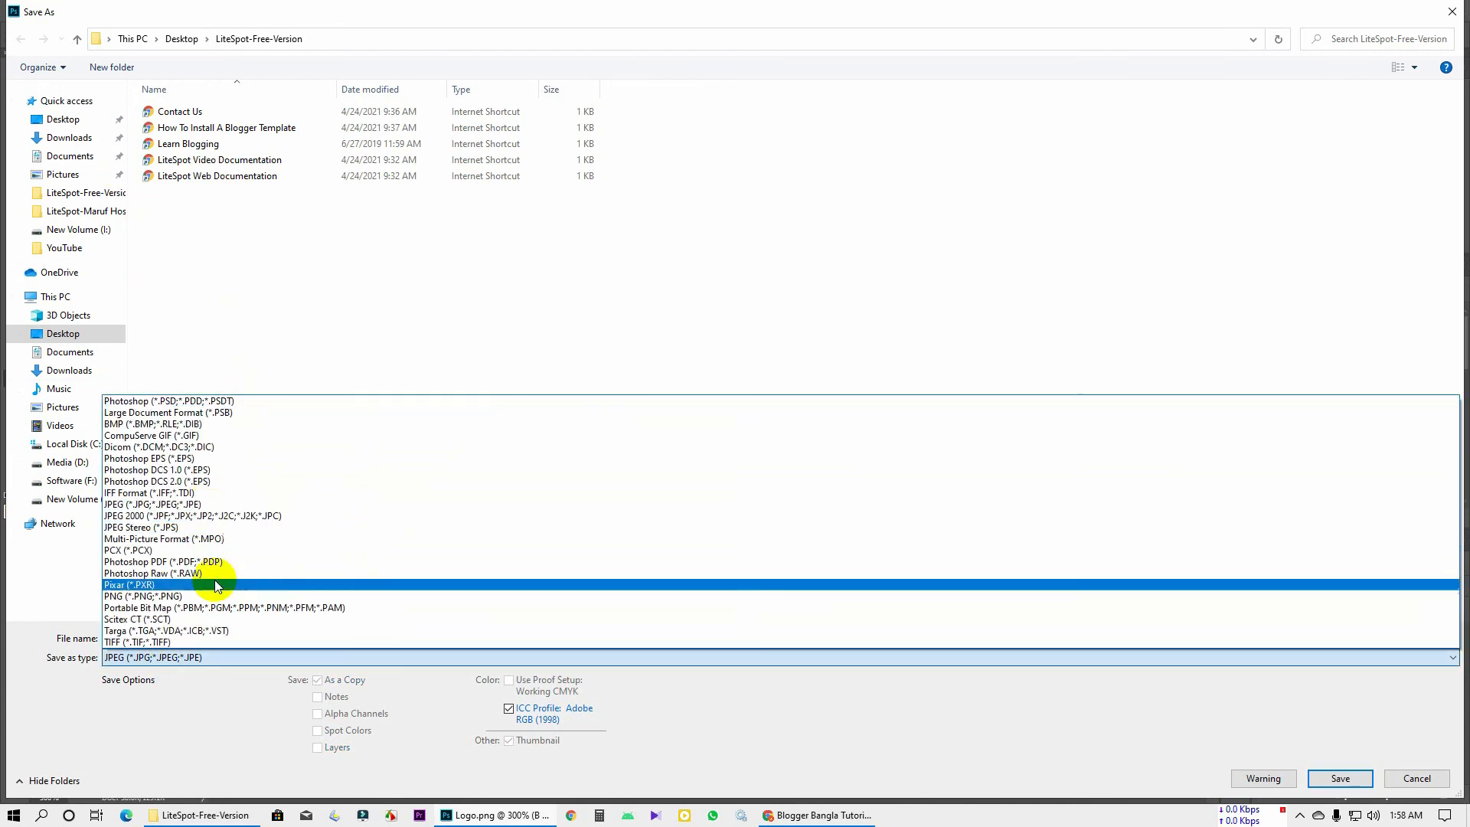
pyautogui.click(181, 596)
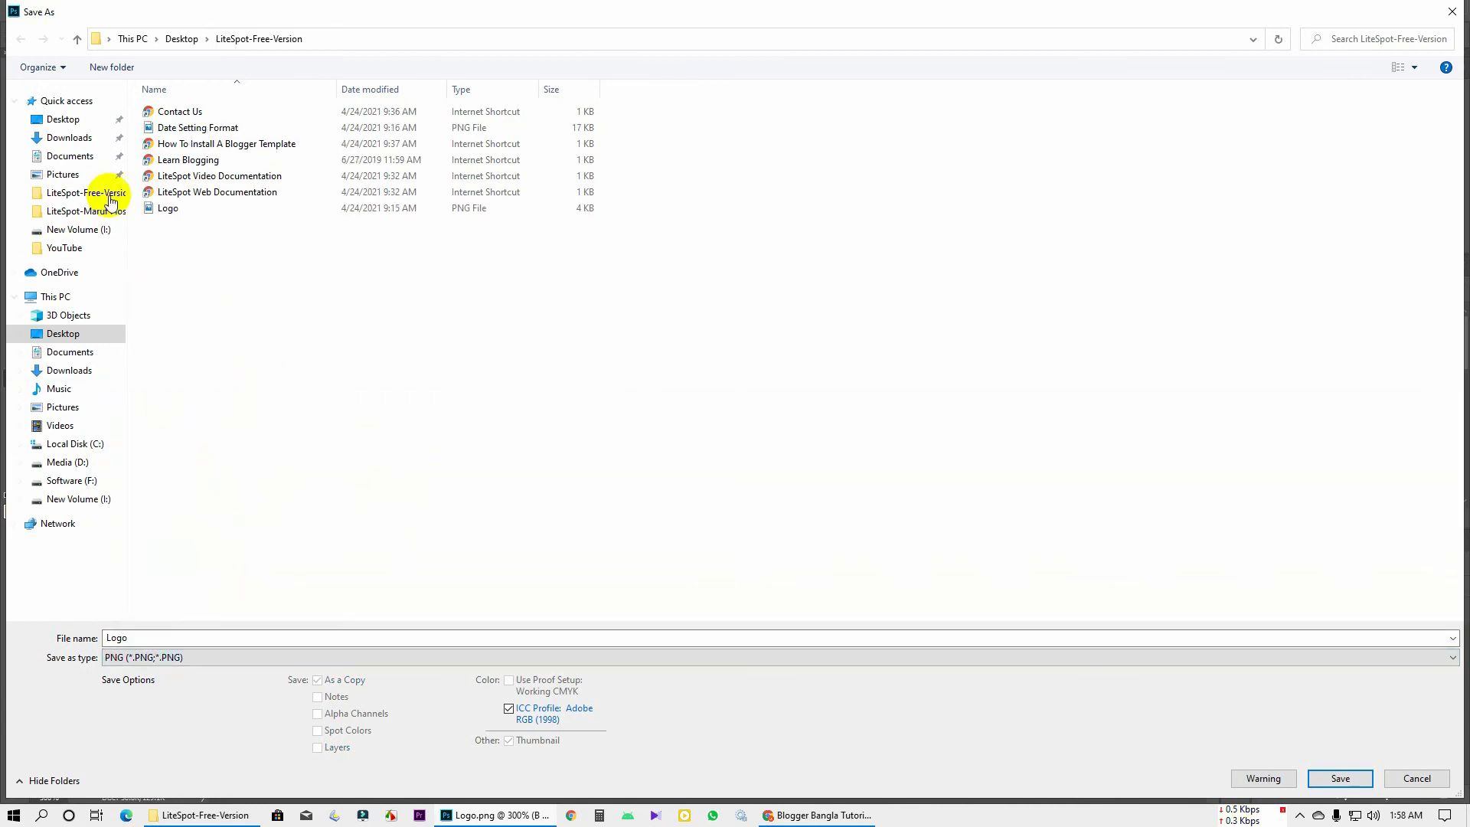
pyautogui.click(66, 100)
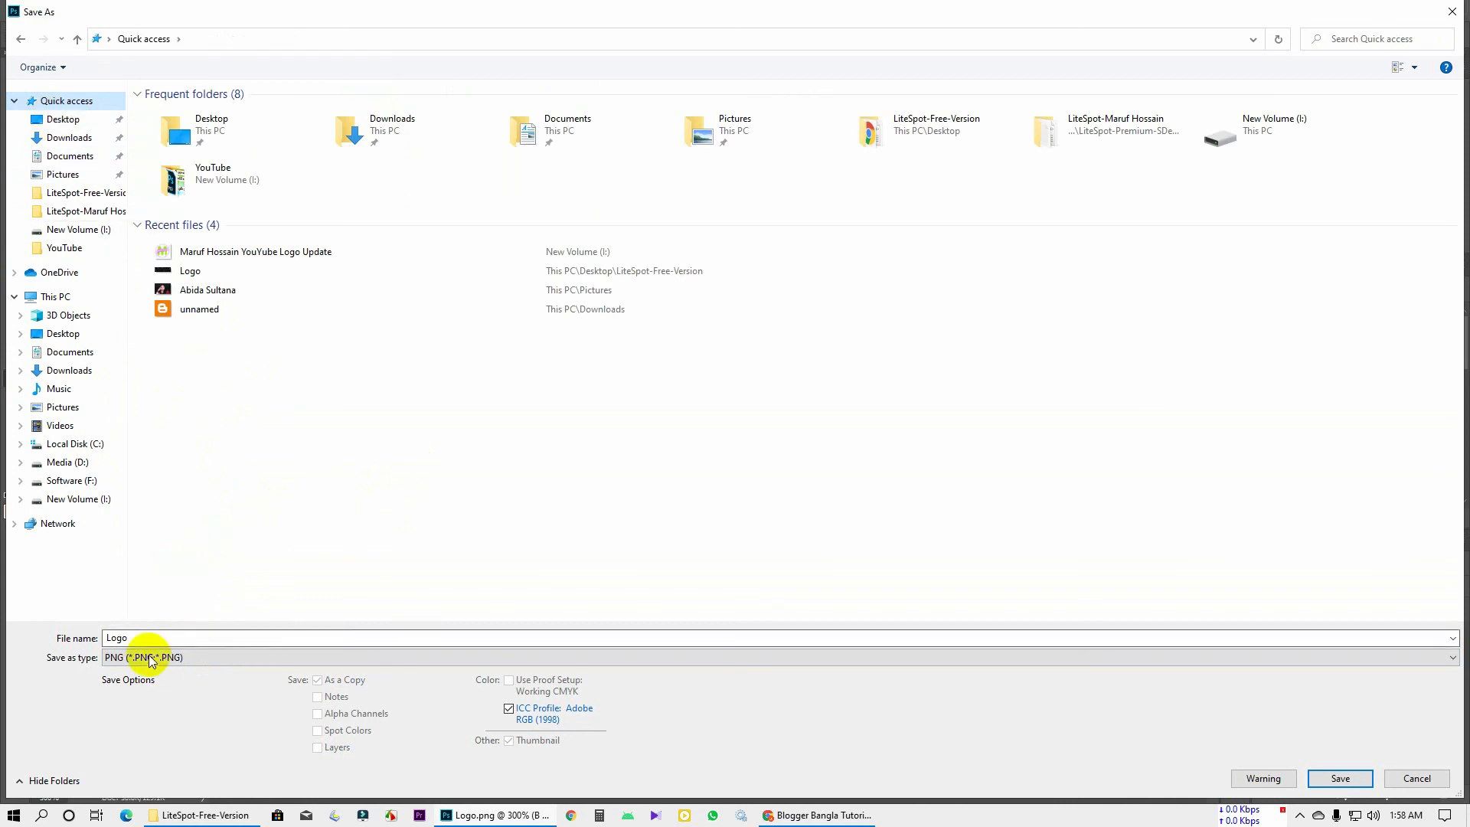
pyautogui.click(62, 119)
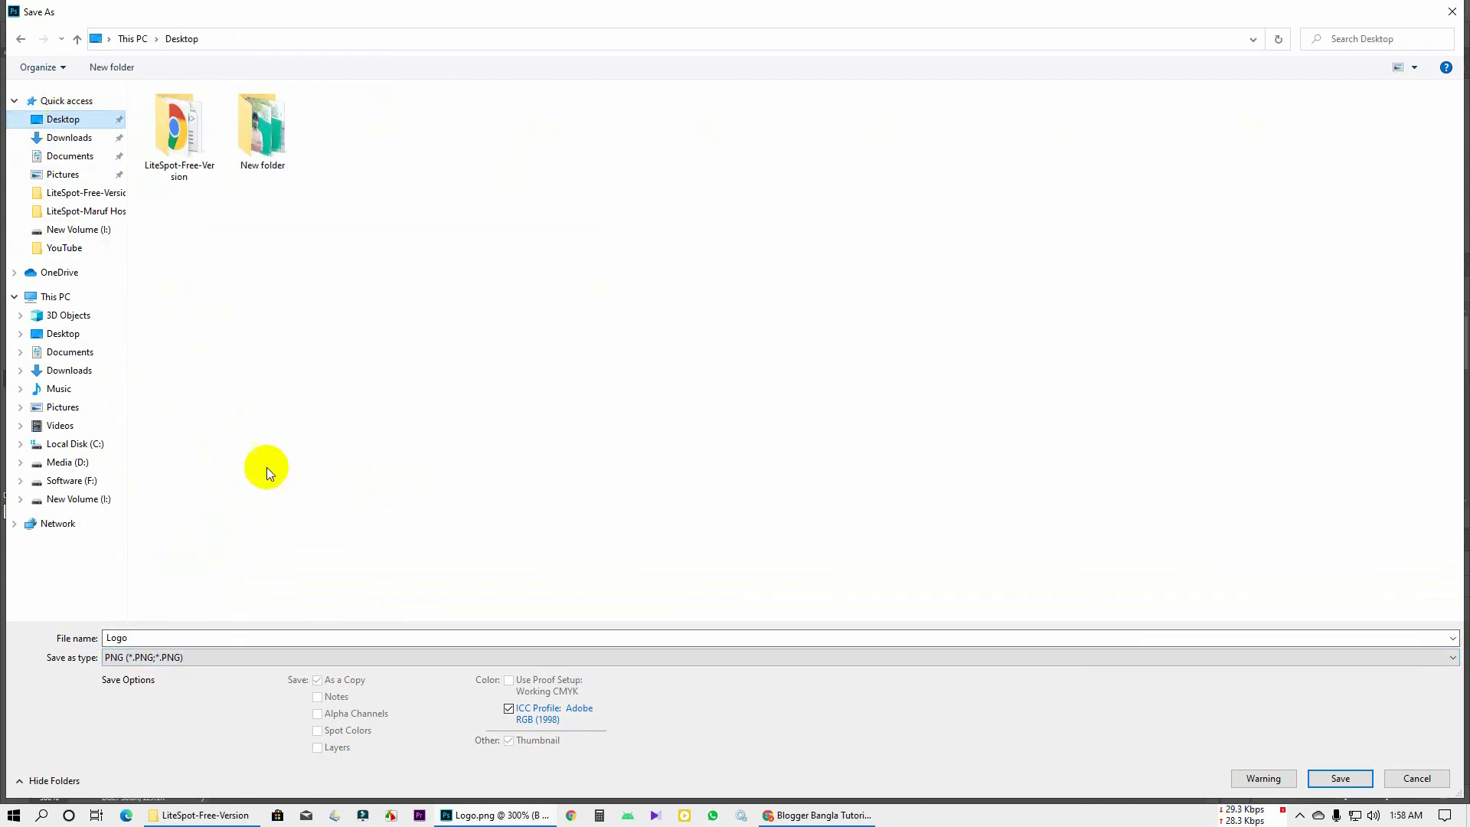
pyautogui.doubleClick(181, 638)
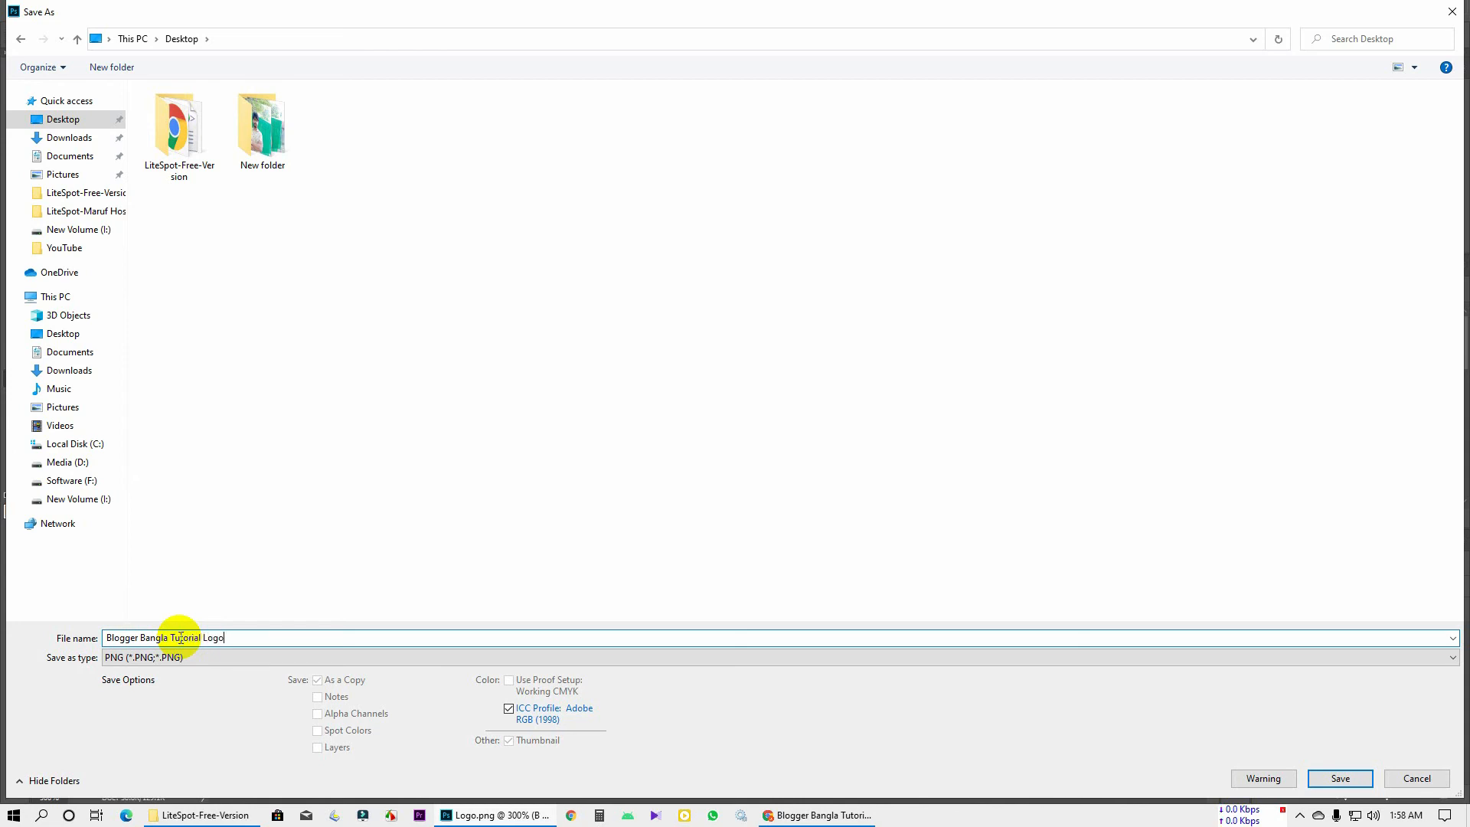
pyautogui.press('Return')
pyautogui.press('Return')
pyautogui.hotkey('alt', 'Tab')
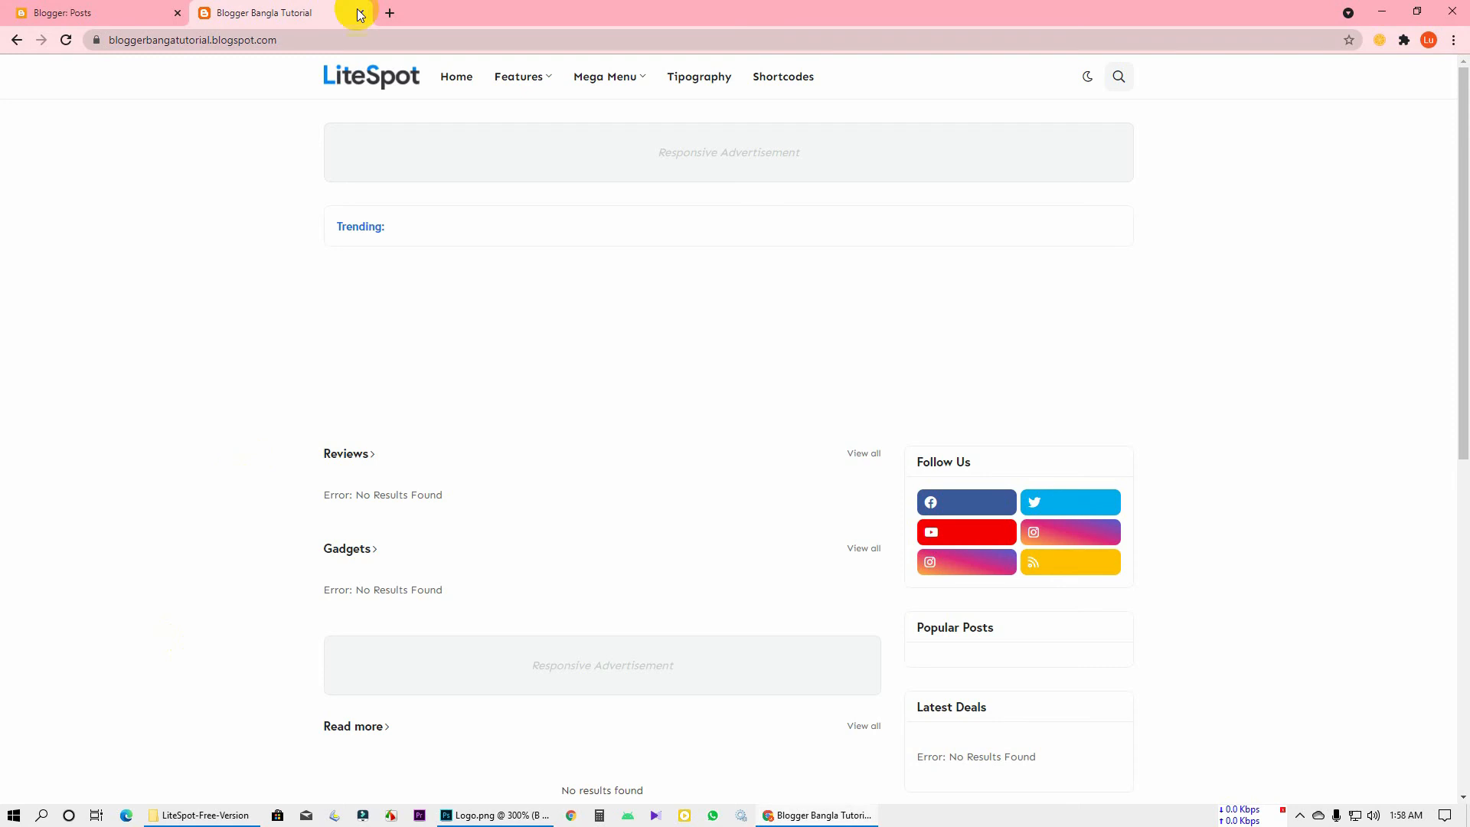
# Edit the Header Logo gadget in Layout and set it to upload an image from the computer
pyautogui.click(161, 12)
pyautogui.click(98, 449)
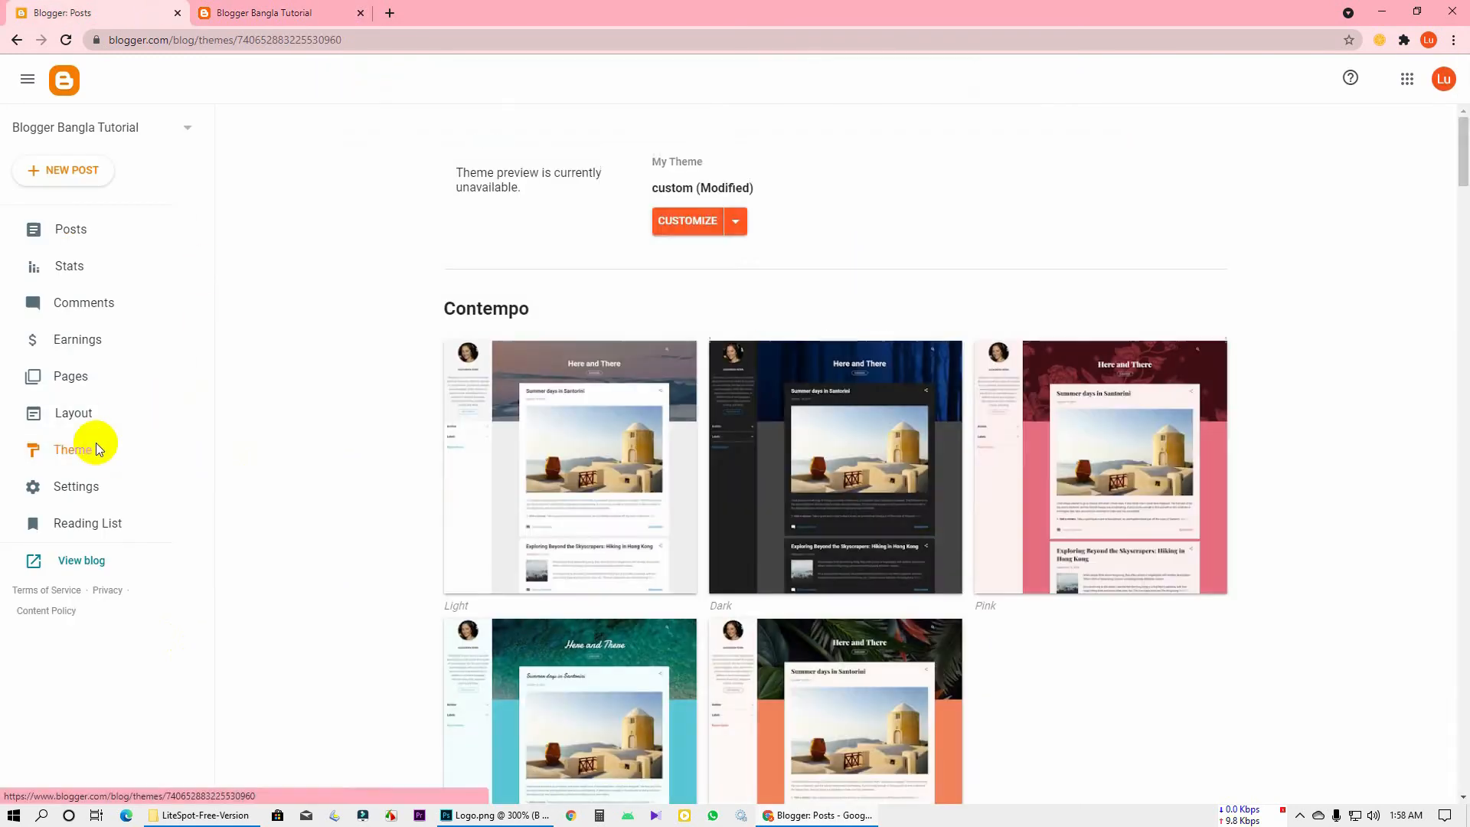
pyautogui.click(85, 420)
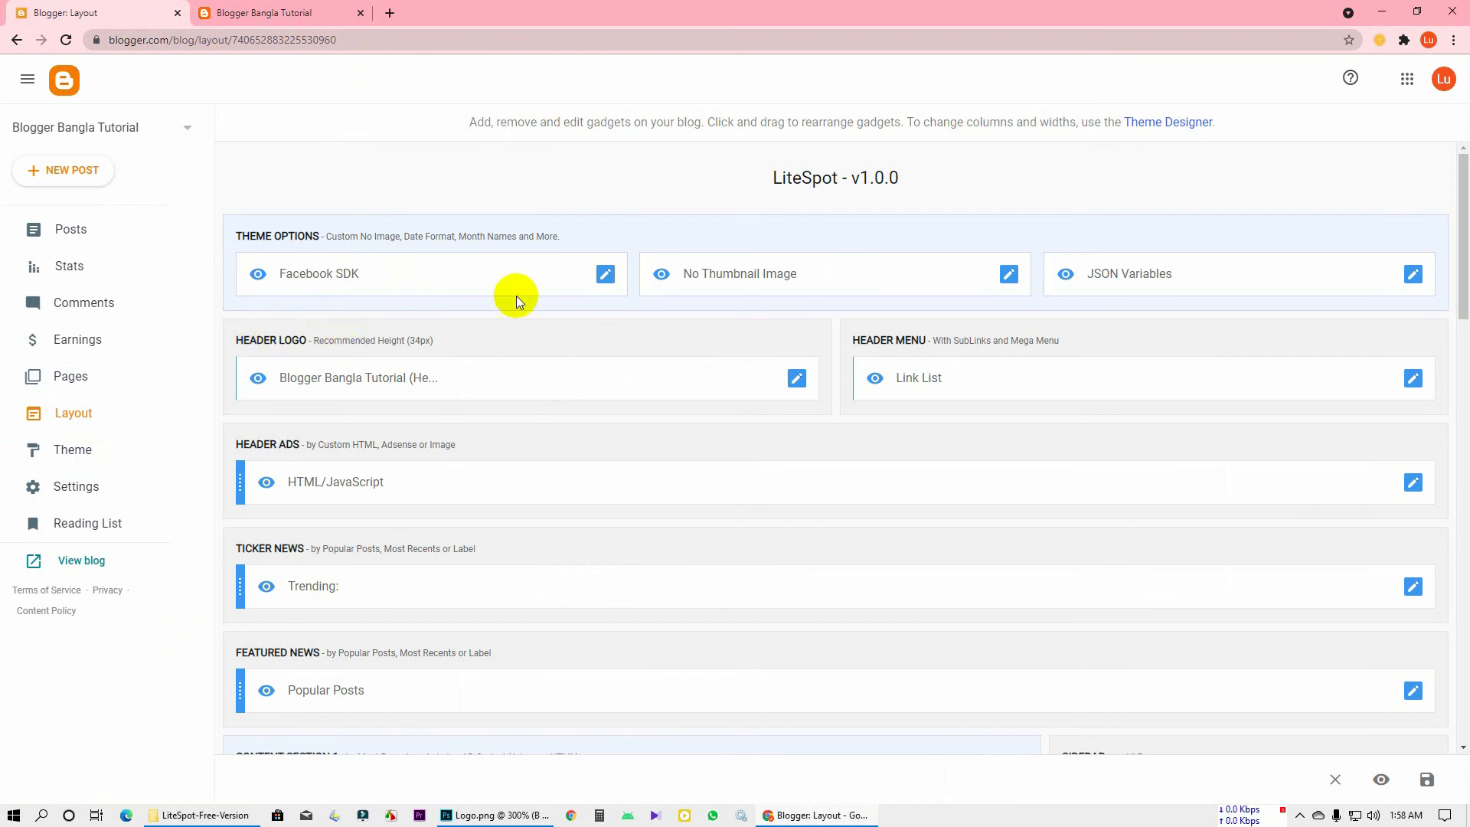
pyautogui.click(797, 378)
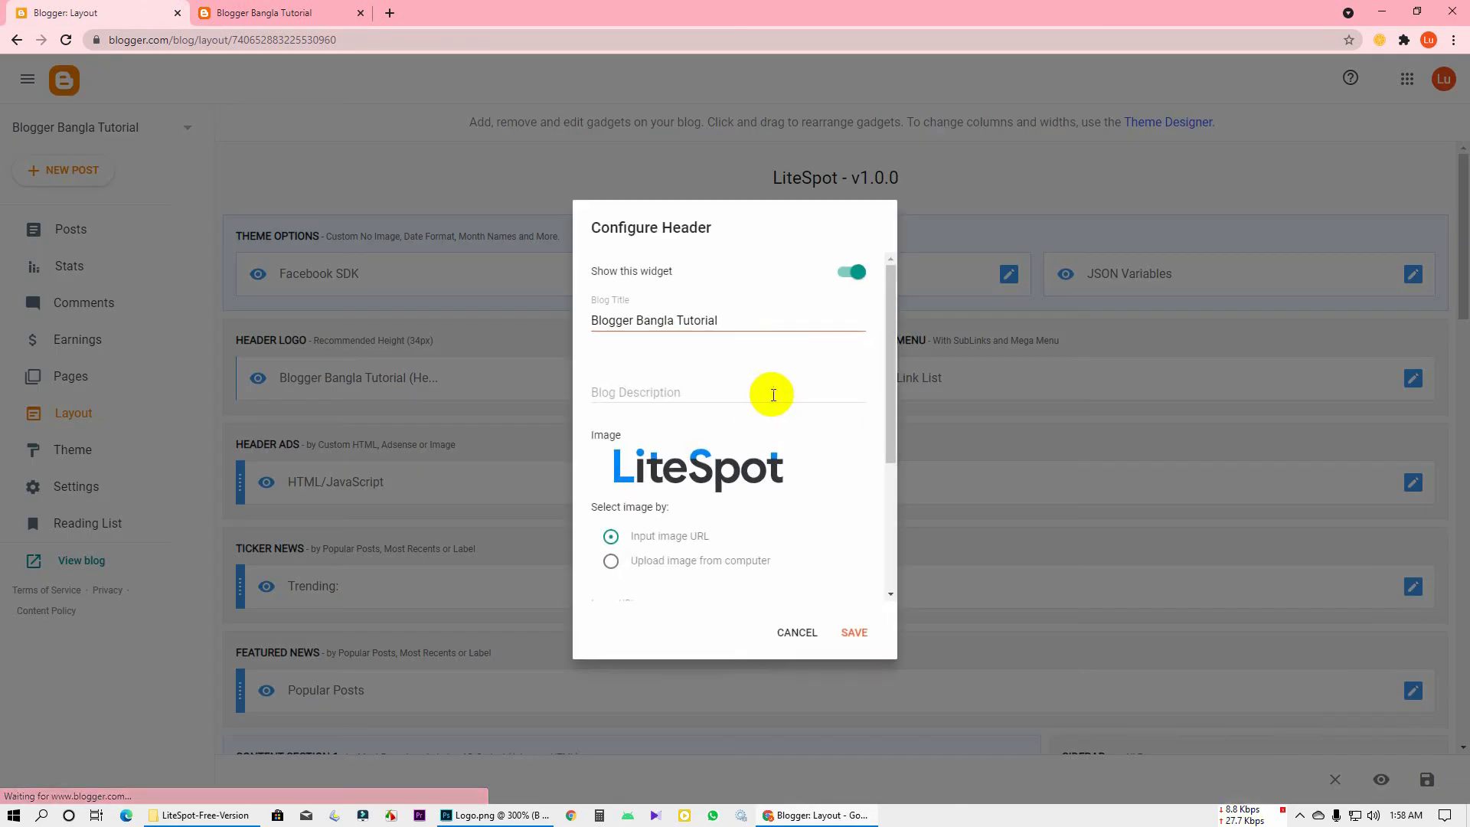
pyautogui.scroll(-1, 689, 496)
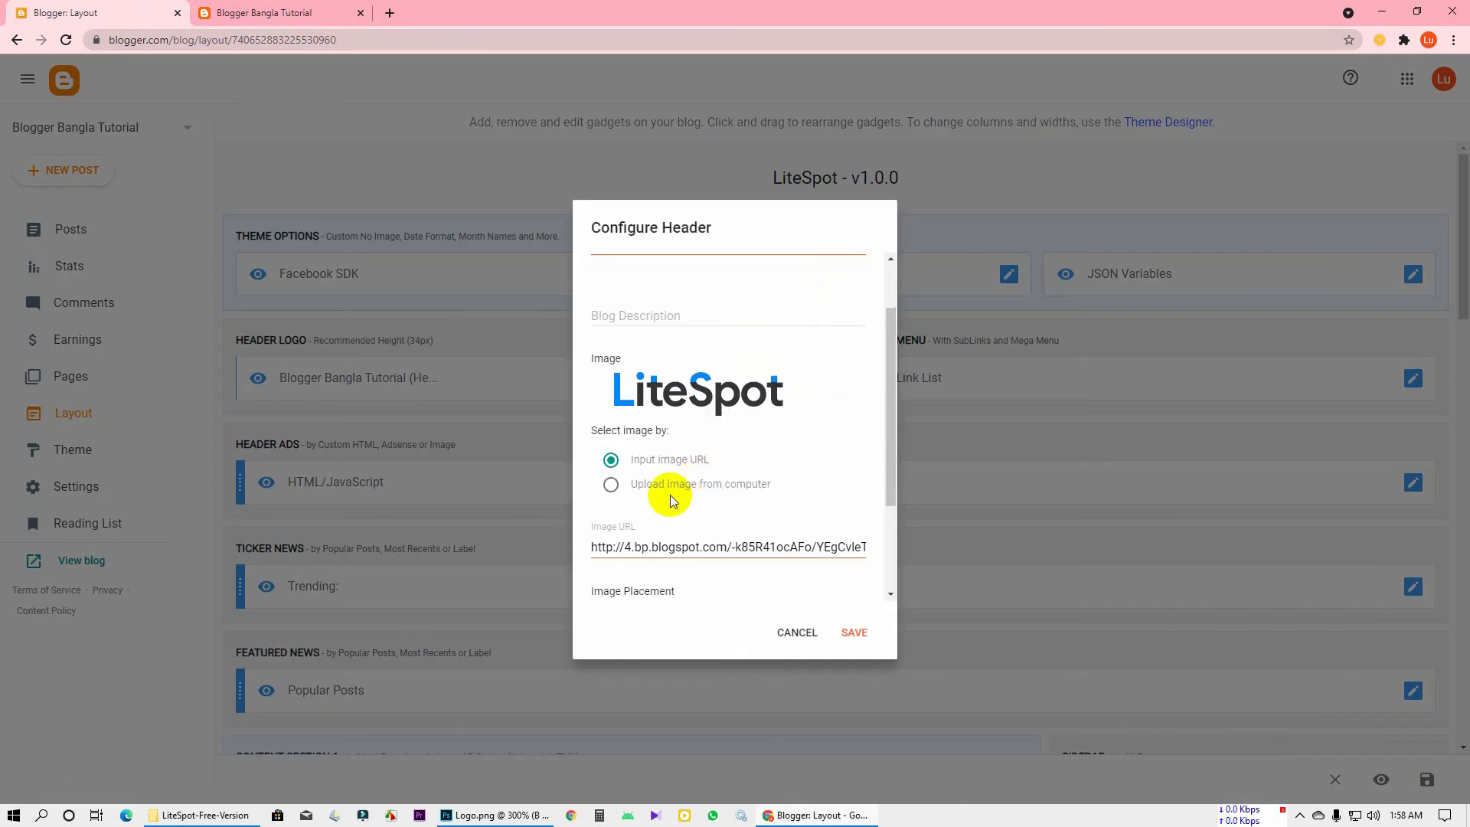
pyautogui.click(660, 485)
pyautogui.click(658, 499)
pyautogui.click(713, 487)
pyautogui.scroll(-1, 704, 483)
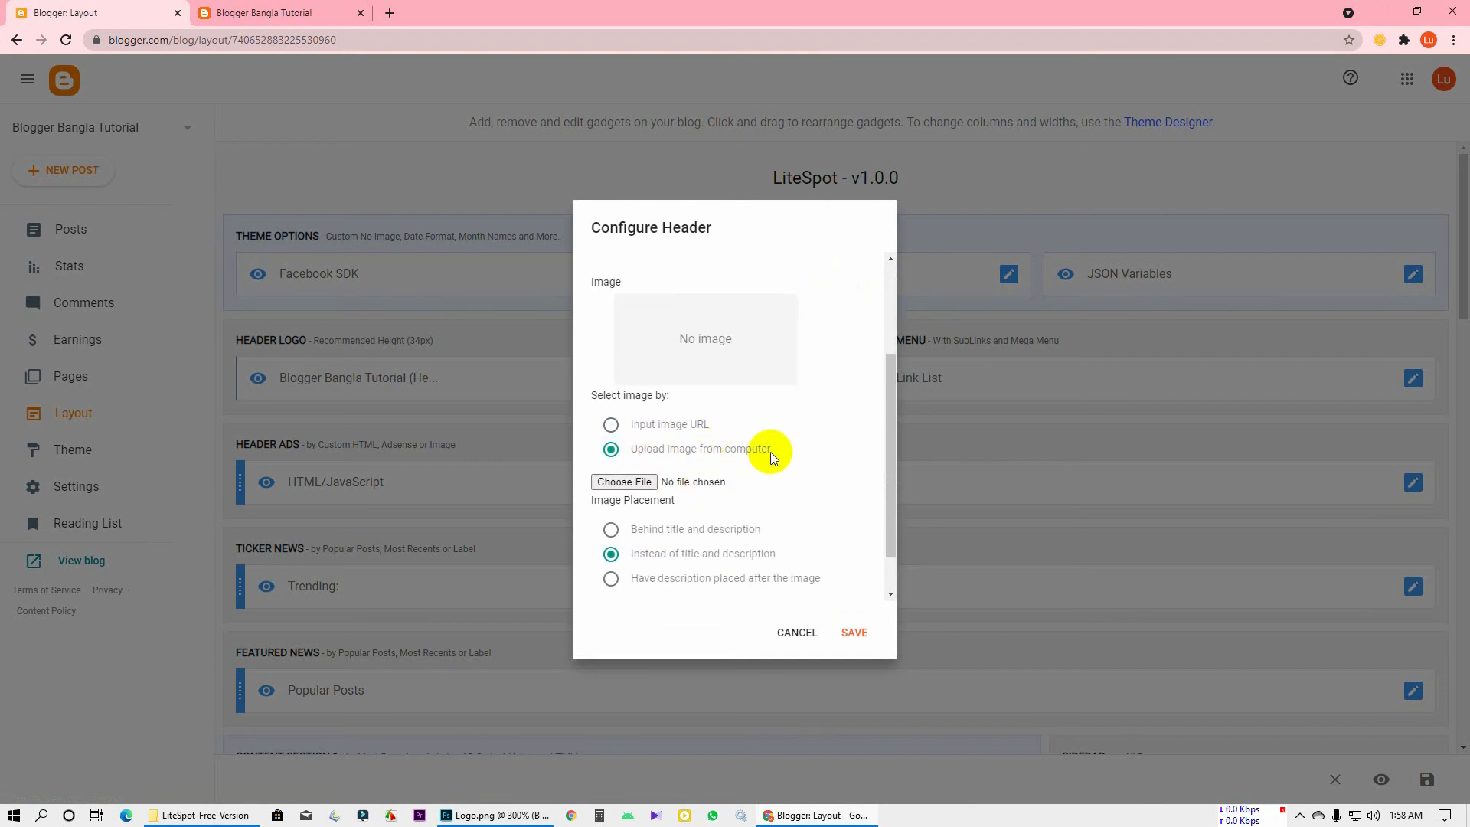
# Upload 'Blogger Bangla Tutorial Logo' from the Desktop and save the header gadget
pyautogui.click(622, 482)
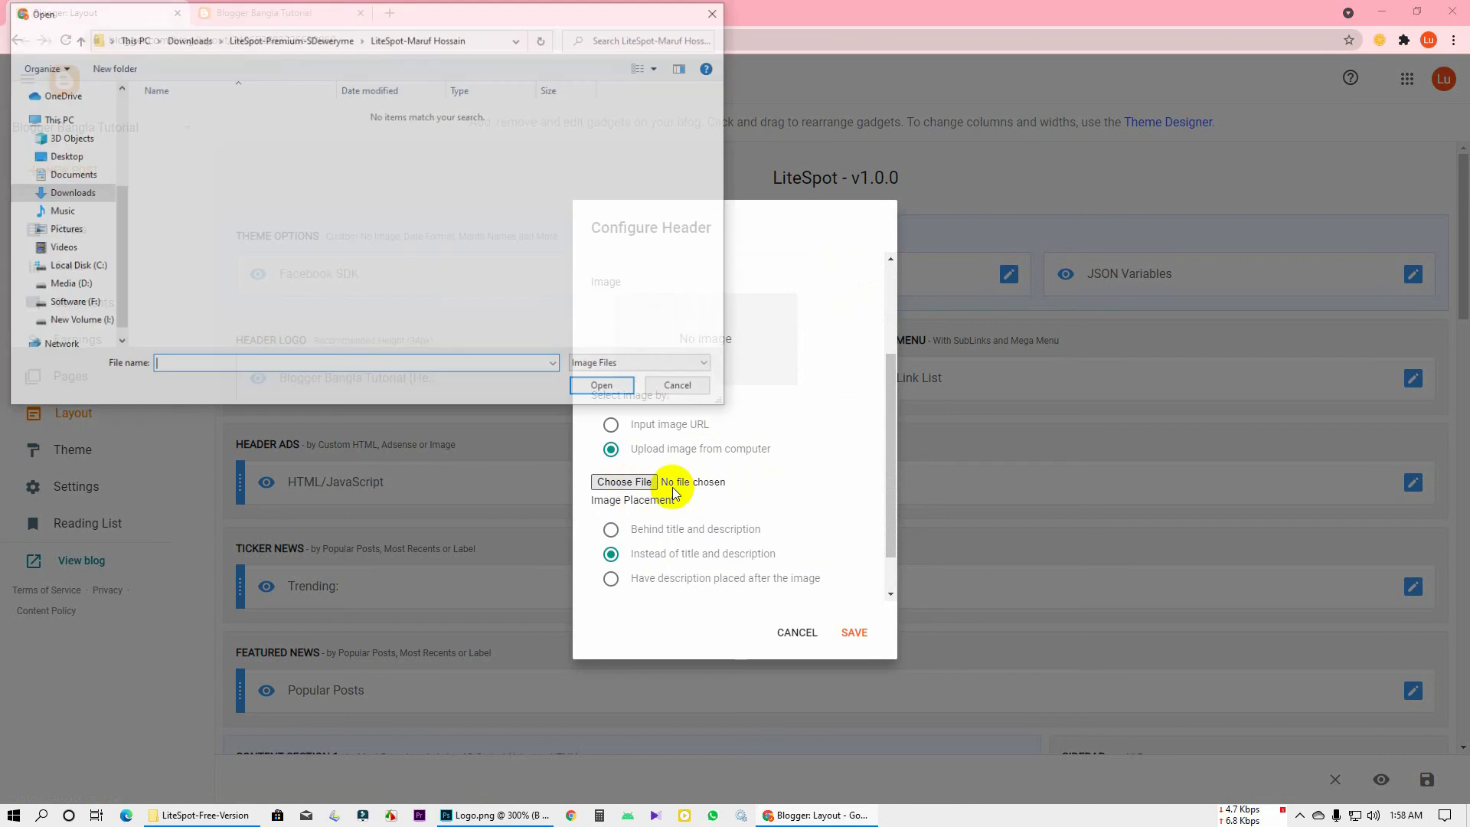
pyautogui.click(65, 156)
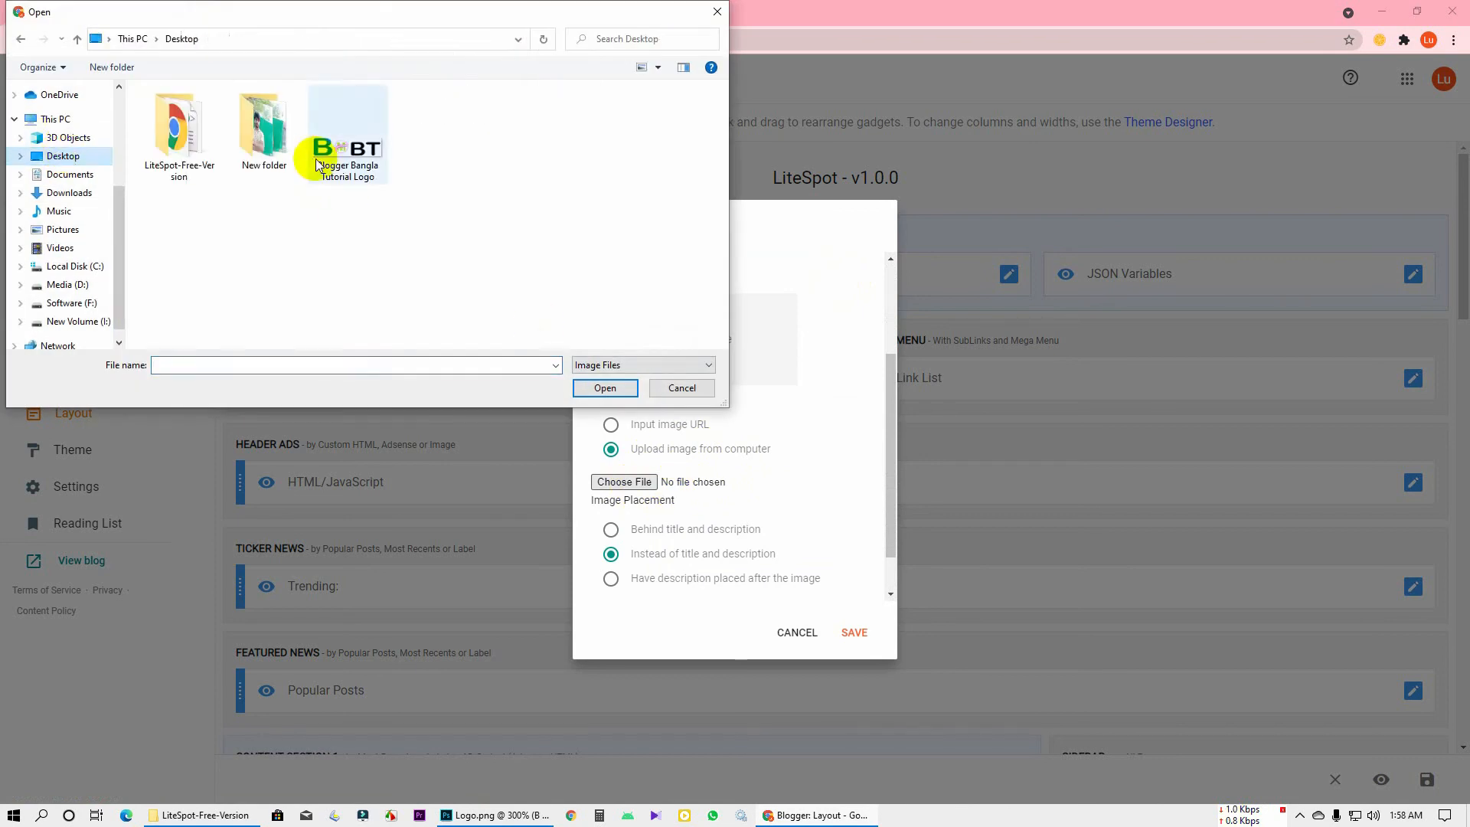
pyautogui.doubleClick(338, 134)
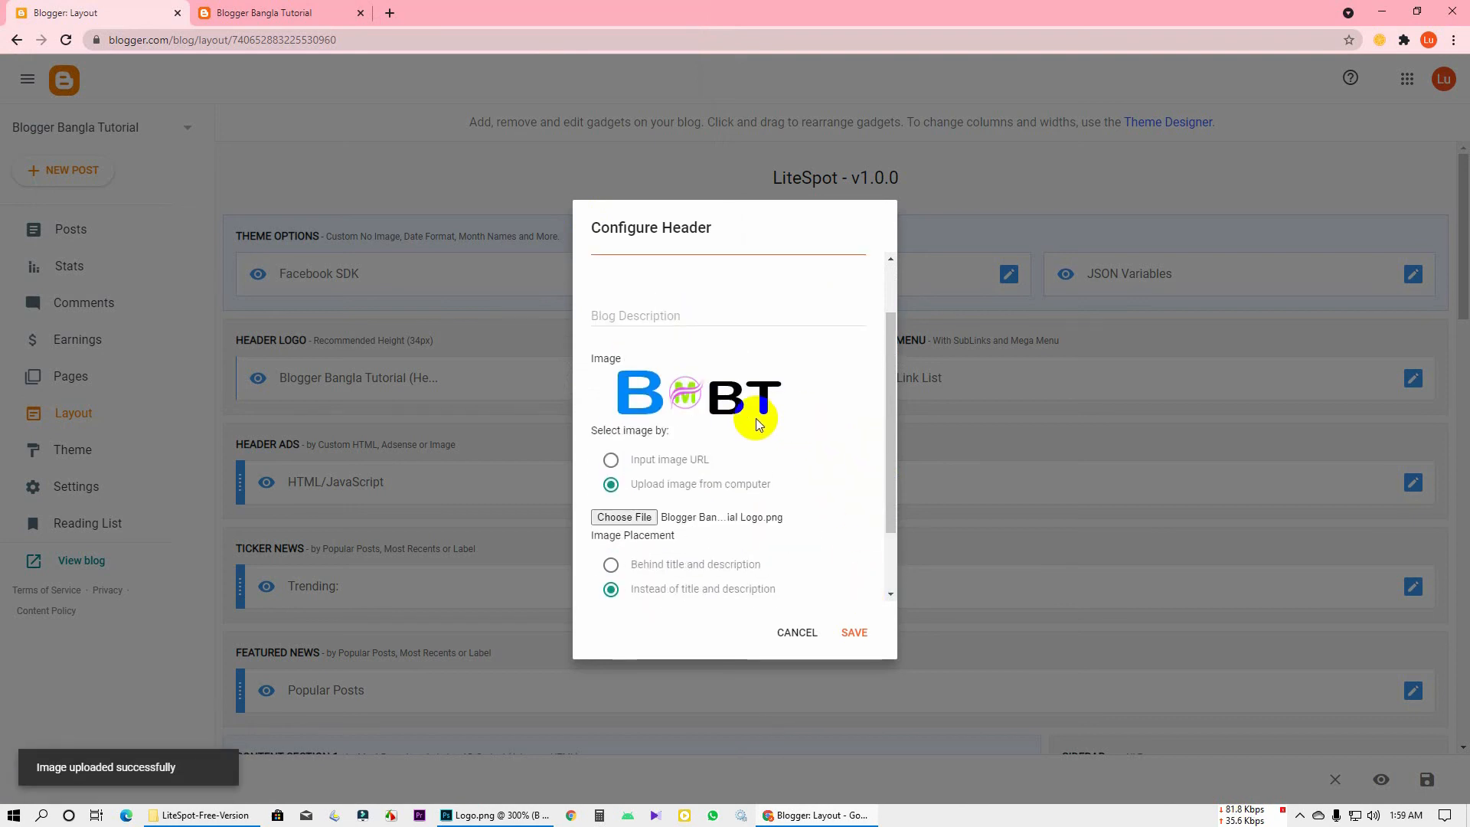
pyautogui.click(859, 645)
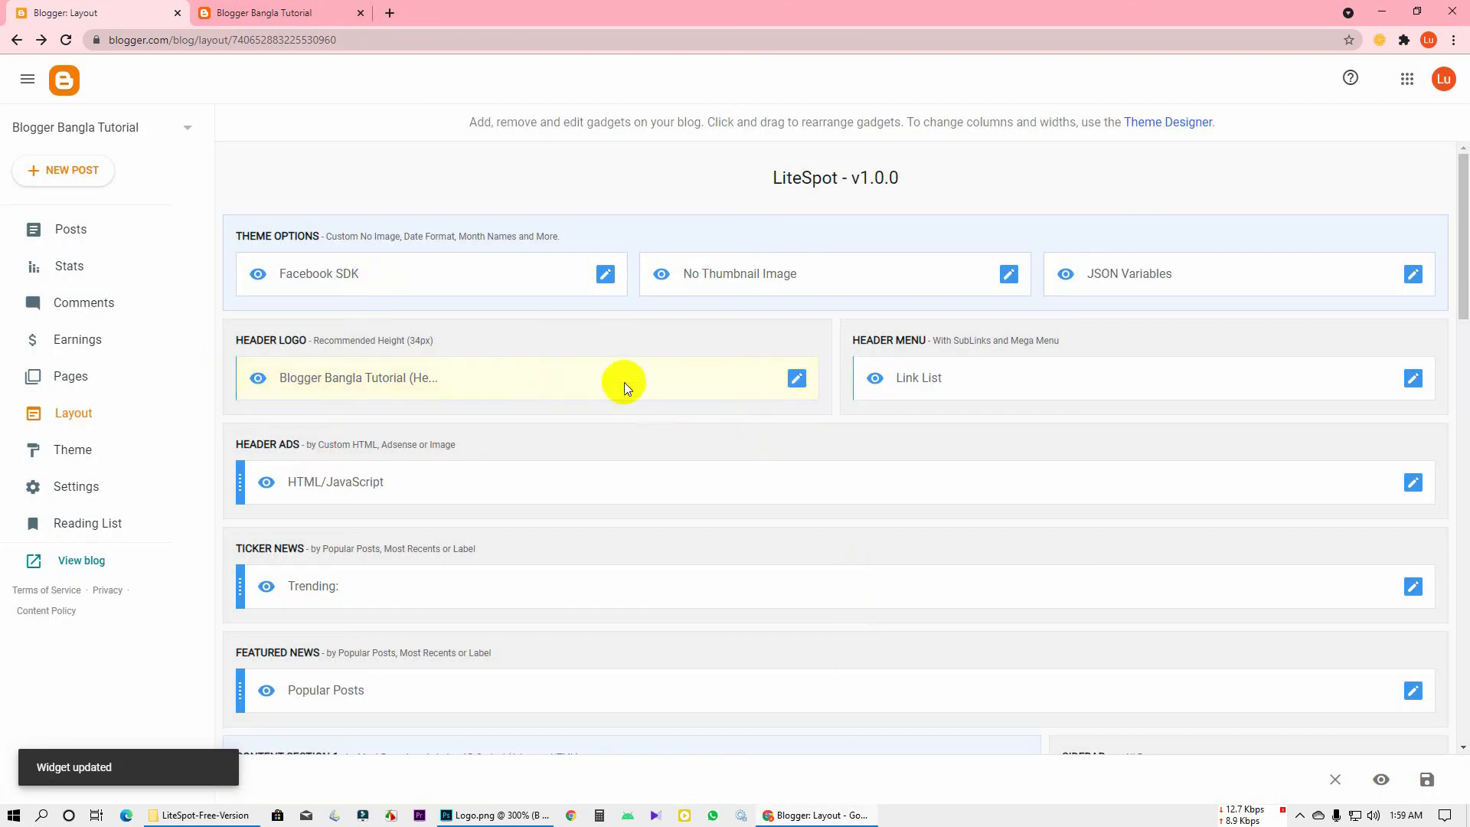
pyautogui.click(90, 561)
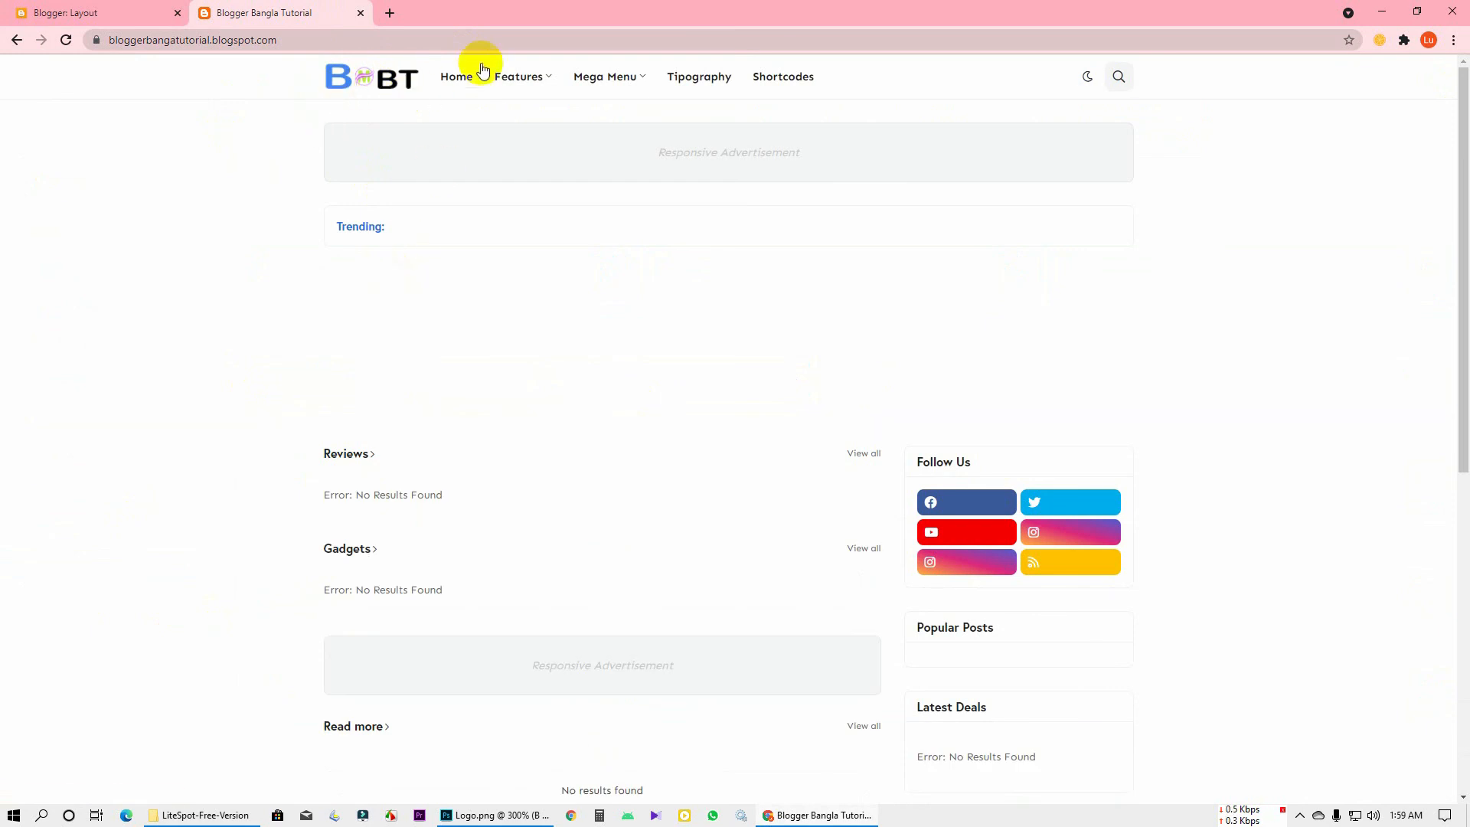
# Check the new B-emblem-BT logo in the live blog header
pyautogui.moveTo(498, 113)
pyautogui.scroll(-7, 176, 302)
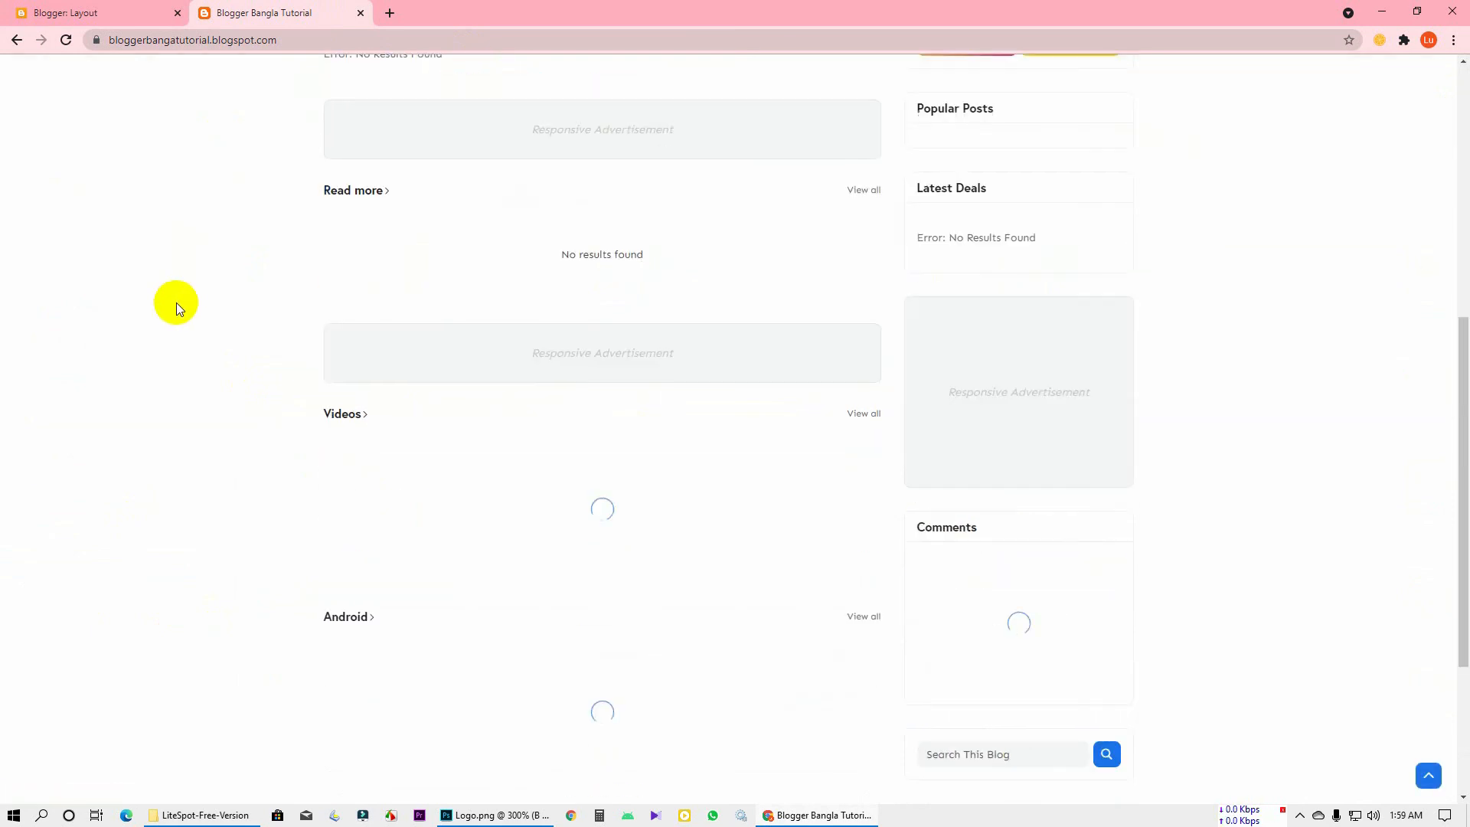
pyautogui.scroll(7, 176, 291)
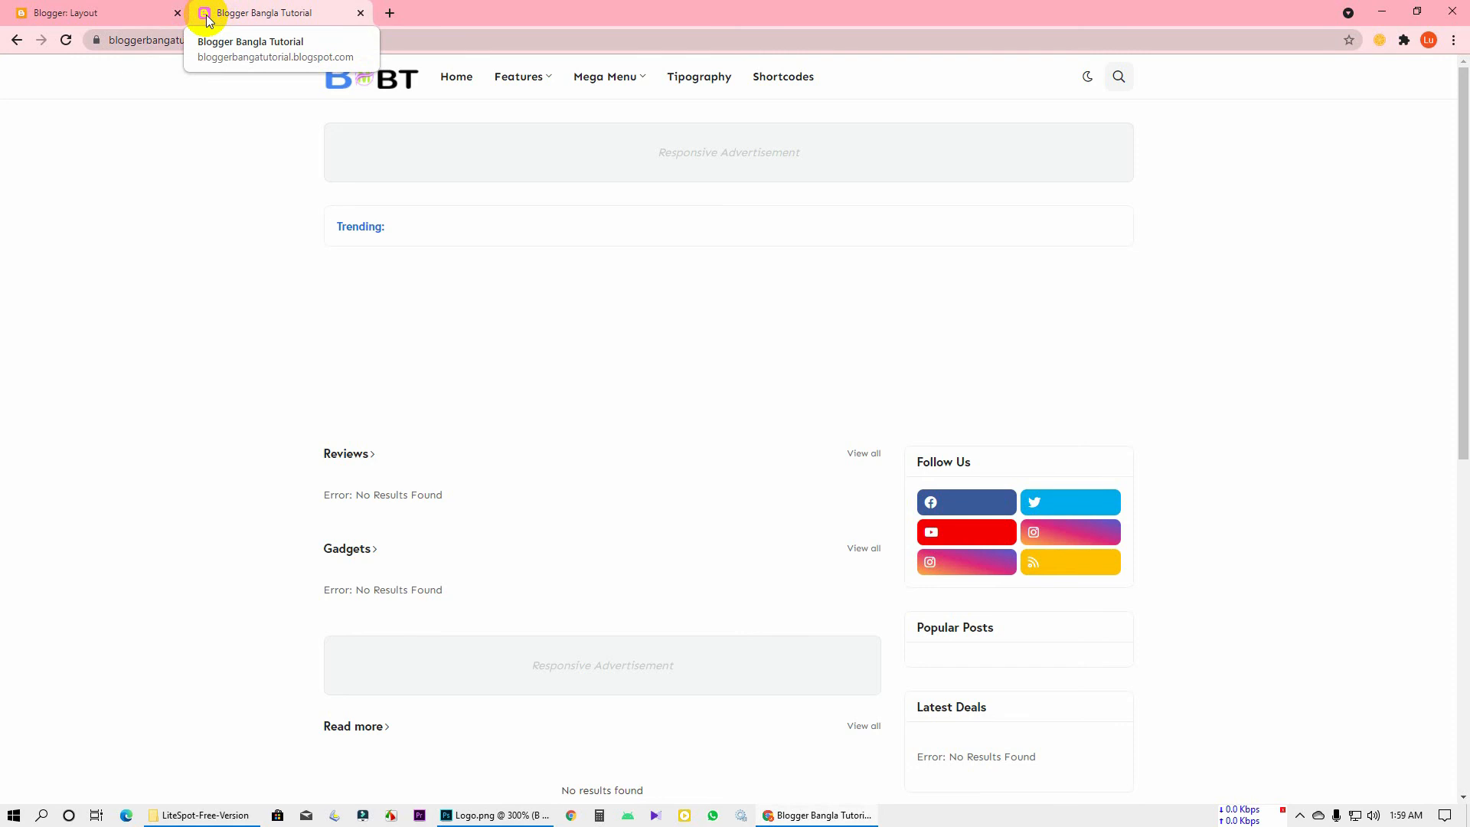
pyautogui.click(15, 16)
pyautogui.click(212, 14)
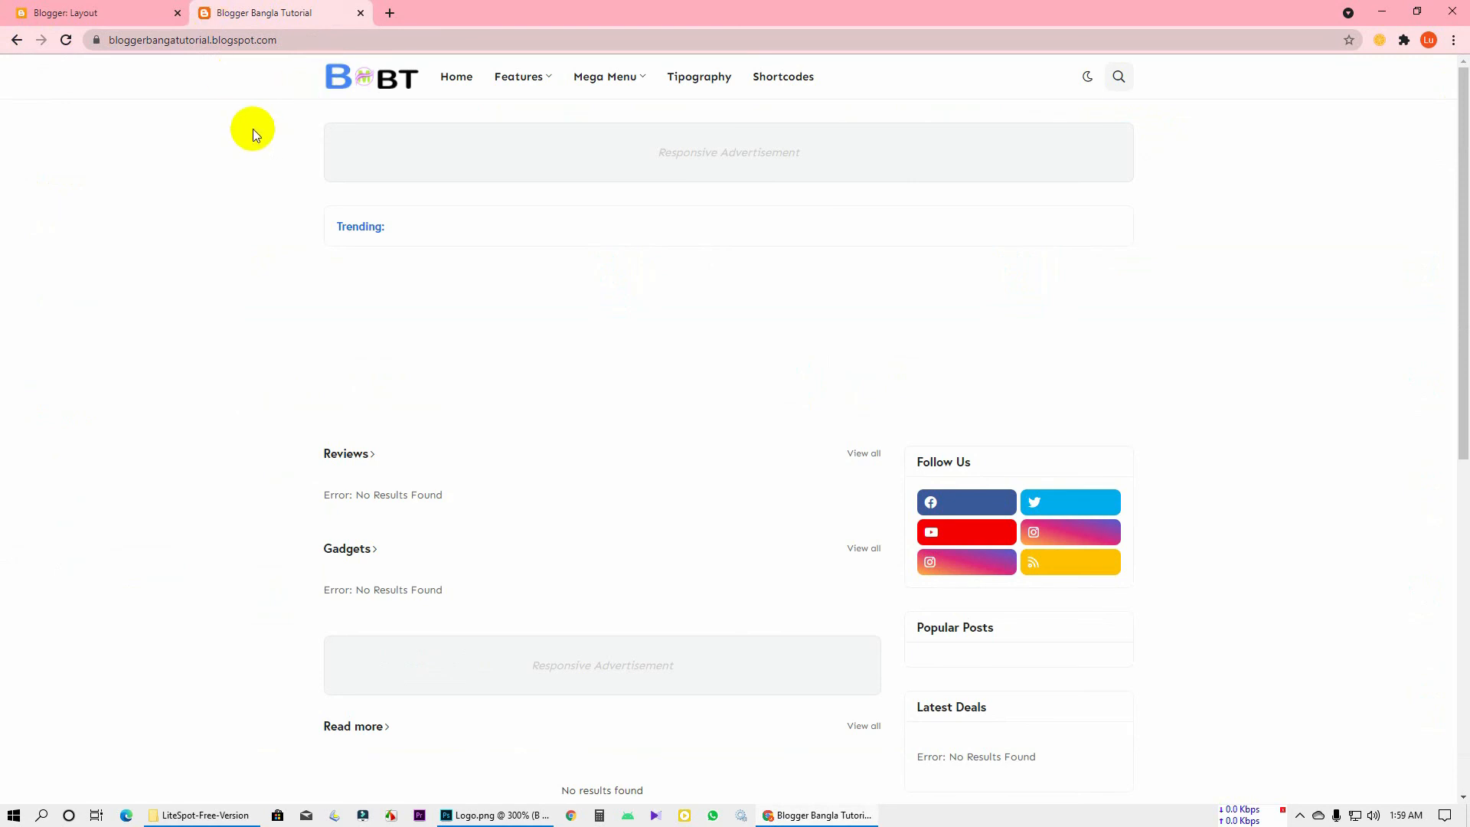
# Open Settings > Favicon in Blogger and review the favicon size requirement
pyautogui.click(61, 12)
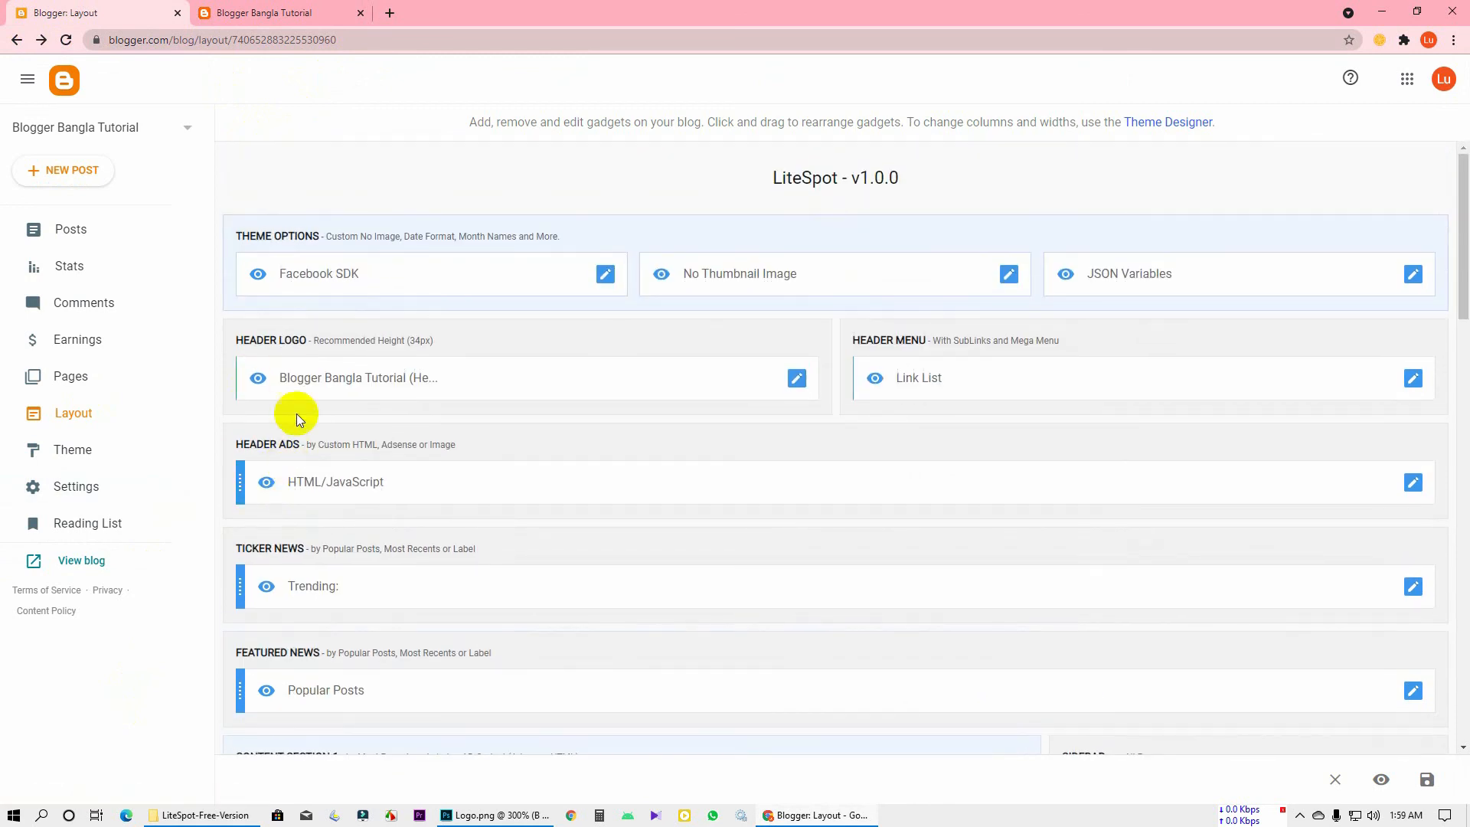
pyautogui.click(79, 486)
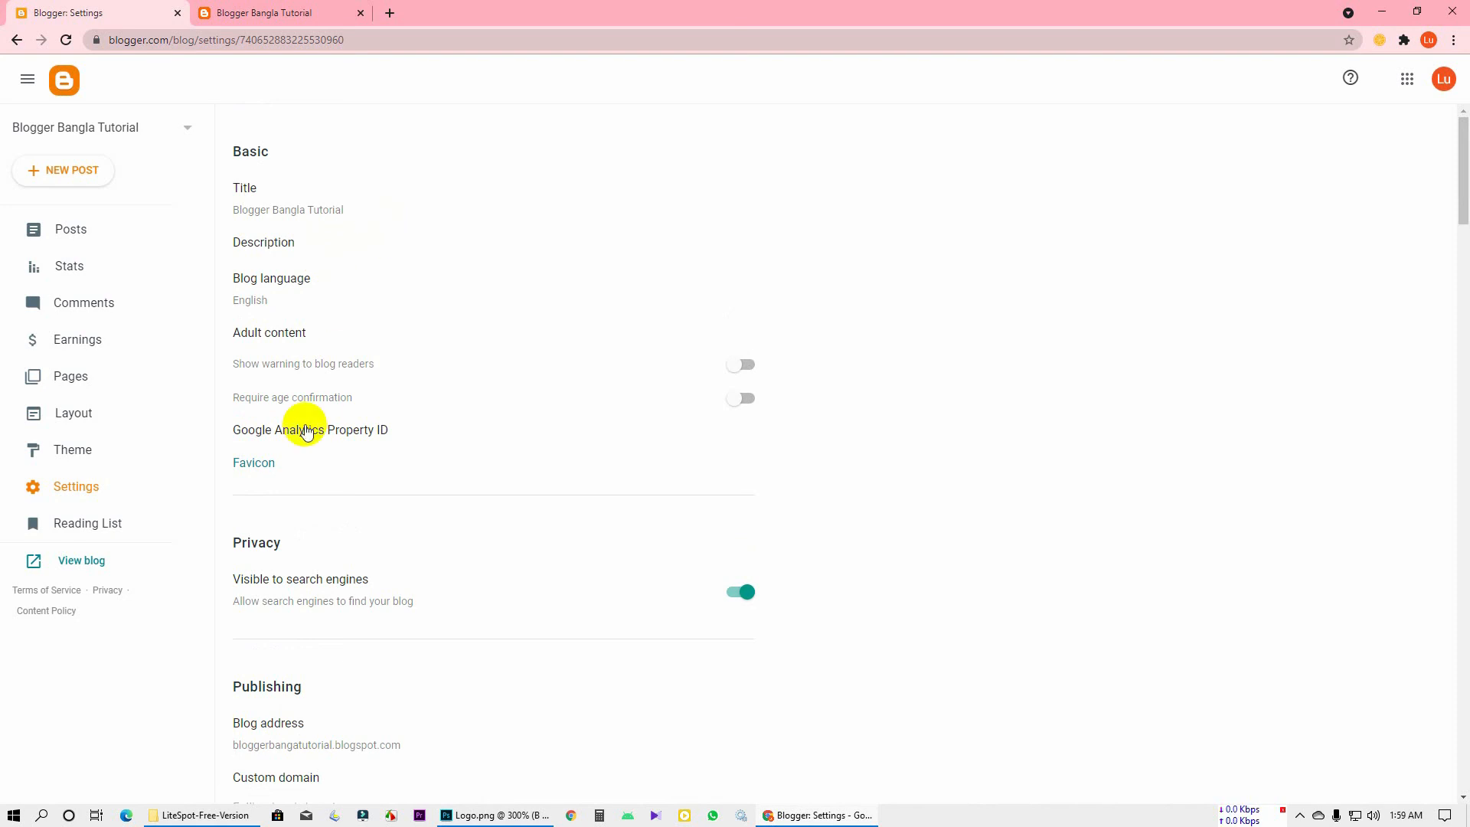
pyautogui.click(255, 462)
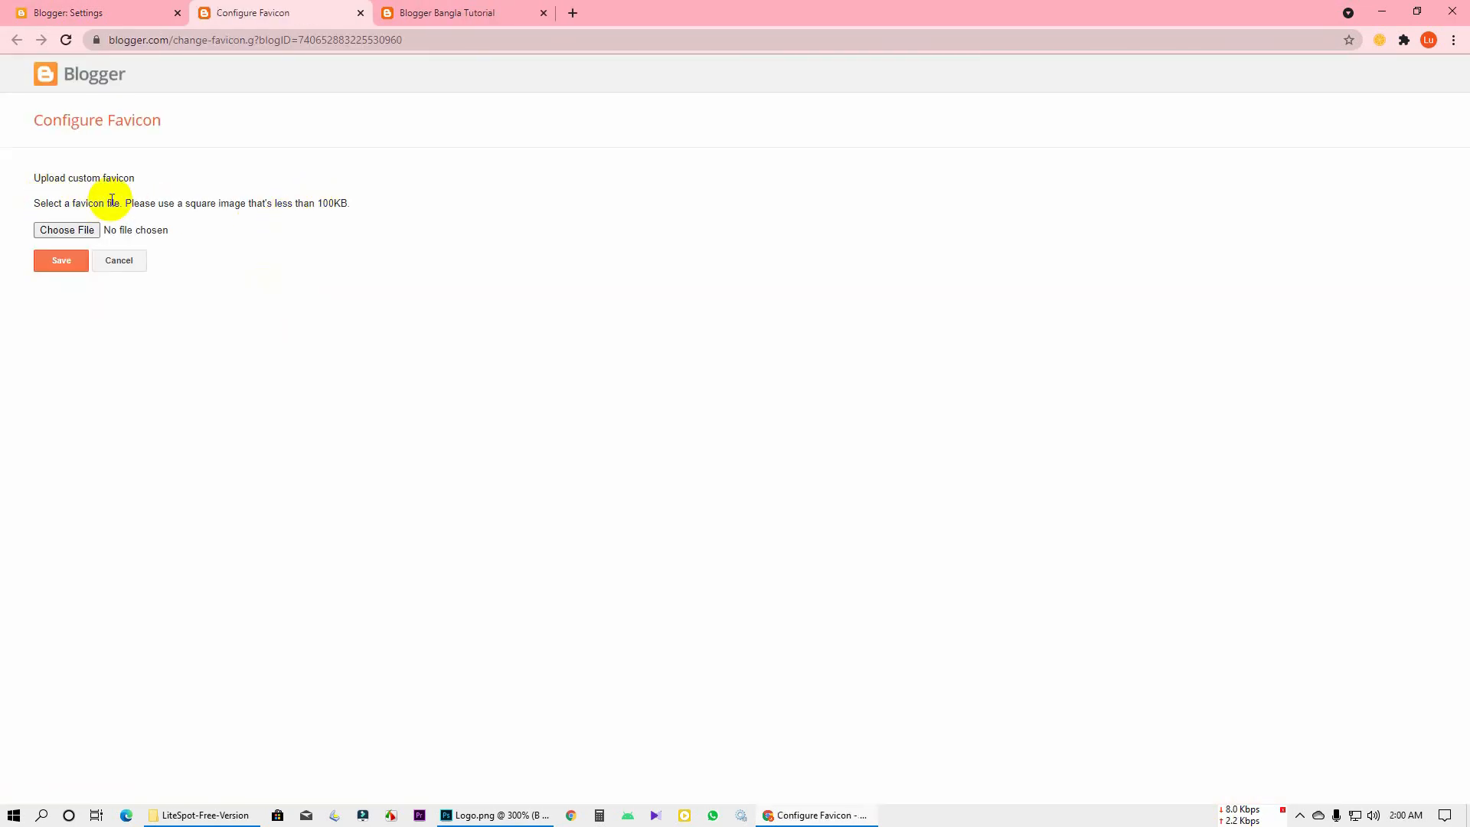
pyautogui.tripleClick(155, 197)
pyautogui.click(354, 222)
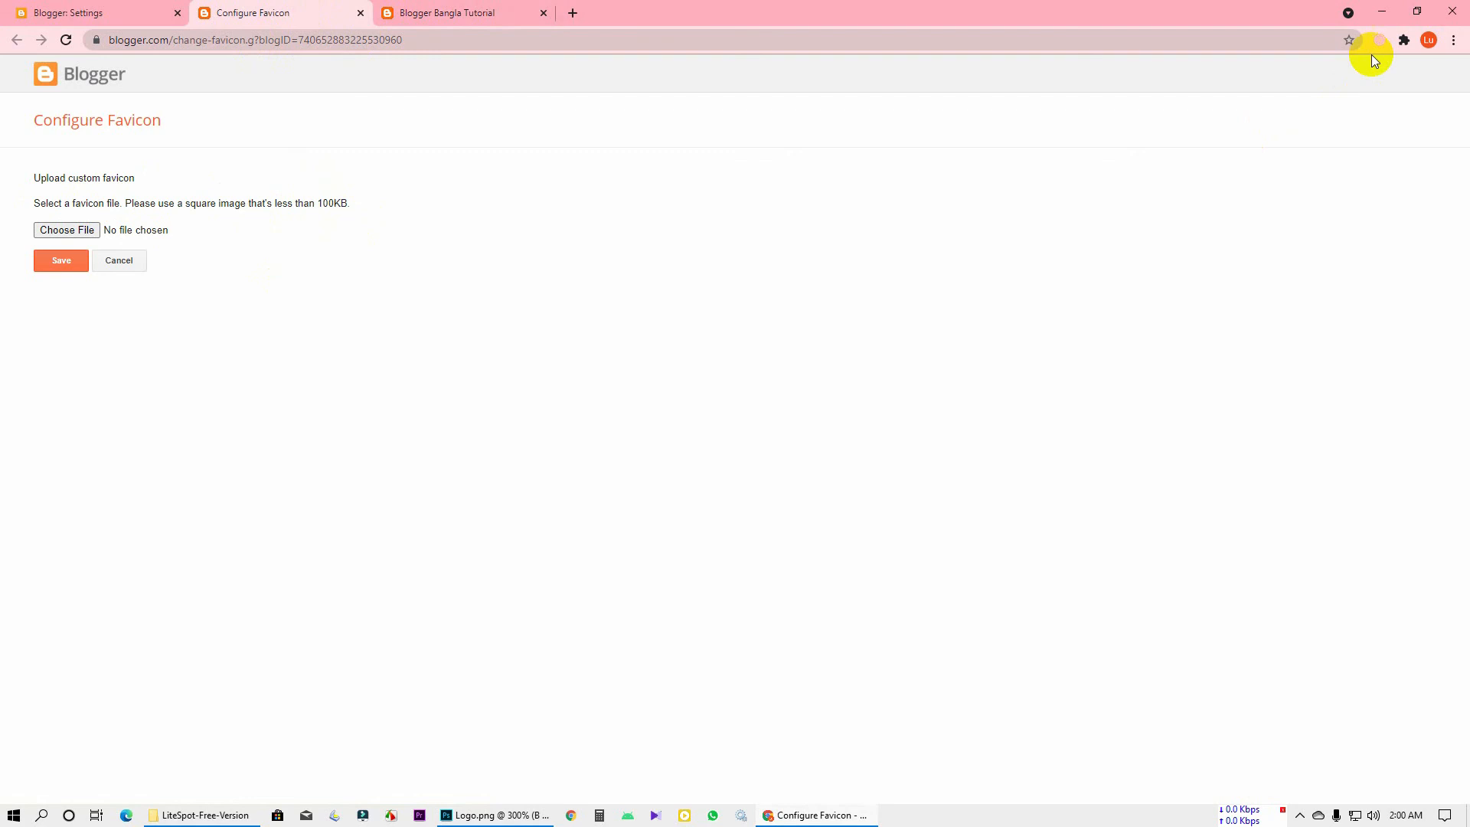
pyautogui.click(1380, 10)
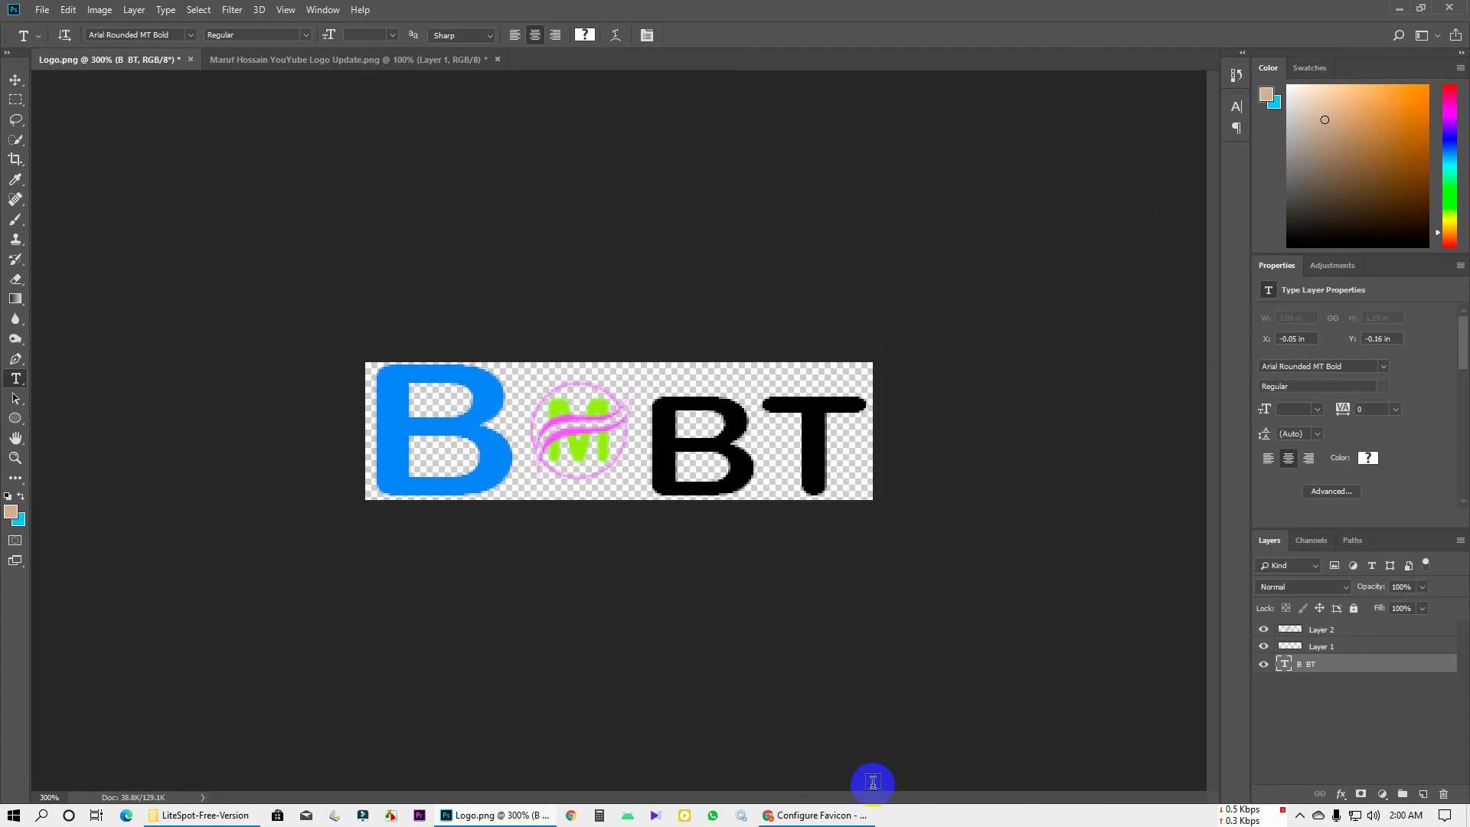
# Google 'blogger favicon size' in a new Chrome tab
pyautogui.click(800, 814)
pyautogui.click(428, 13)
pyautogui.click(568, 13)
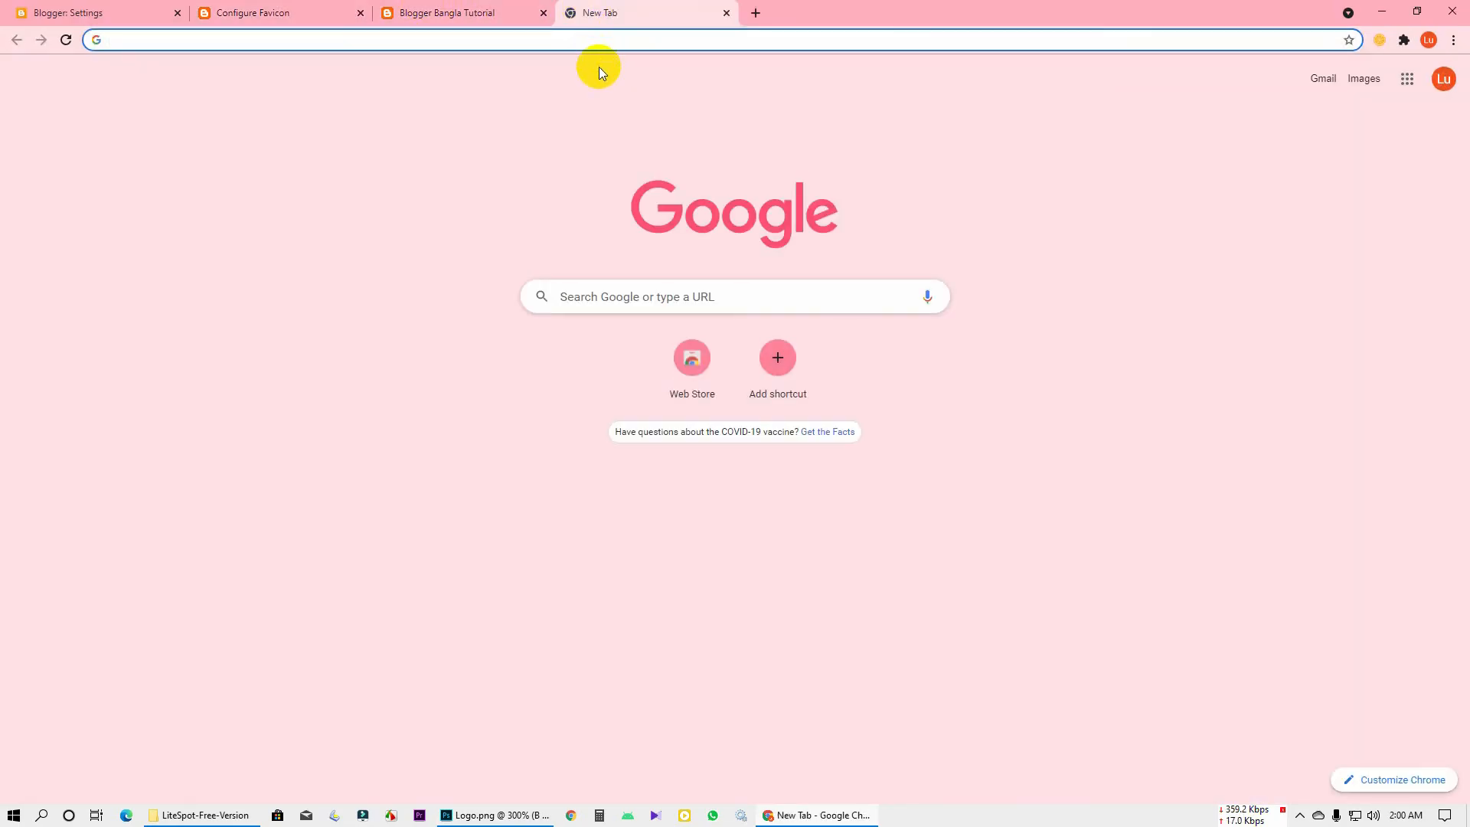
pyautogui.write('blogge')
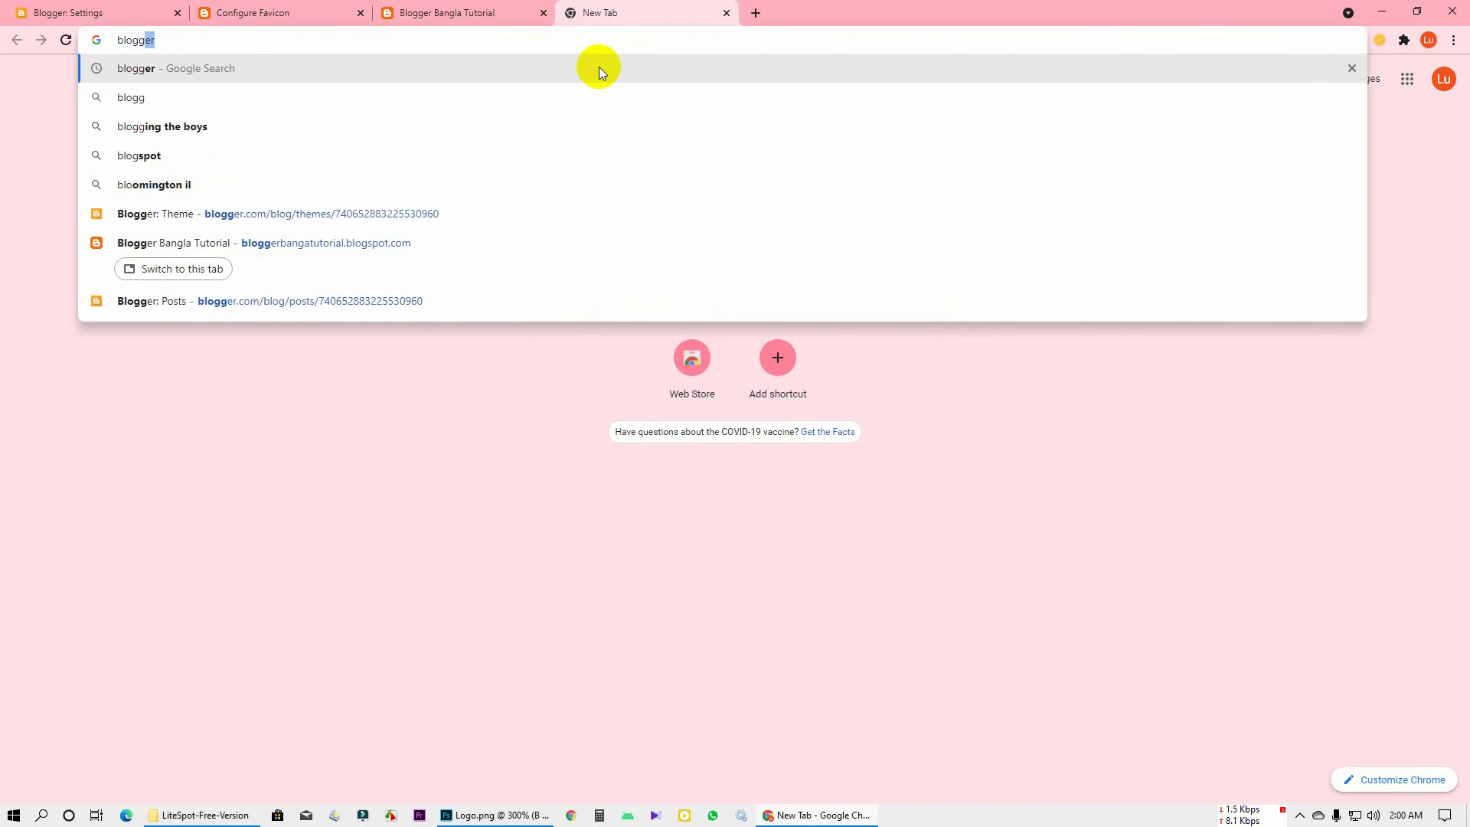
pyautogui.write('r')
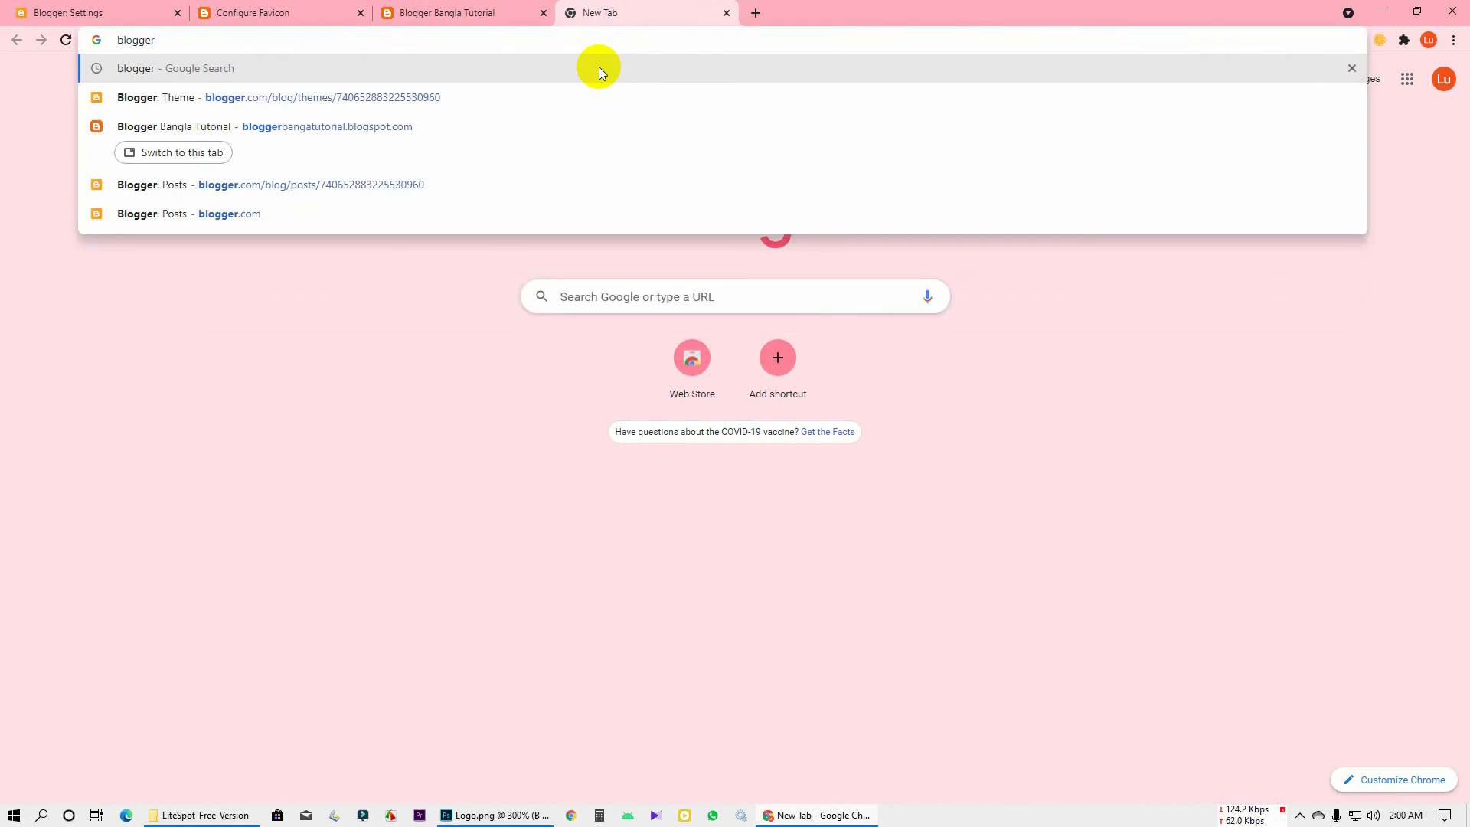
pyautogui.write(' favoi')
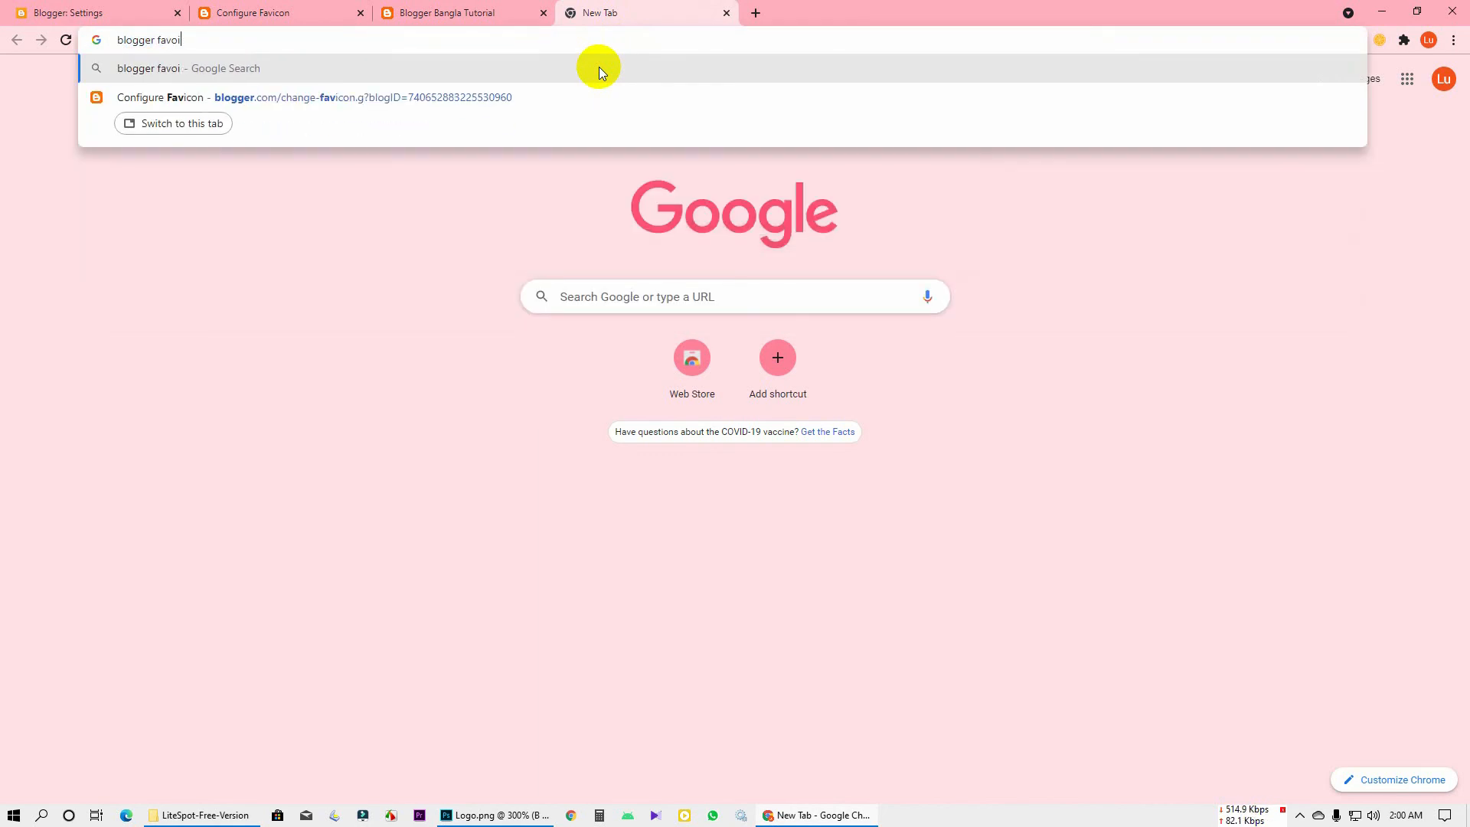
pyautogui.press('BackSpace')
pyautogui.press('BackSpace')
pyautogui.write('icon')
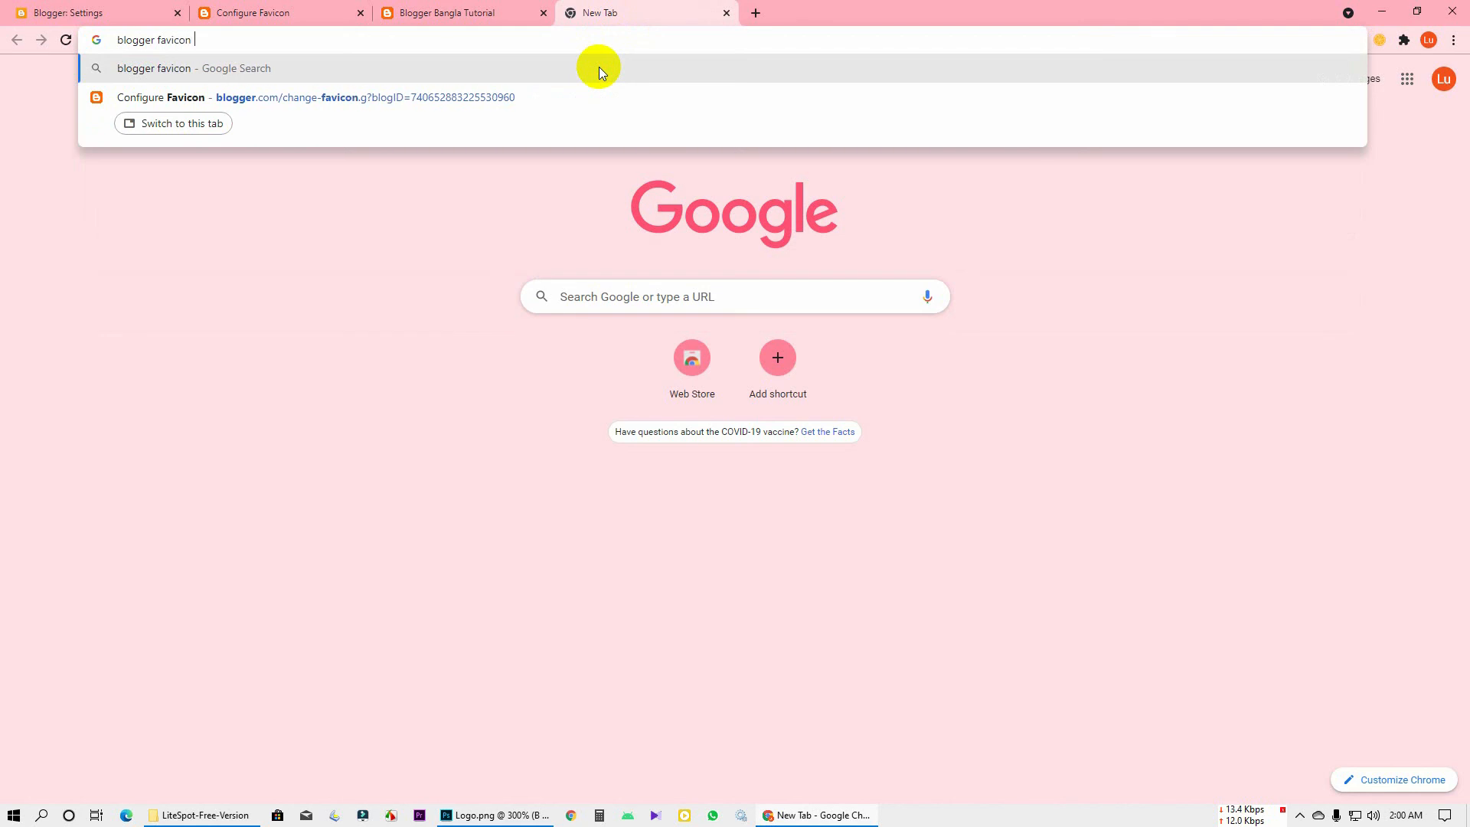
pyautogui.write(' size')
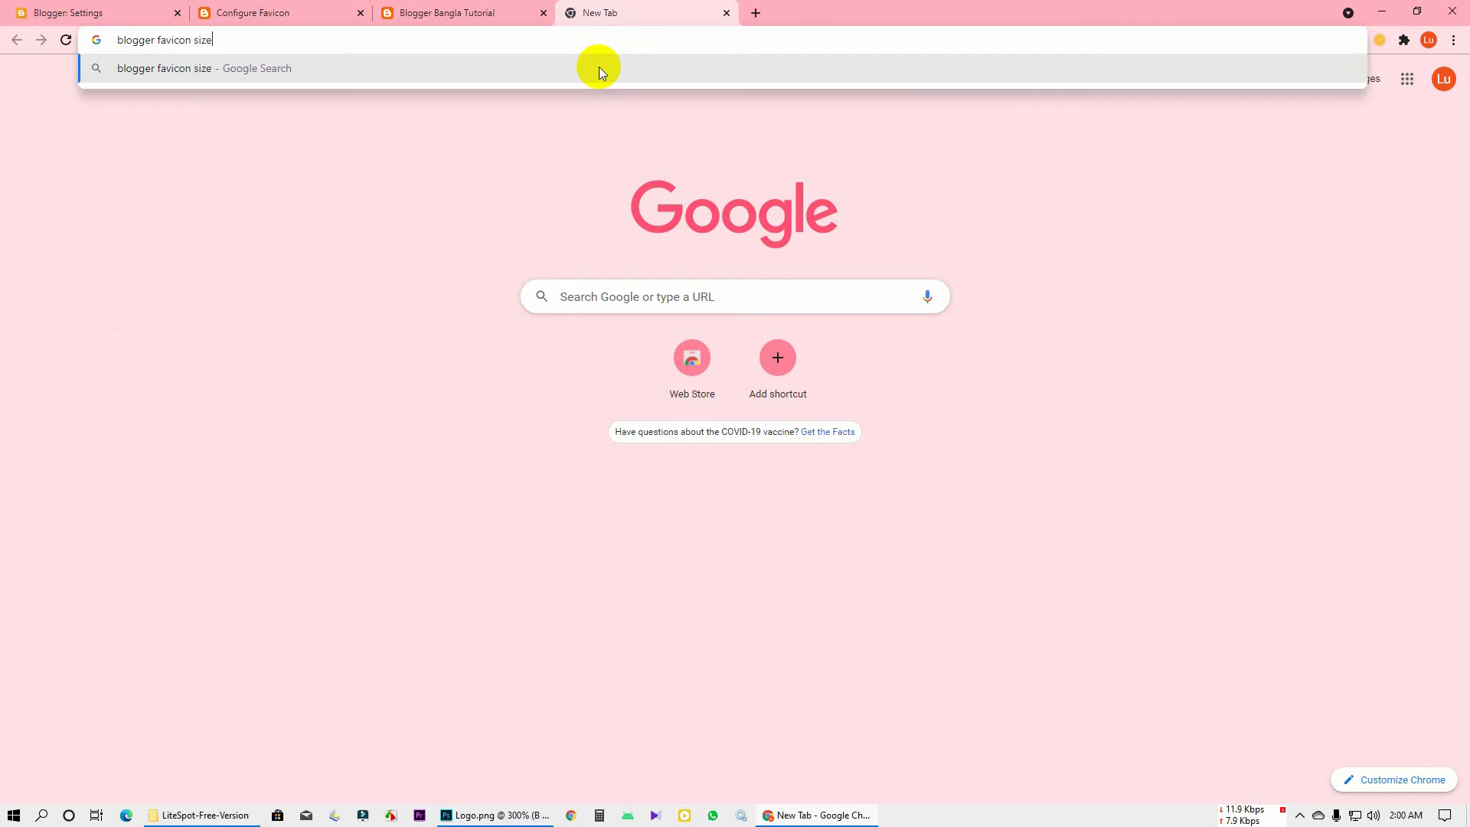
pyautogui.press('Return')
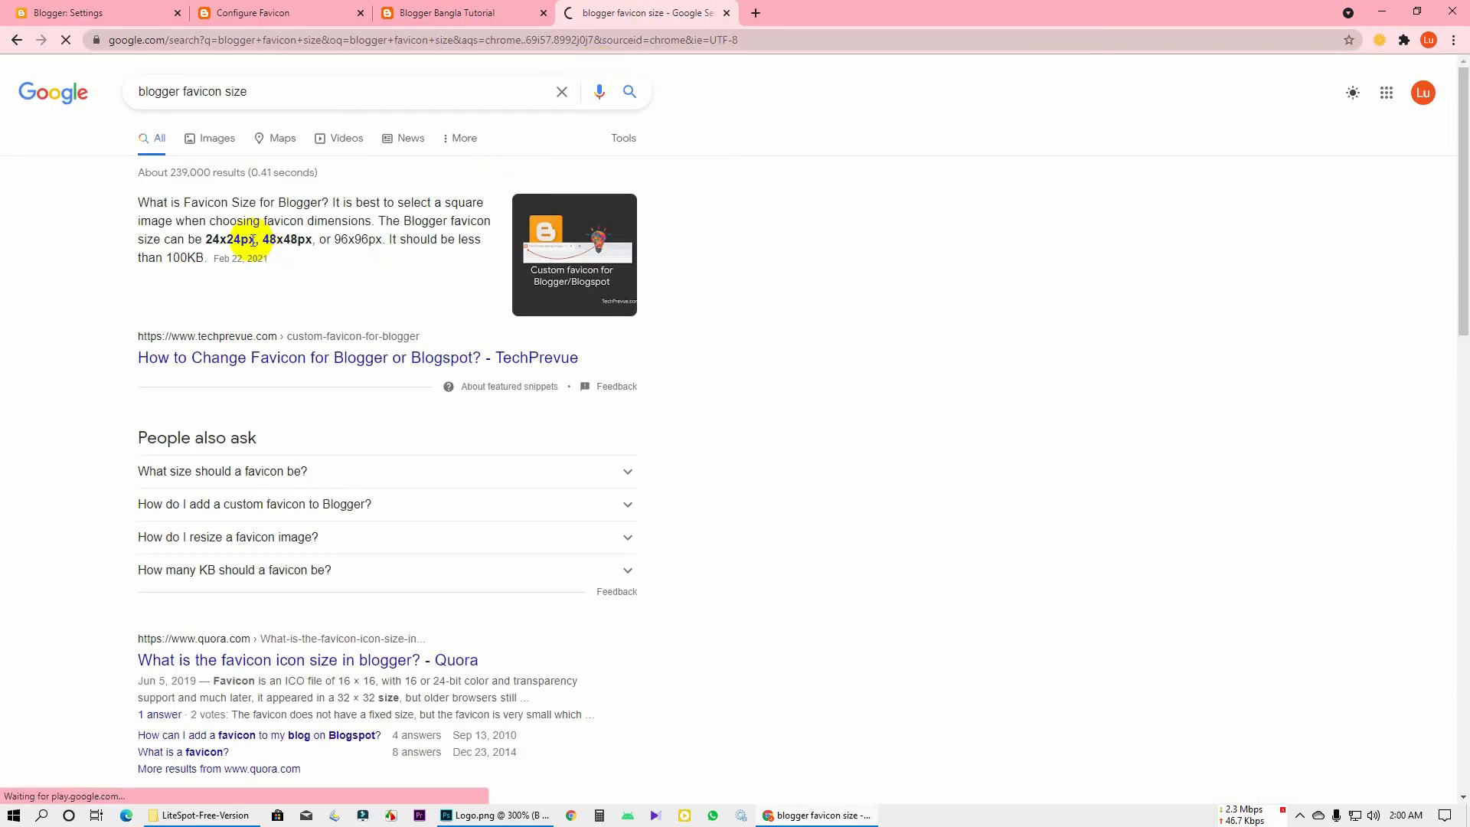
# Note the 24x24px and 96x96px sizes in the snippet and return to Photoshop
pyautogui.click(288, 245)
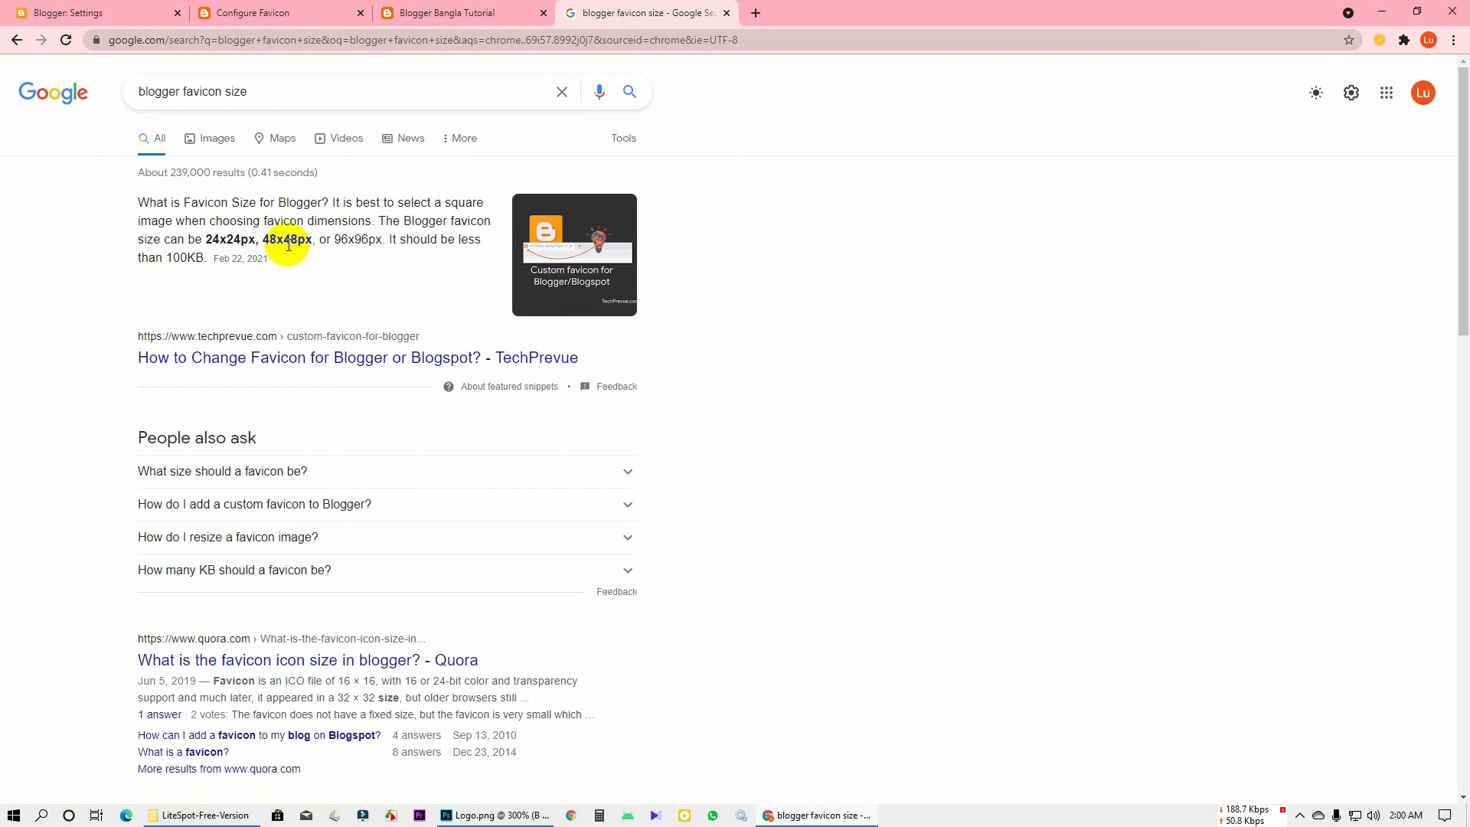
pyautogui.doubleClick(344, 246)
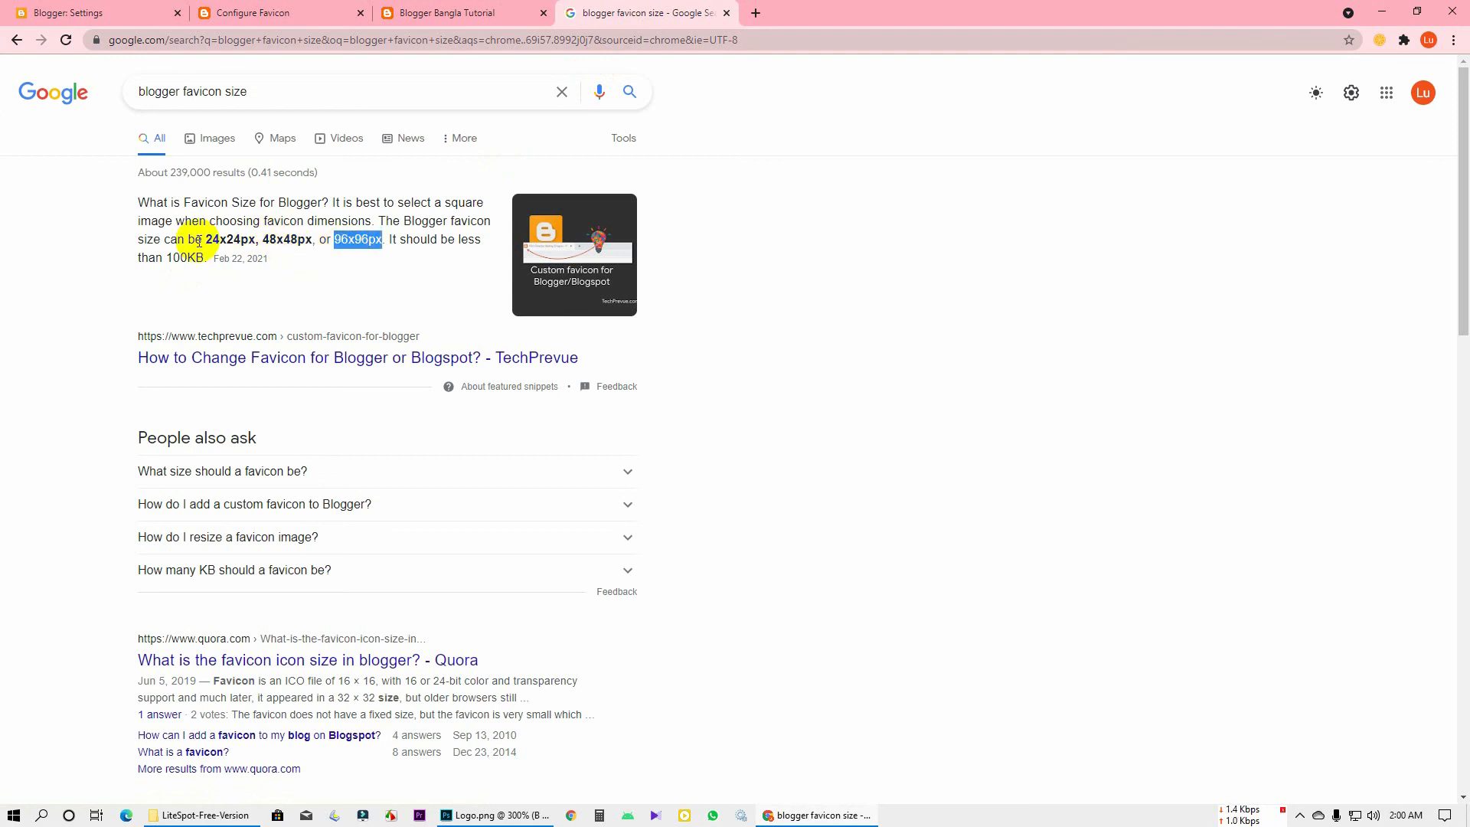
pyautogui.moveTo(204, 240); pyautogui.dragTo(257, 239)
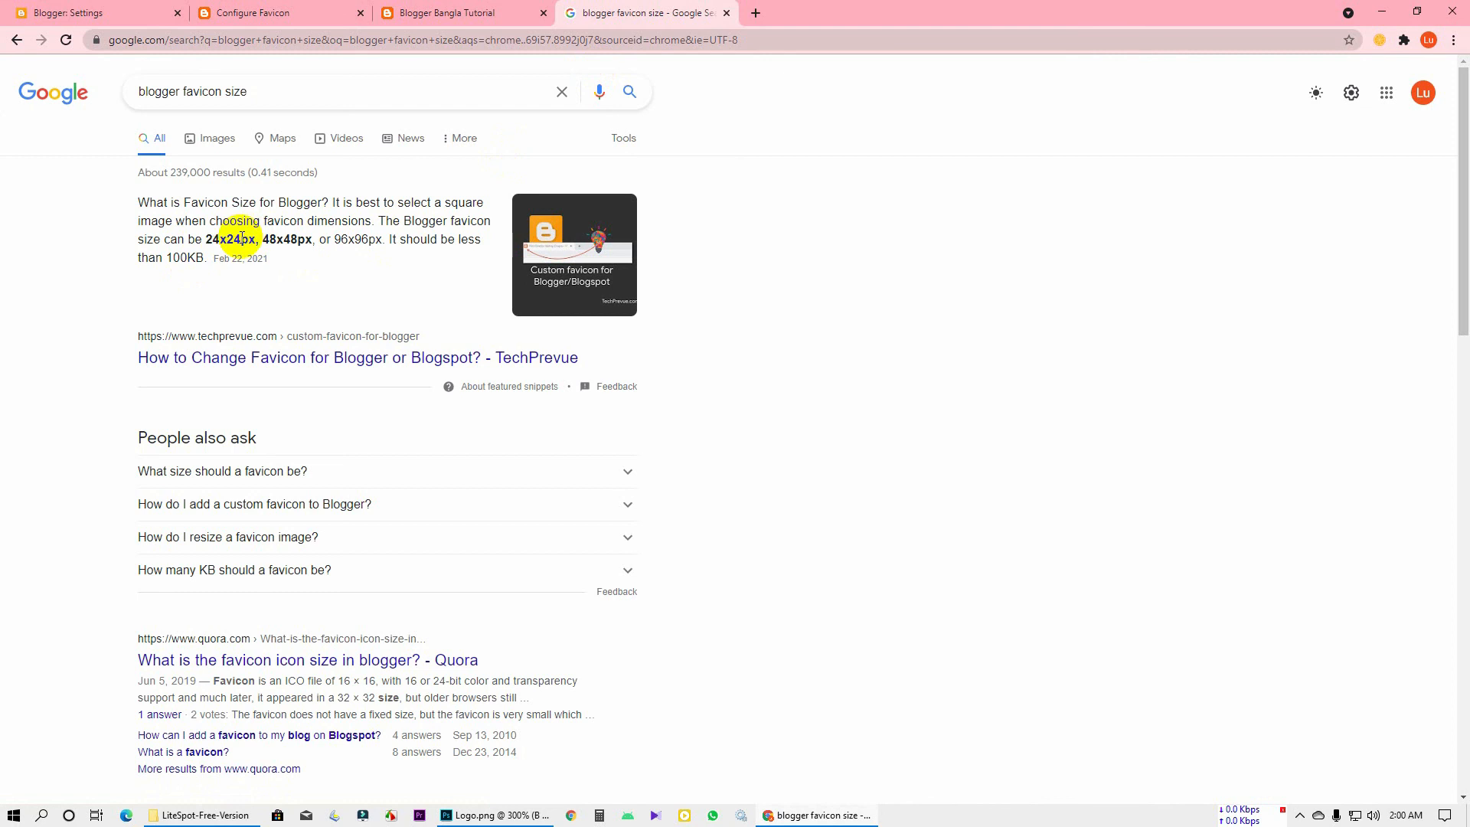
pyautogui.click(486, 815)
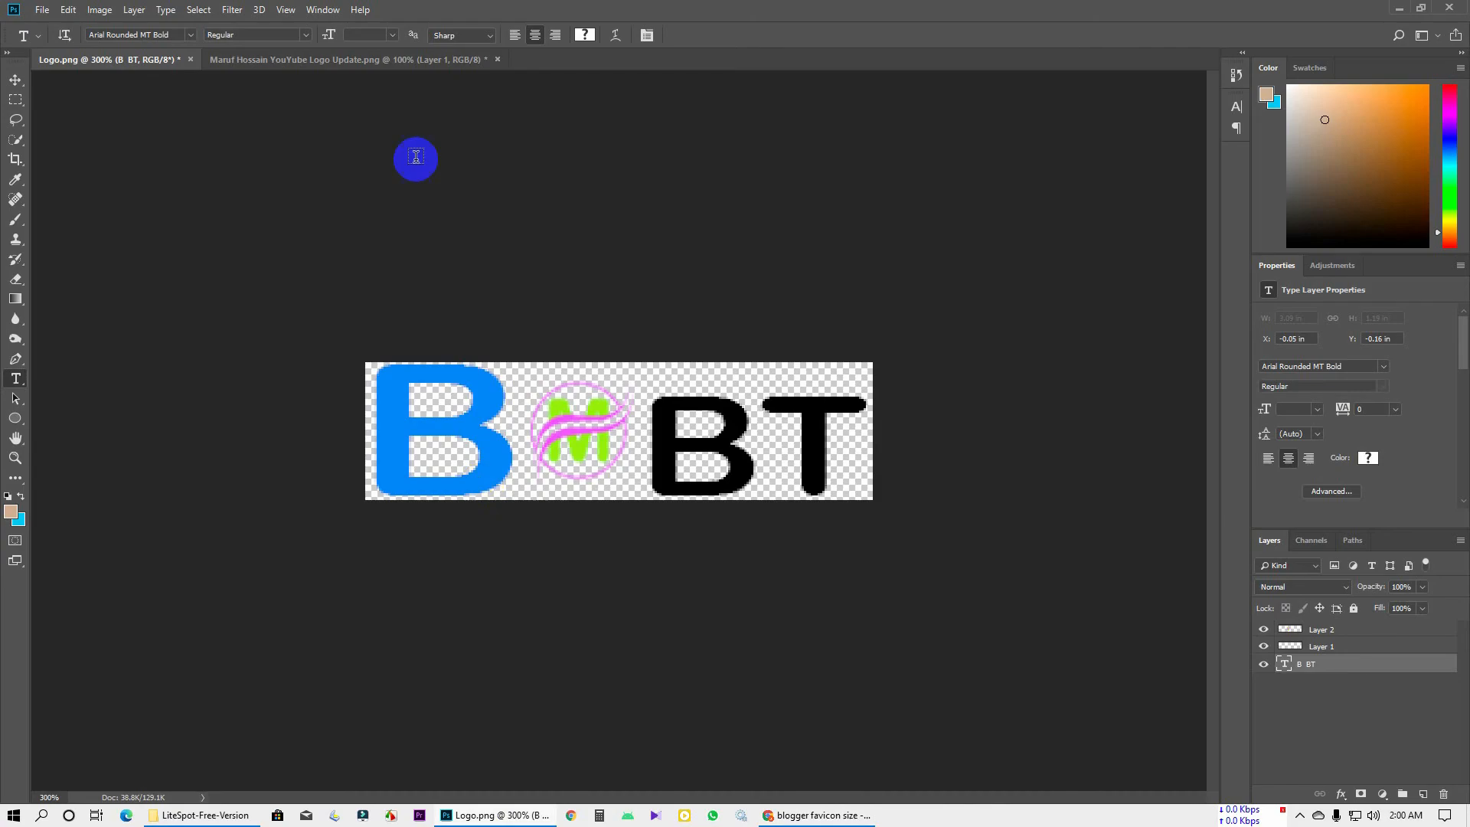
# From the emblem logo tab, create a new 96 × 96 px, 72 ppi document with a white background
pyautogui.click(246, 59)
pyautogui.click(44, 10)
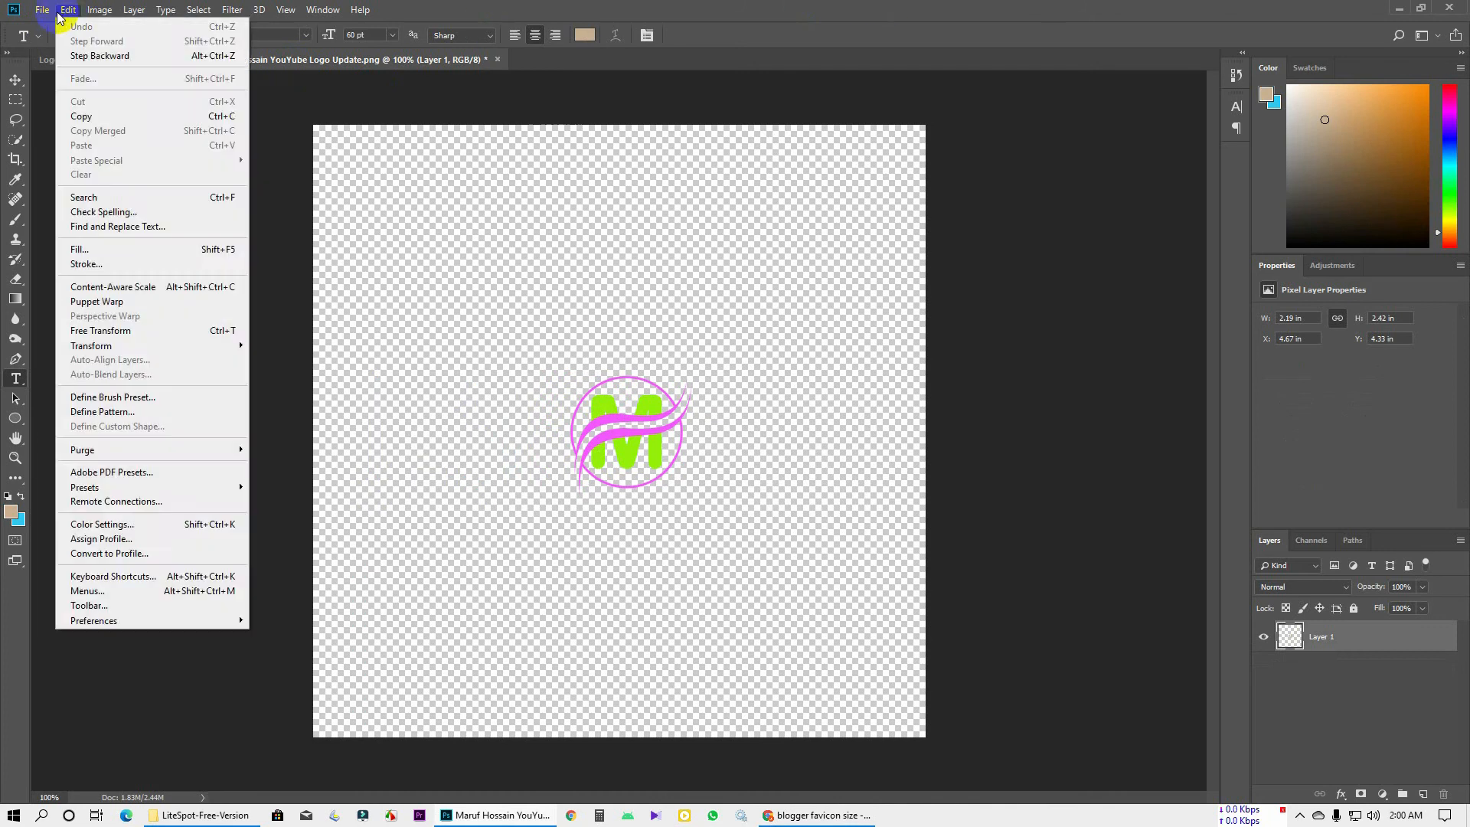
pyautogui.click(51, 26)
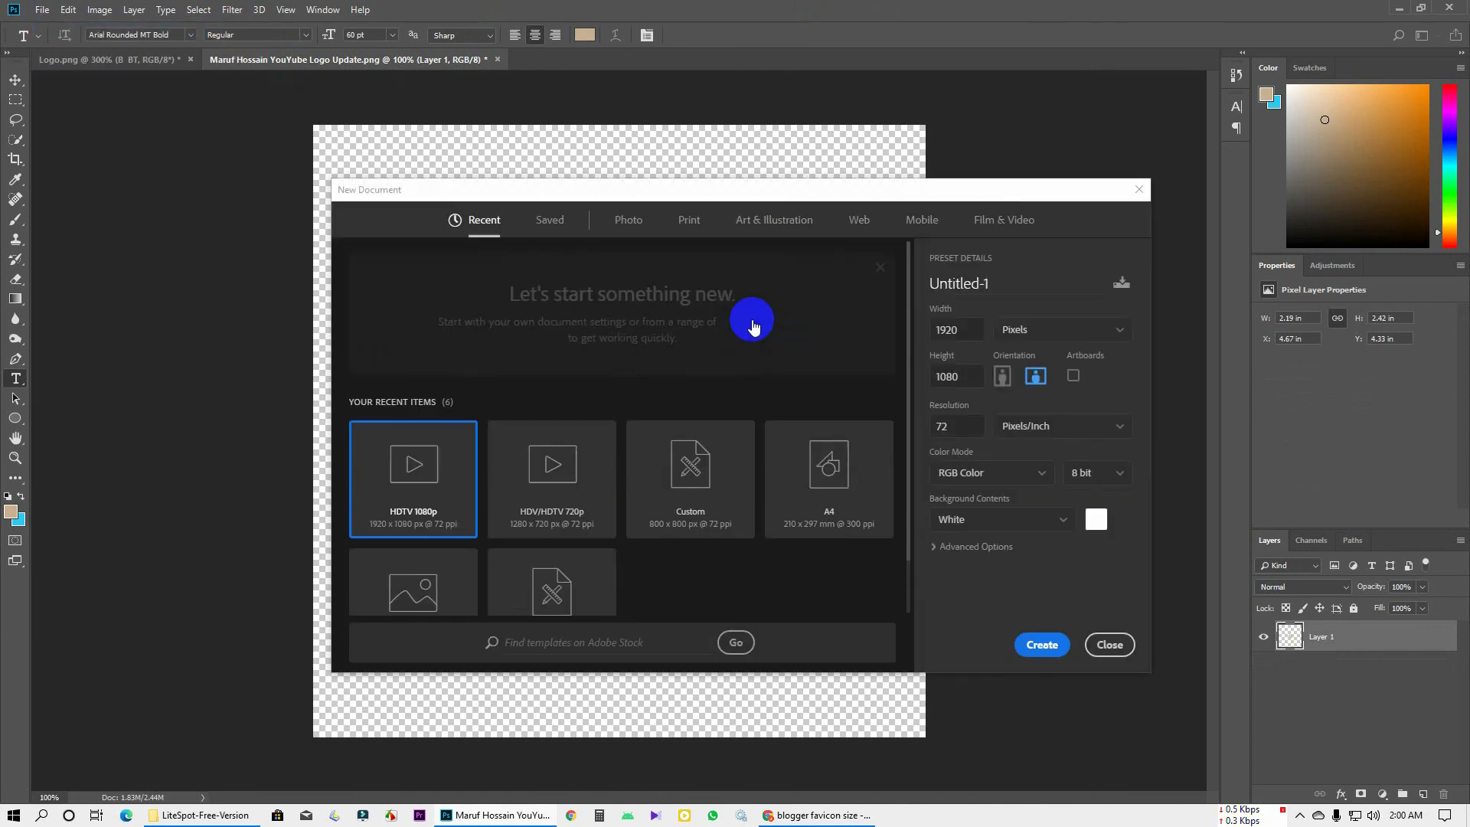
pyautogui.doubleClick(976, 329)
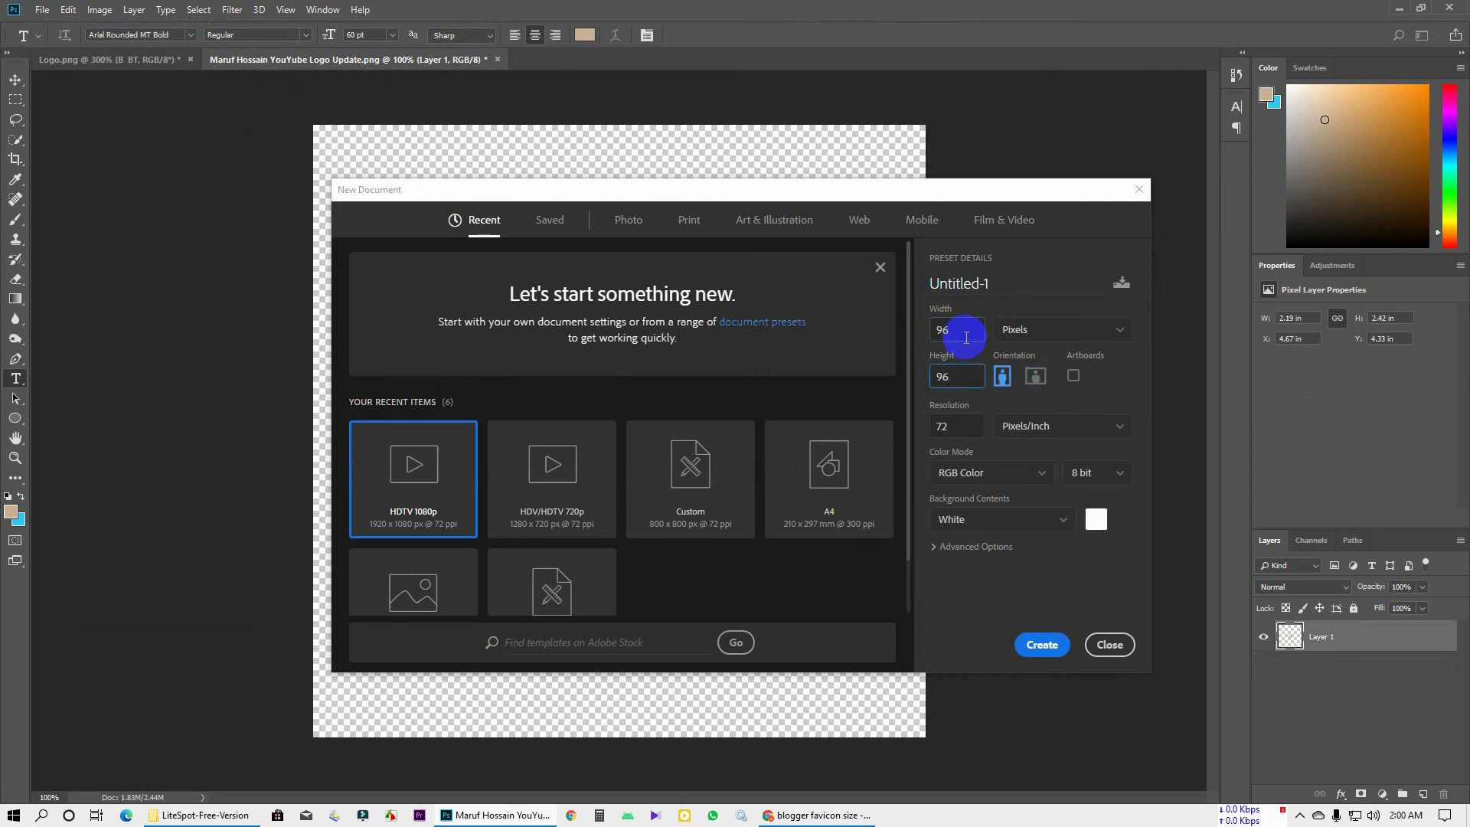
pyautogui.click(1033, 330)
pyautogui.click(1033, 329)
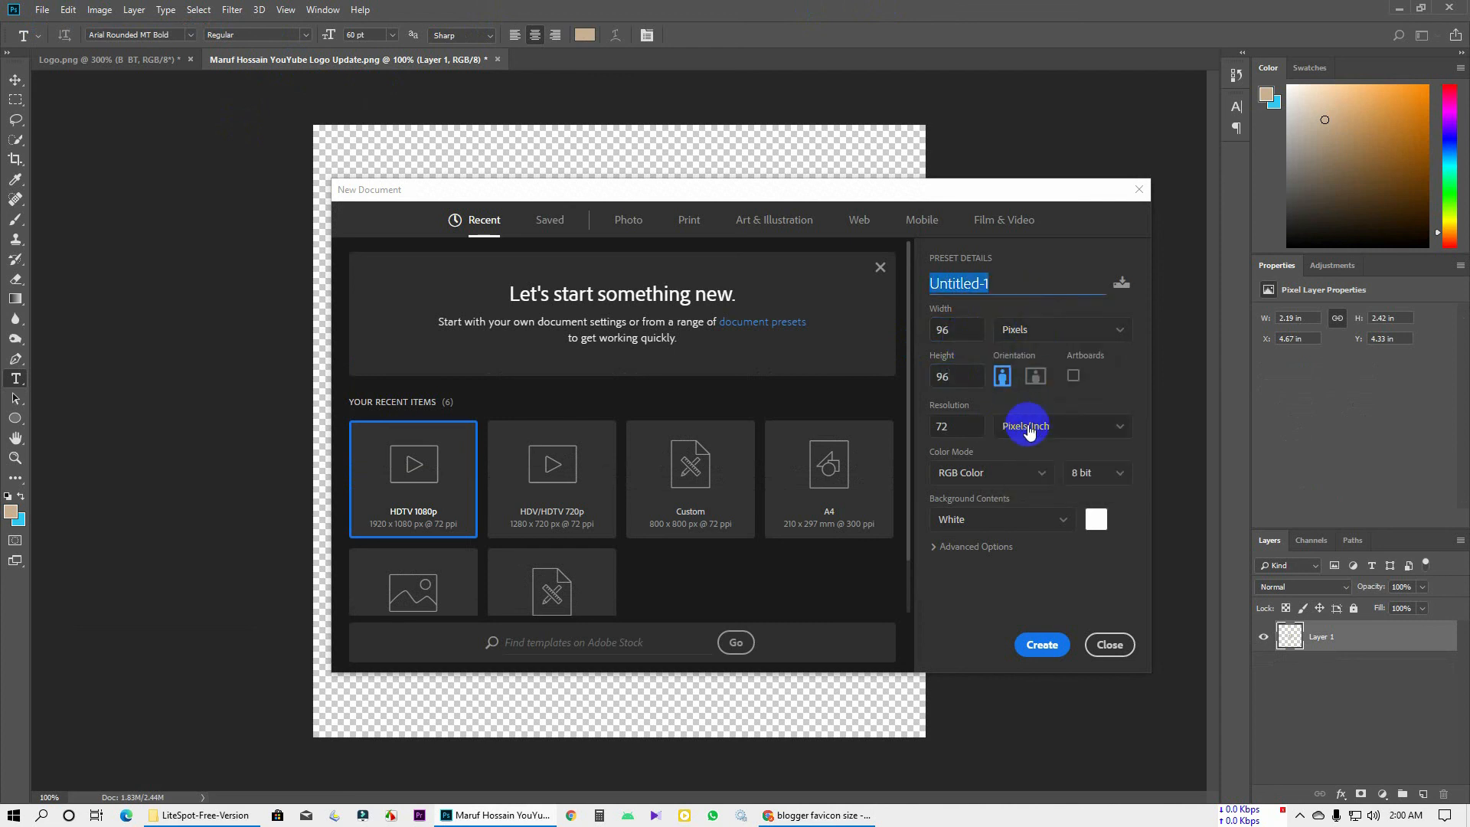
pyautogui.click(1032, 518)
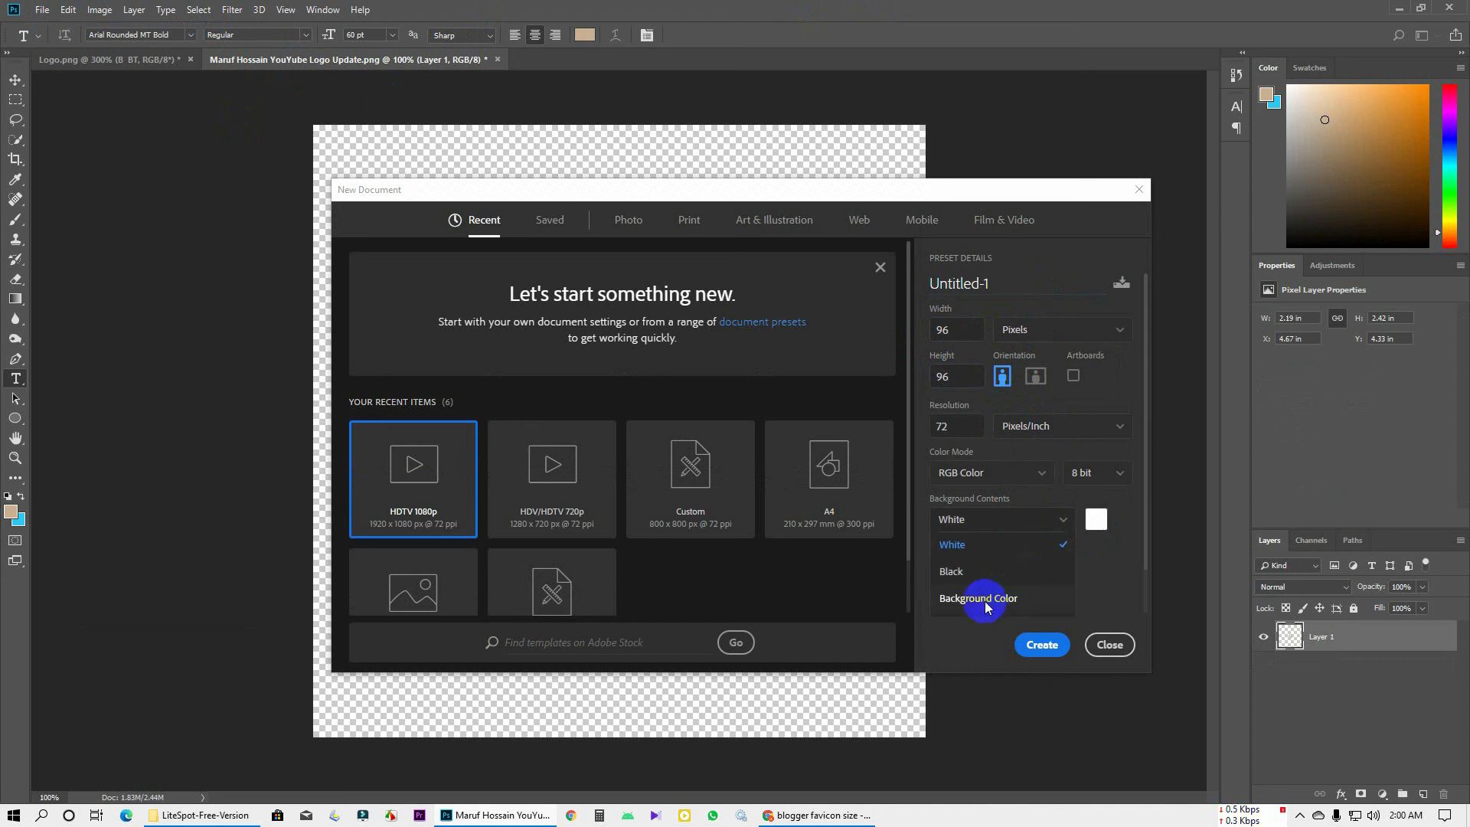
pyautogui.click(985, 605)
pyautogui.click(1004, 522)
pyautogui.click(999, 553)
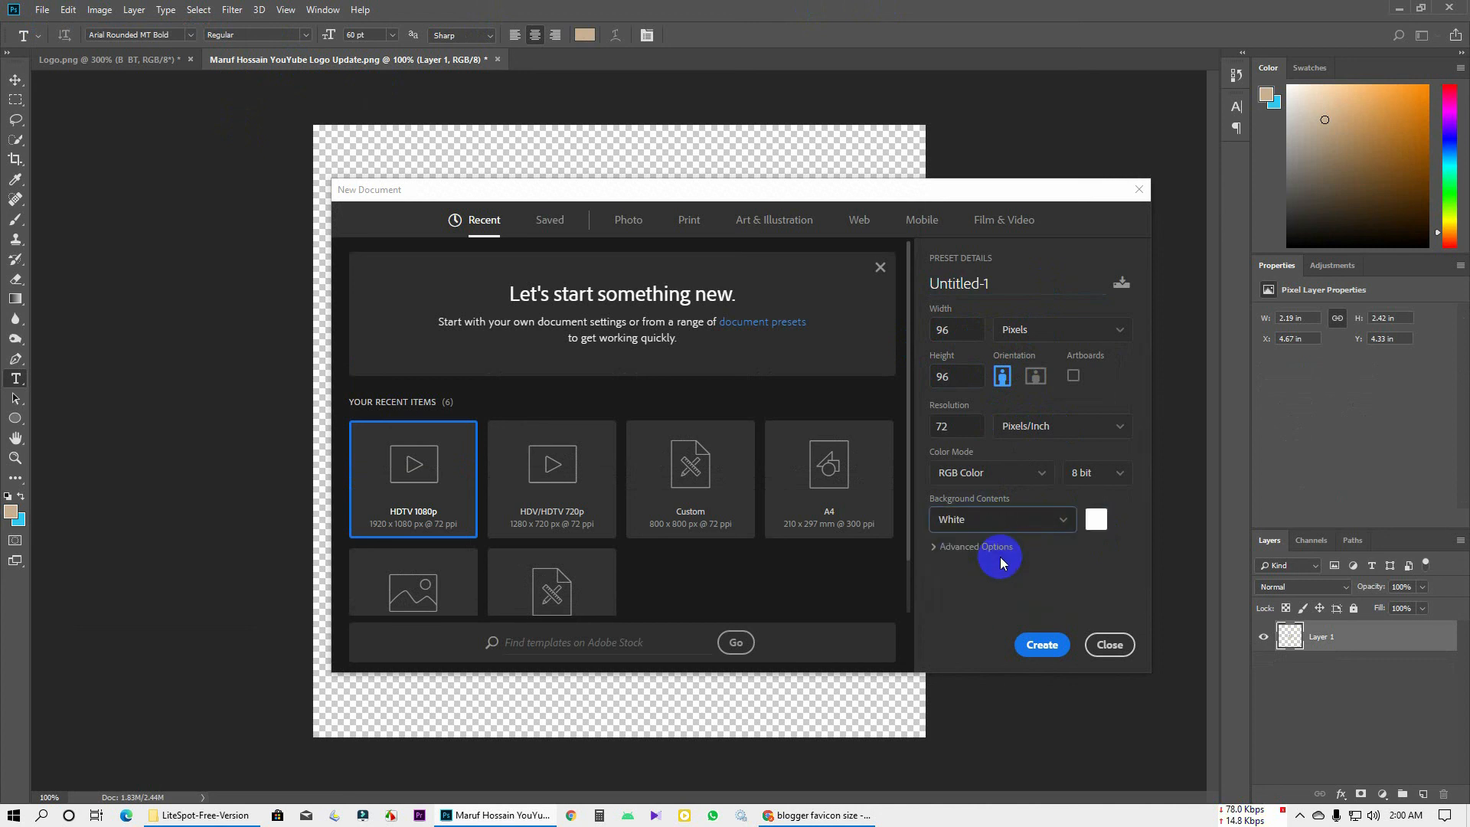
pyautogui.click(973, 426)
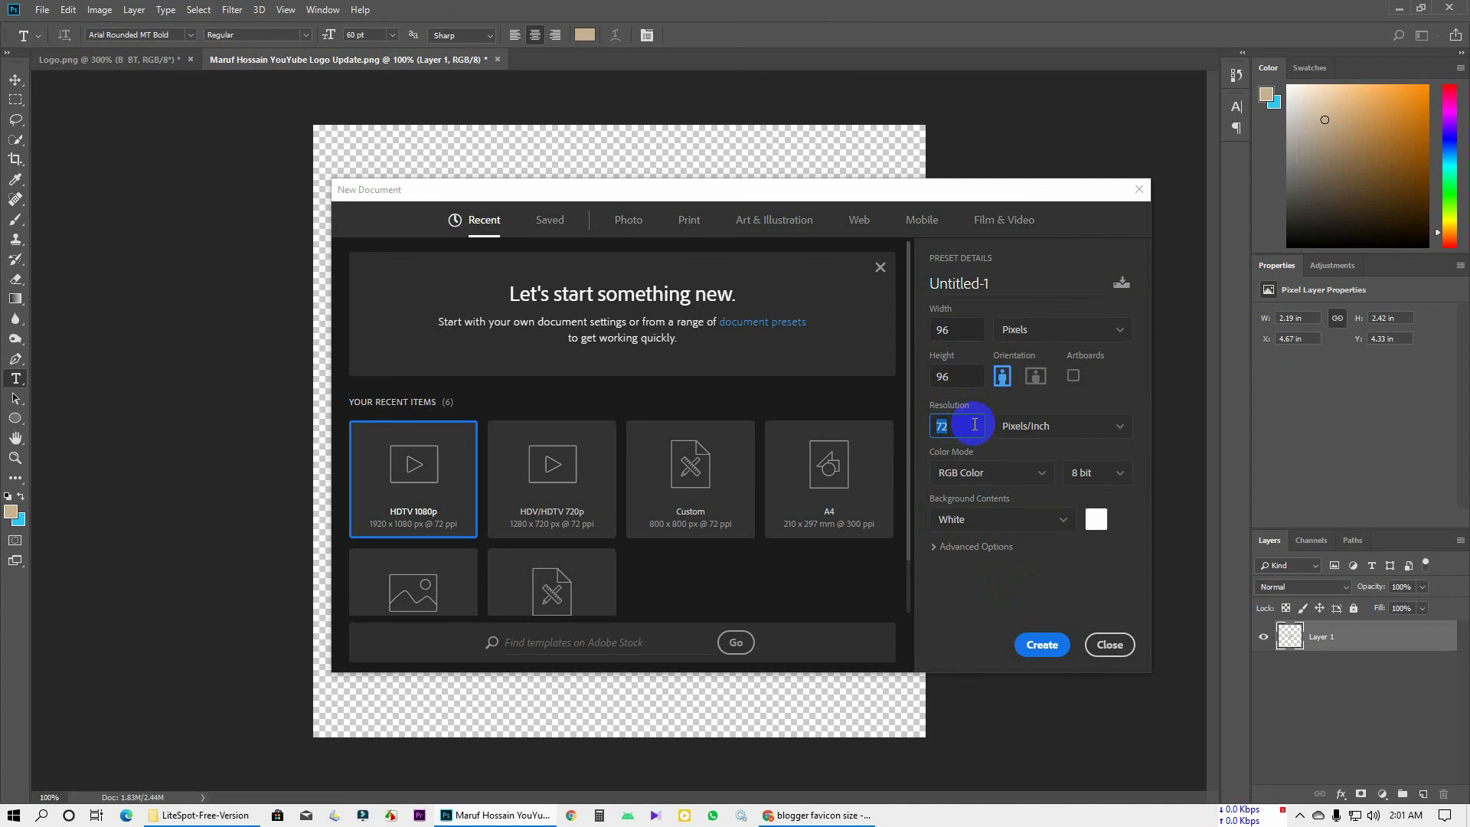
pyautogui.click(1039, 643)
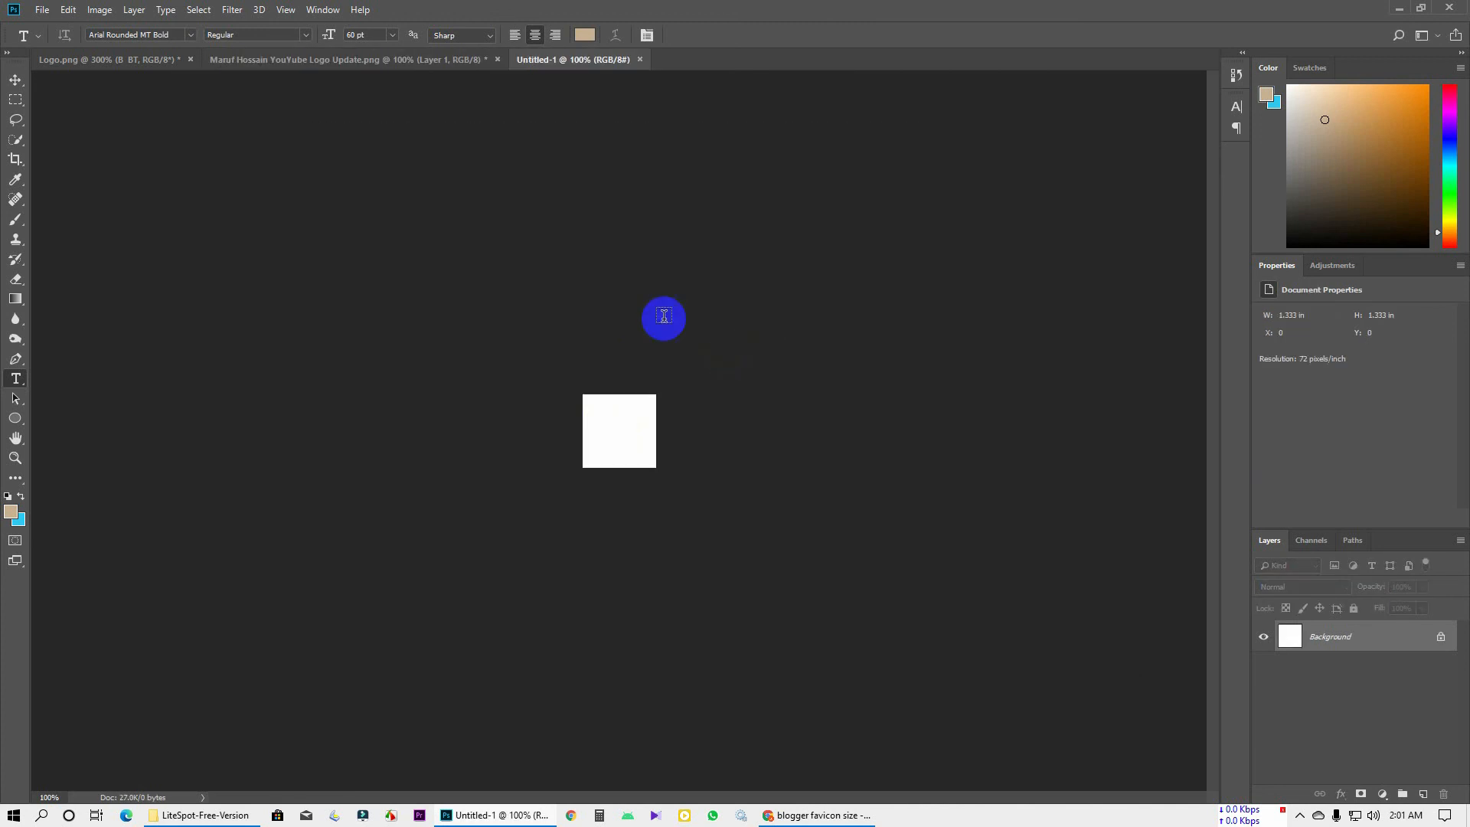
# Unlock the new canvas's background as Layer 0 and drag the M emblem into it
pyautogui.hotkey('ctrl', '+')
pyautogui.hotkey('ctrl', '+')
pyautogui.hotkey('ctrl', '+')
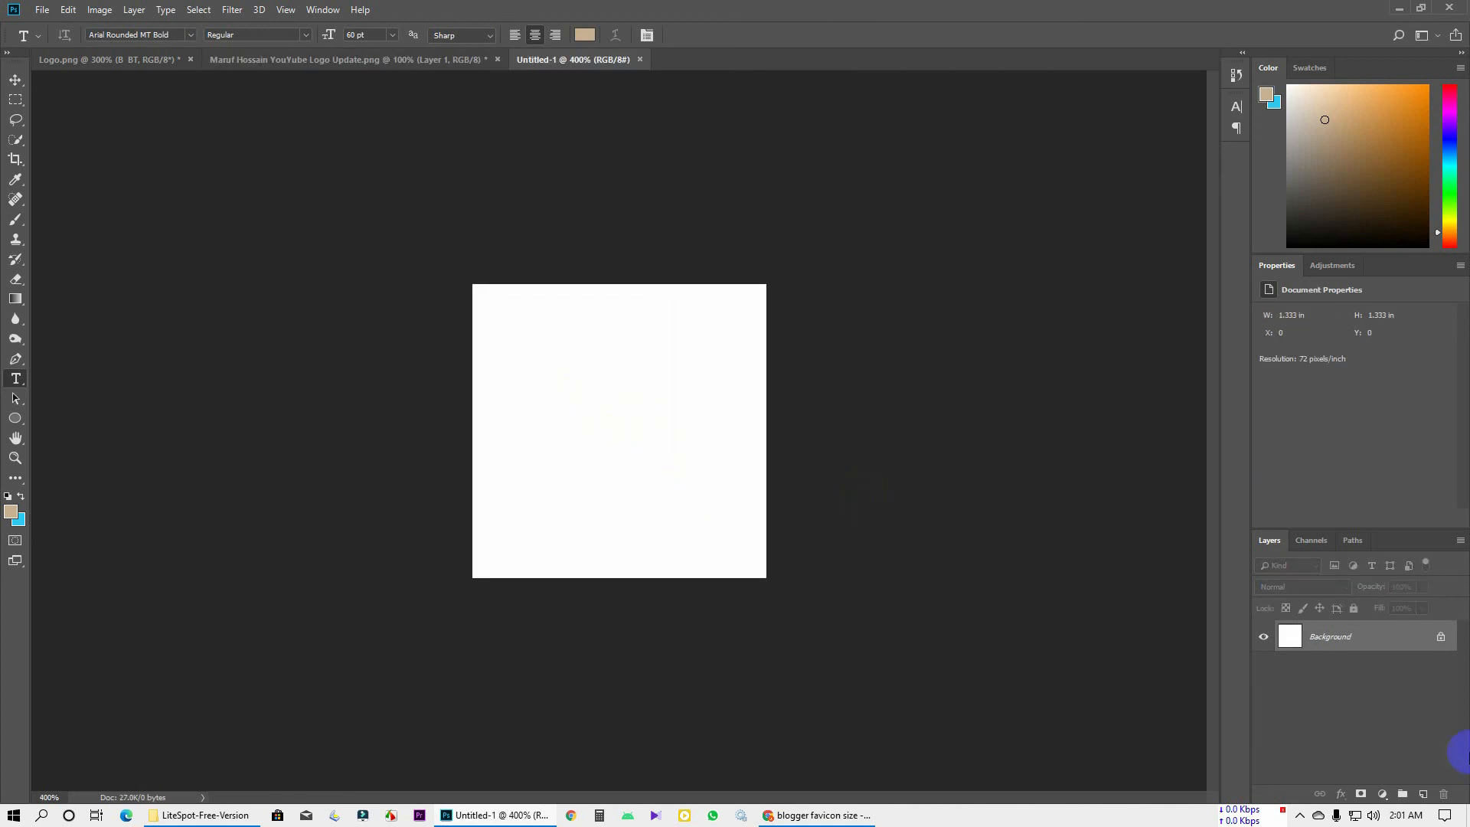
pyautogui.doubleClick(1350, 644)
pyautogui.press('Return')
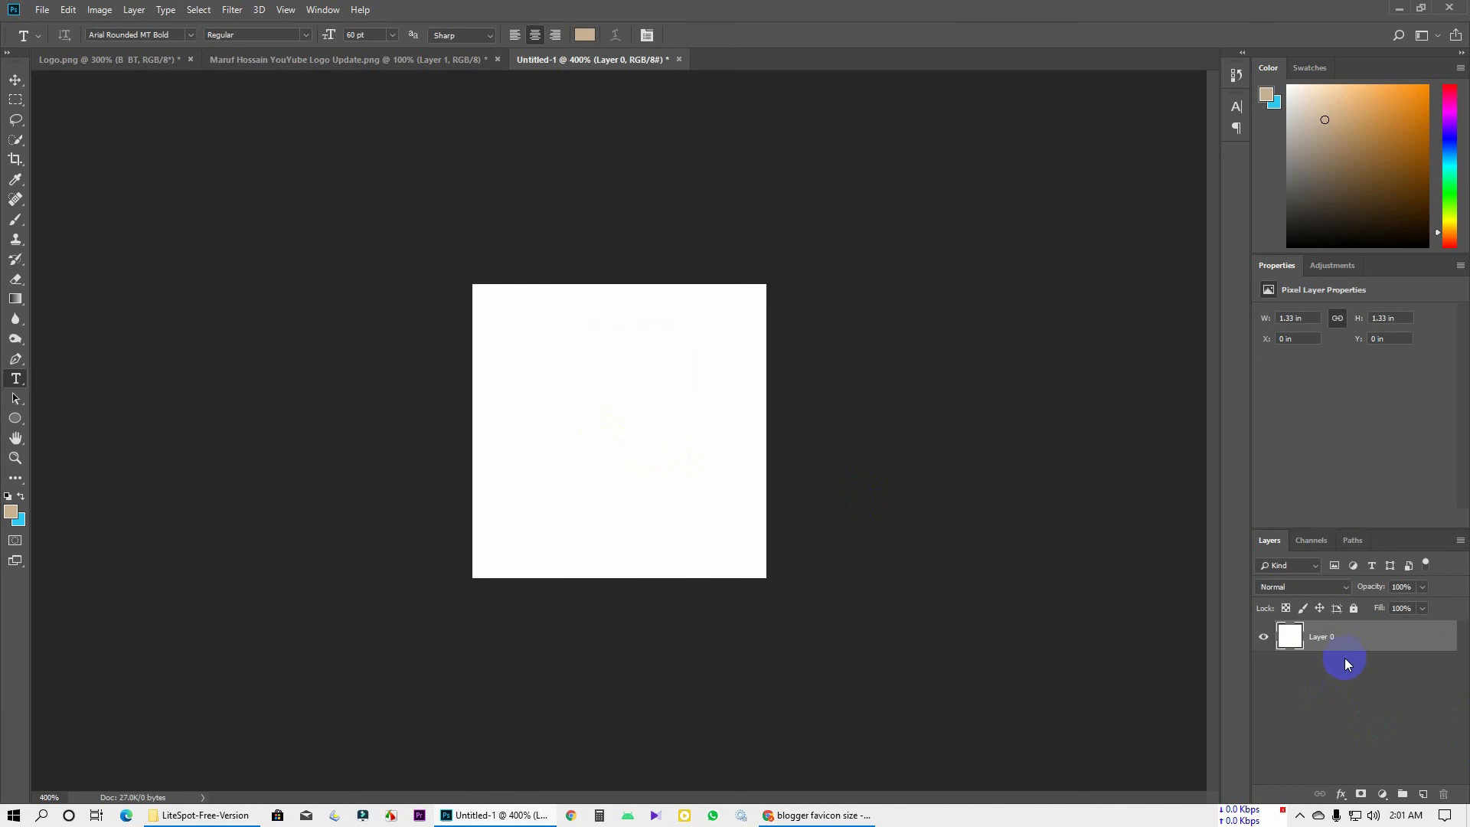
pyautogui.click(240, 65)
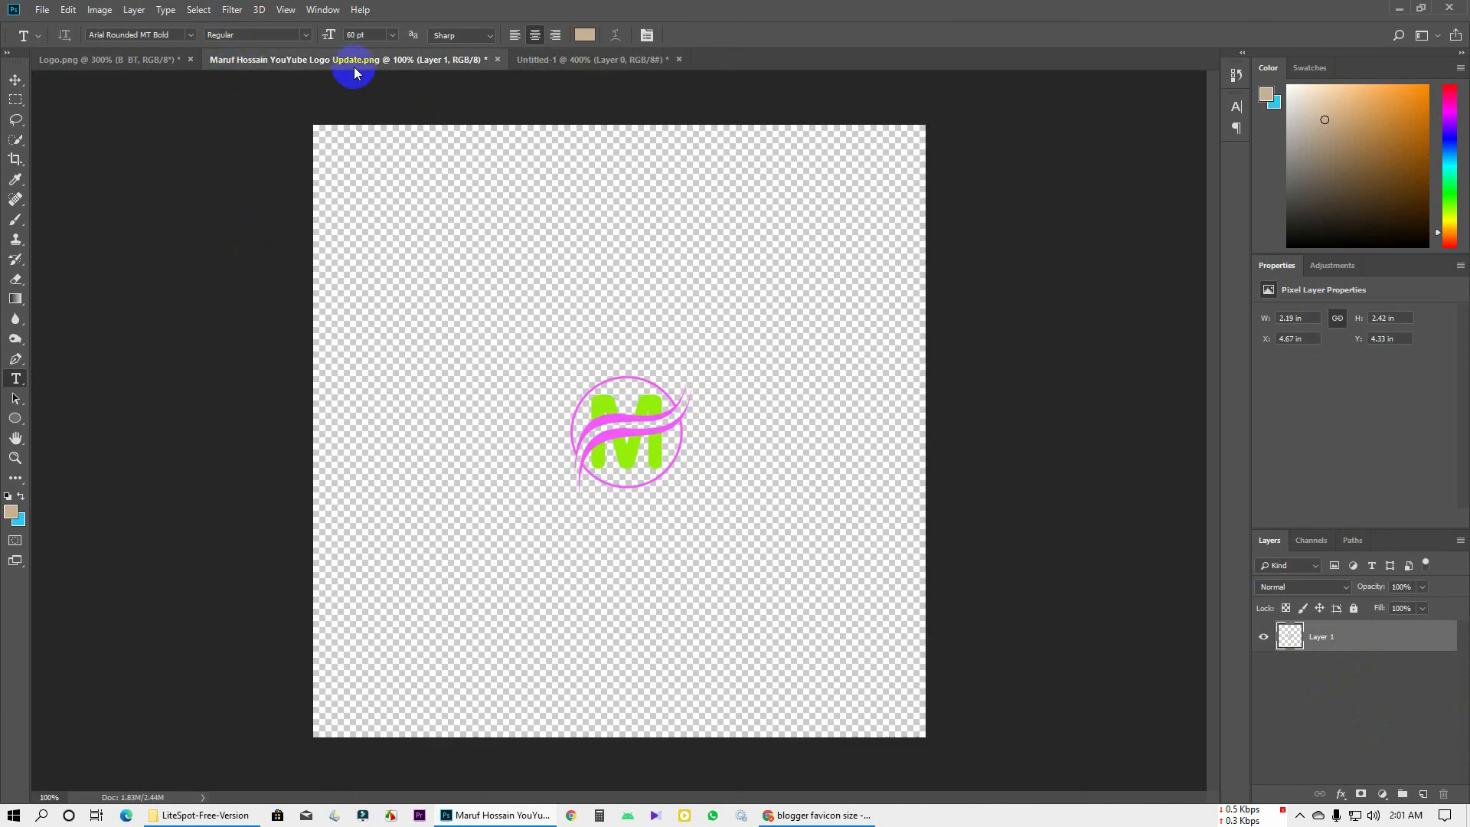
pyautogui.hotkey('ctrl', '0')
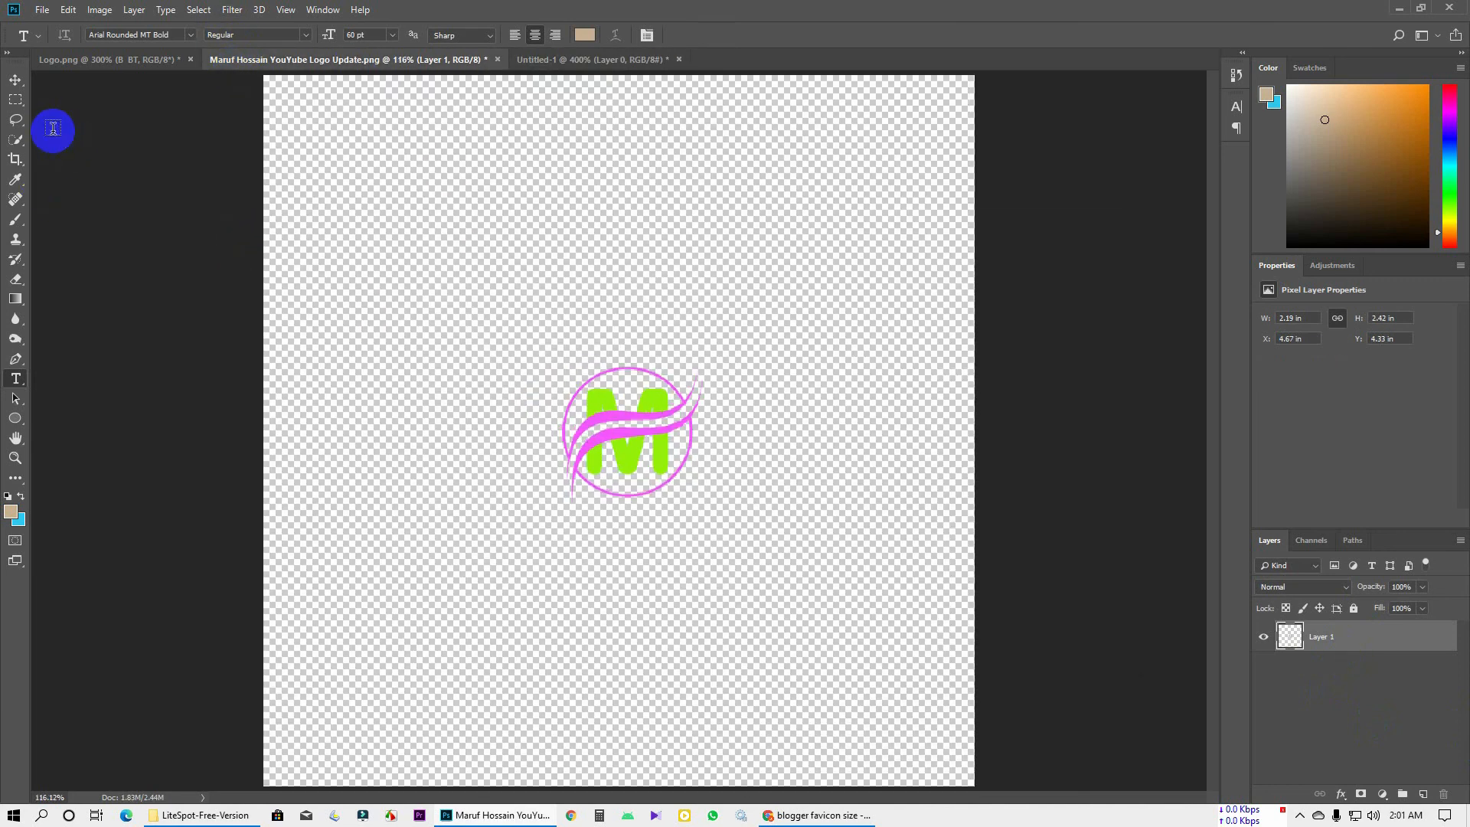
pyautogui.click(16, 79)
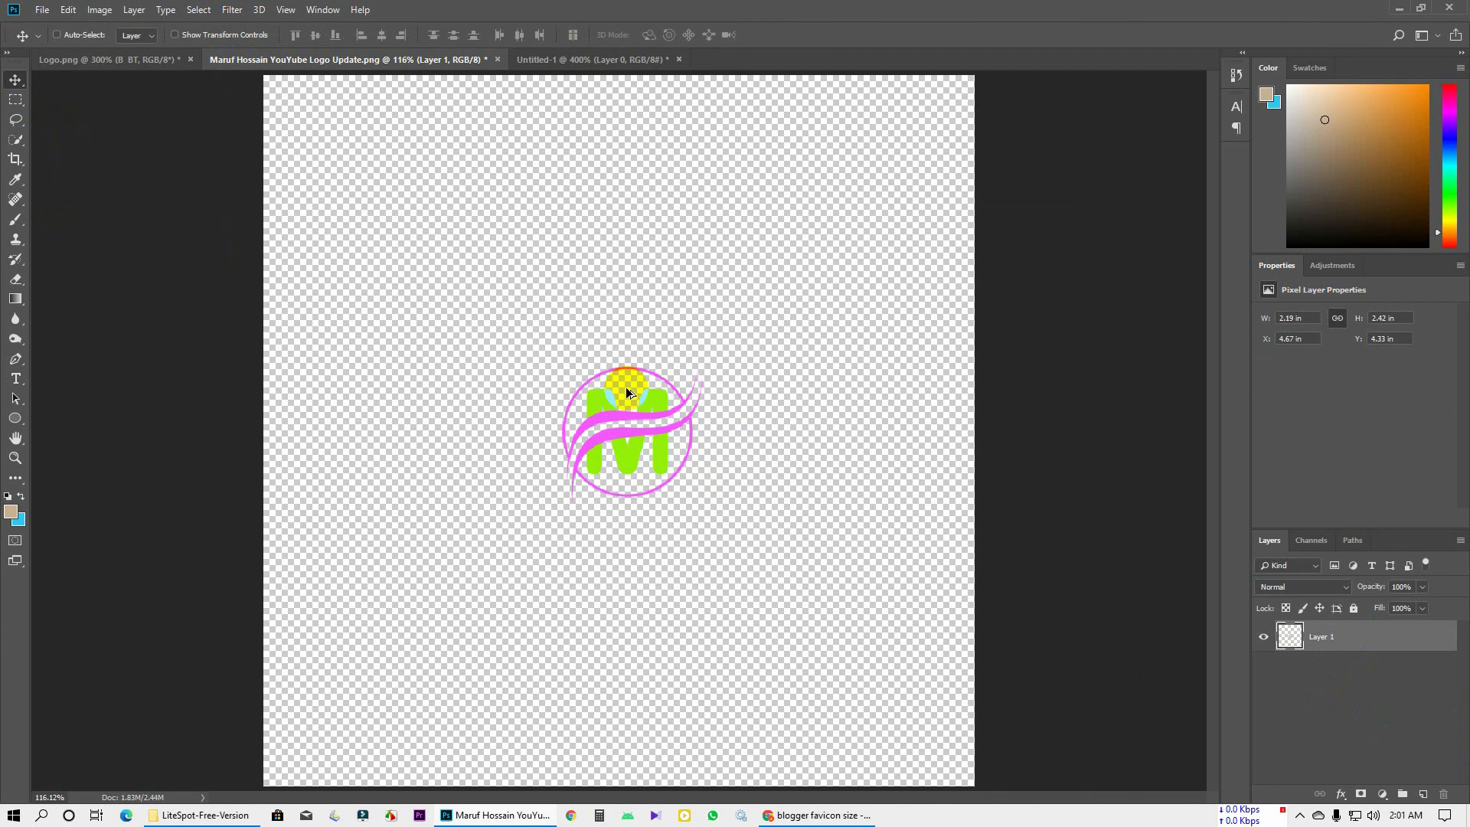
pyautogui.moveTo(635, 390); pyautogui.dragTo(673, 417)
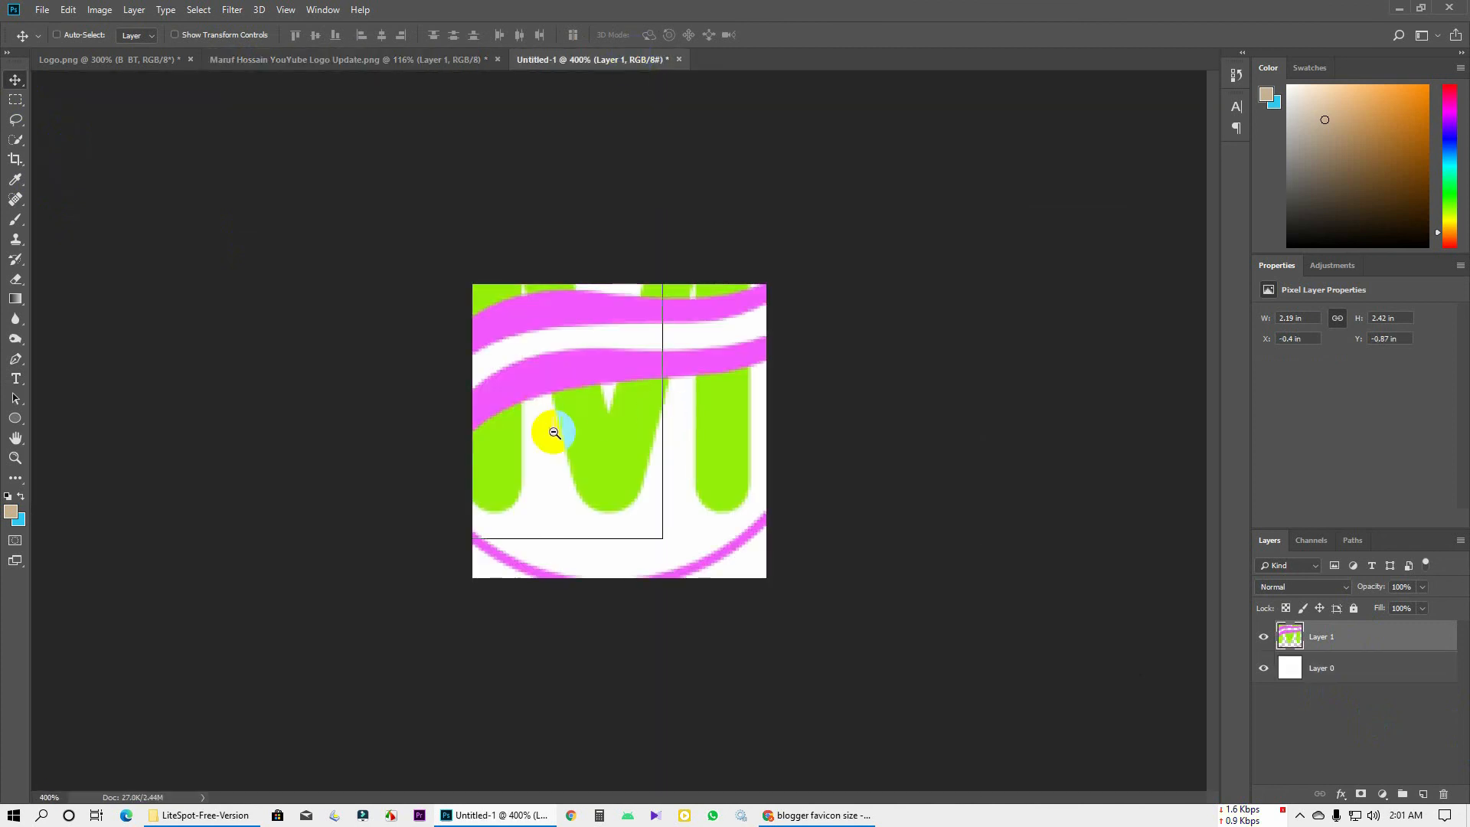
# Scale the pasted emblem to about 45% and place it on the white canvas
pyautogui.hotkey('ctrl', '-')
pyautogui.hotkey('ctrl', 't')
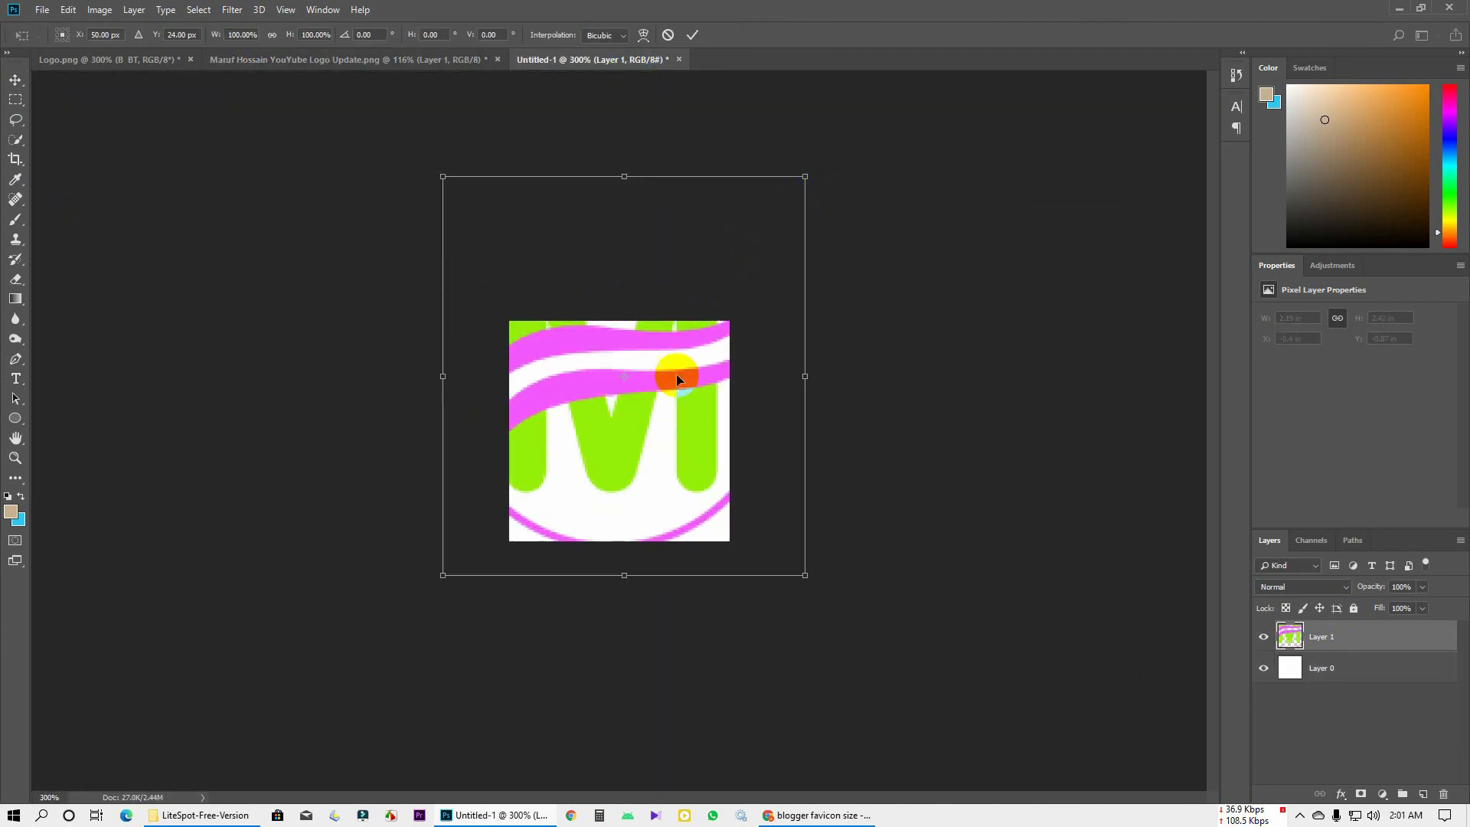
pyautogui.moveTo(805, 177); pyautogui.dragTo(725, 308)
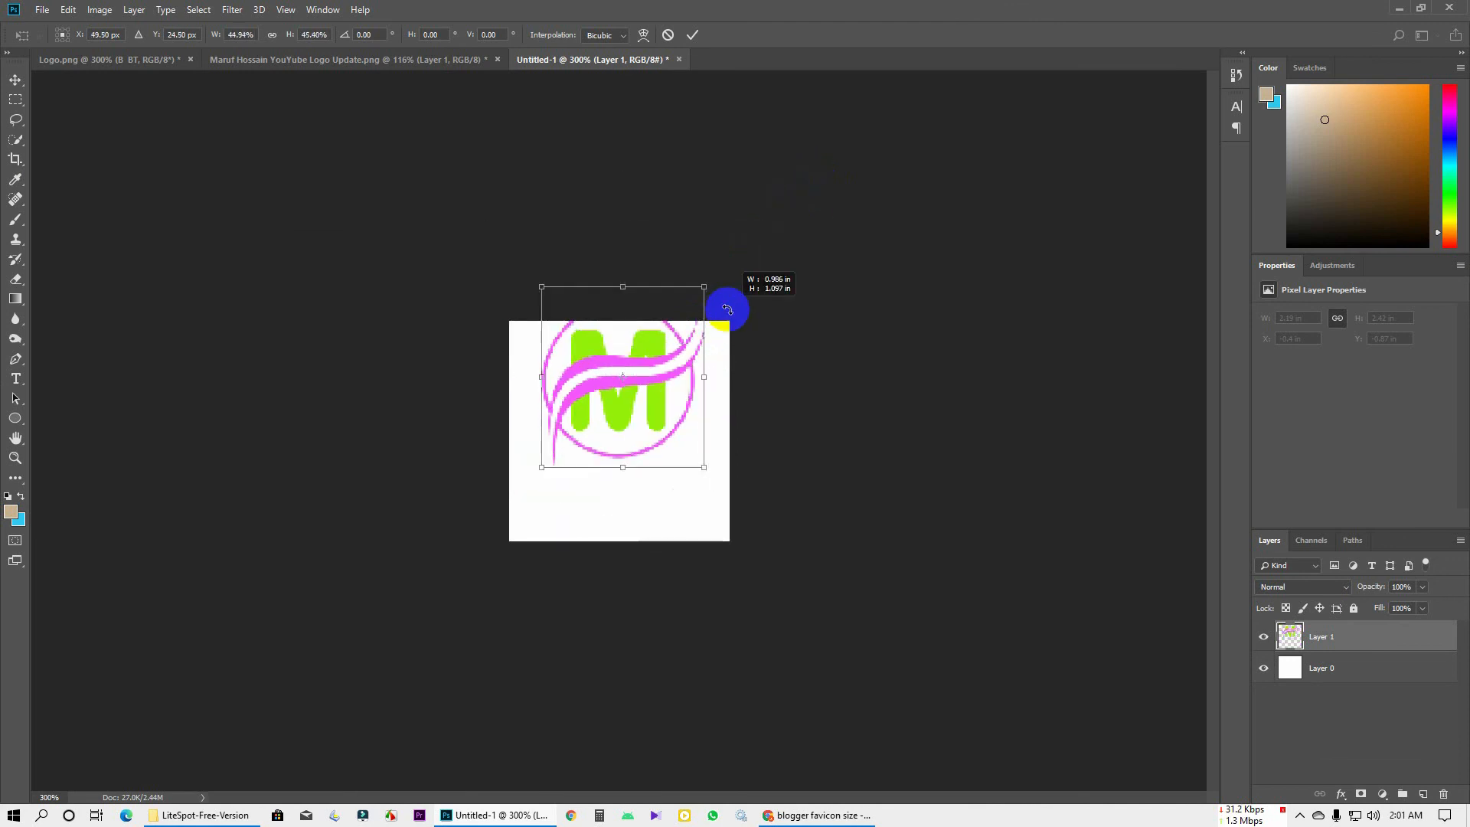
pyautogui.moveTo(664, 379)
pyautogui.mouseDown()
pyautogui.moveTo(666, 413)
pyautogui.moveTo(659, 384)
pyautogui.moveTo(639, 392)
pyautogui.mouseUp()
pyautogui.press('Return')
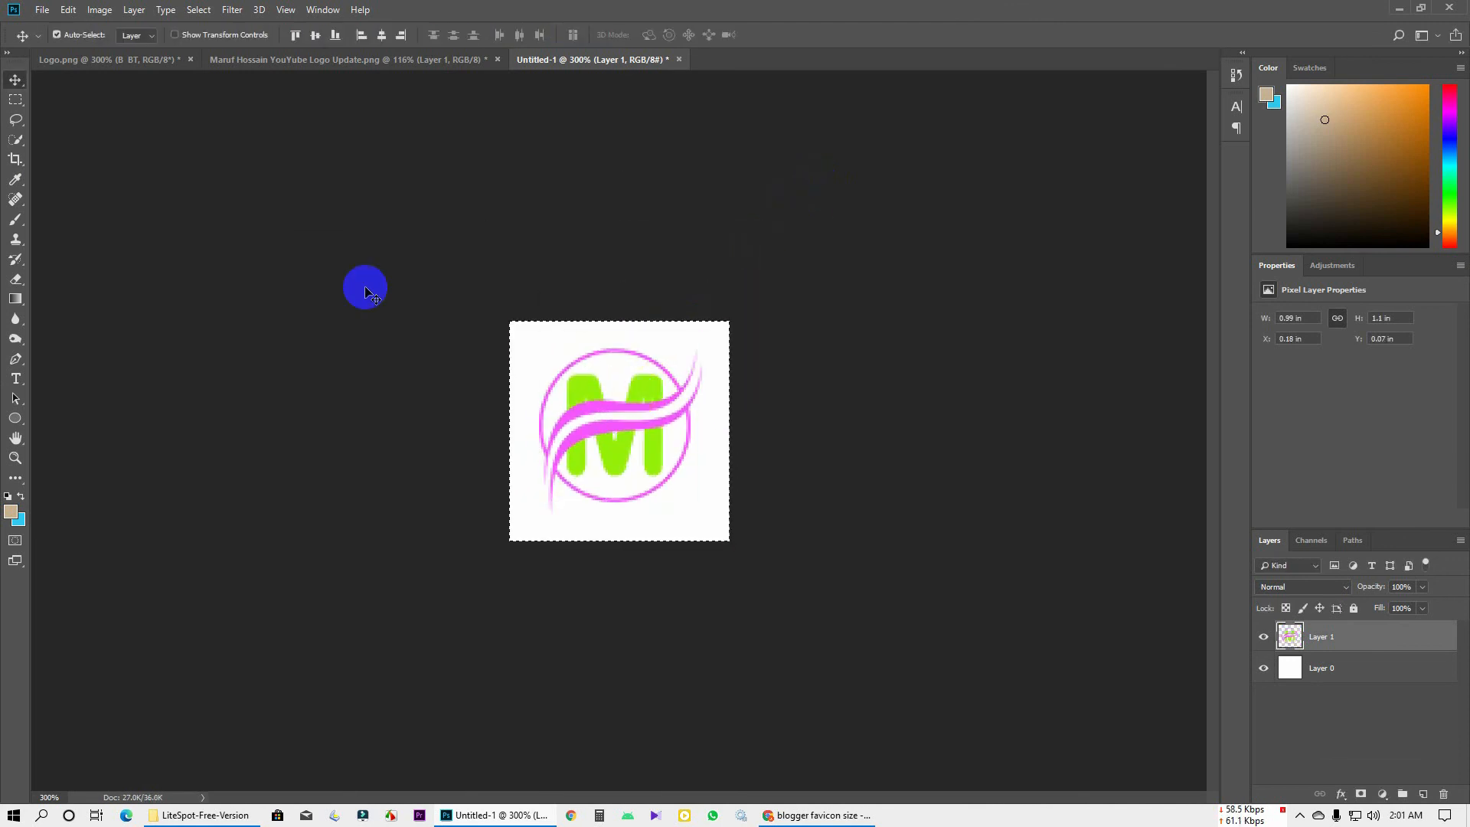
# Align the emblem to the canvas's vertical and horizontal centres, then deselect
pyautogui.hotkey('ctrl', 'a')
pyautogui.keyDown('ctrl'); pyautogui.click(1322, 638); pyautogui.keyUp('ctrl')
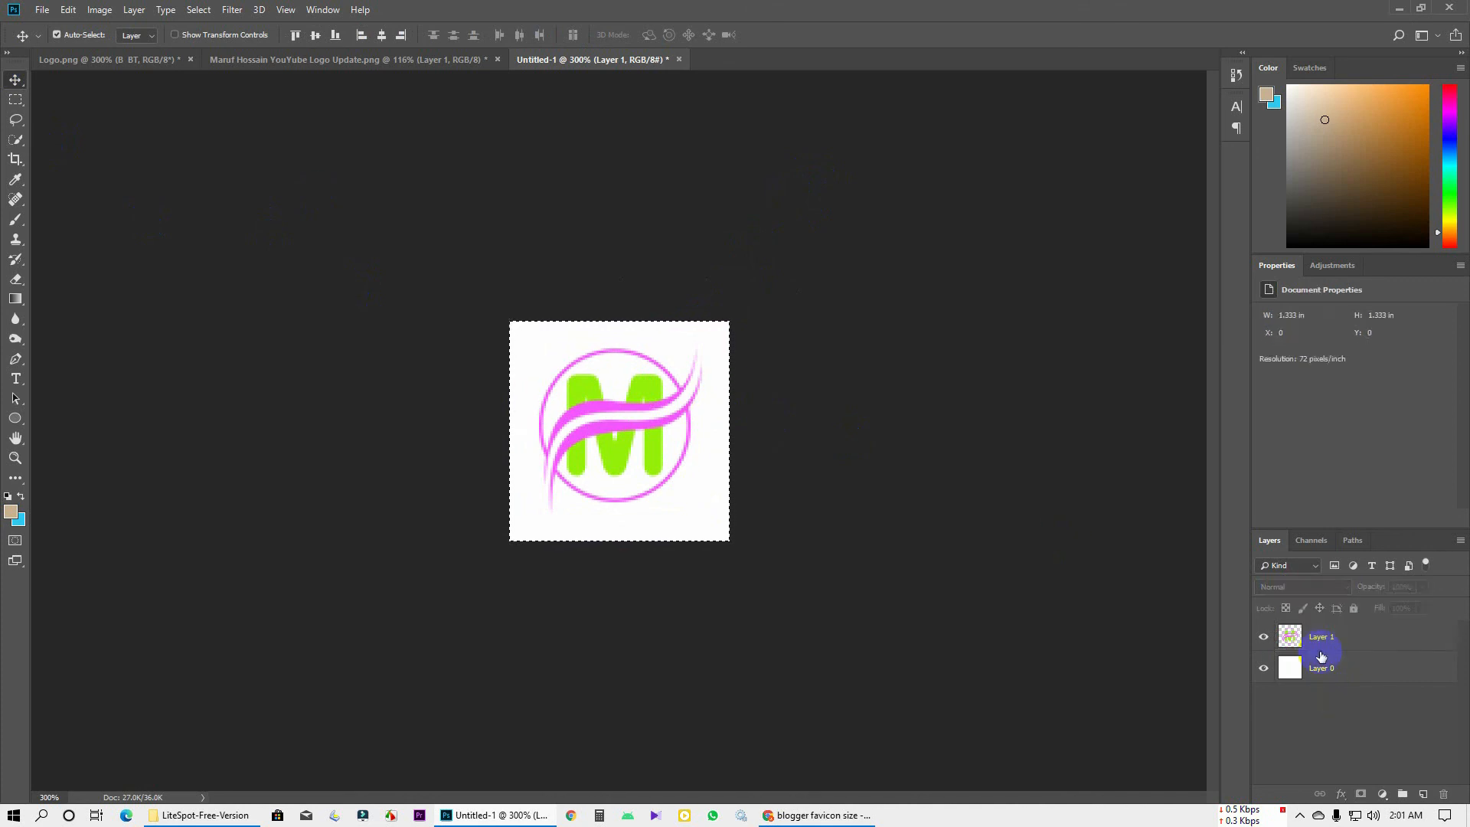
pyautogui.click(1322, 638)
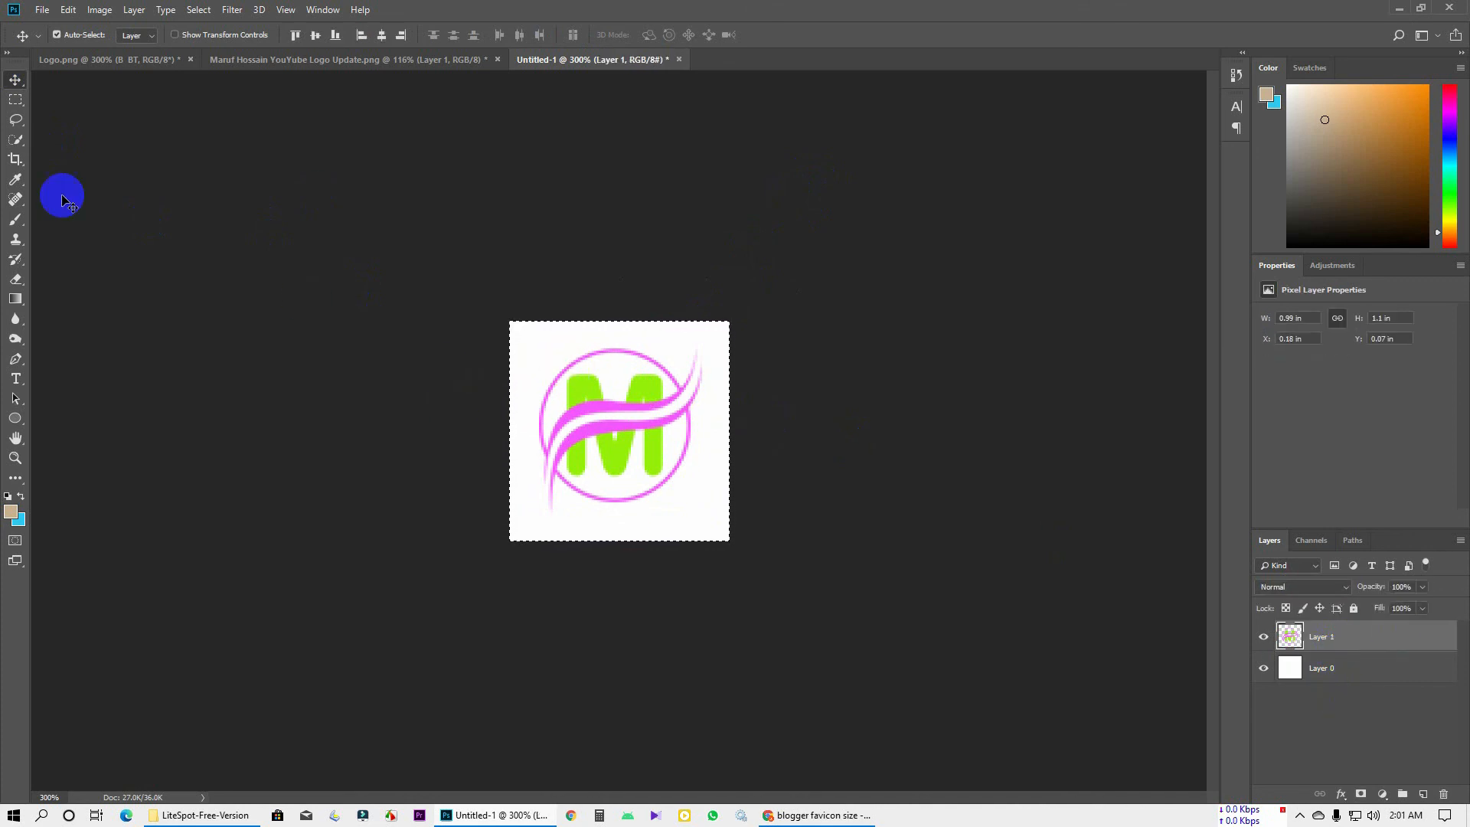
pyautogui.click(316, 36)
pyautogui.click(382, 38)
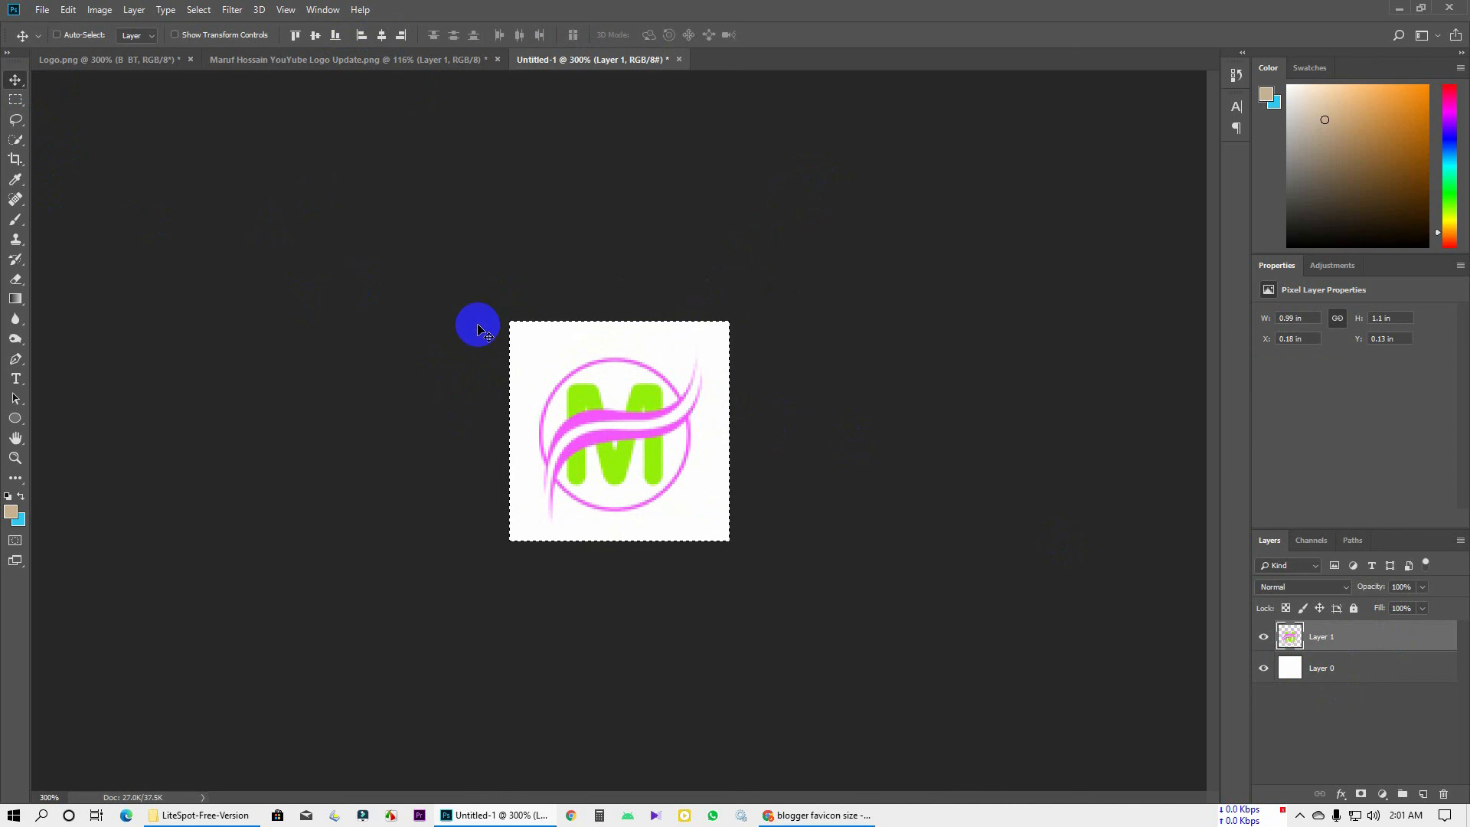
pyautogui.hotkey('ctrl', 'd')
pyautogui.click(1323, 720)
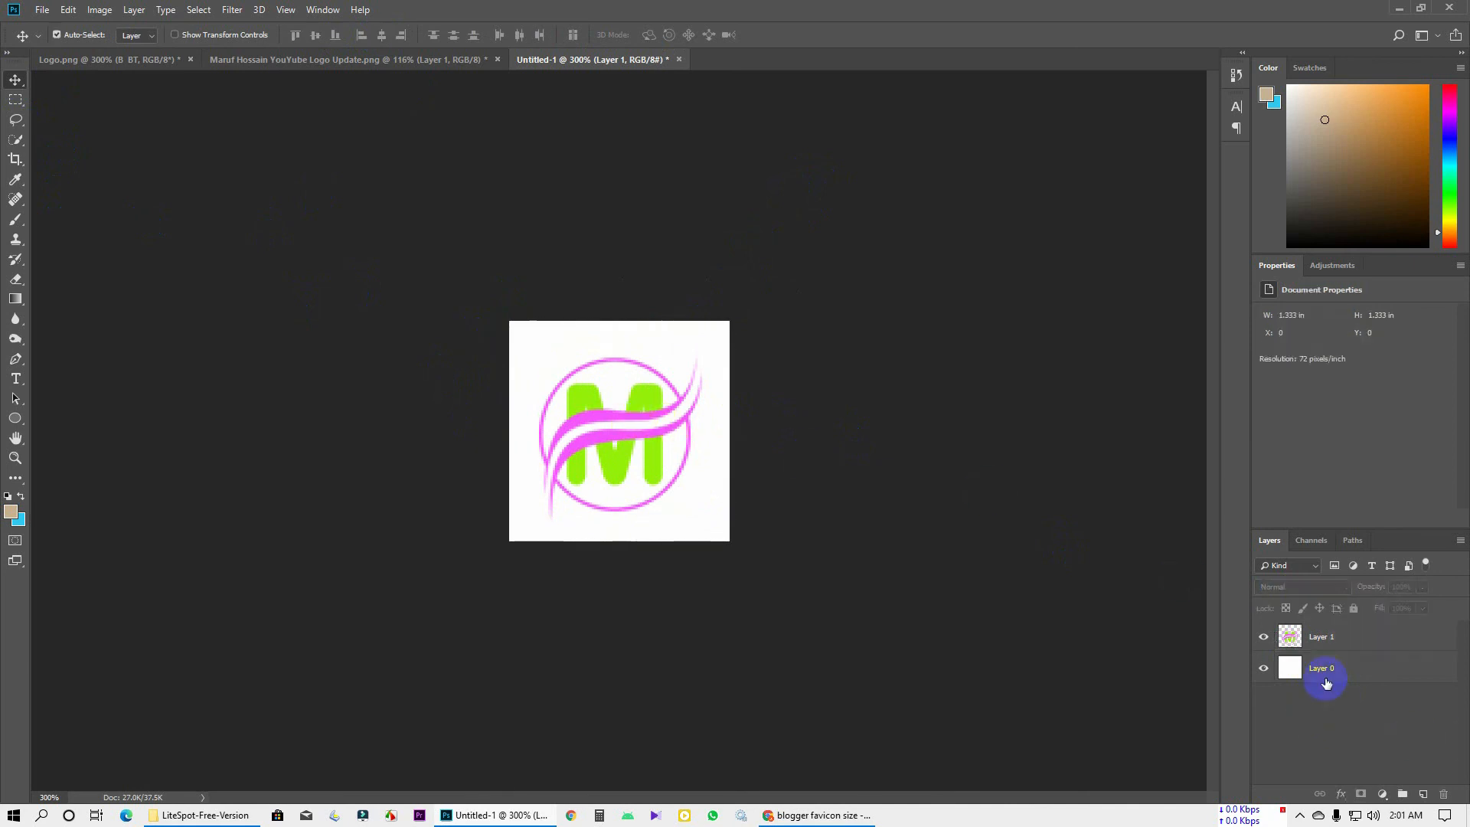
# Enlarge the M emblem layer to about 125% with Free Transform
pyautogui.click(1324, 673)
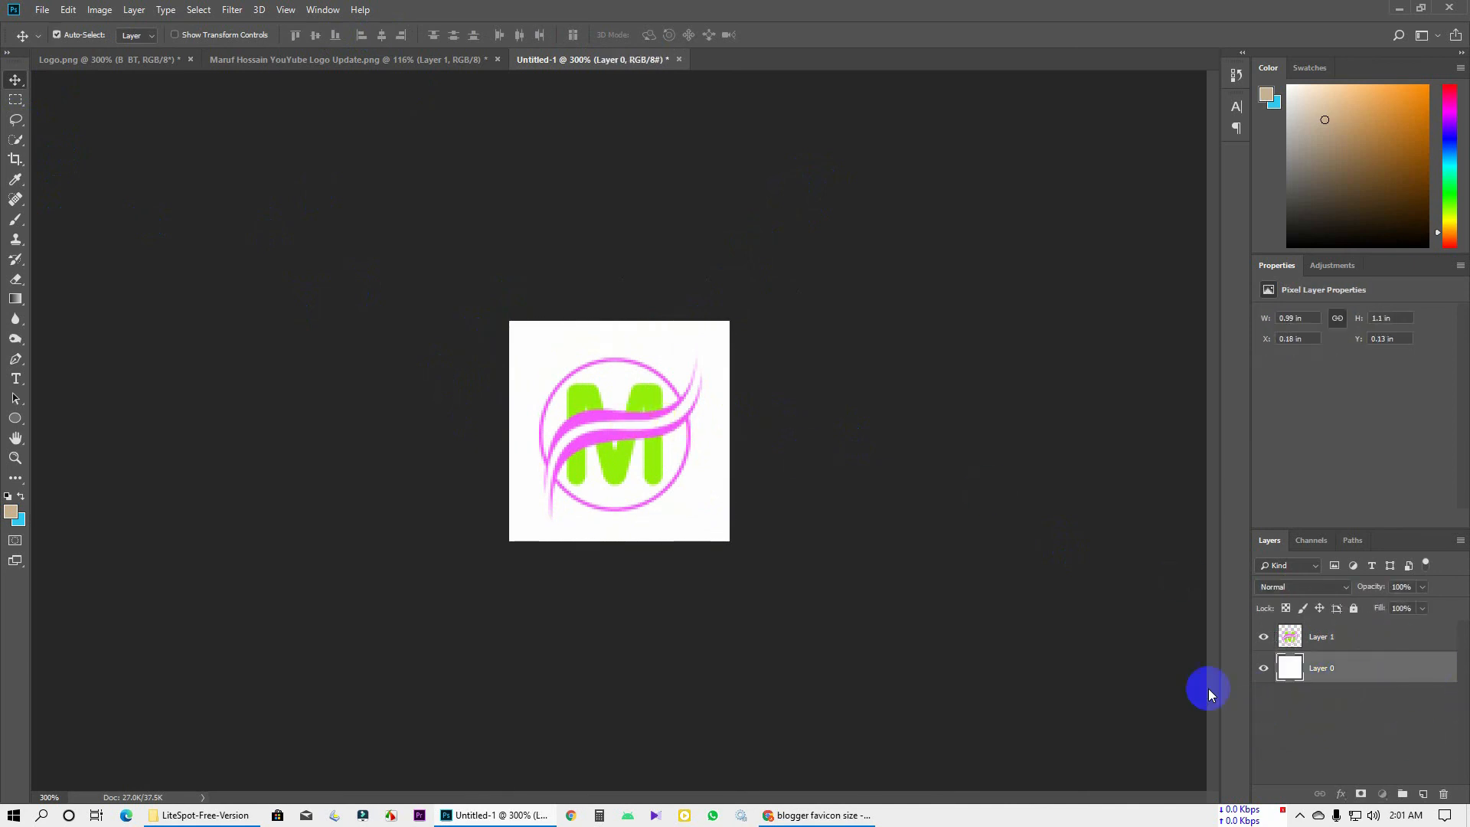
pyautogui.hotkey('alt', ']')
pyautogui.hotkey('ctrl', 't')
pyautogui.moveTo(701, 340); pyautogui.dragTo(728, 318)
pyautogui.doubleClick(666, 370)
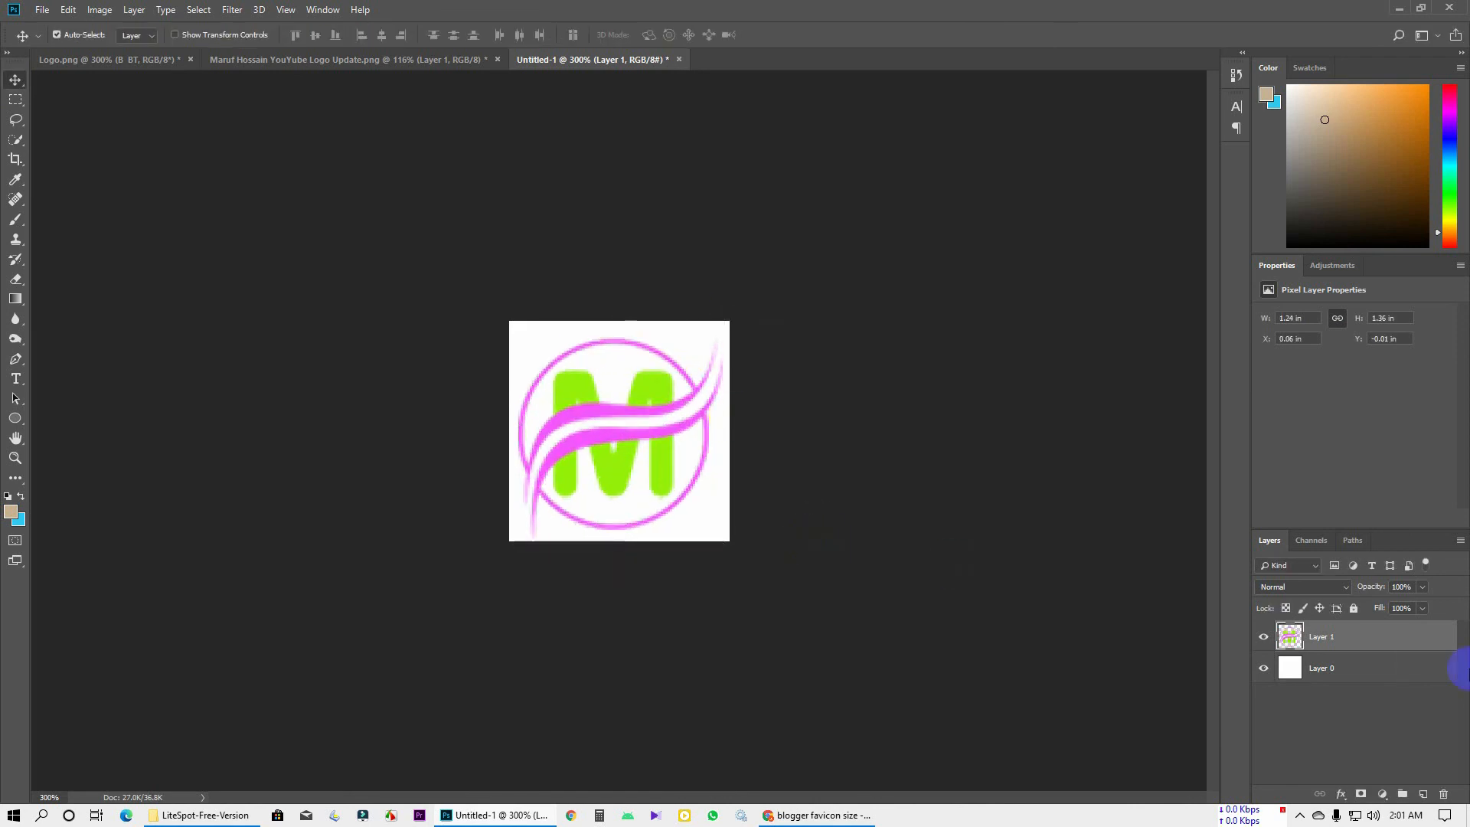
# Delete the white Layer 0 and bring up the Save As dialog
pyautogui.click(1324, 674)
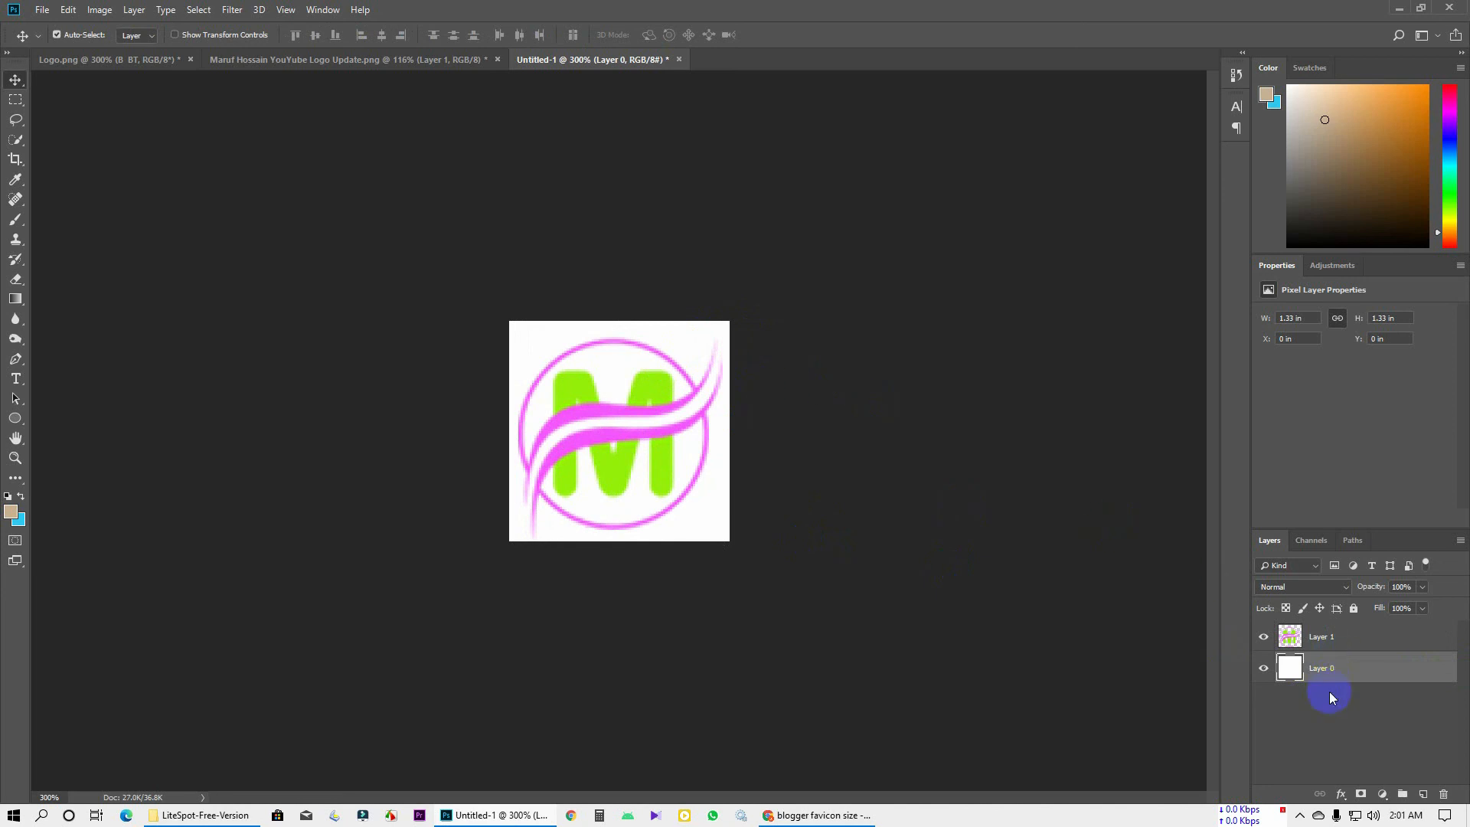
pyautogui.press('Delete')
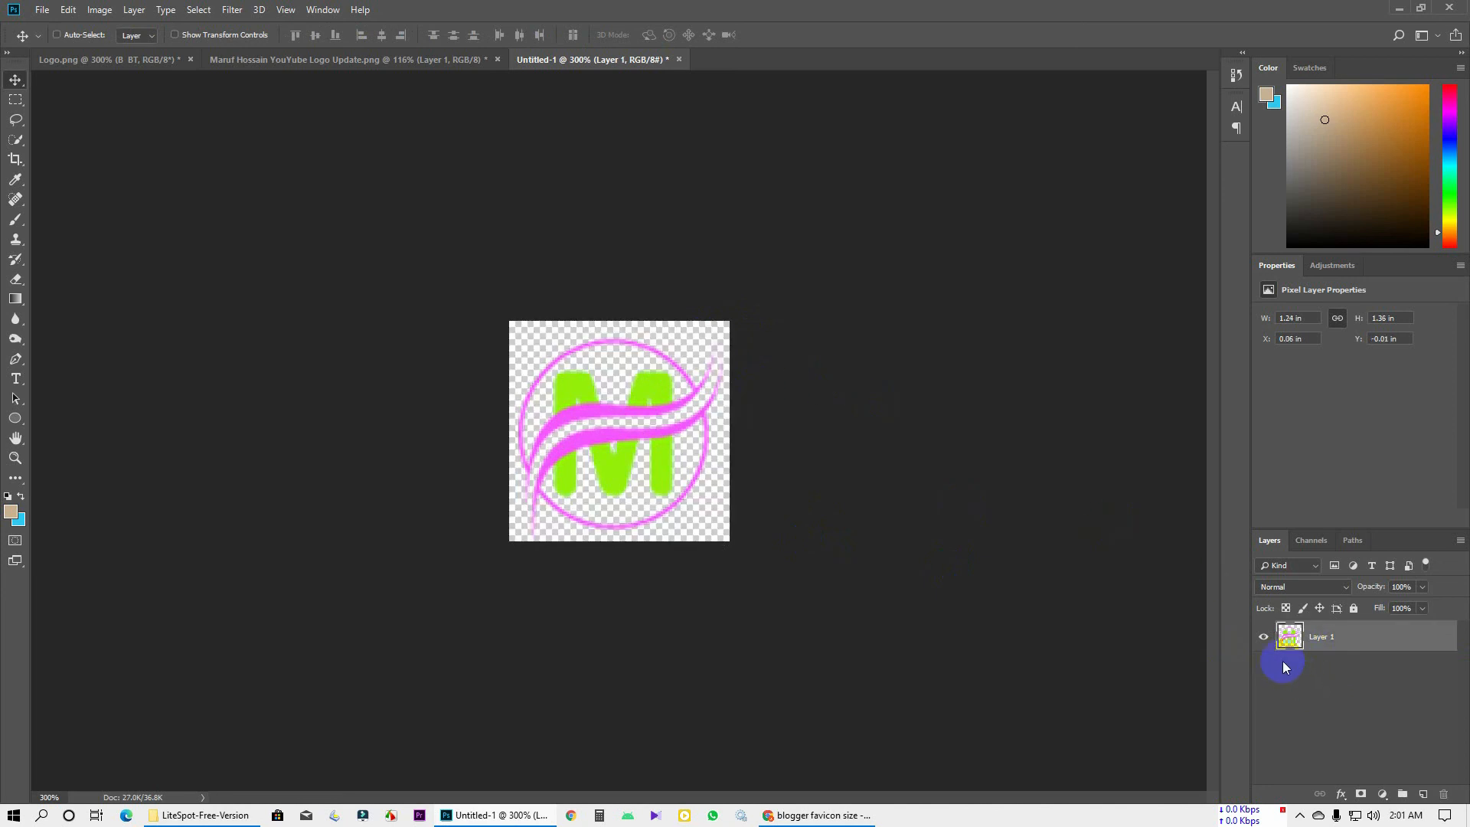
pyautogui.hotkey('ctrl', 's')
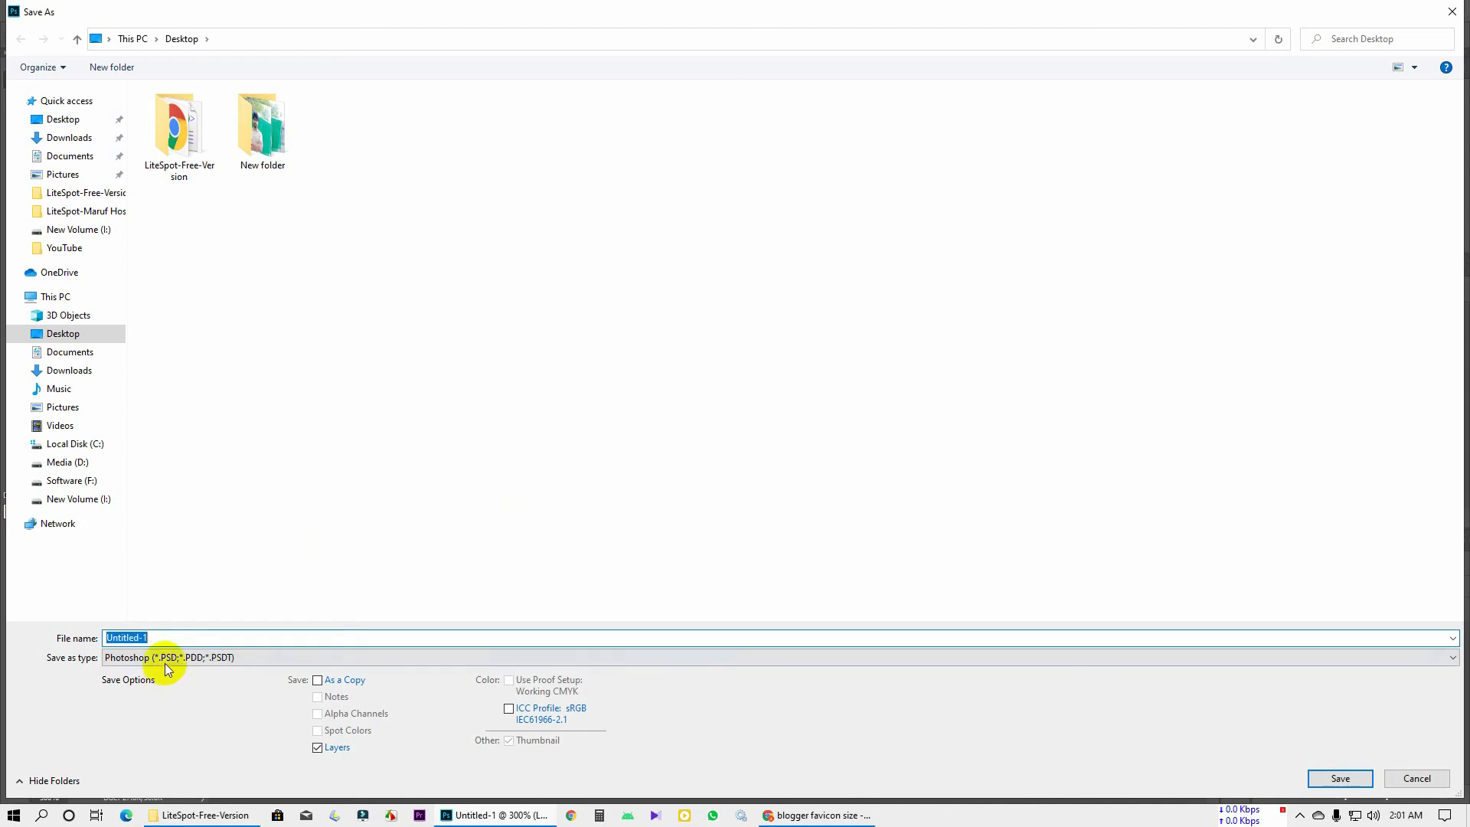
# Save the emblem to the Desktop as PNG 'Blogger Bangla Tutorial favicon' and return to Chrome
pyautogui.click(165, 663)
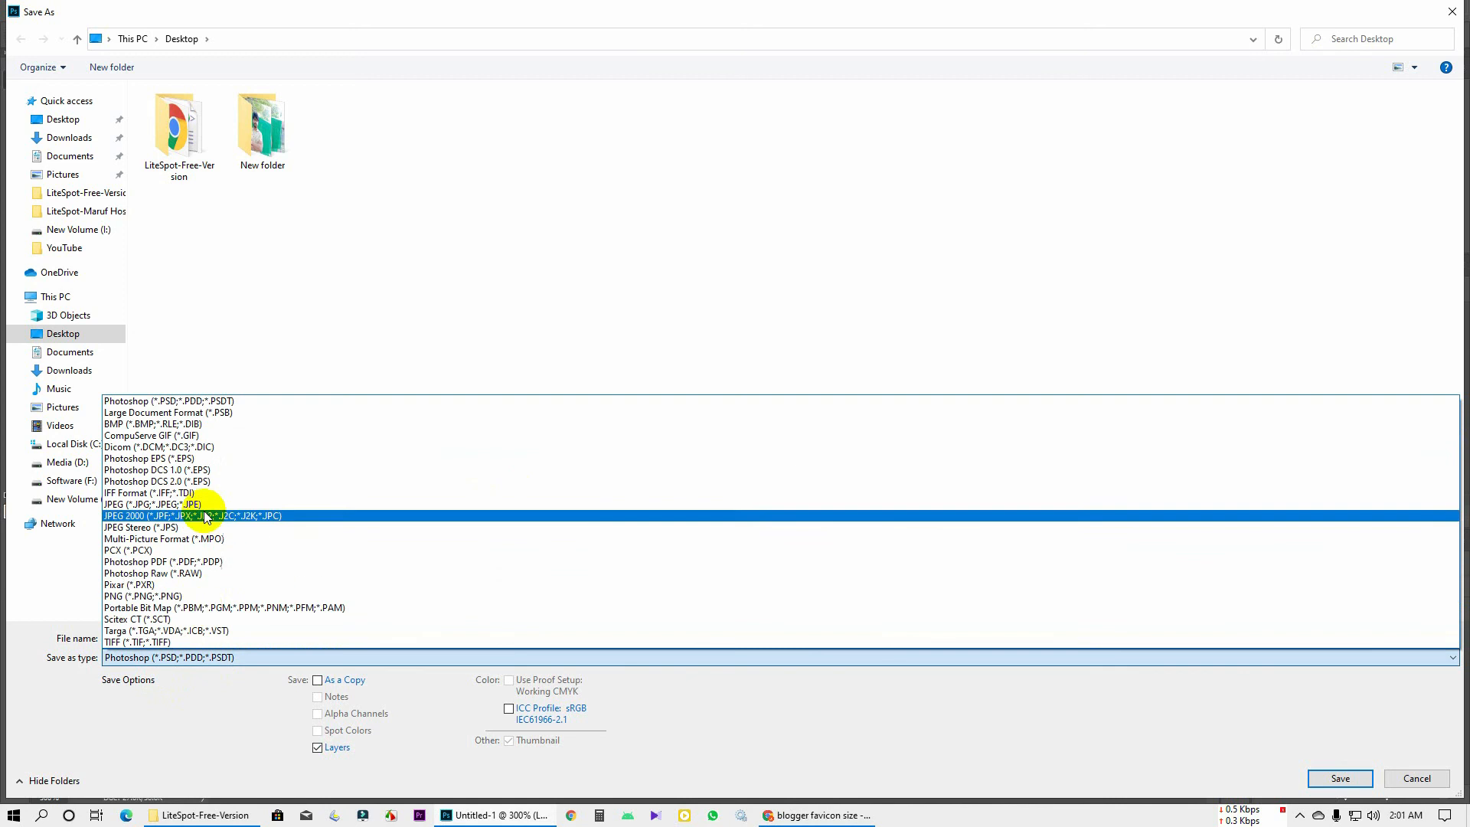
pyautogui.click(185, 597)
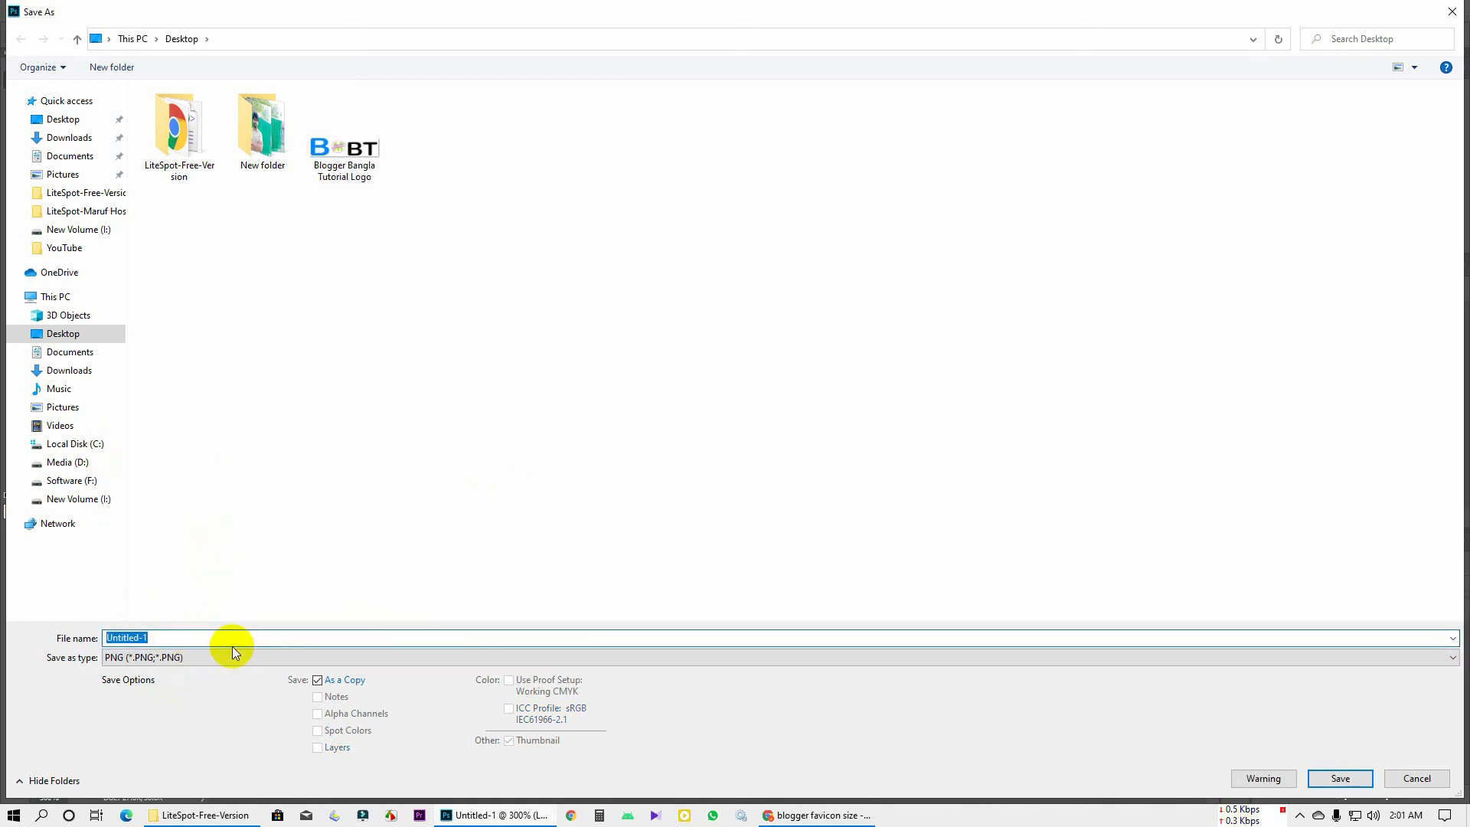
pyautogui.click(366, 162)
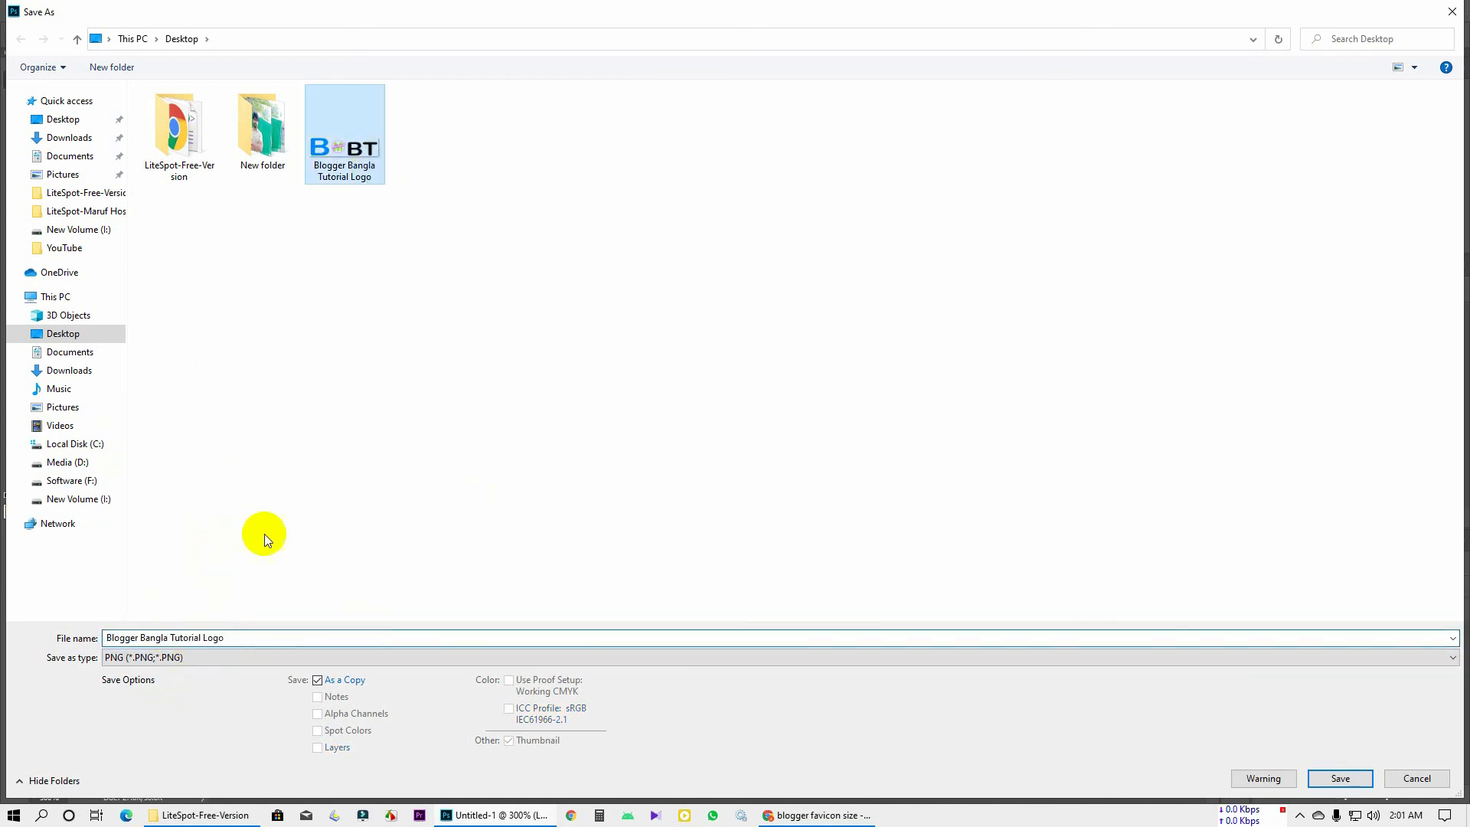
pyautogui.click(228, 638)
pyautogui.click(243, 637)
pyautogui.press('BackSpace')
pyautogui.press('BackSpace')
pyautogui.press('BackSpace')
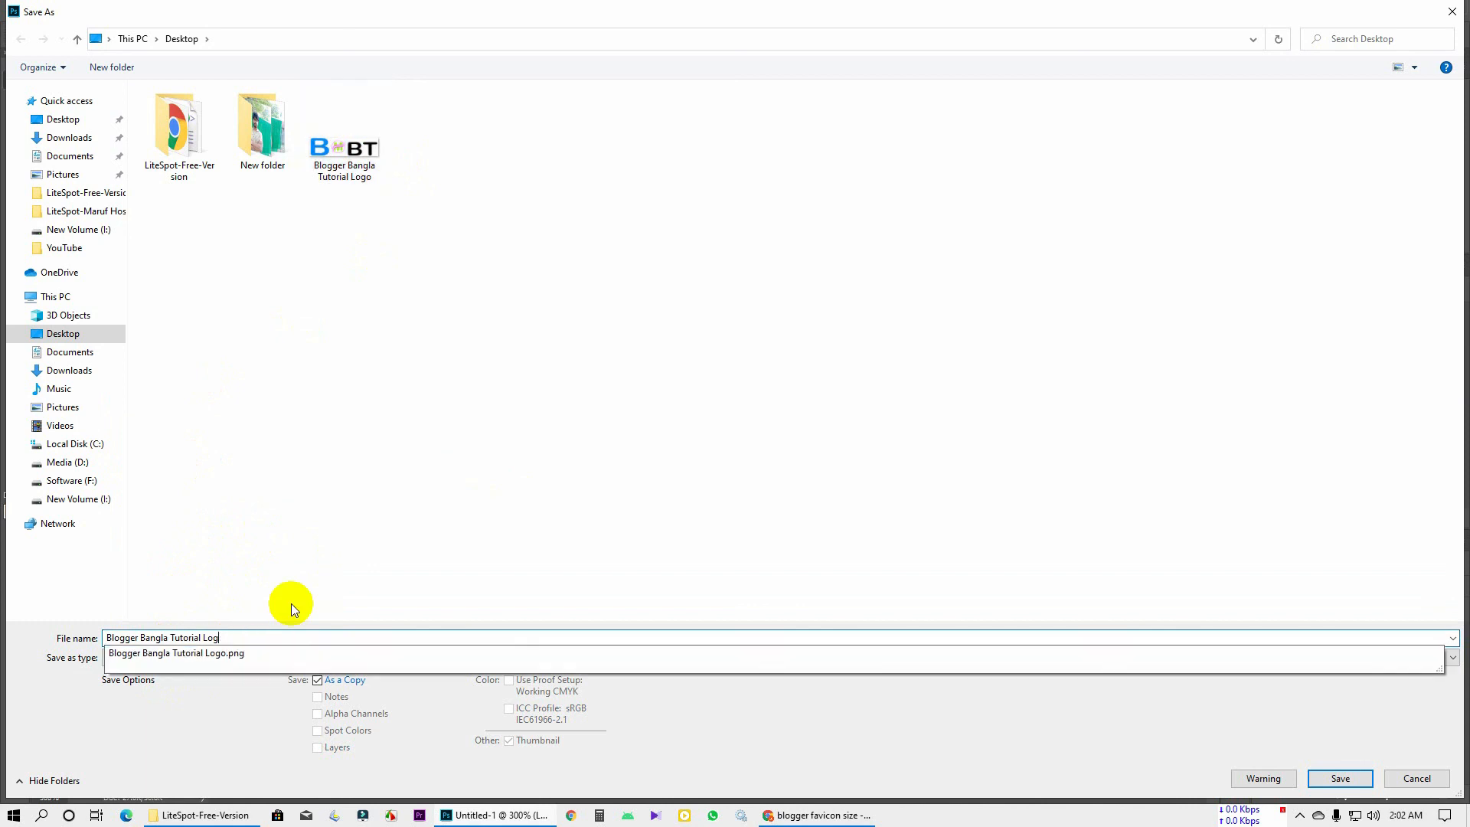
pyautogui.write('faq')
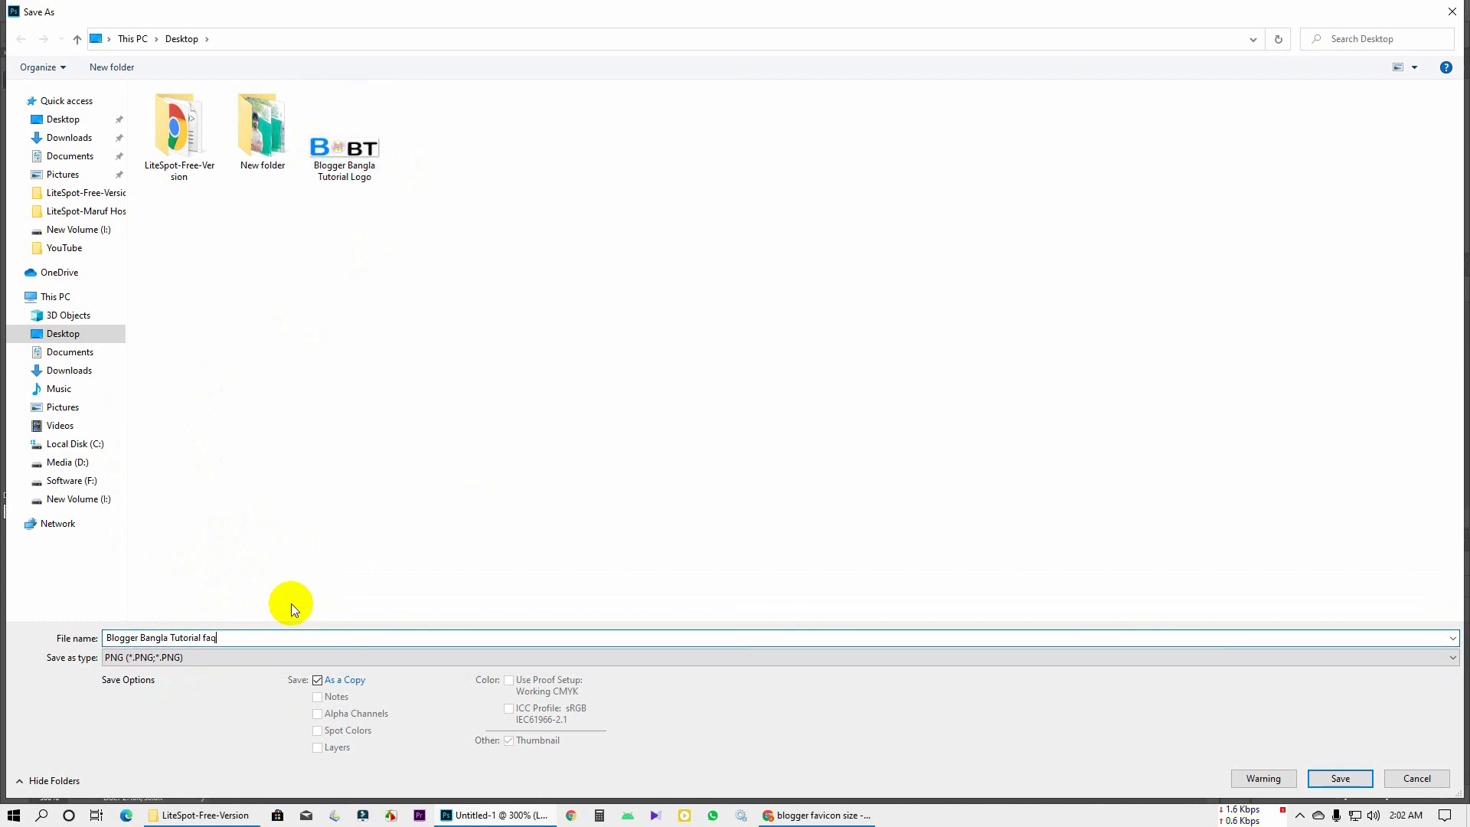
pyautogui.write('icon')
pyautogui.press('Return')
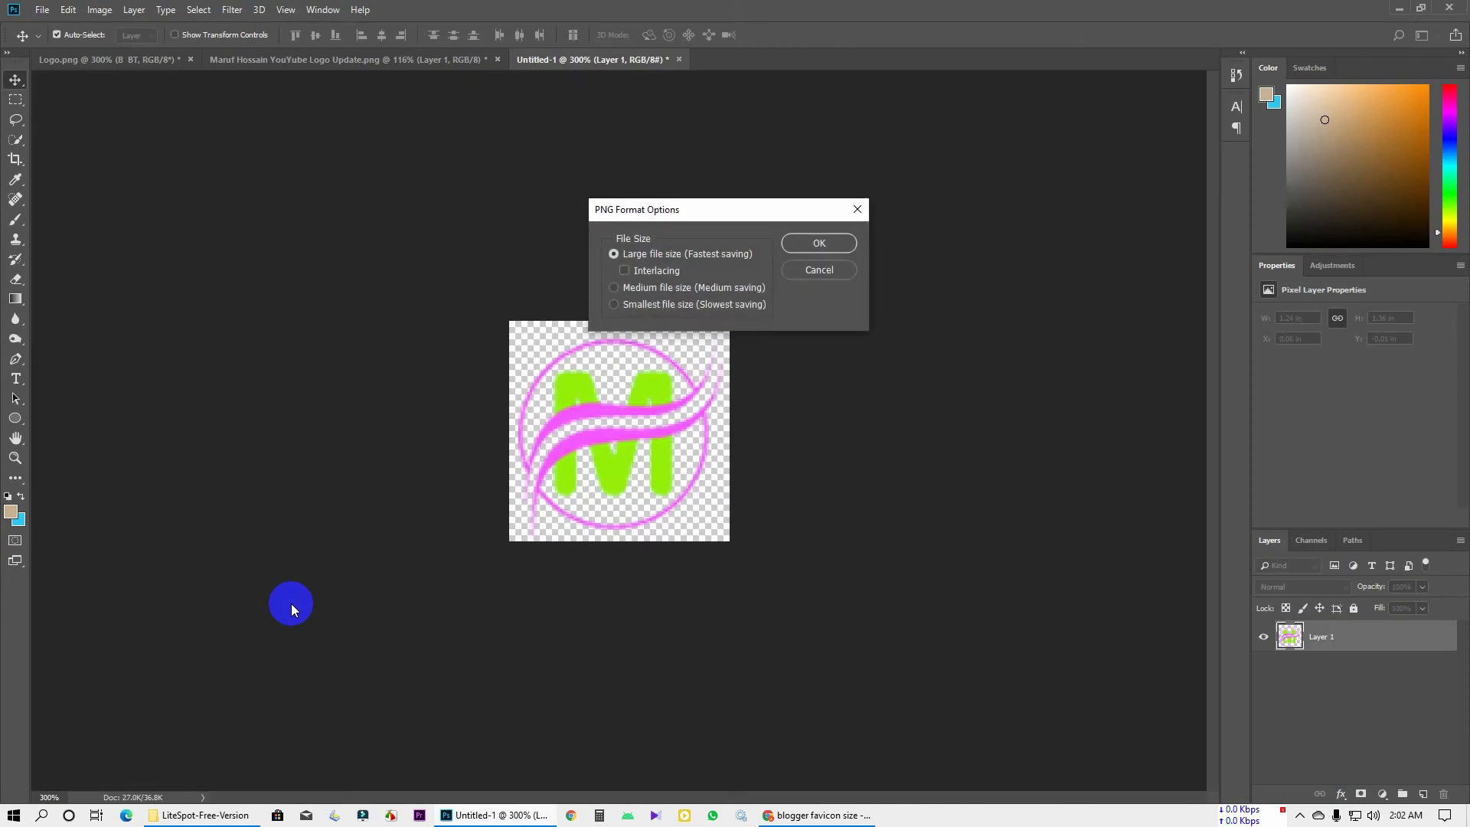
pyautogui.press('Return')
pyautogui.hotkey('alt', 'Tab')
pyautogui.click(14, 2)
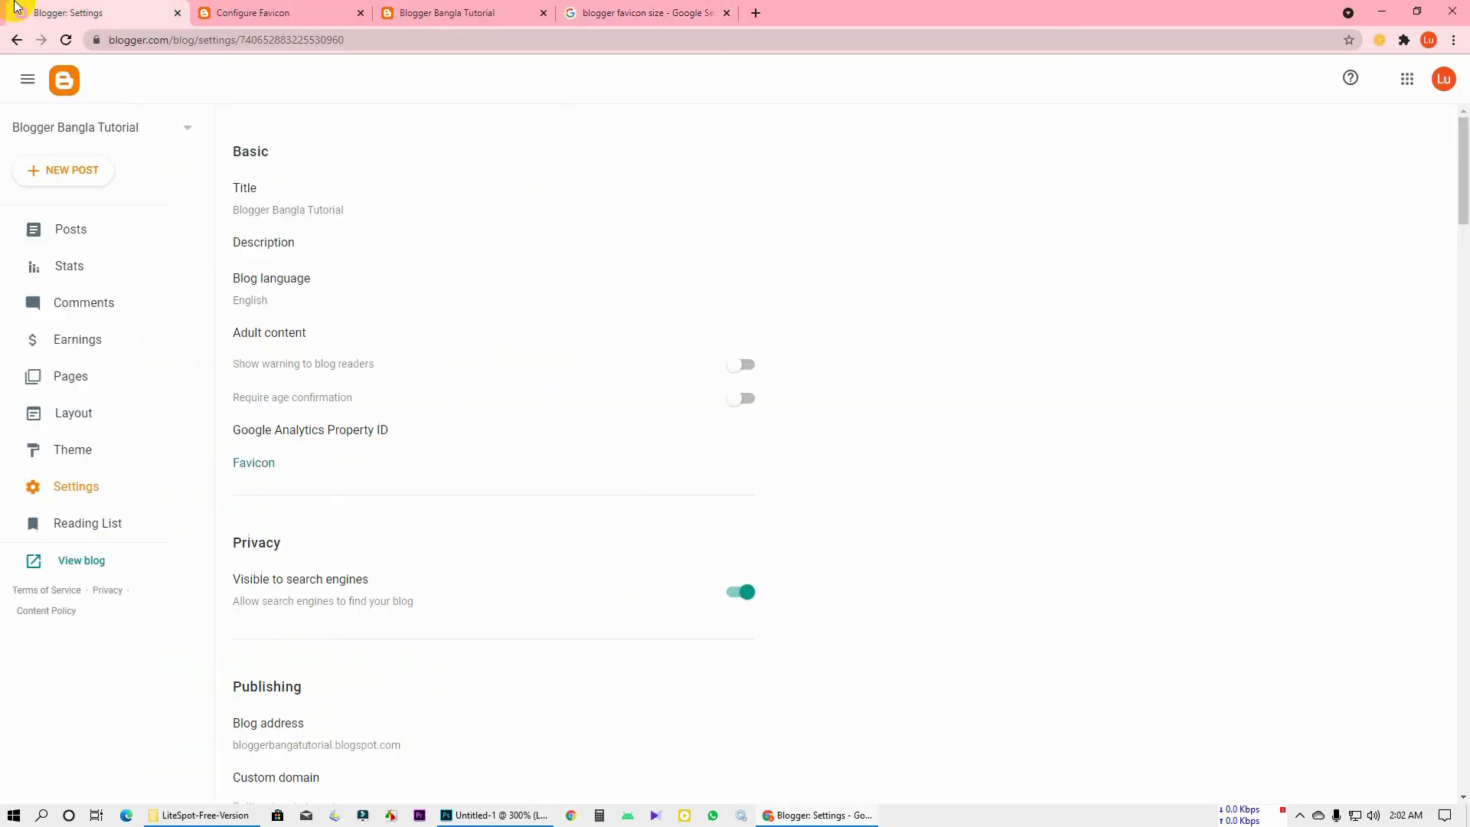
# Upload 'Blogger Bangla Tutorial favicon' on the Configure Favicon page and save it
pyautogui.click(310, 12)
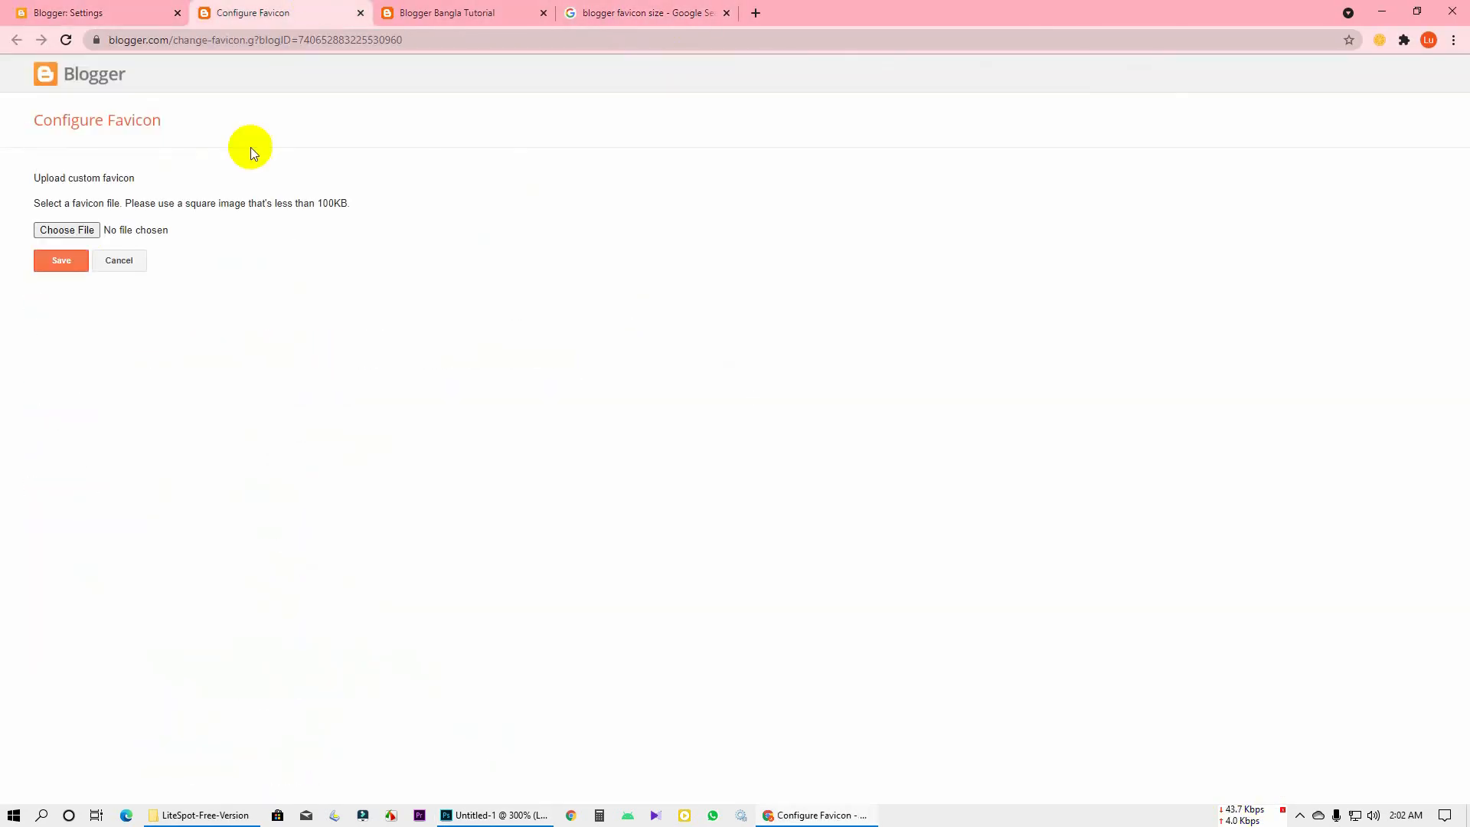
pyautogui.click(84, 231)
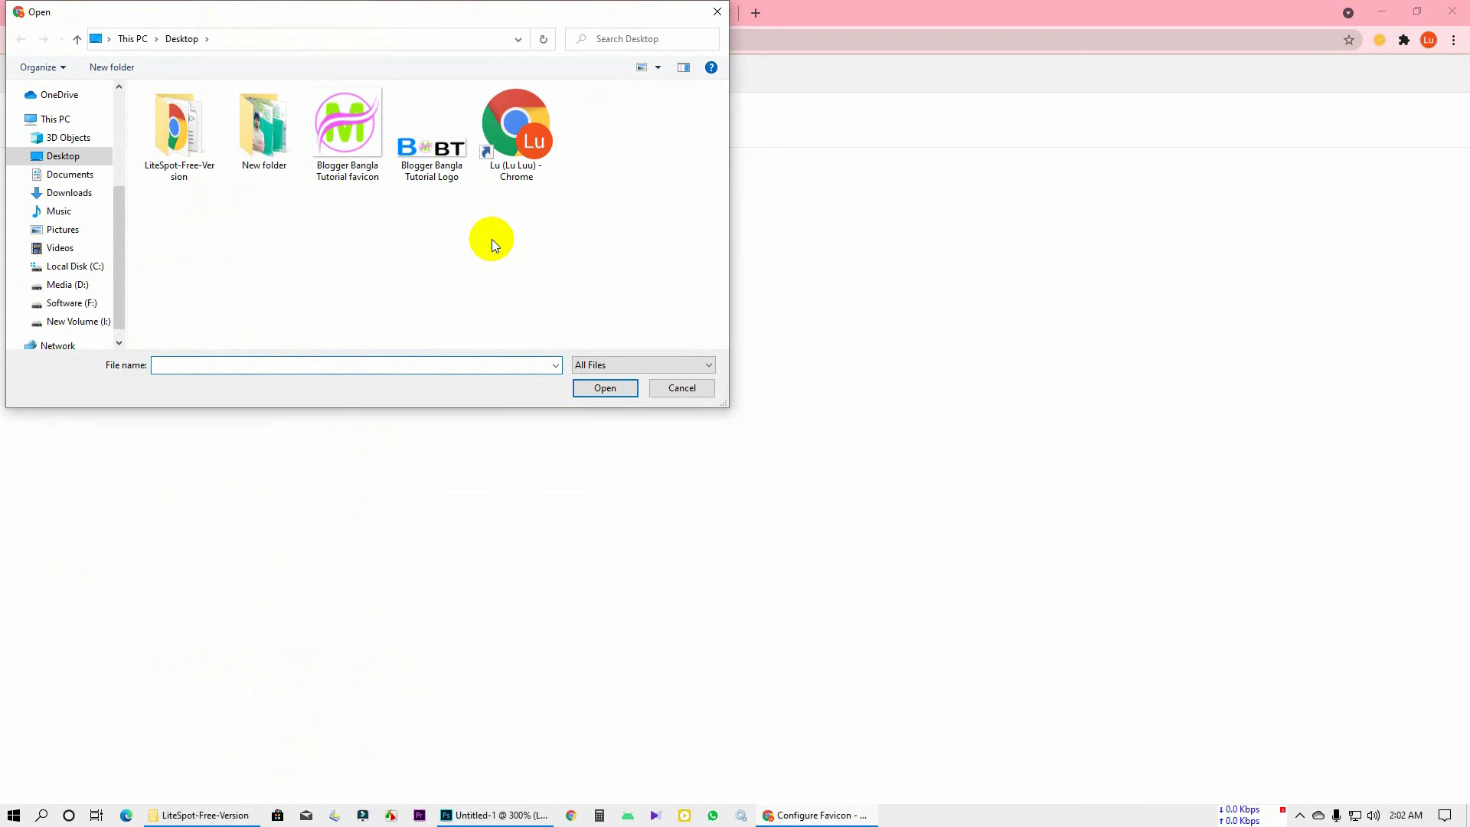
pyautogui.click(347, 145)
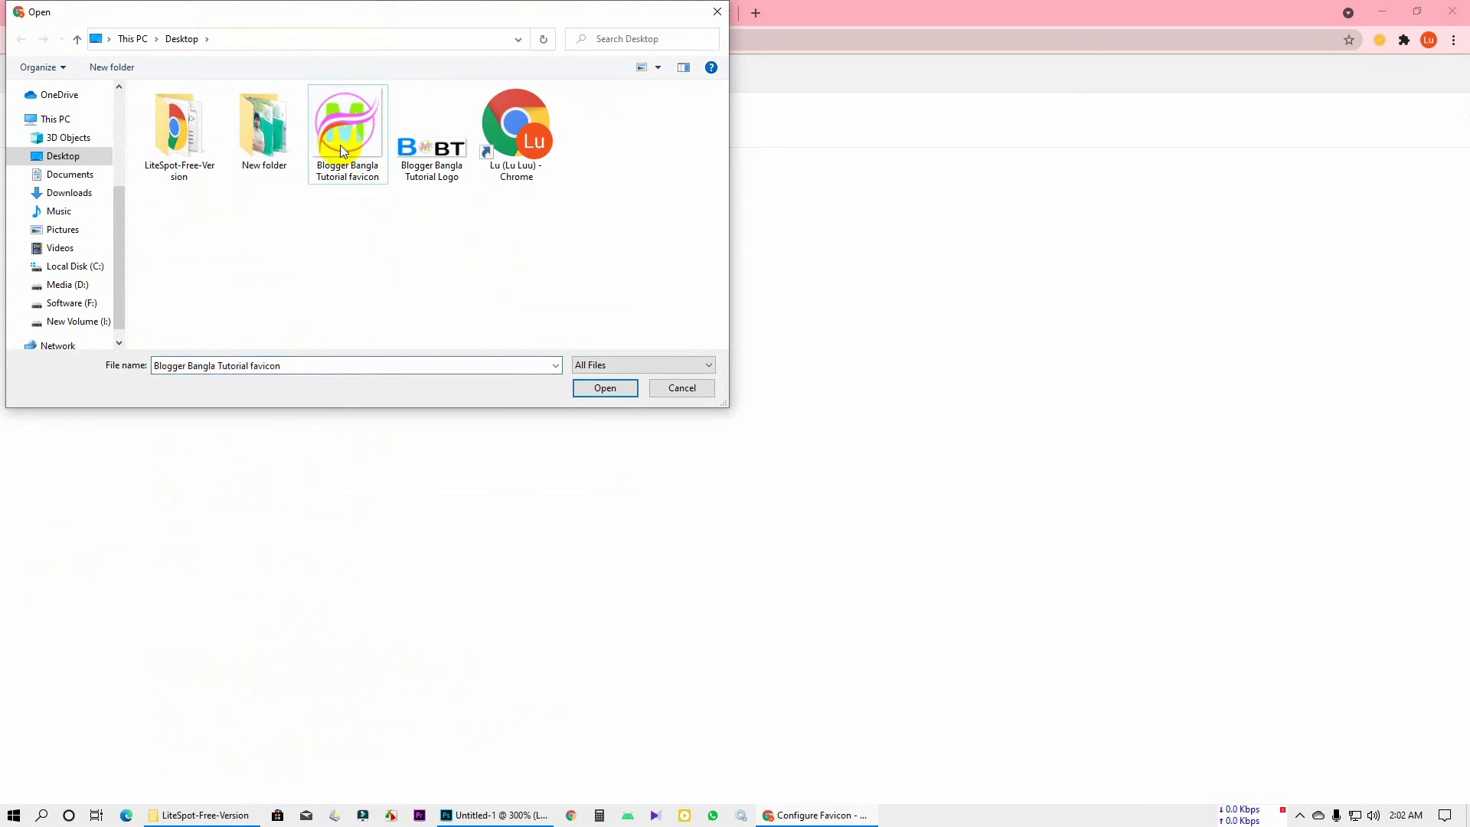
pyautogui.doubleClick(342, 151)
pyautogui.click(65, 260)
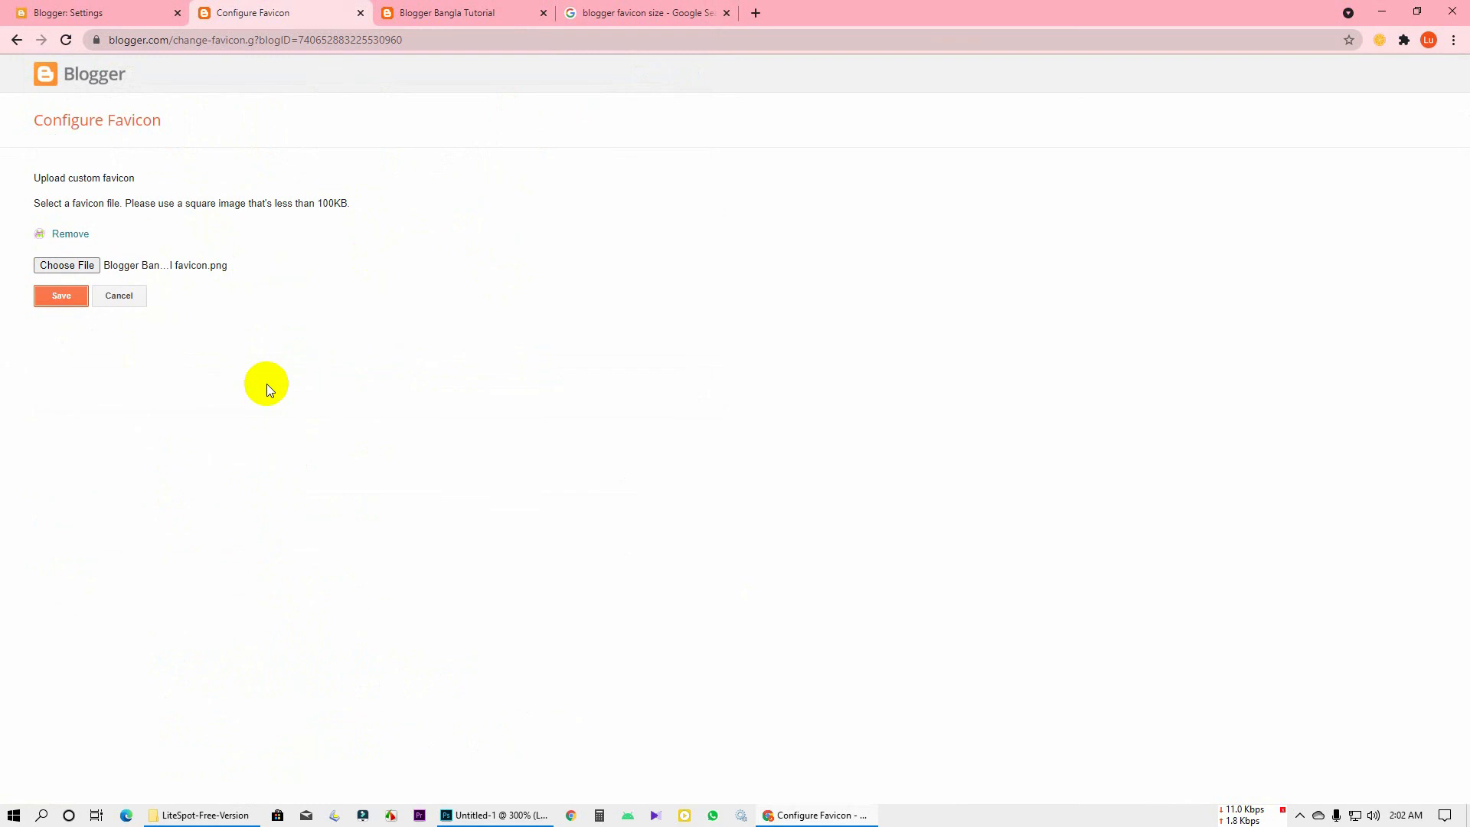
pyautogui.click(60, 302)
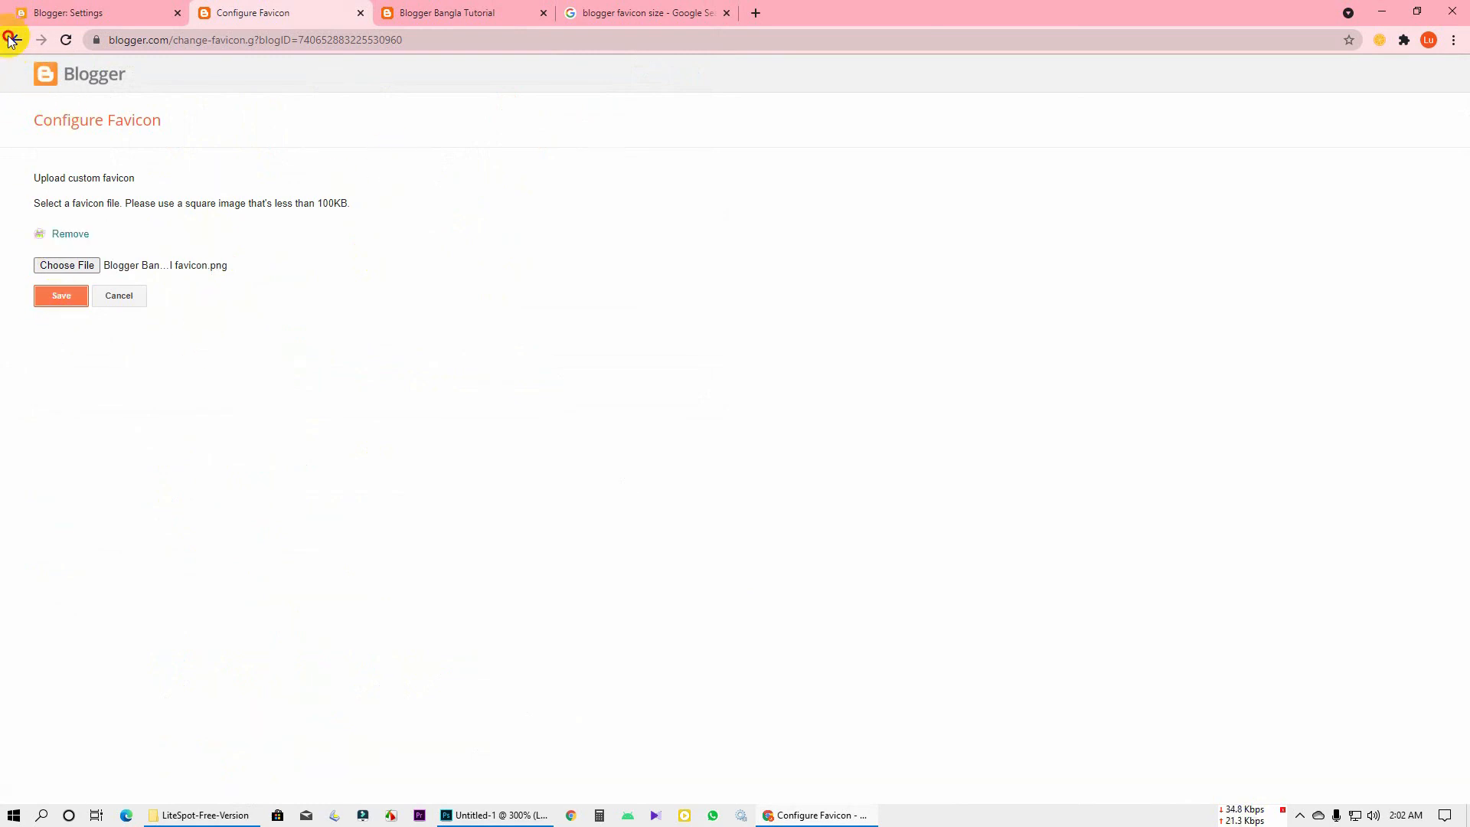
# Reload the live blog to check whether the new favicon appears
pyautogui.click(62, 13)
pyautogui.click(446, 14)
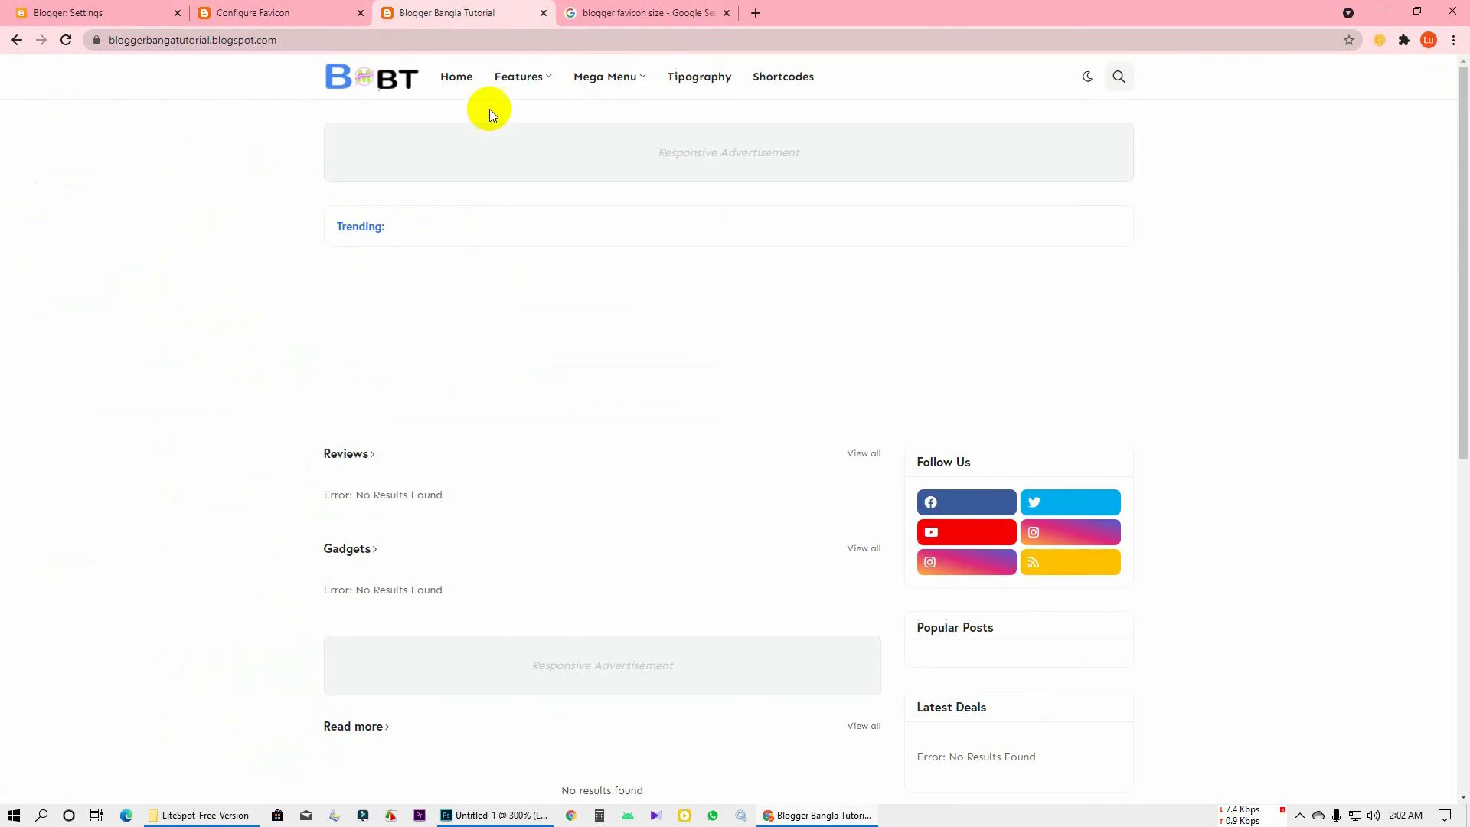
pyautogui.click(361, 78)
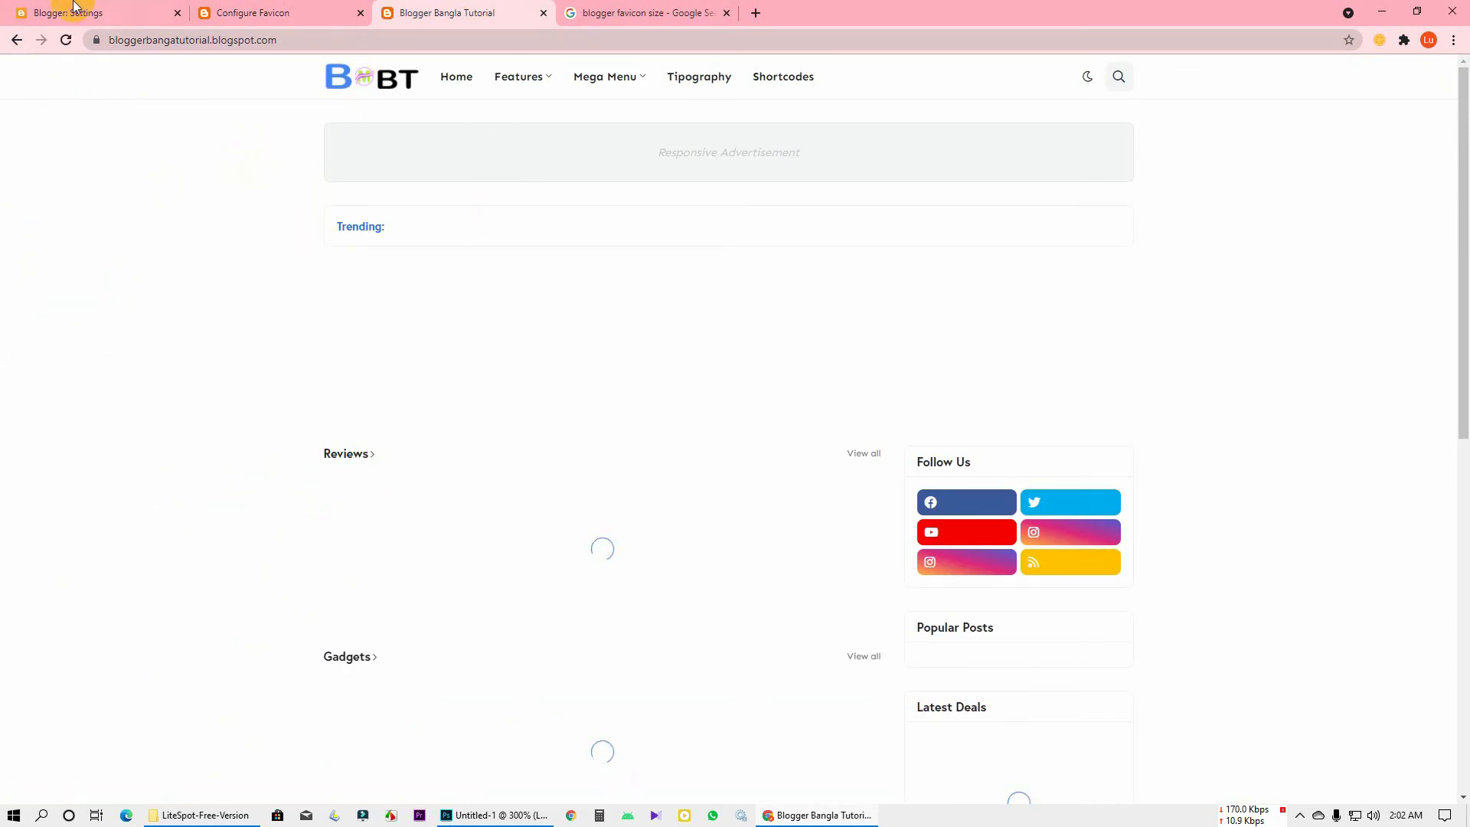
pyautogui.click(75, 12)
pyautogui.scroll(-4, 318, 493)
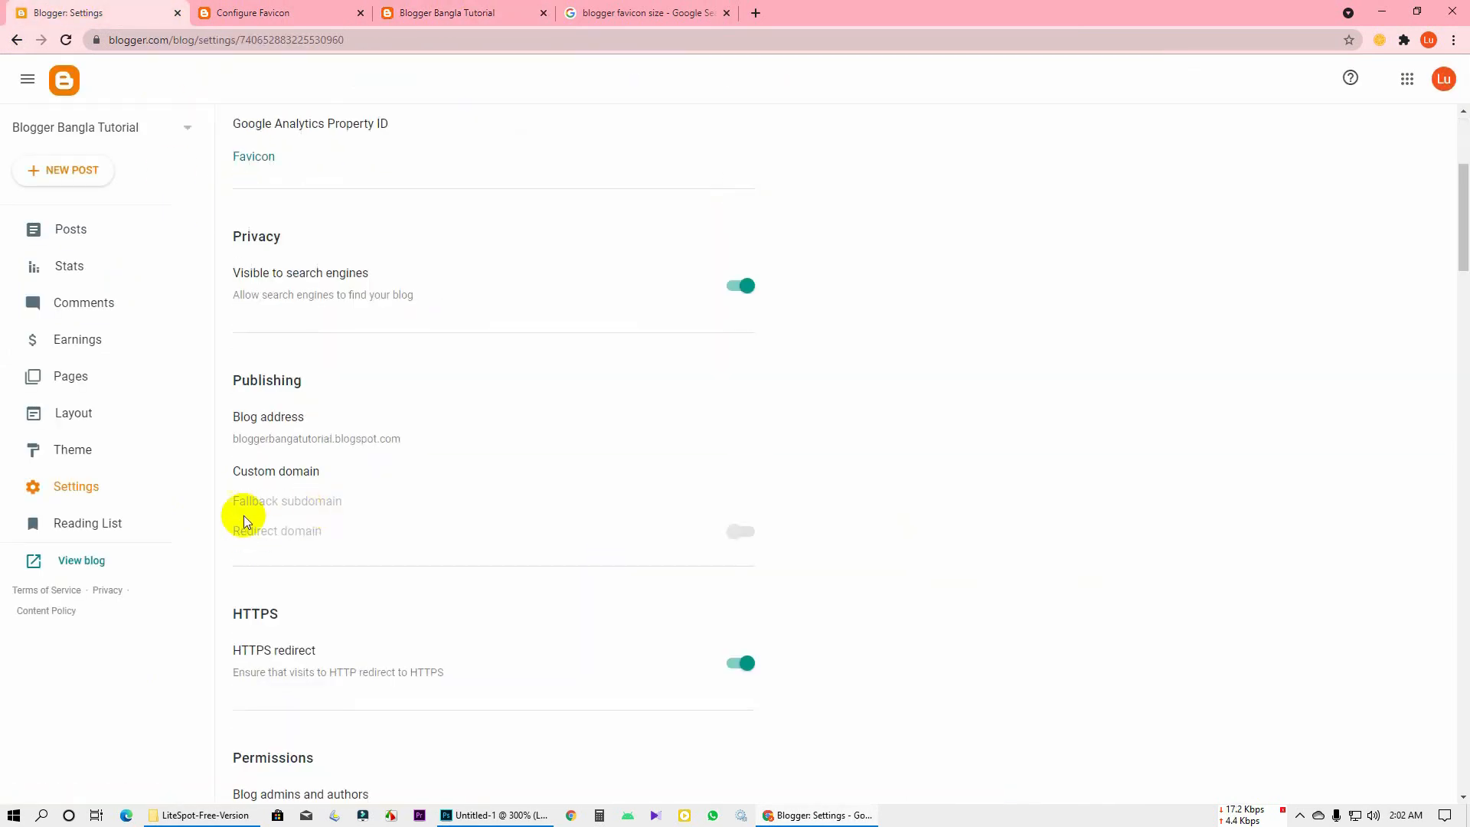
pyautogui.scroll(3, 239, 515)
pyautogui.click(76, 573)
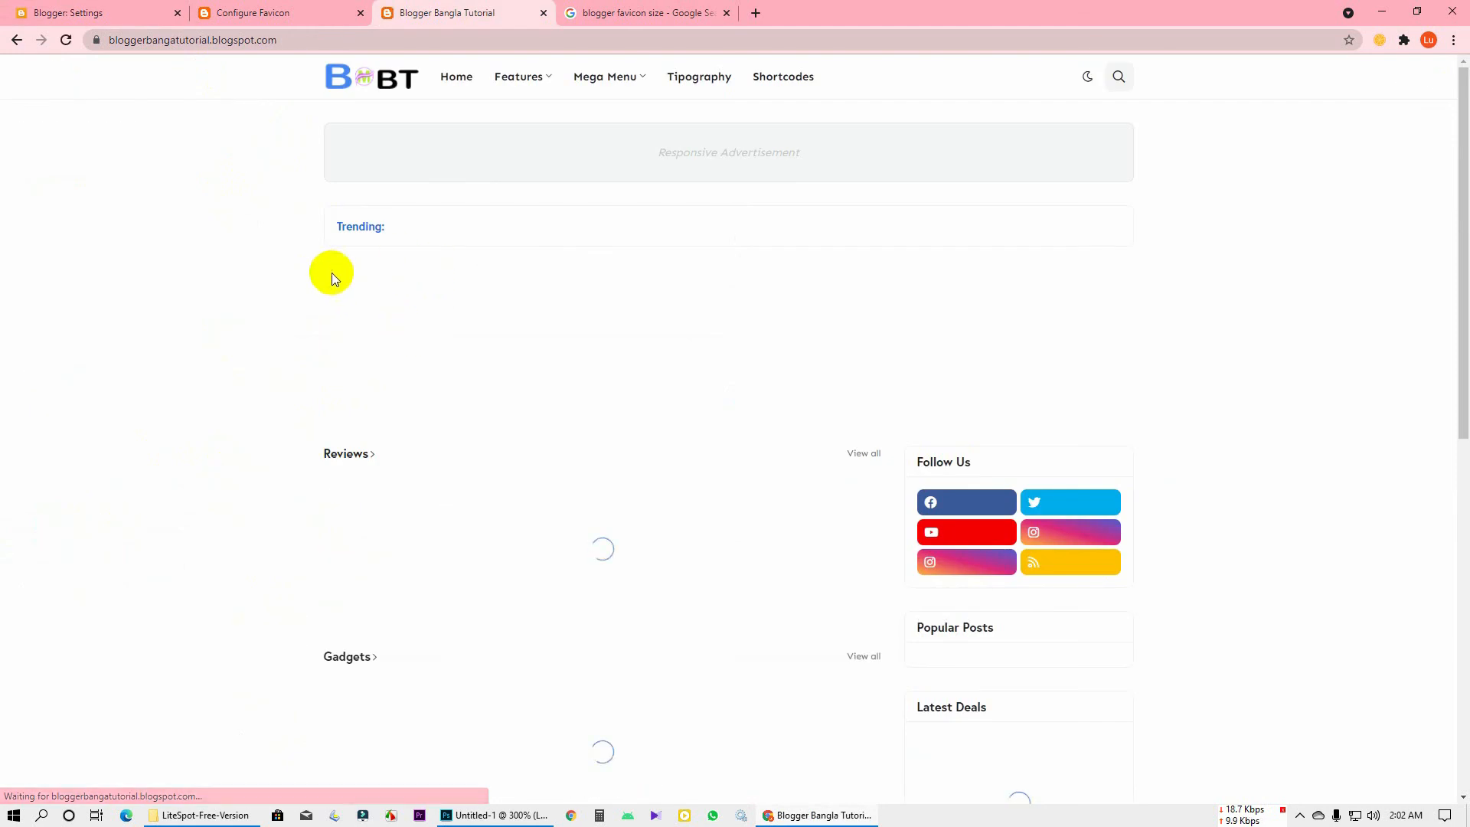
pyautogui.scroll(-3, 406, 143)
pyautogui.scroll(3, 383, 131)
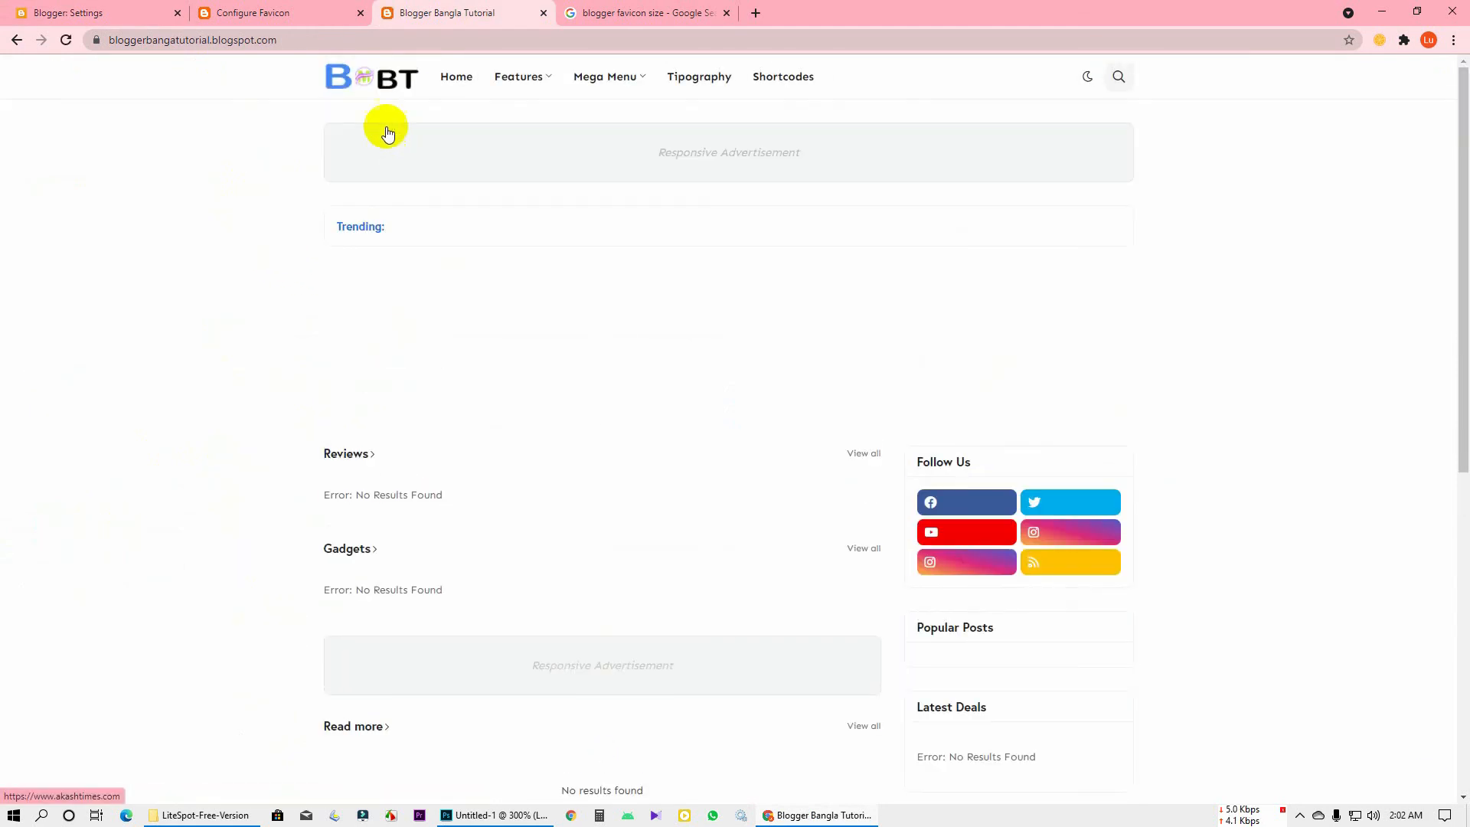
# Save the favicon again, reload the Configure Favicon page, and select the blog's address
pyautogui.click(329, 12)
pyautogui.click(74, 295)
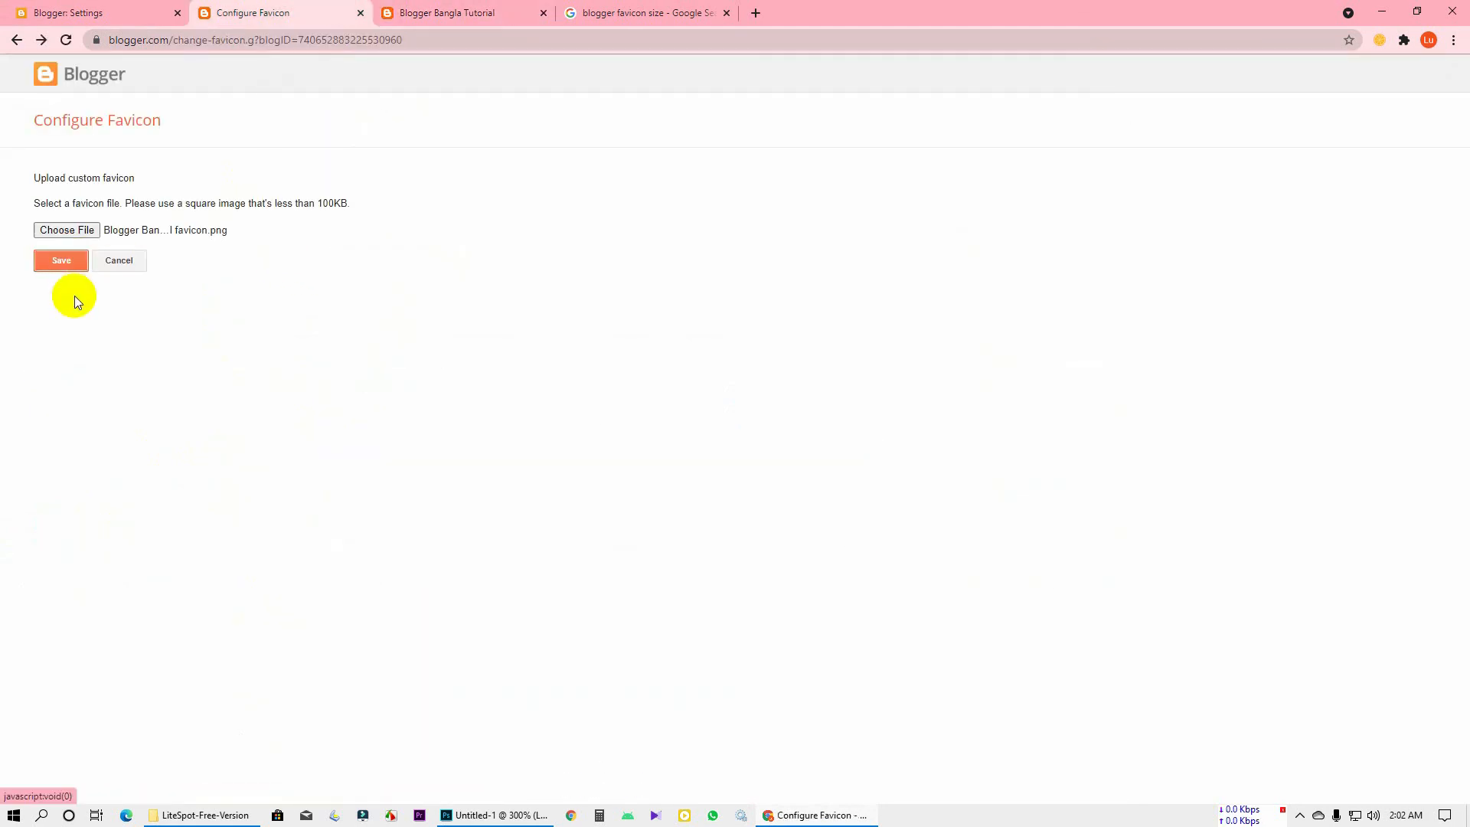
pyautogui.rightClick(569, 229)
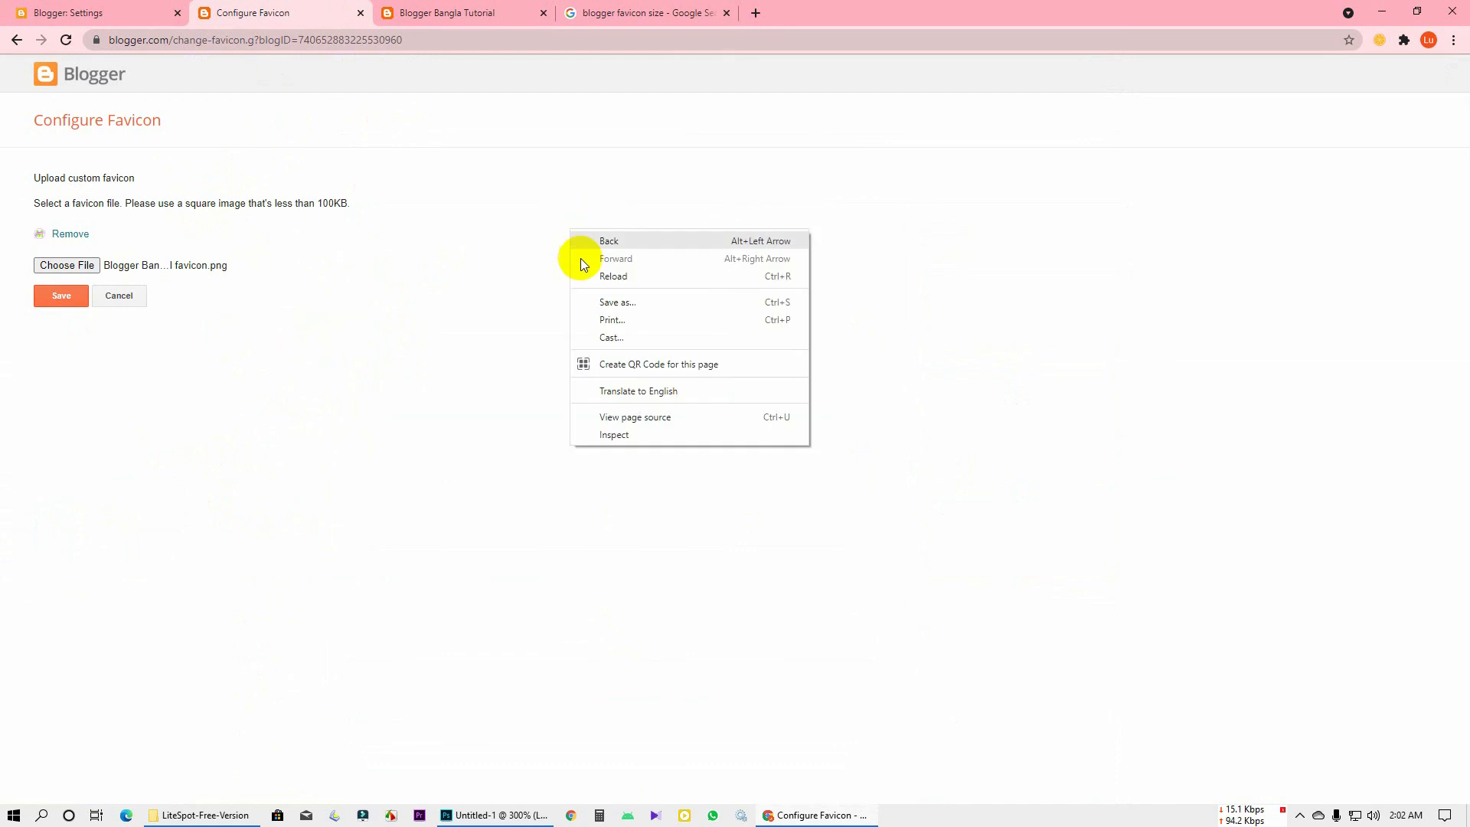
pyautogui.click(609, 276)
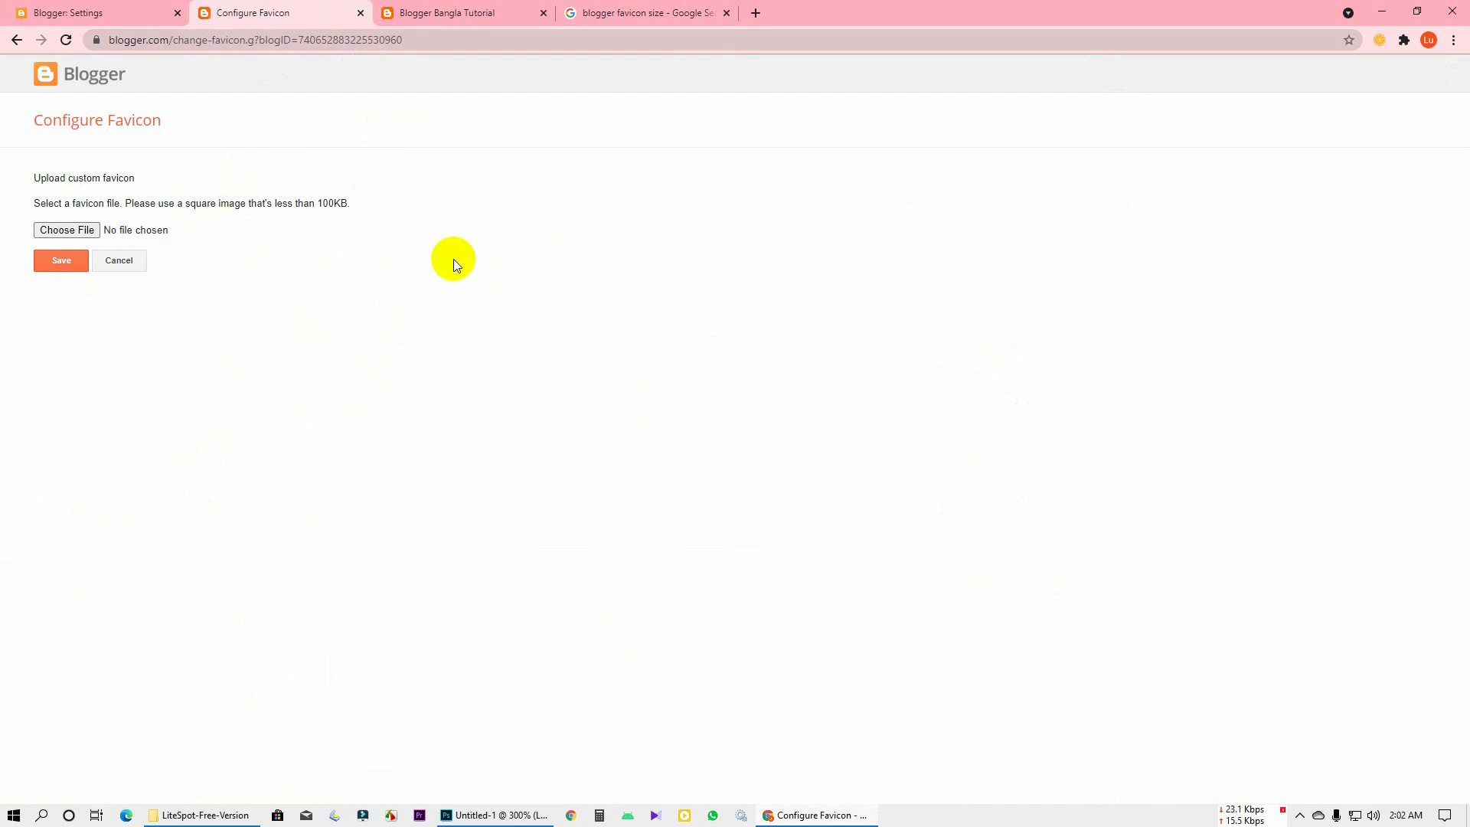
pyautogui.click(440, 12)
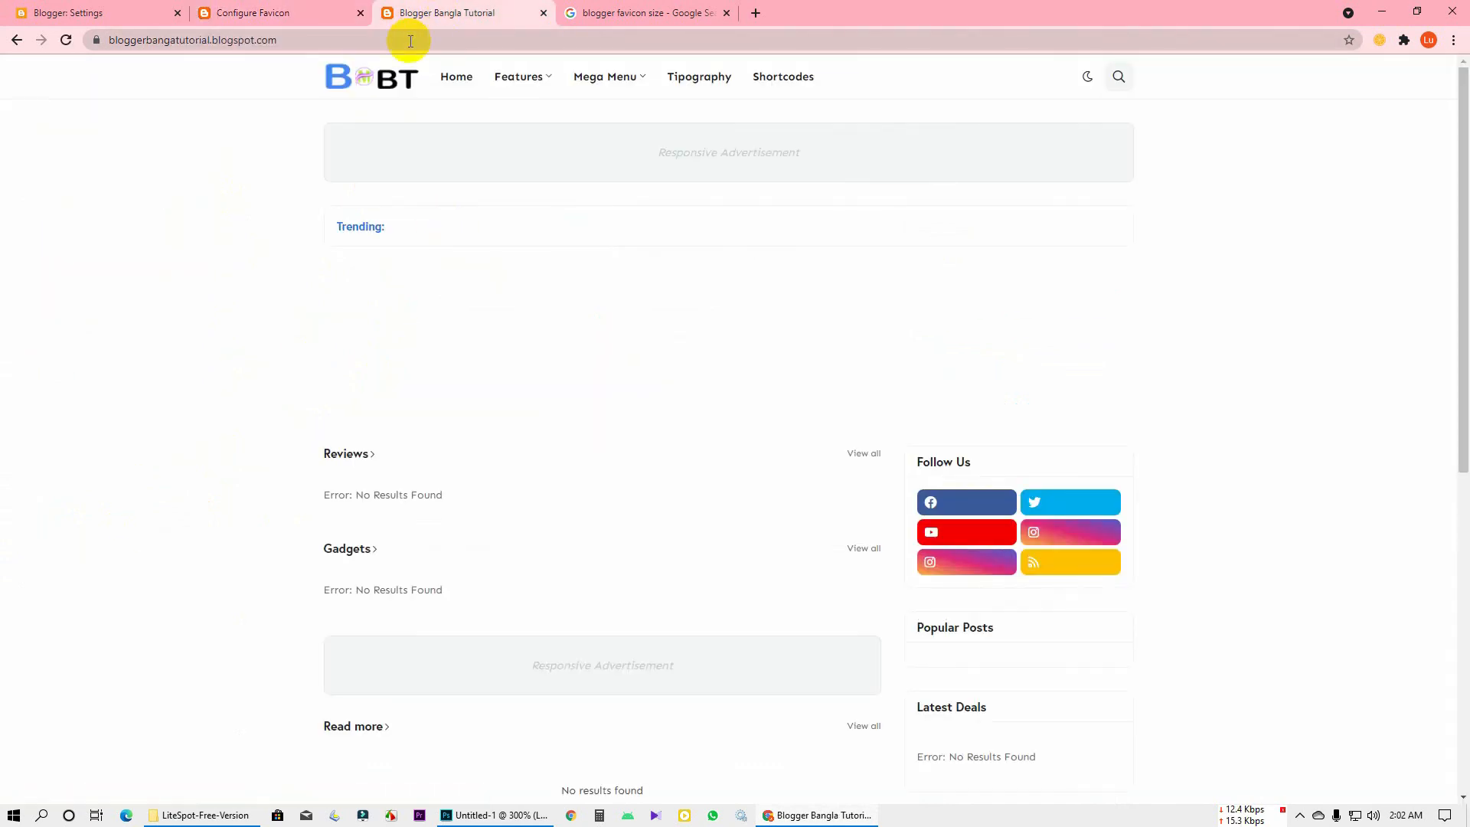
pyautogui.click(411, 41)
pyautogui.hotkey('ctrl', 'c')
# Load the blog's address in a Guest window and accept its cookie notice
pyautogui.click(1429, 40)
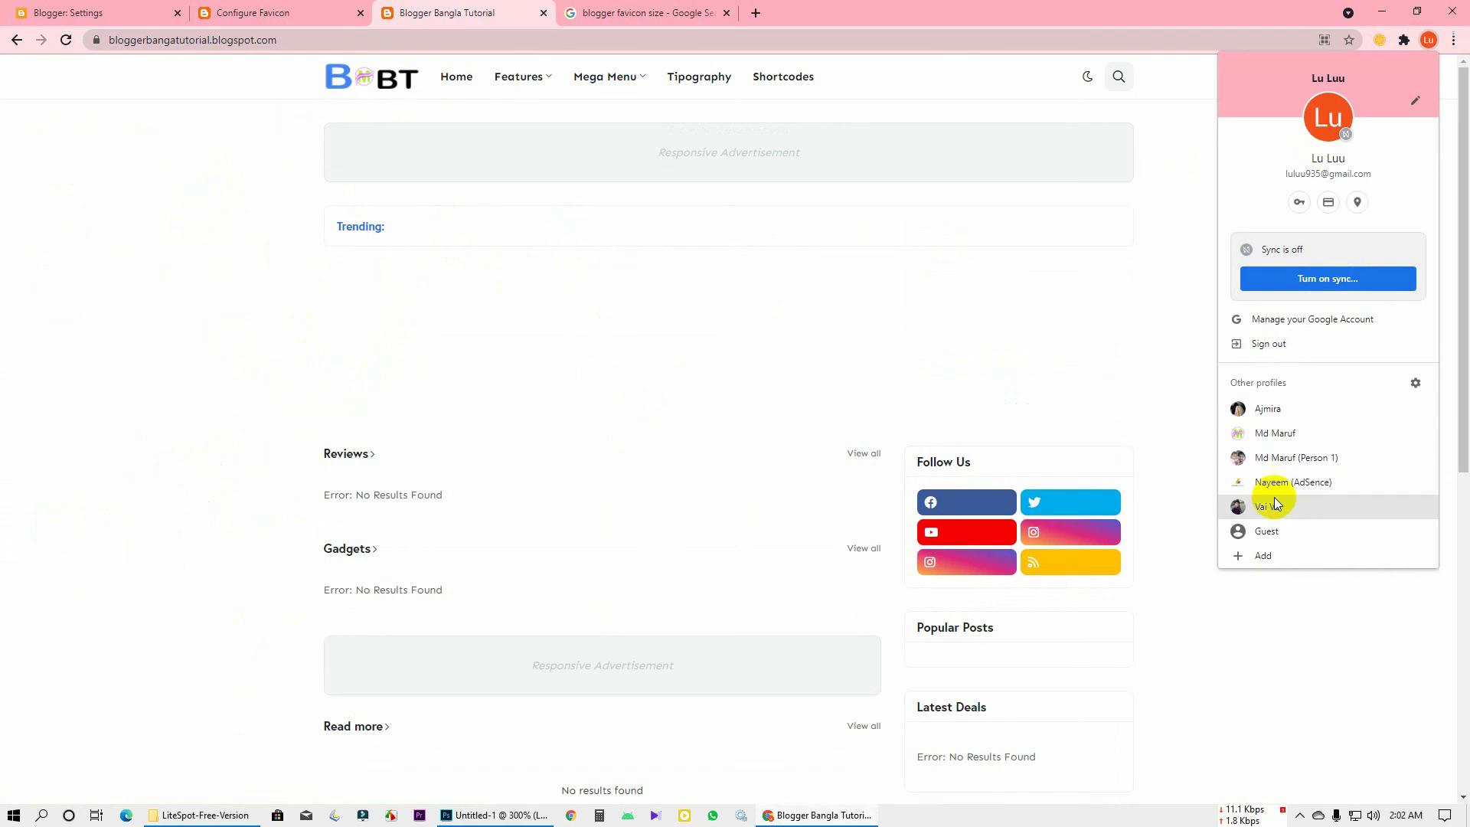
pyautogui.click(1300, 528)
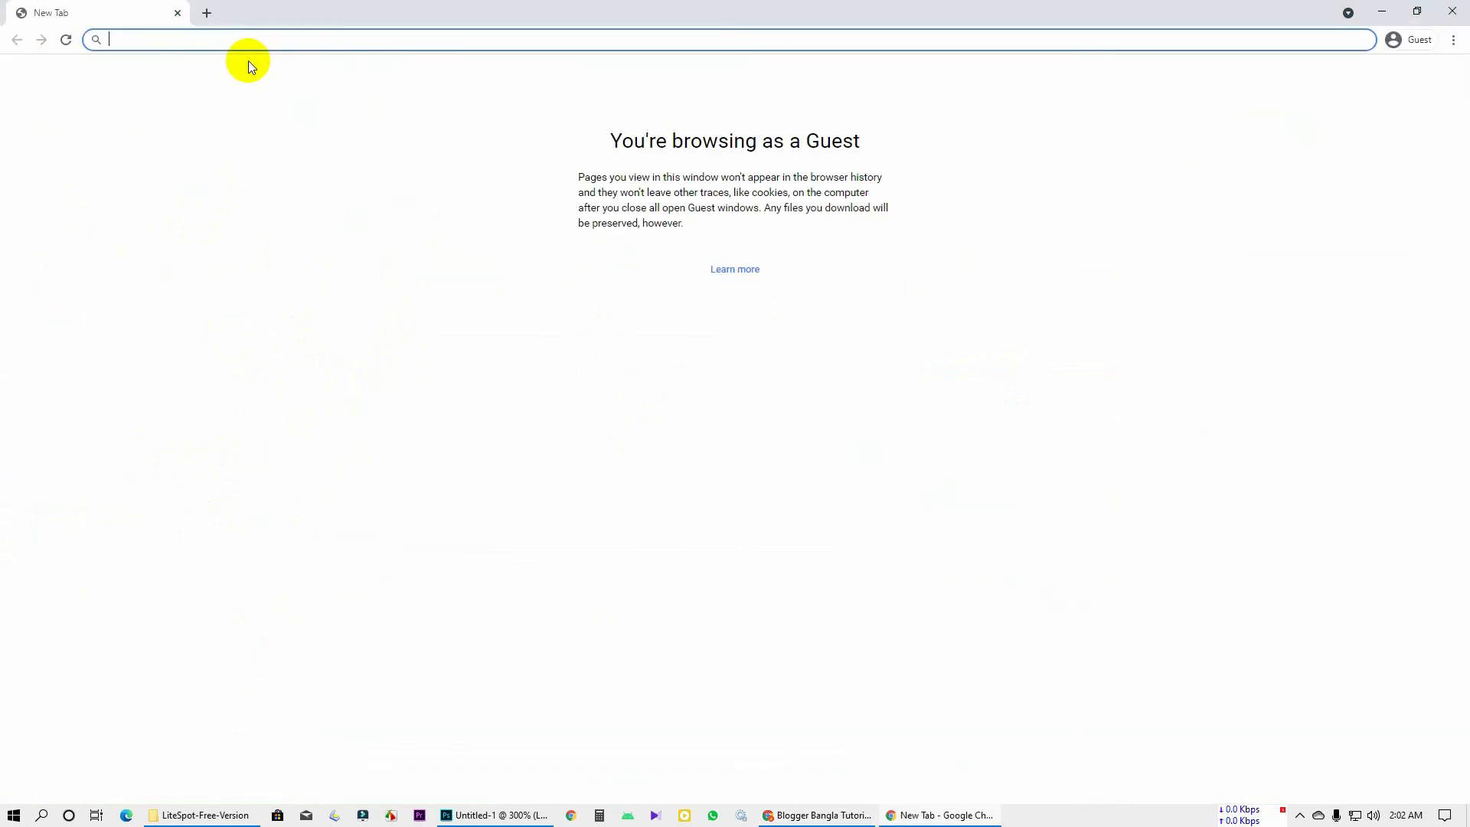
pyautogui.hotkey('ctrl', 'v')
pyautogui.press('Return')
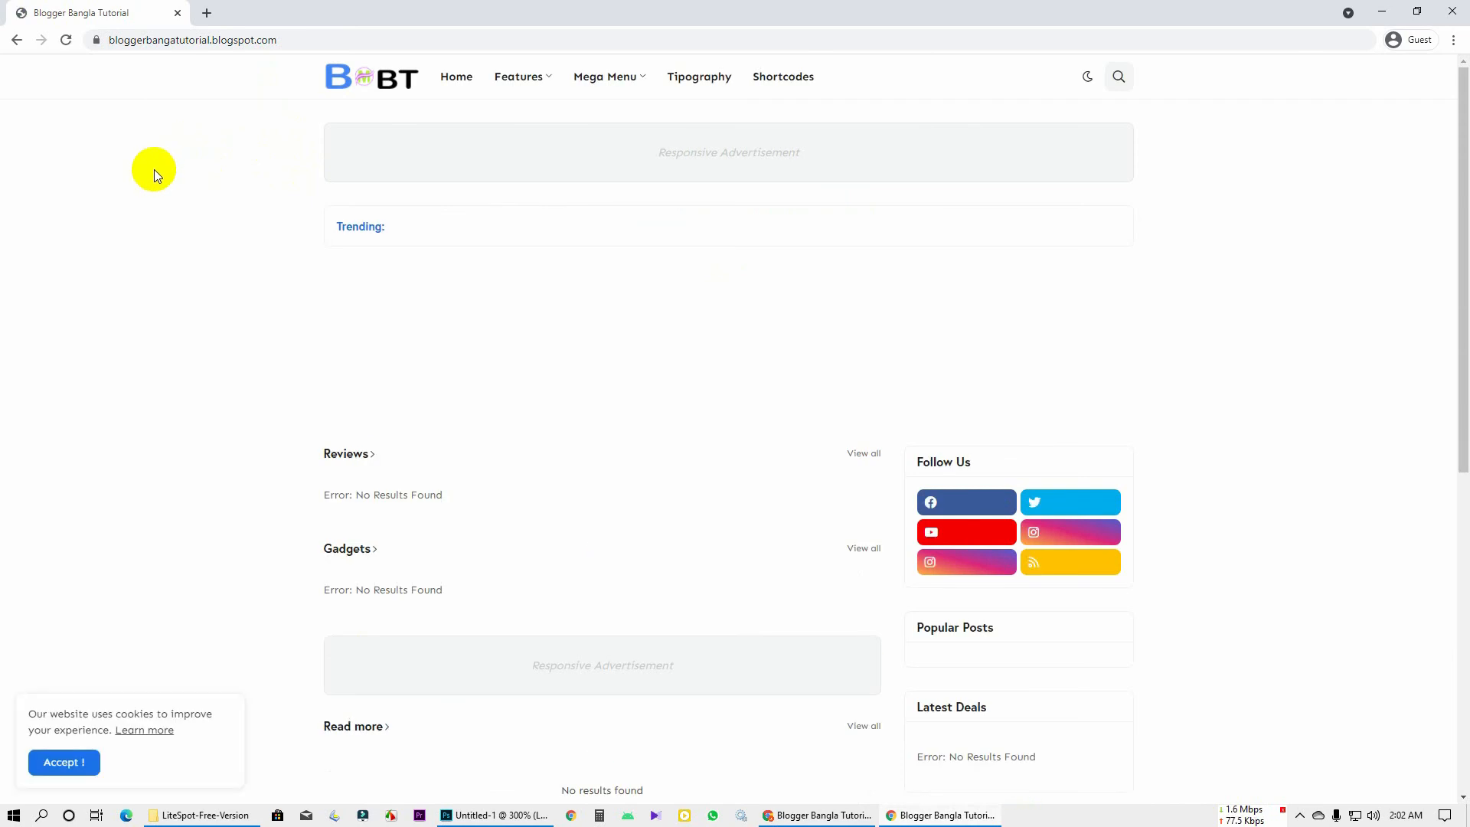
pyautogui.scroll(-1, 89, 548)
pyautogui.scroll(1, 89, 548)
pyautogui.scroll(-1, 98, 339)
pyautogui.click(65, 762)
pyautogui.scroll(1, 172, 494)
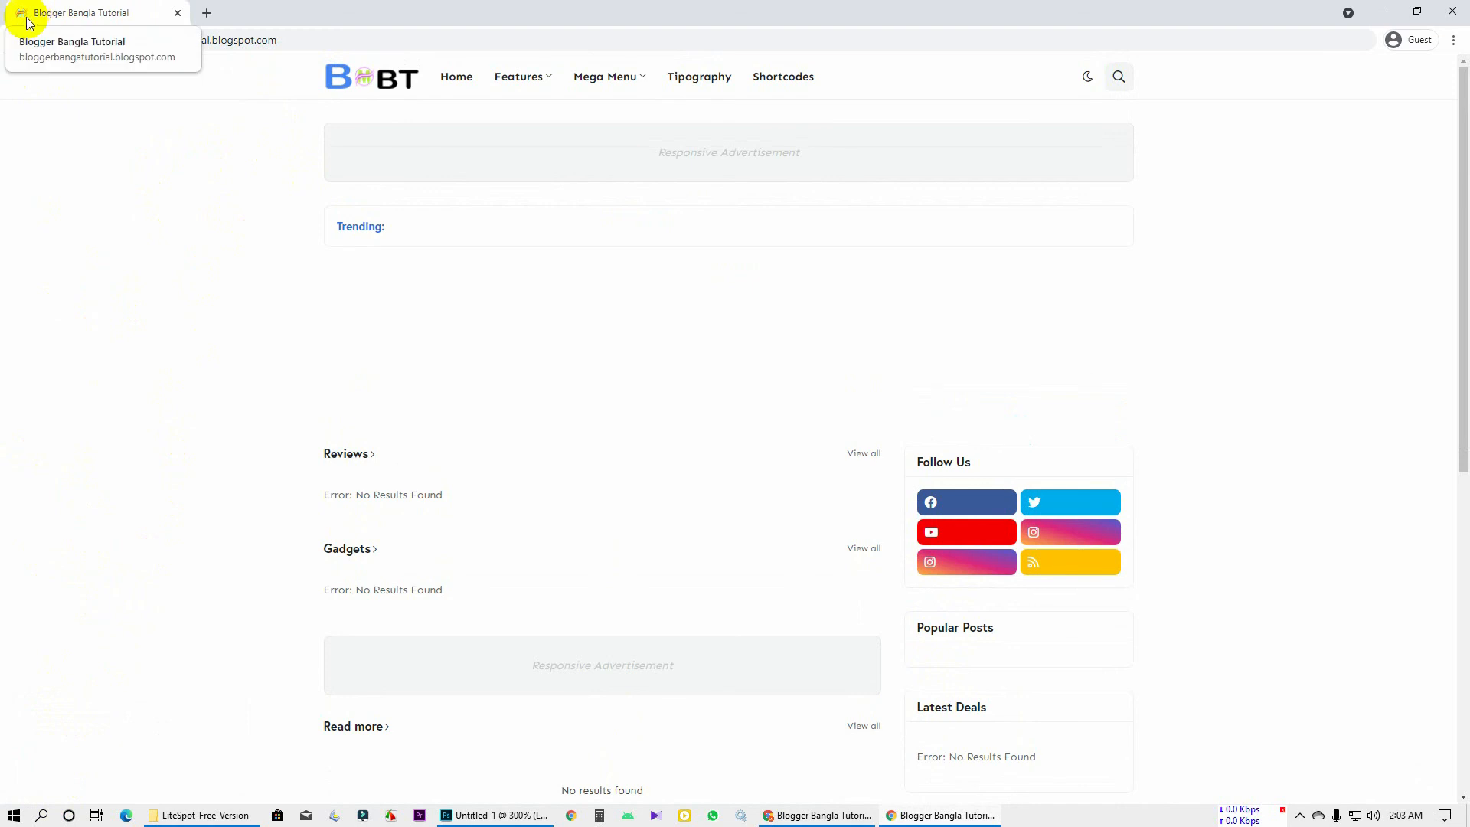
# Compare the guest window with the main browser, then close it and return to Settings
pyautogui.moveTo(1230, 6); pyautogui.dragTo(1098, 125)
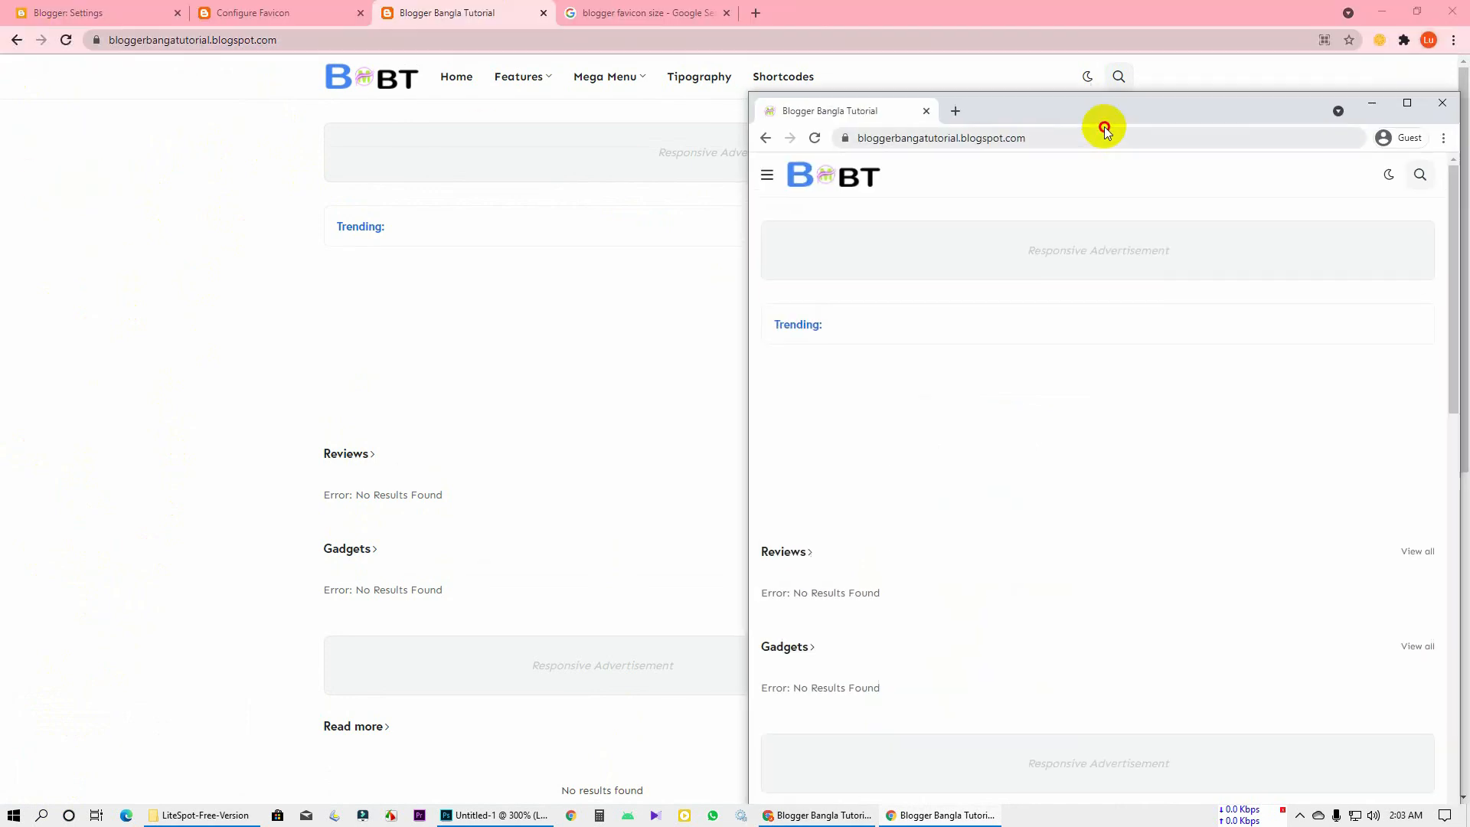
pyautogui.click(386, 14)
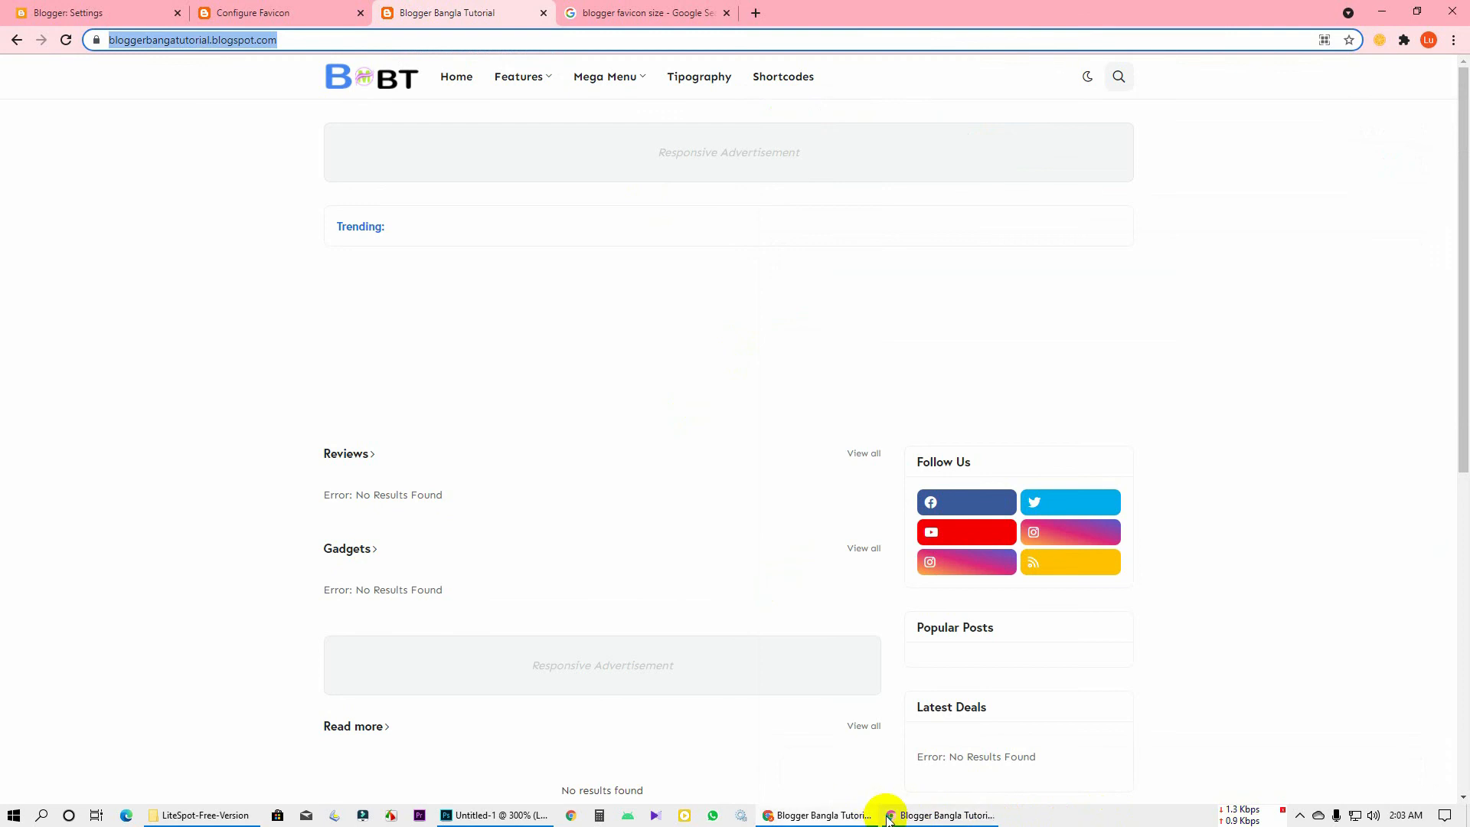
pyautogui.click(938, 812)
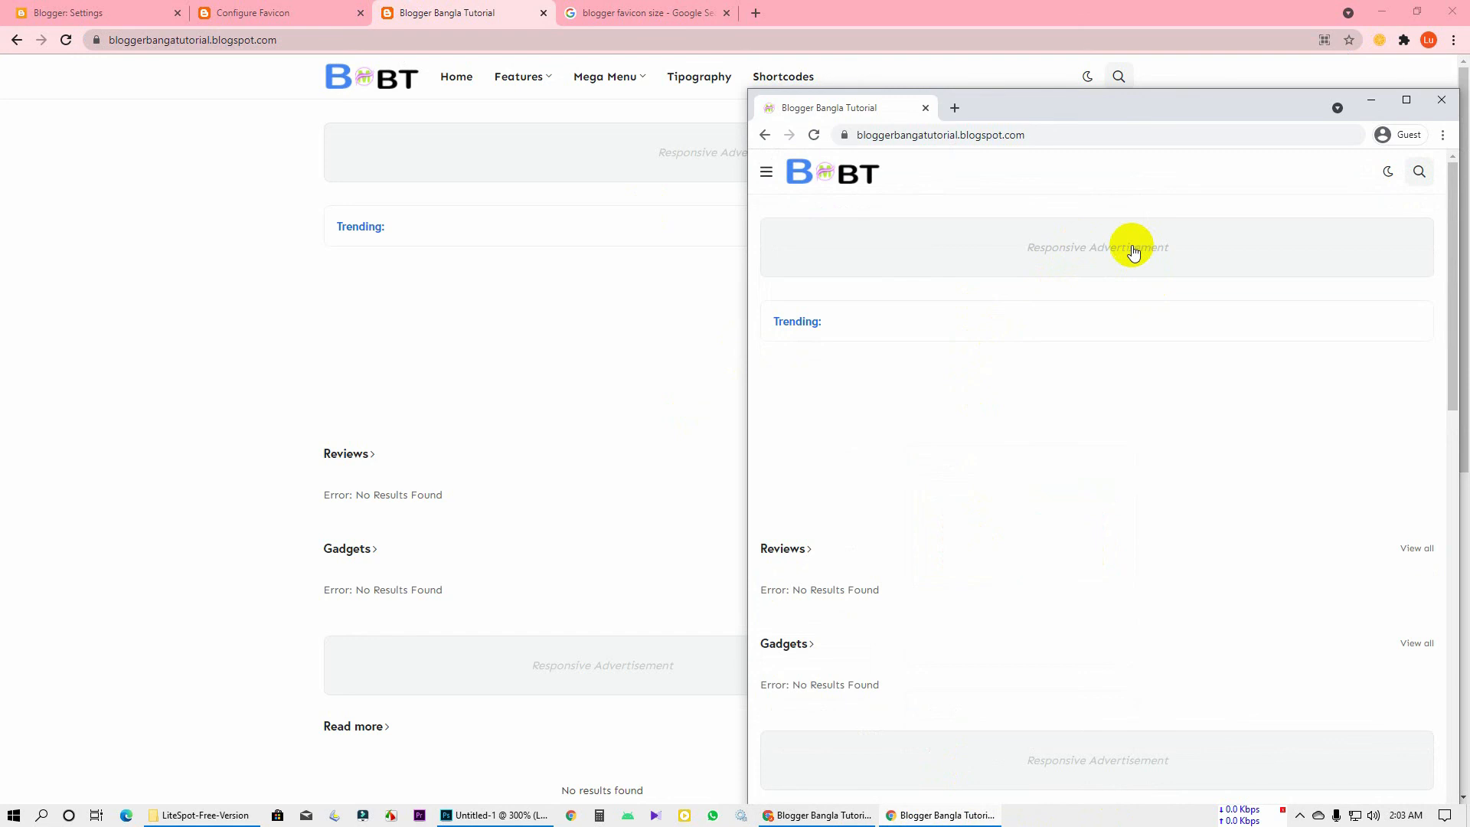
pyautogui.click(925, 108)
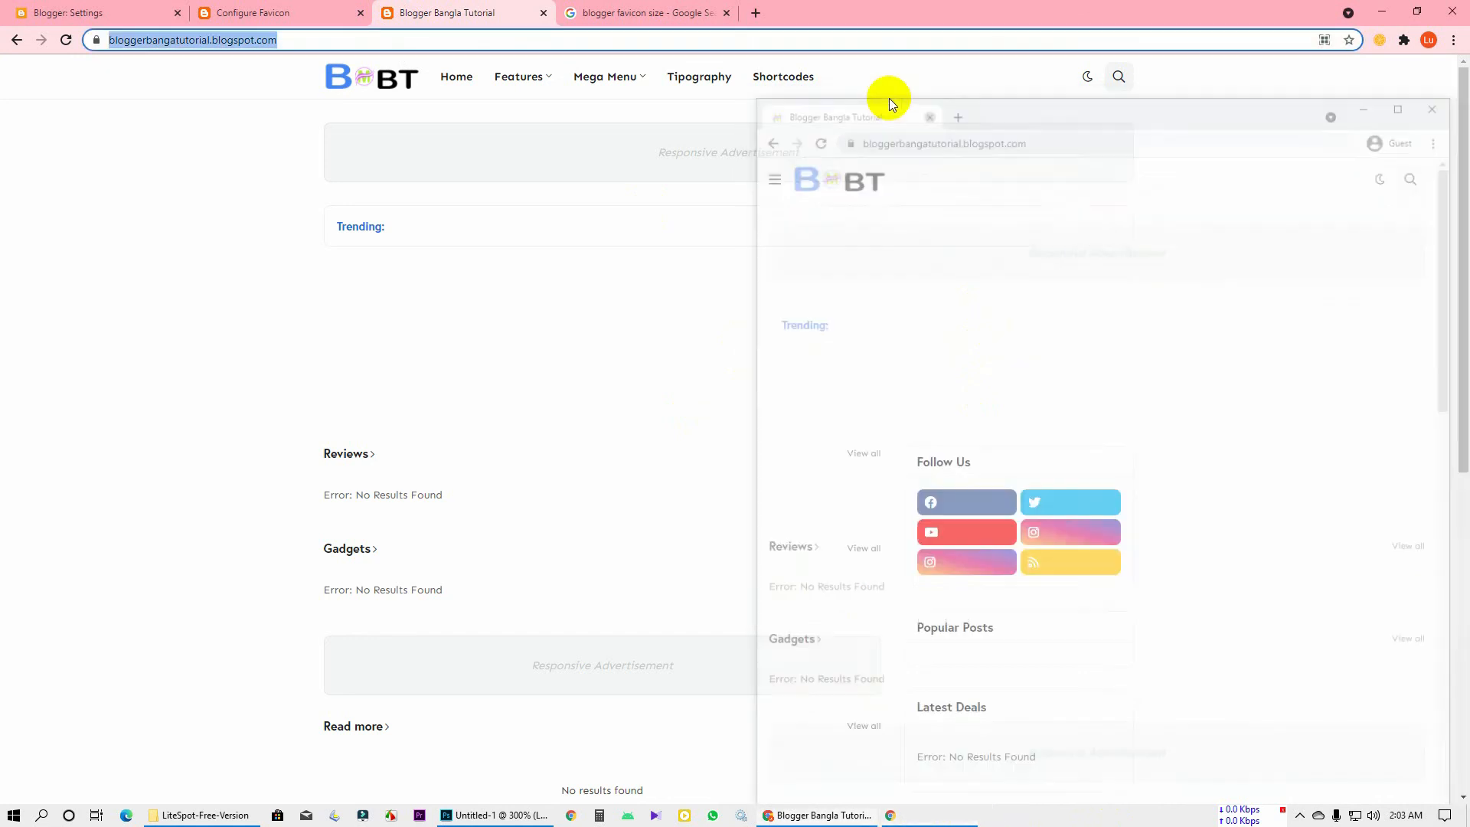
pyautogui.click(239, 11)
pyautogui.click(54, 7)
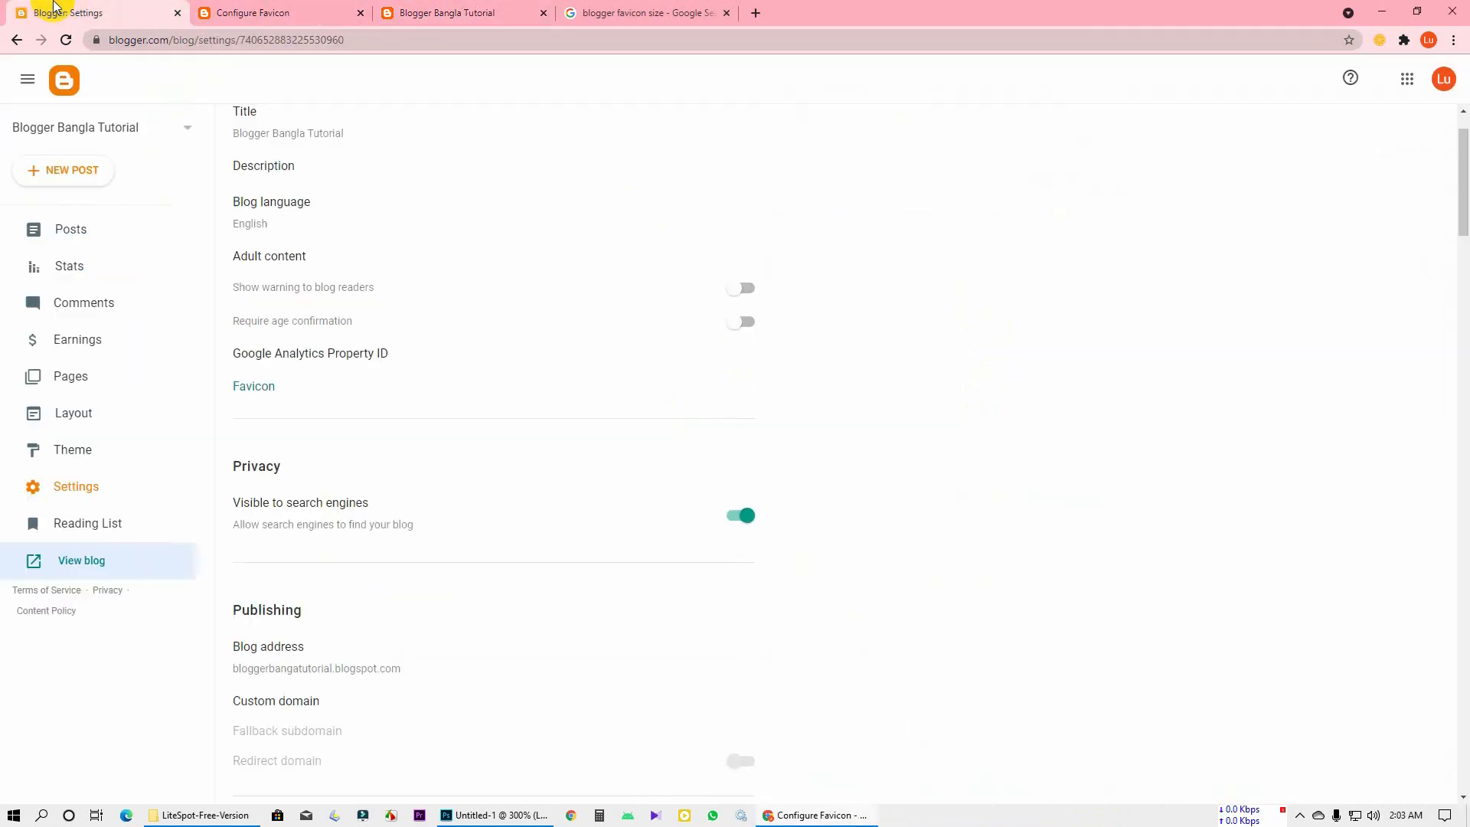
# Open Blogger's Layout page and close the old blog preview tab
pyautogui.click(86, 414)
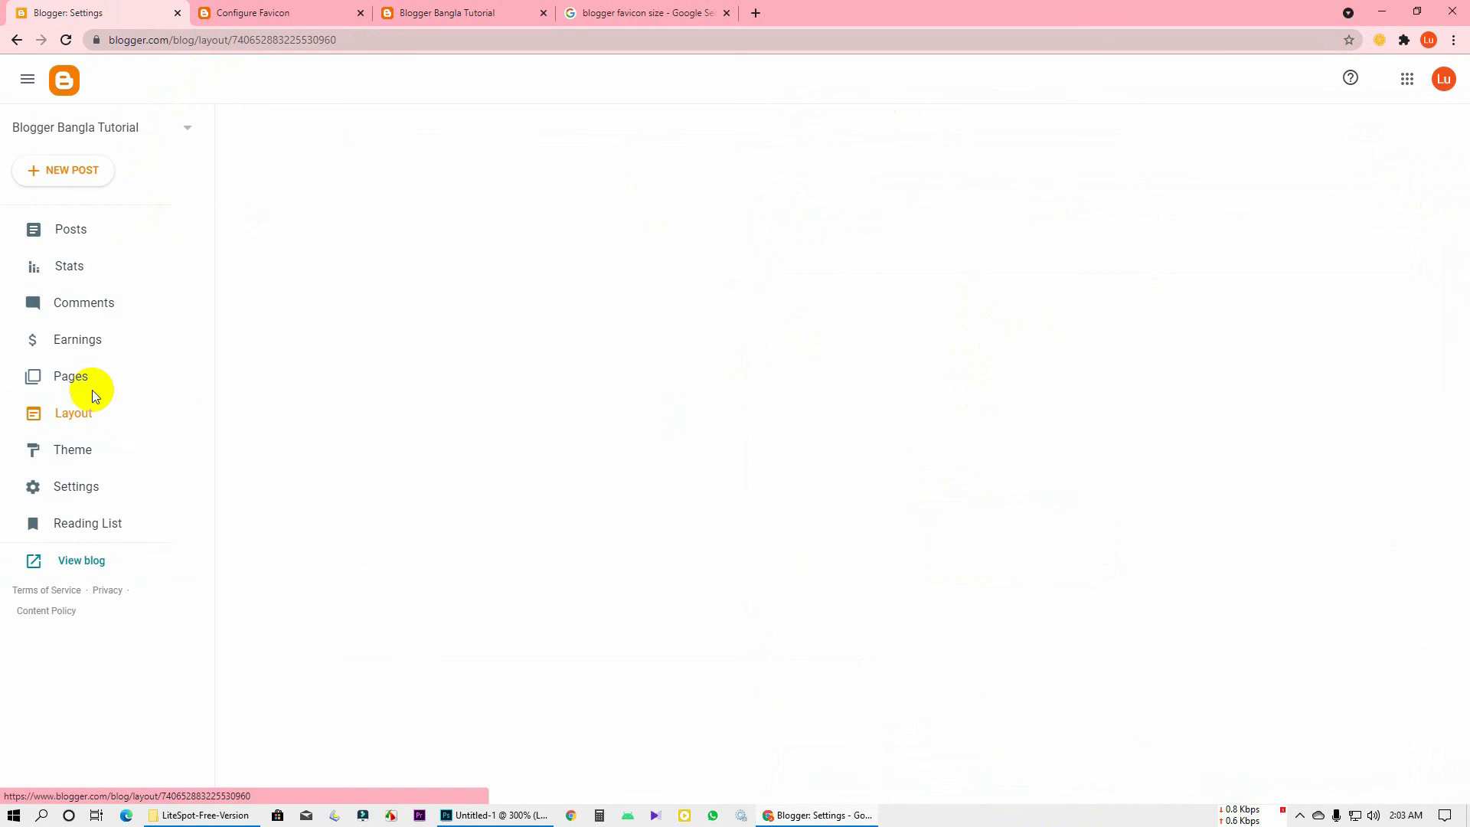
pyautogui.click(329, 8)
pyautogui.click(435, 6)
pyautogui.hotkey('ctrl', 'w')
pyautogui.click(261, 4)
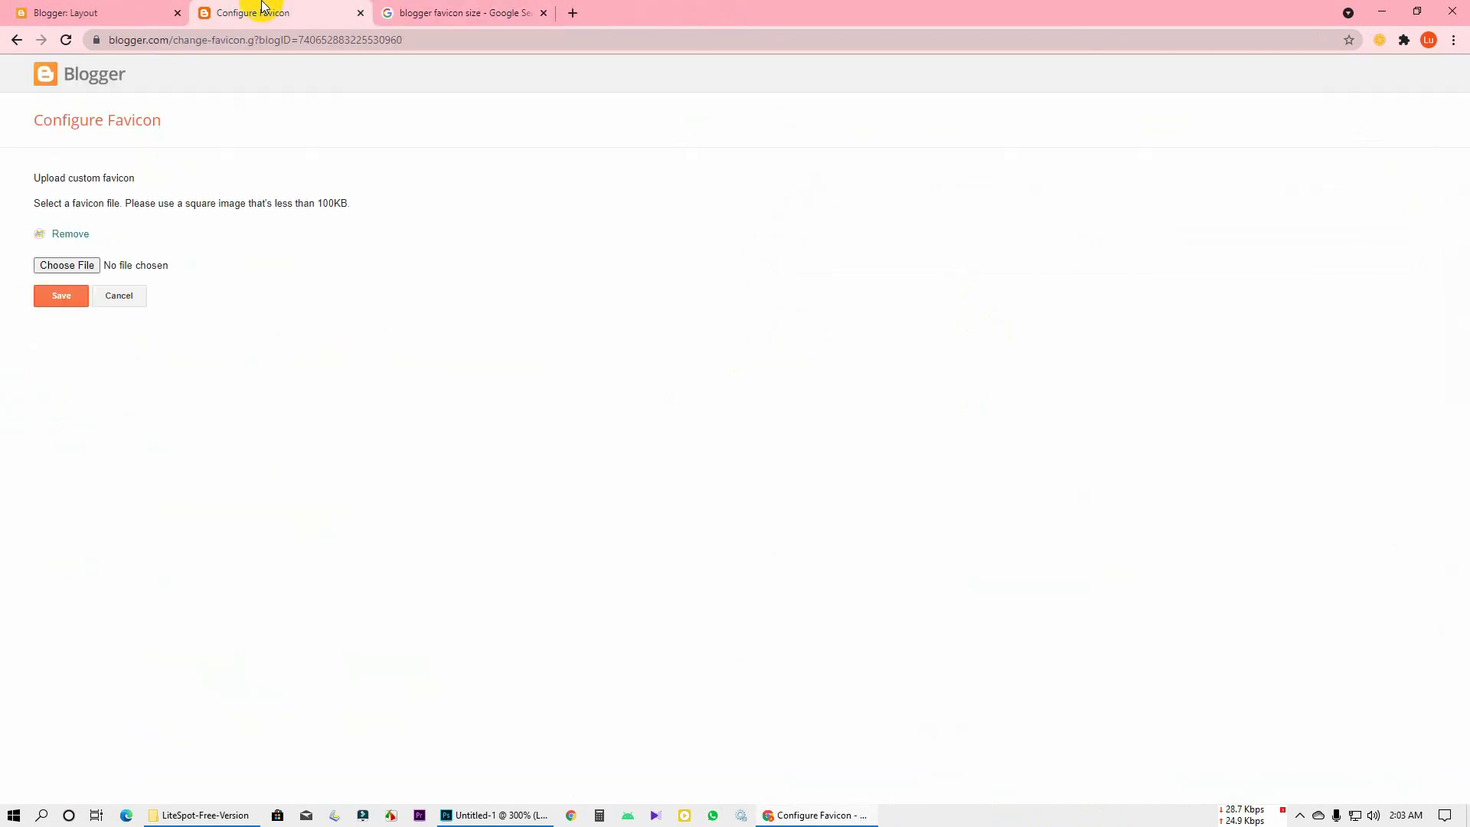
pyautogui.click(92, 7)
# View the live blog, switching it to dark theme and back to light
pyautogui.click(79, 563)
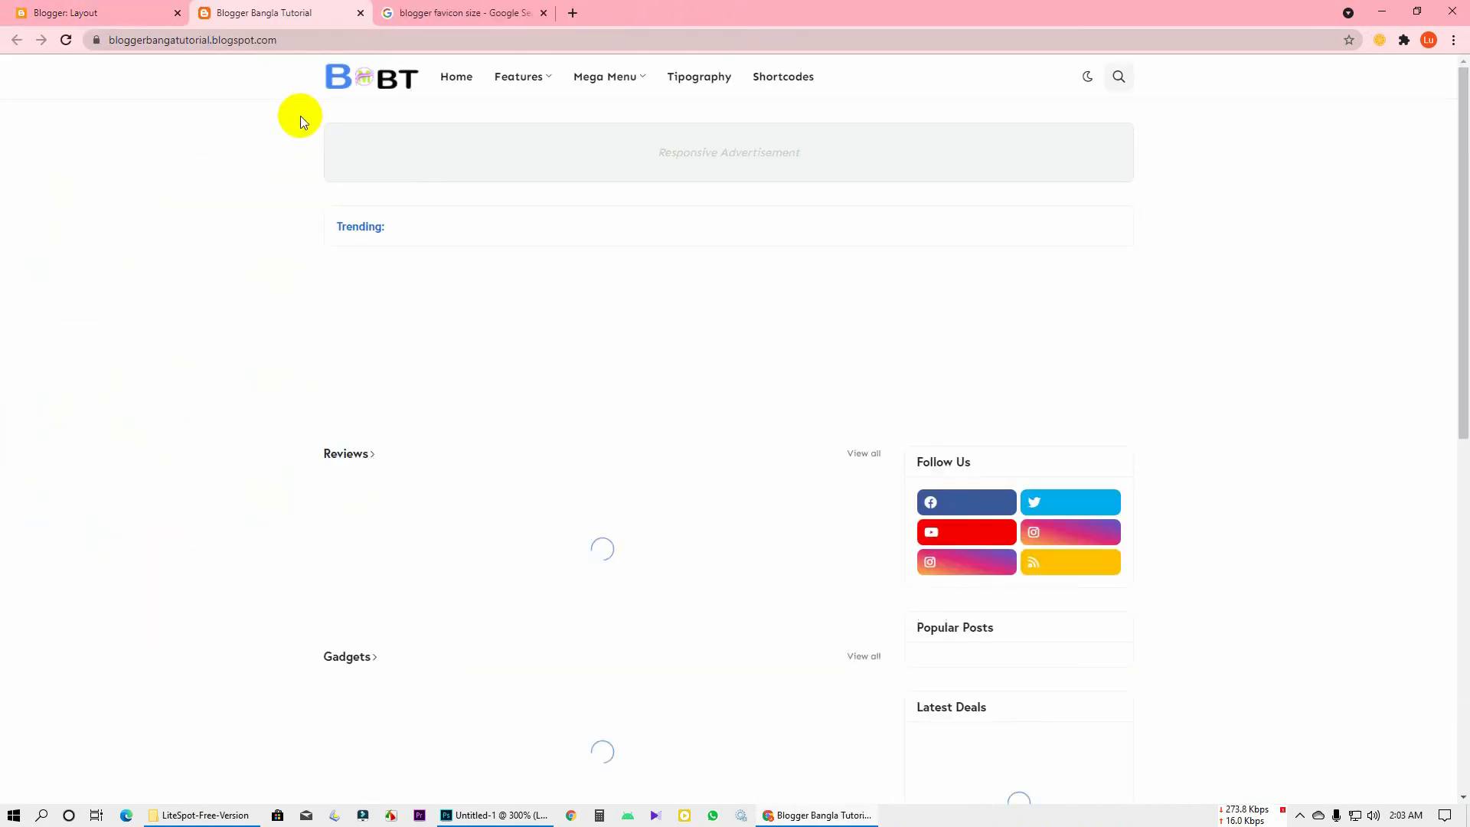
pyautogui.moveTo(522, 76)
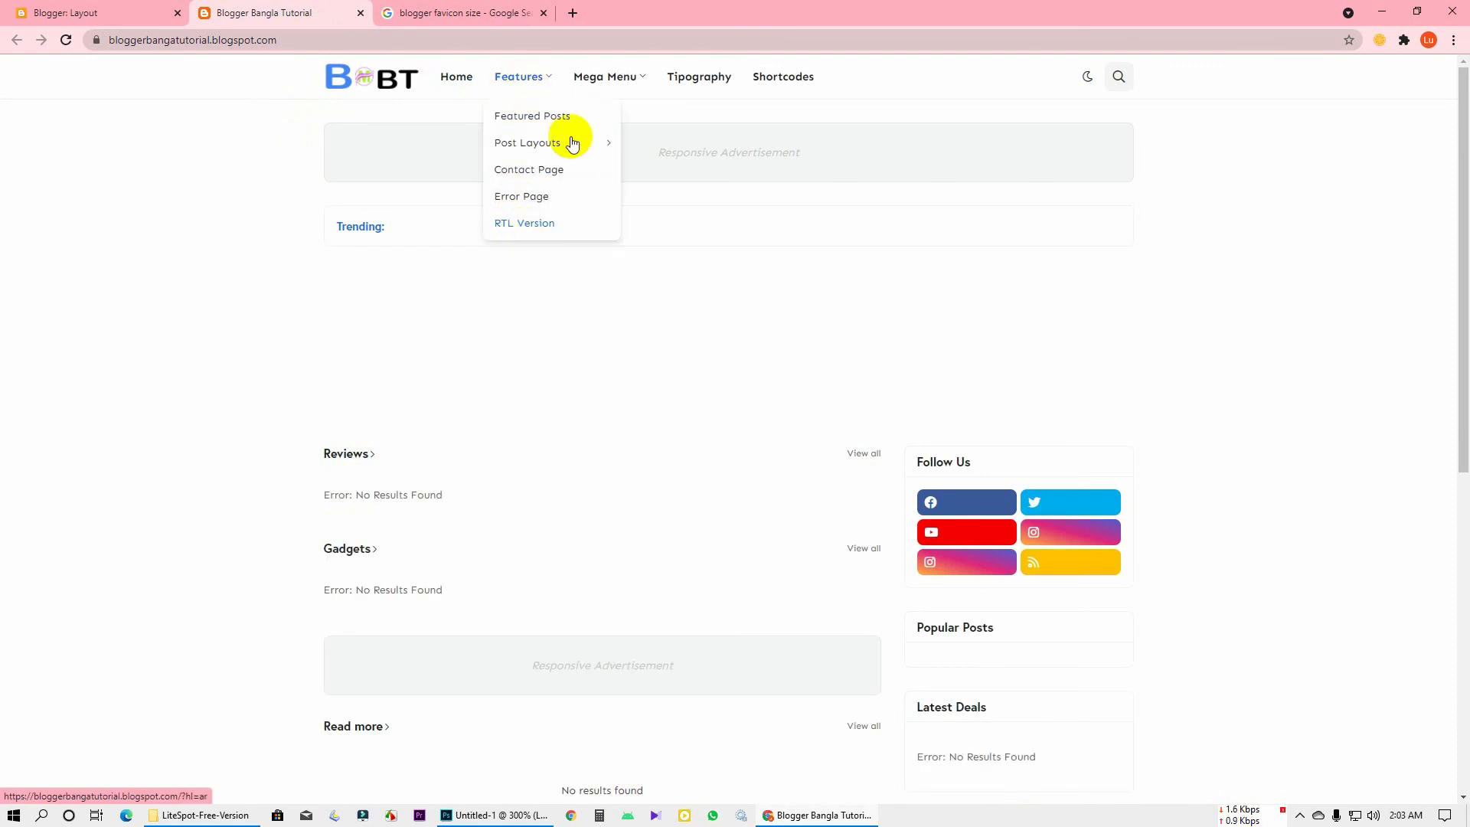
pyautogui.moveTo(623, 78)
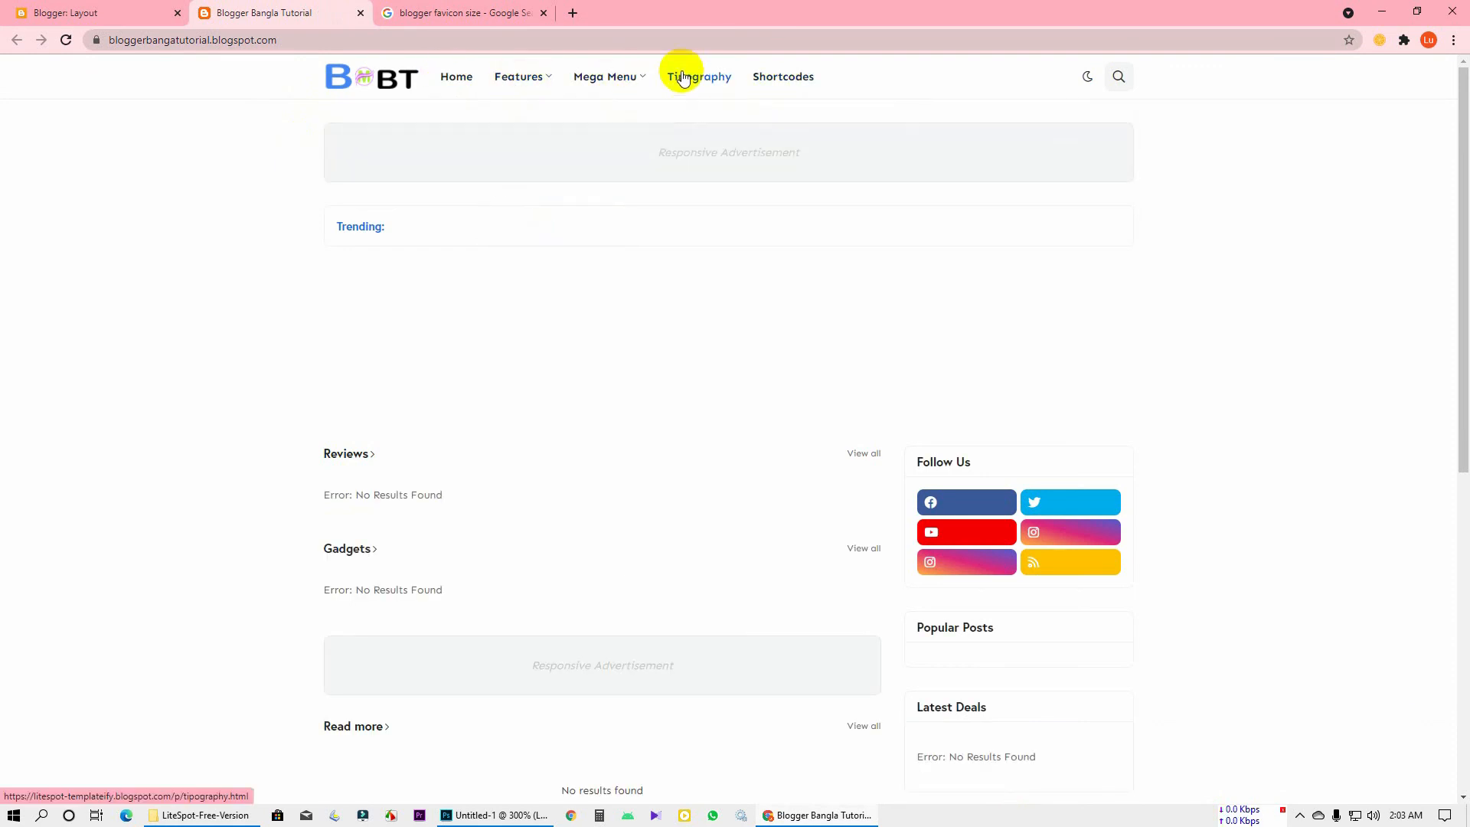
pyautogui.click(1089, 77)
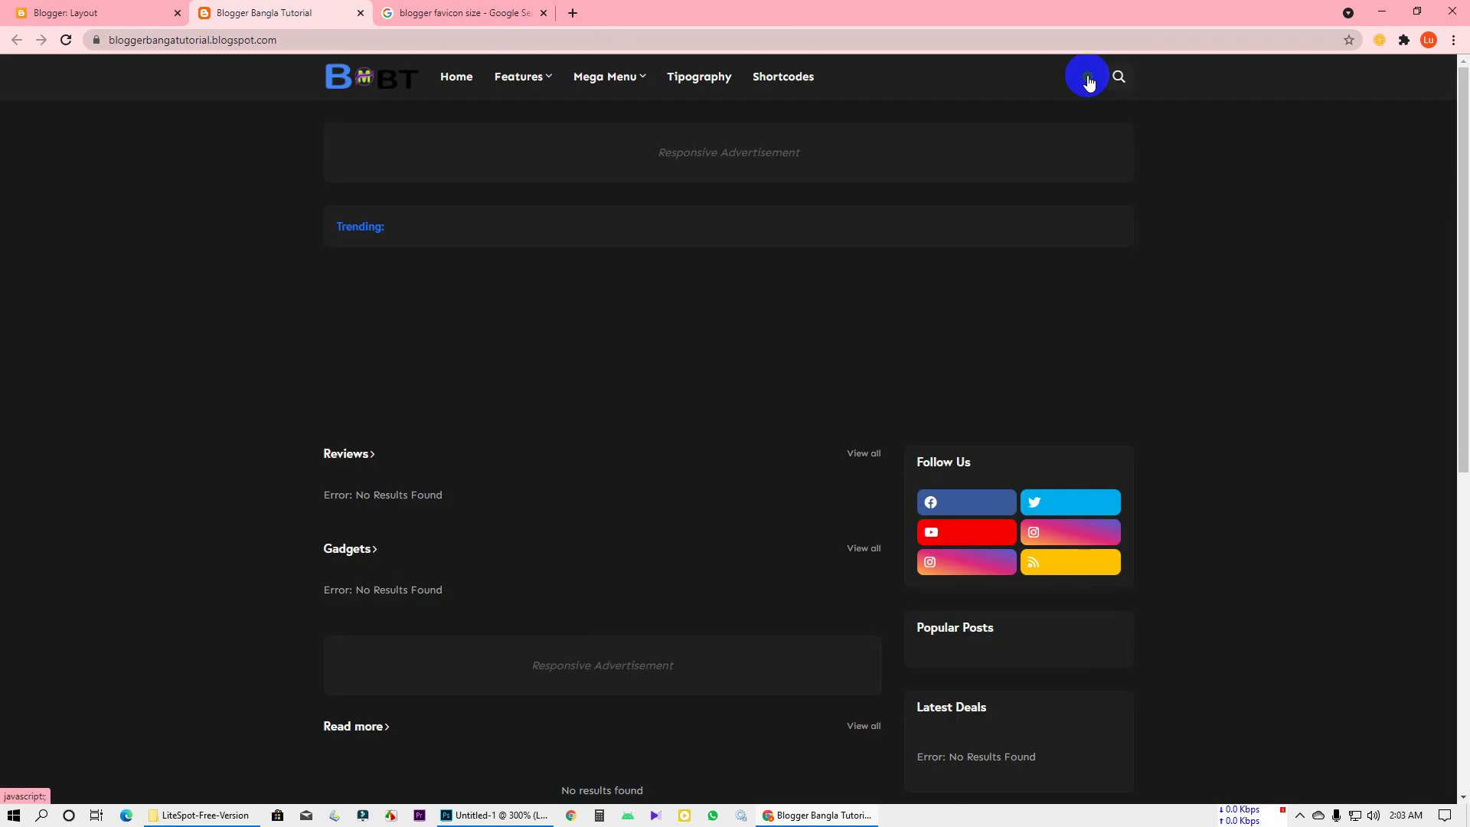
pyautogui.click(1088, 77)
pyautogui.scroll(-8, 1104, 404)
pyautogui.scroll(4, 1220, 470)
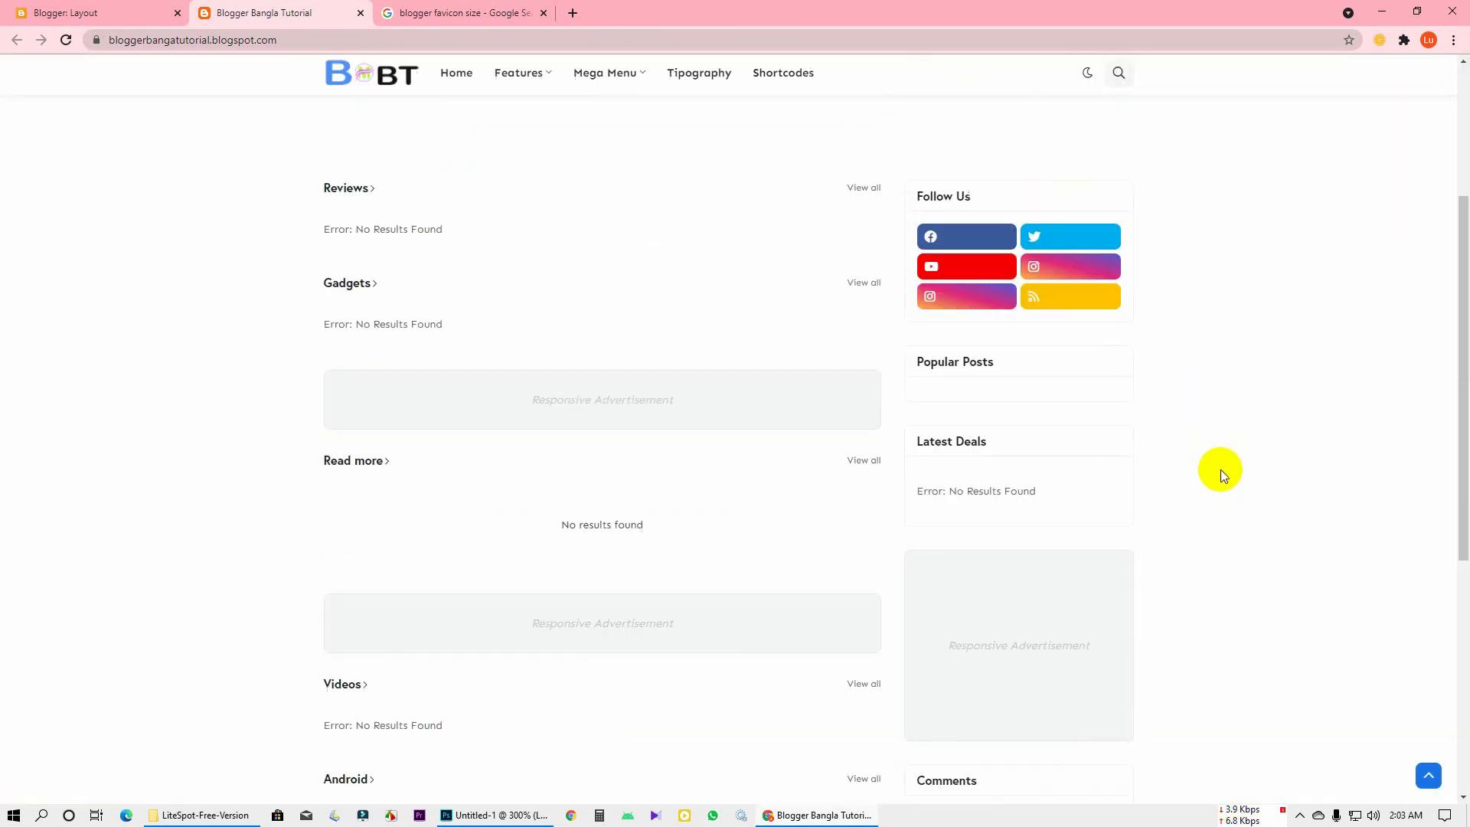
pyautogui.scroll(-5, 1216, 467)
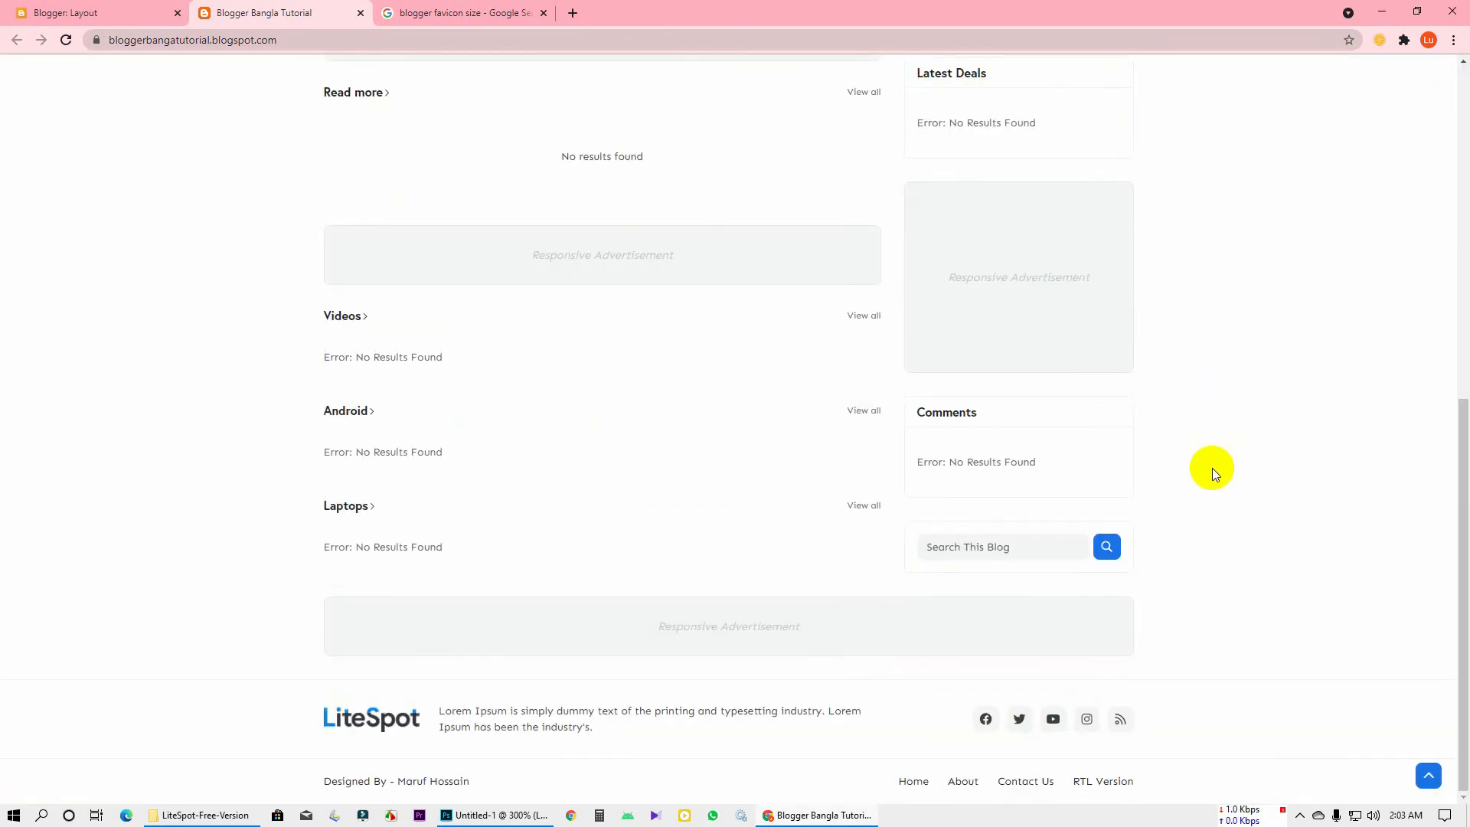
pyautogui.scroll(8, 1211, 467)
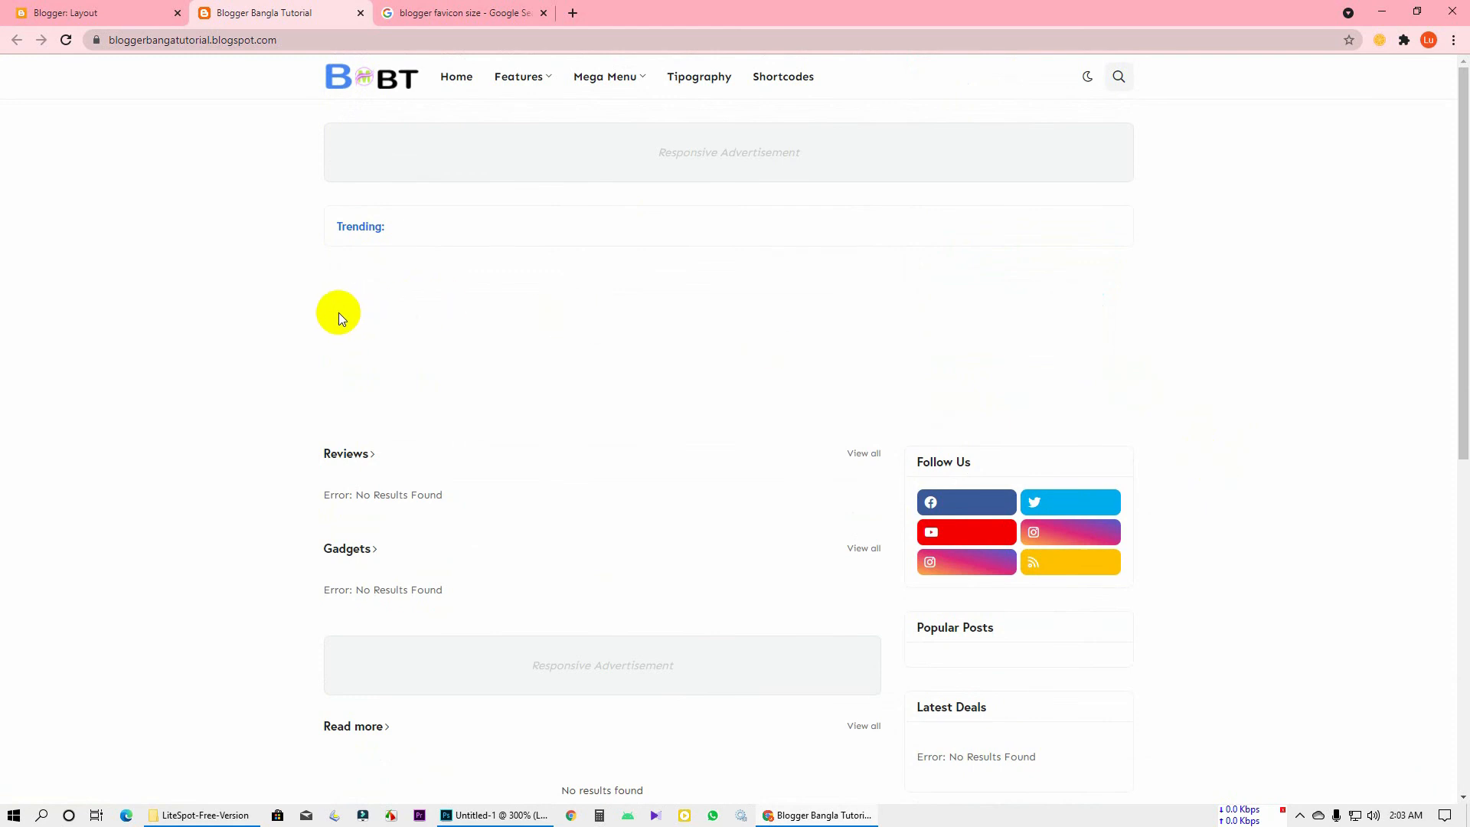
# Close the favicon-size search tab and go back to the live blog
pyautogui.click(463, 13)
pyautogui.hotkey('ctrl', 'w')
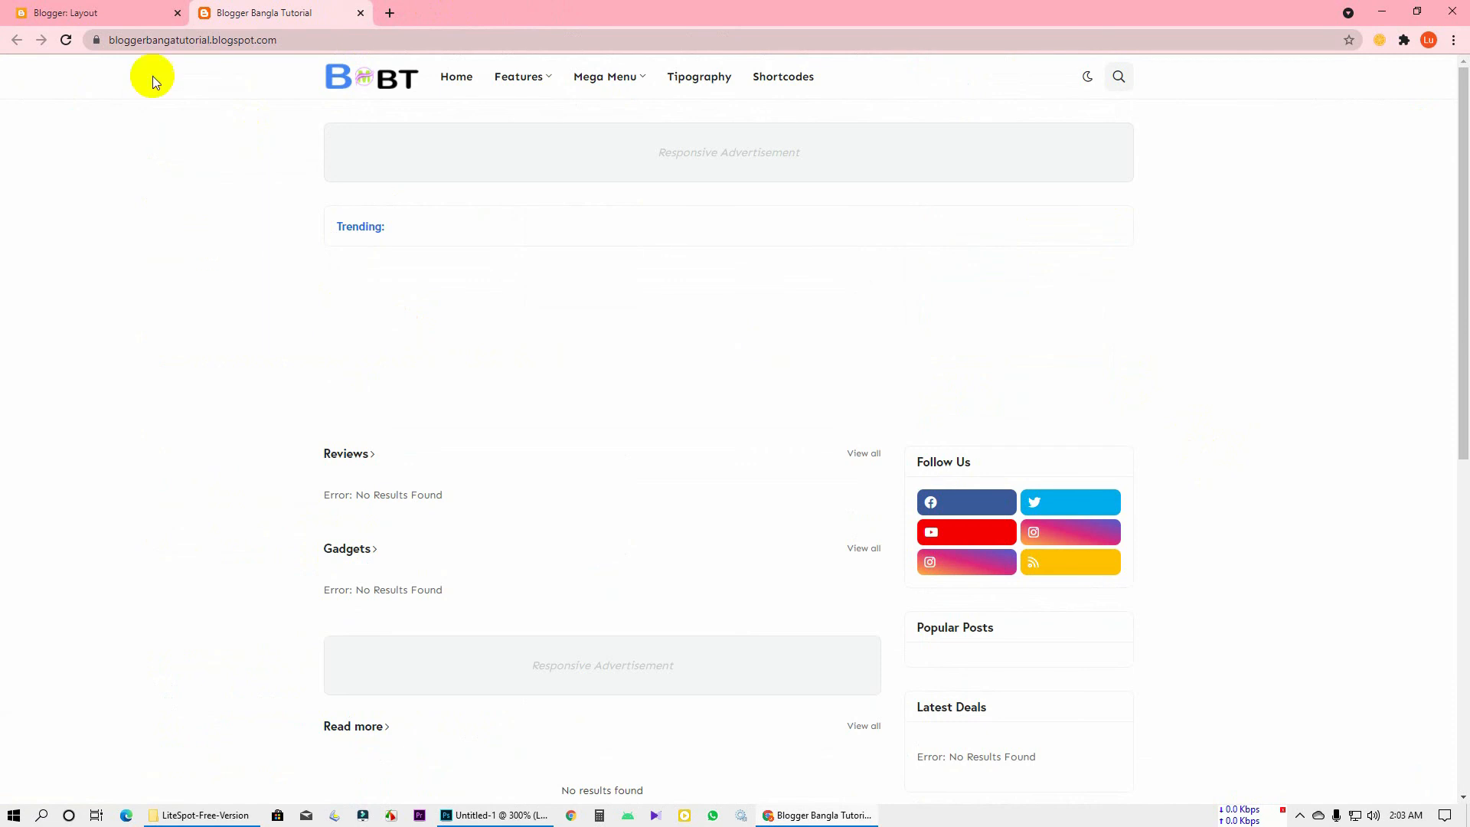
pyautogui.click(104, 9)
pyautogui.click(250, 7)
# Scroll through the blog homepage to review the BBT header logo and empty sections
pyautogui.scroll(-4, 398, 309)
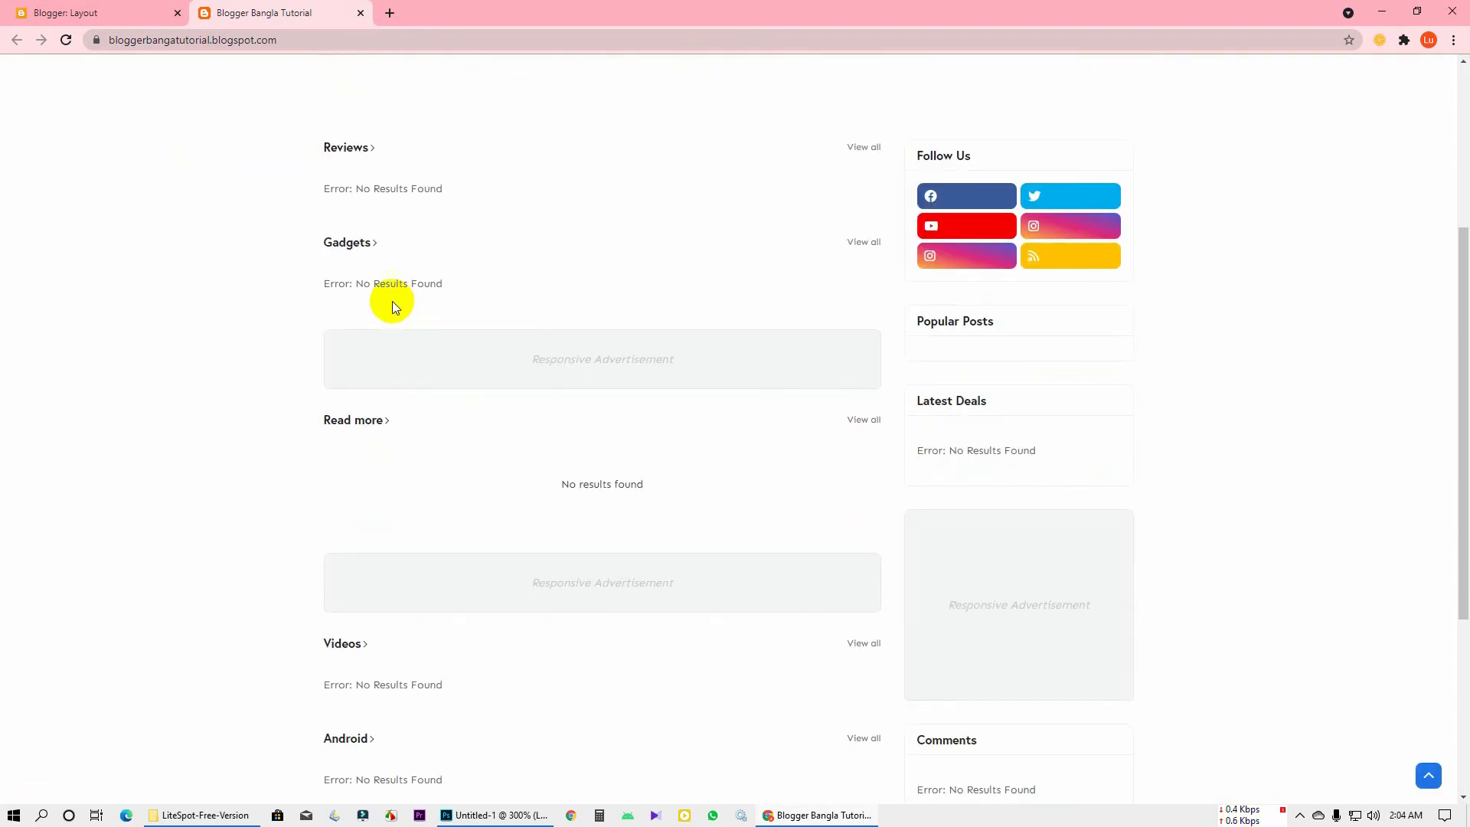
pyautogui.scroll(-4, 387, 407)
pyautogui.scroll(8, 391, 397)
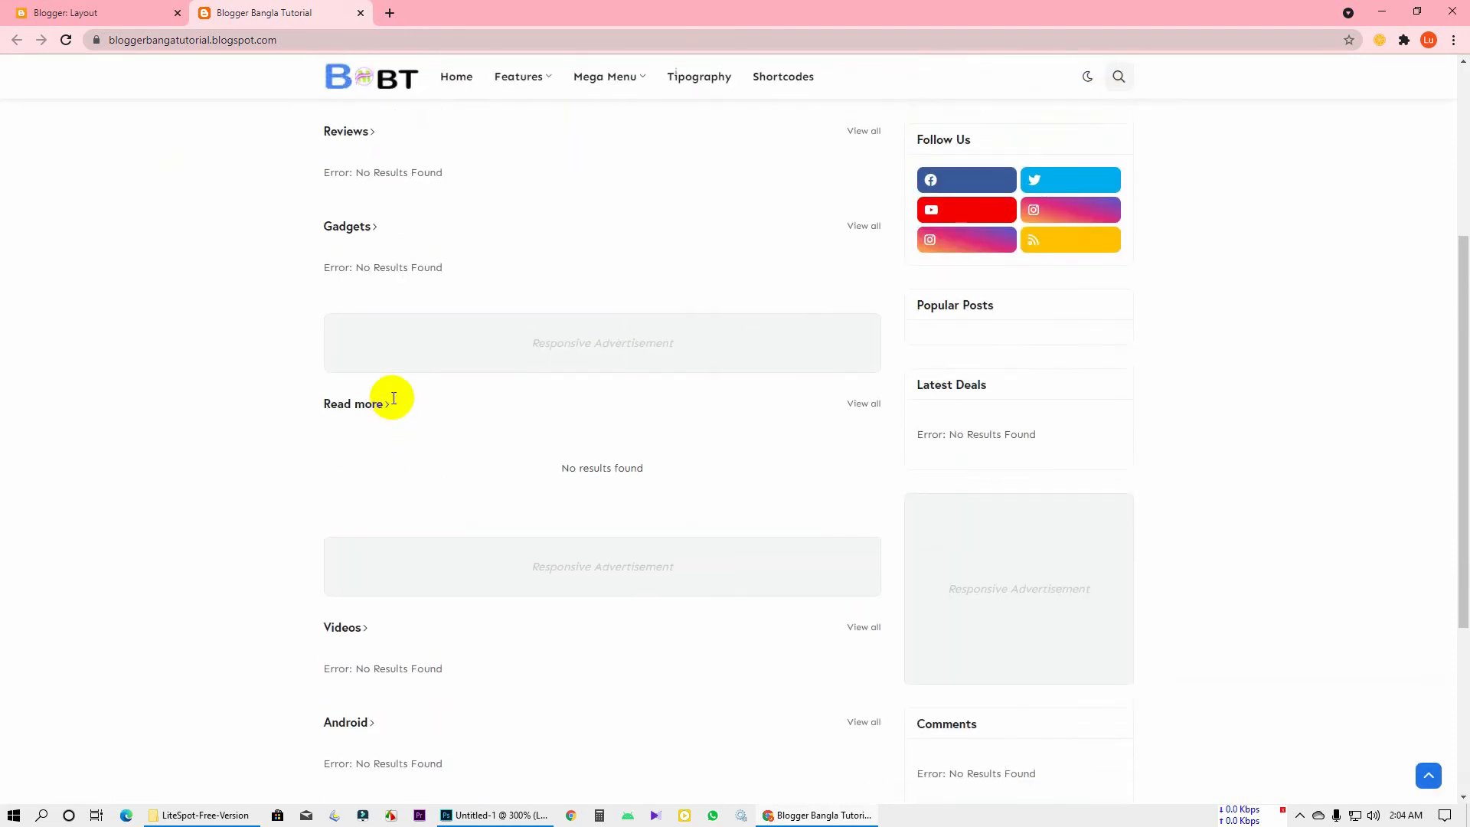
pyautogui.scroll(1, 417, 360)
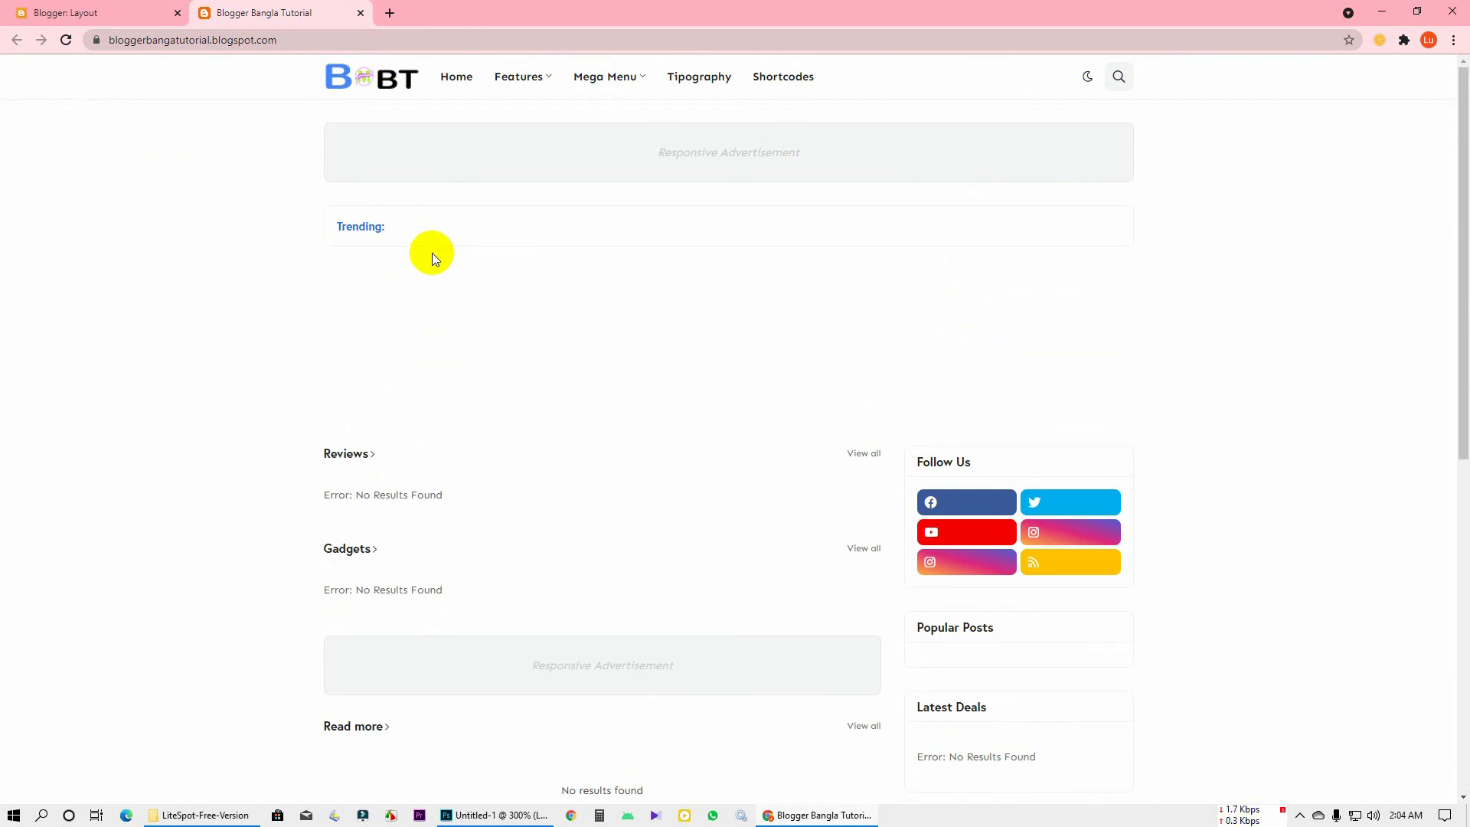
pyautogui.moveTo(519, 84)
pyautogui.scroll(-8, 1047, 264)
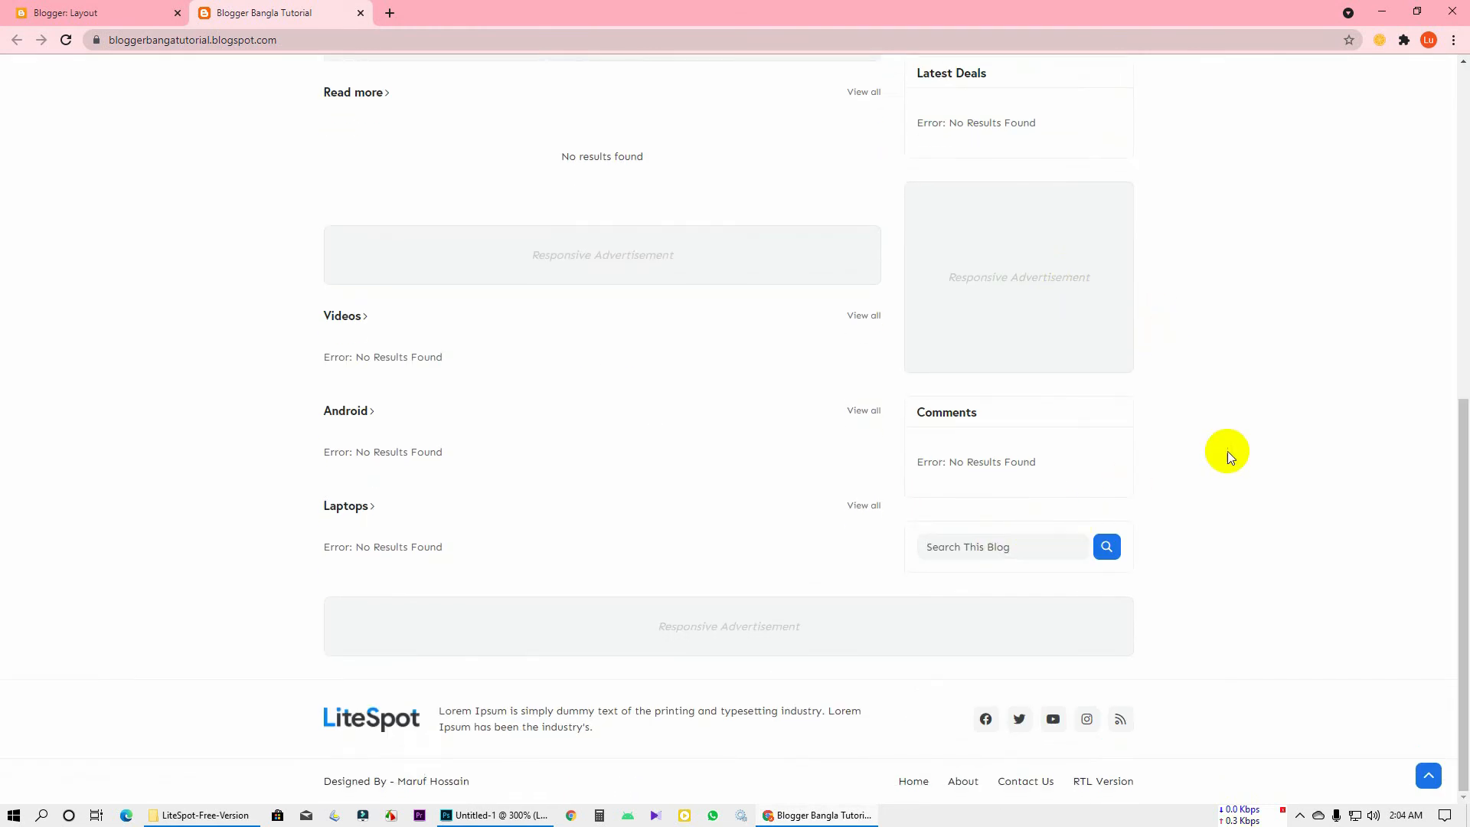
pyautogui.scroll(8, 1209, 440)
pyautogui.scroll(-8, 1191, 429)
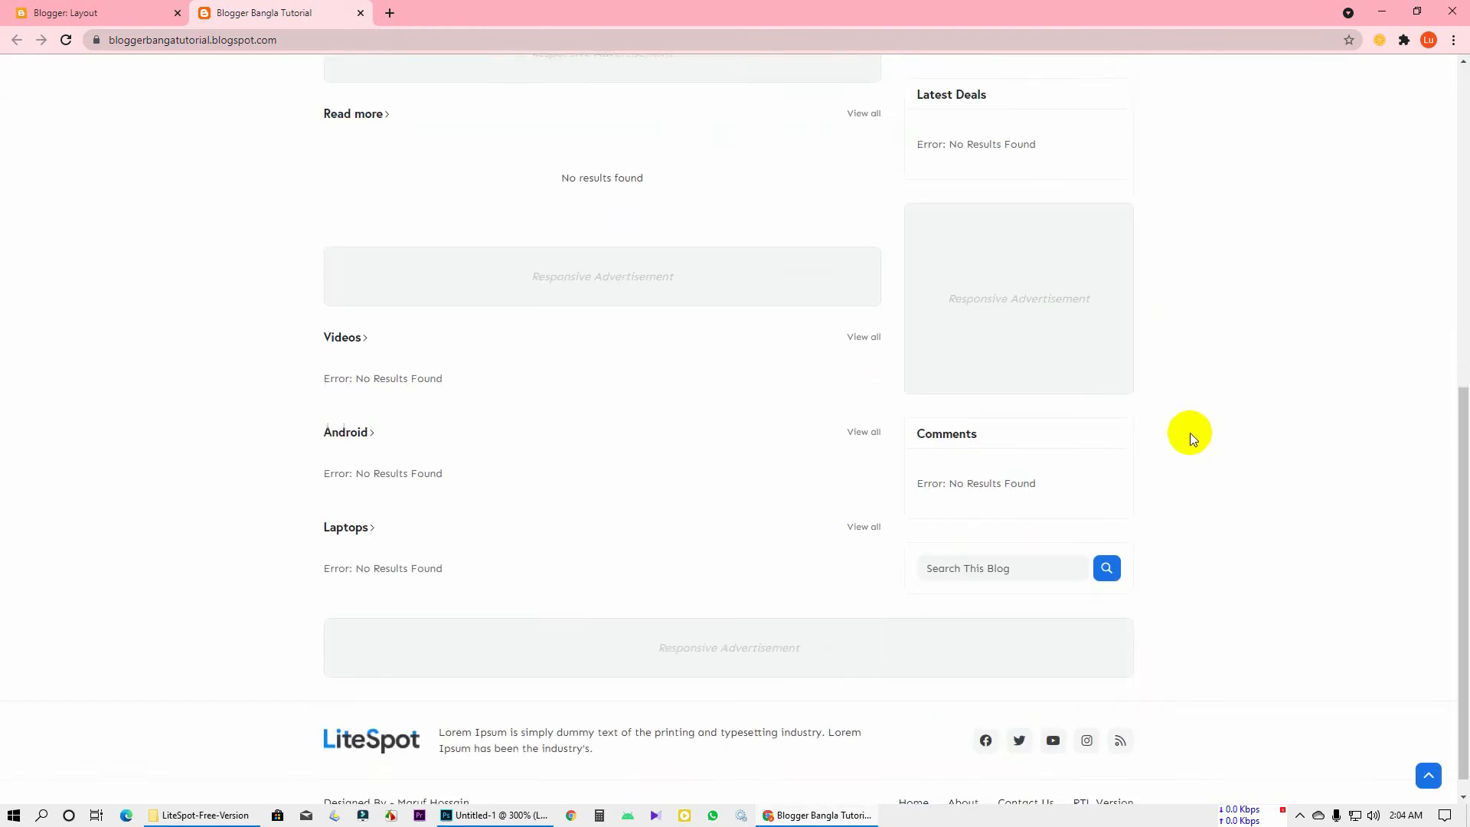
pyautogui.scroll(7, 1190, 433)
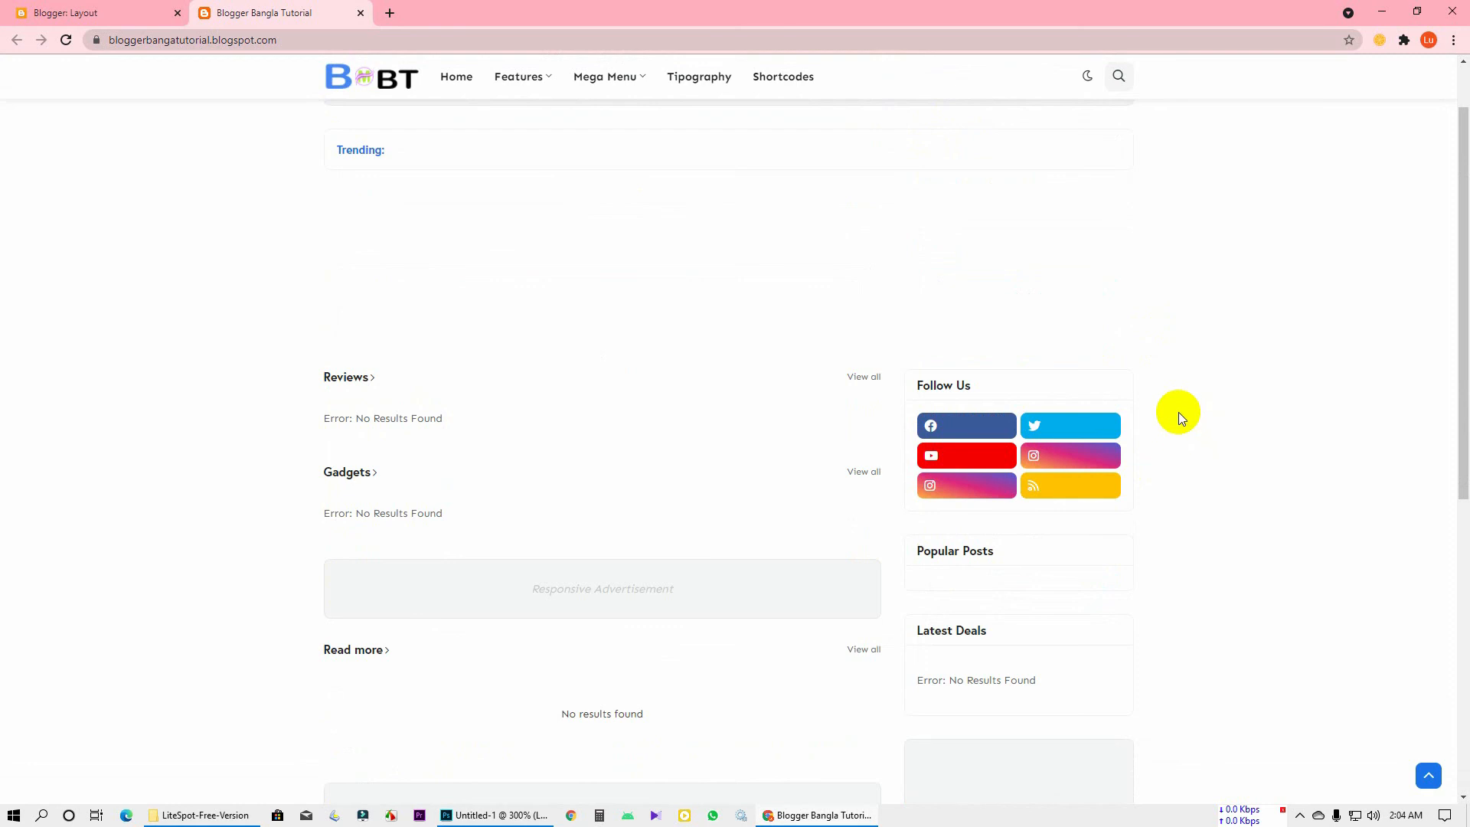
pyautogui.scroll(1, 1168, 384)
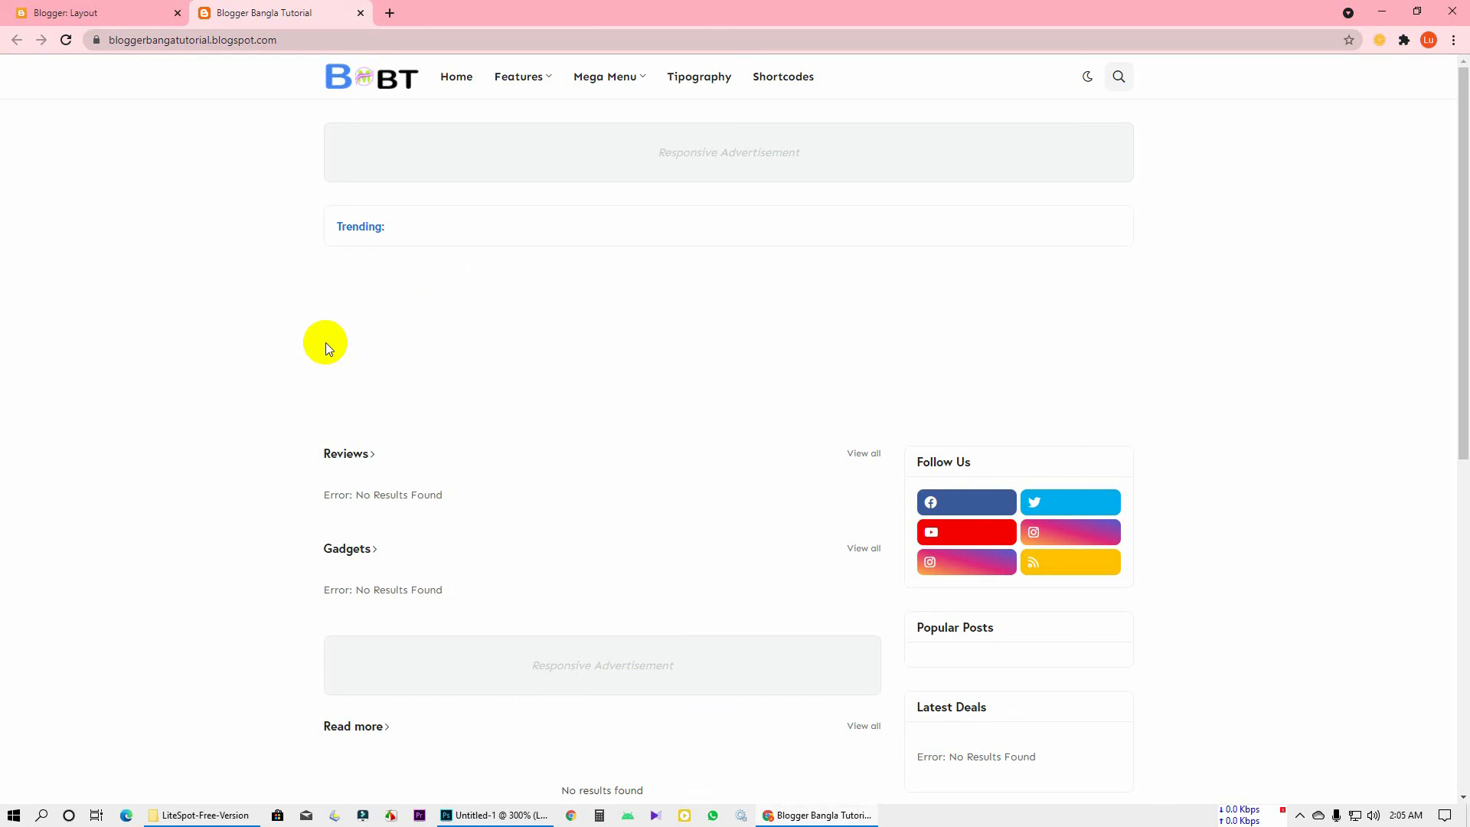
pyautogui.click(1300, 816)
pyautogui.rightClick(1344, 787)
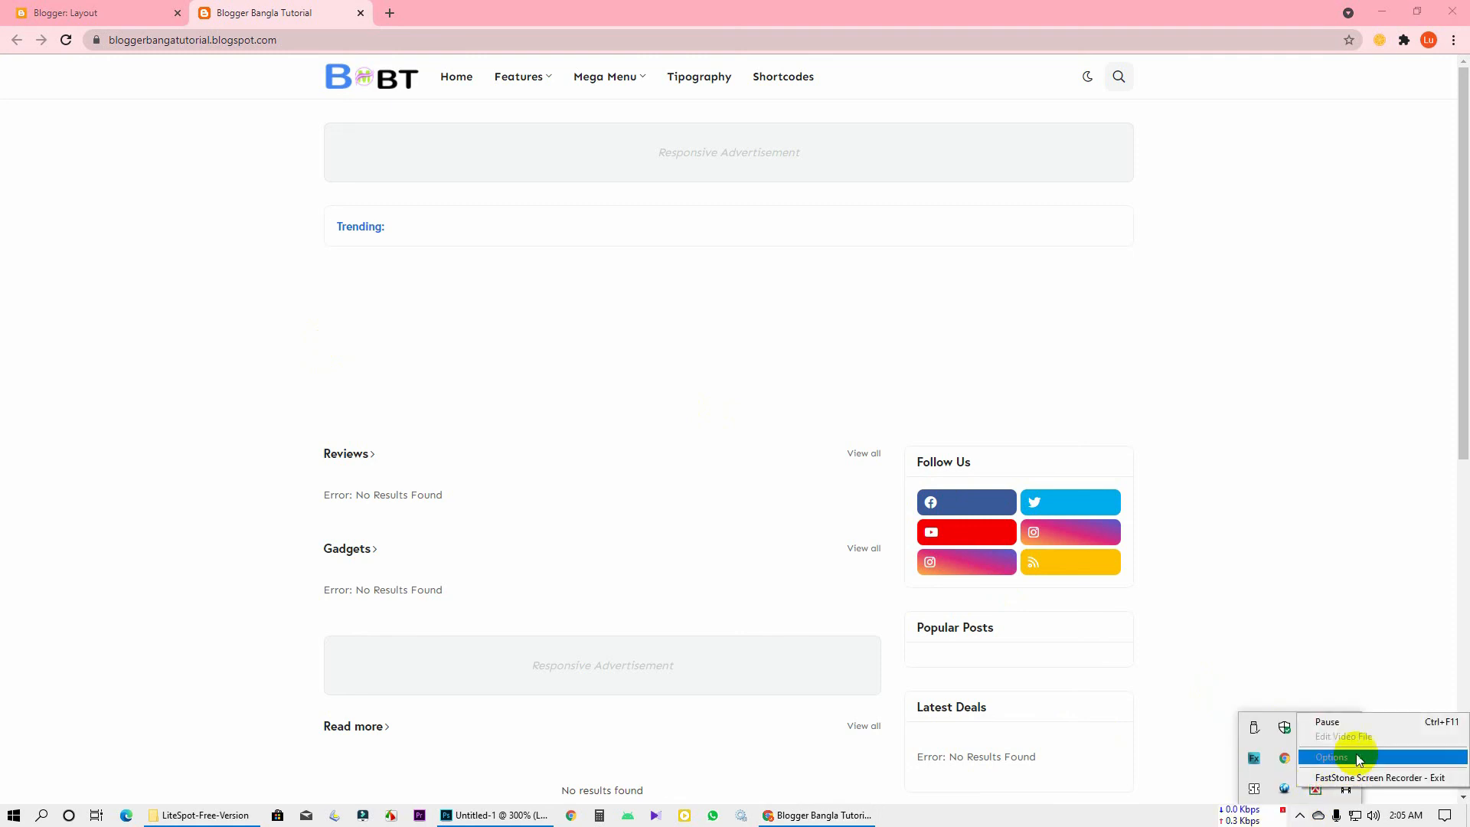